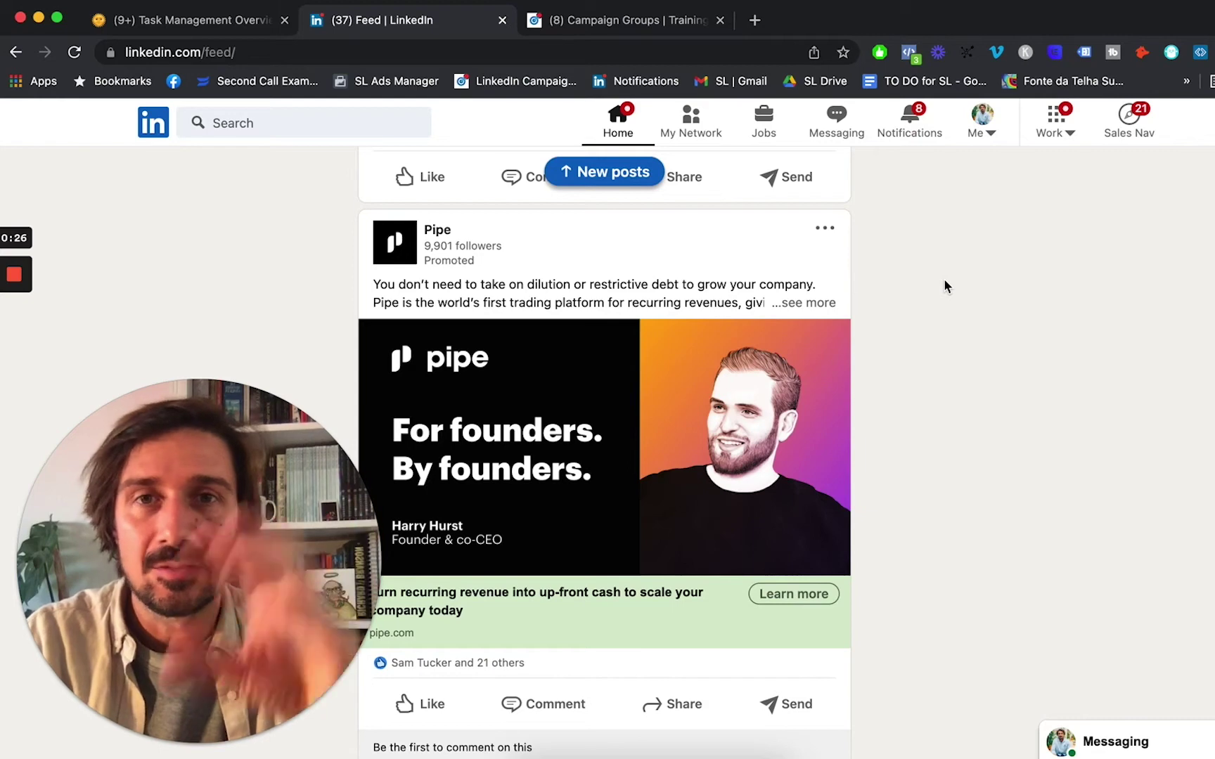
Step: Switch to LinkedIn Campaign Manager's campaign groups and view which item types can be created
{"action": "left_click", "coordinate": [662, 19]}
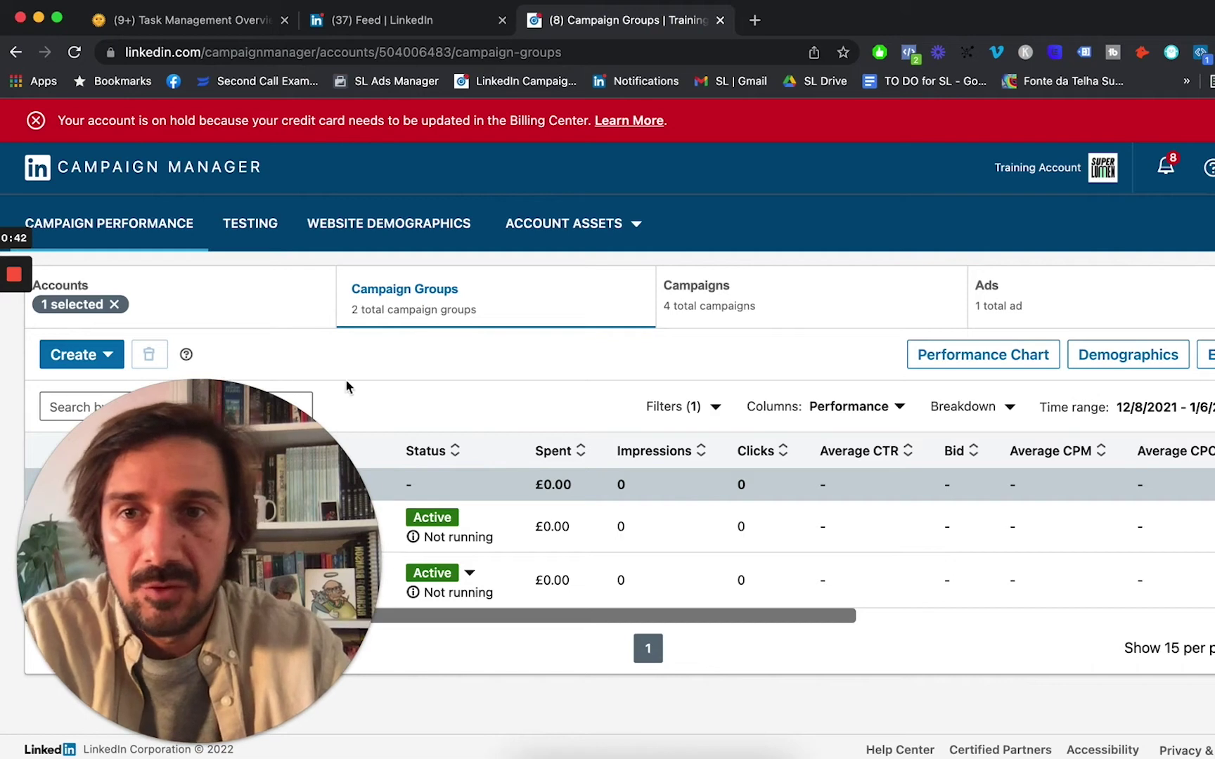
{"action": "left_click_drag", "start_coordinate": [283, 415], "coordinate": [704, 417]}
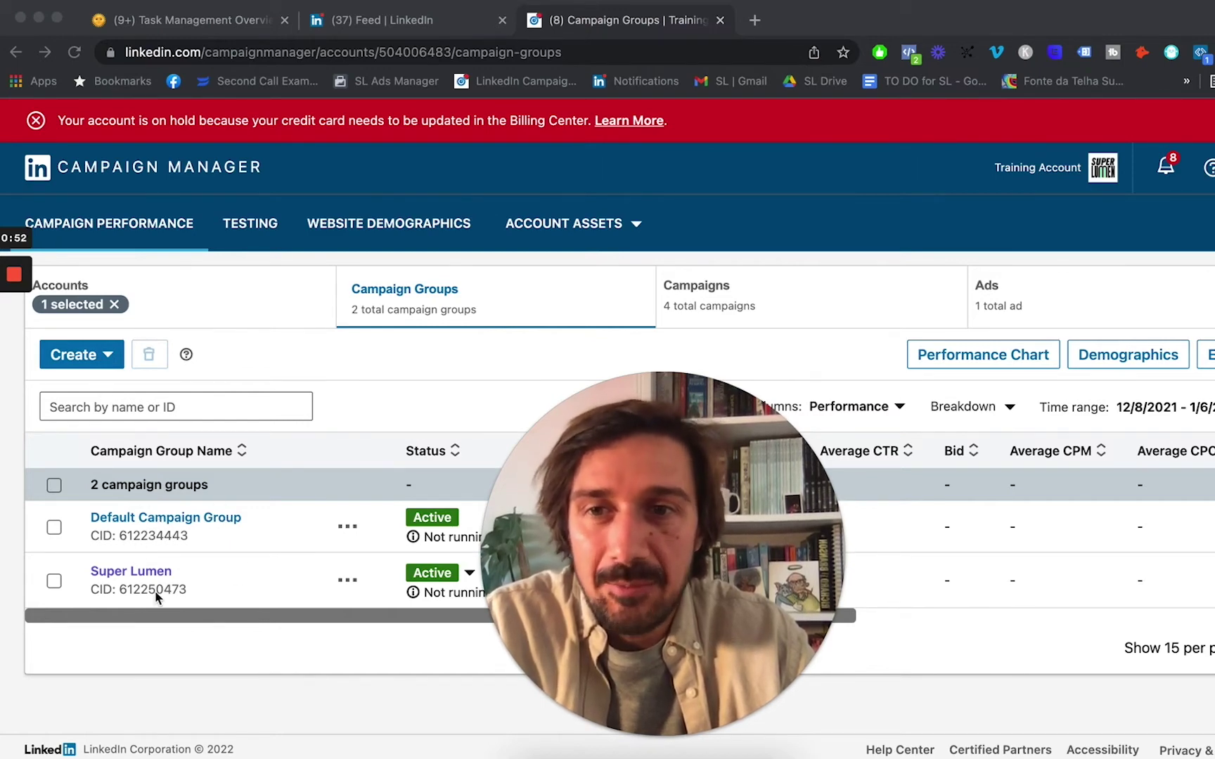
{"action": "left_click", "coordinate": [109, 359]}
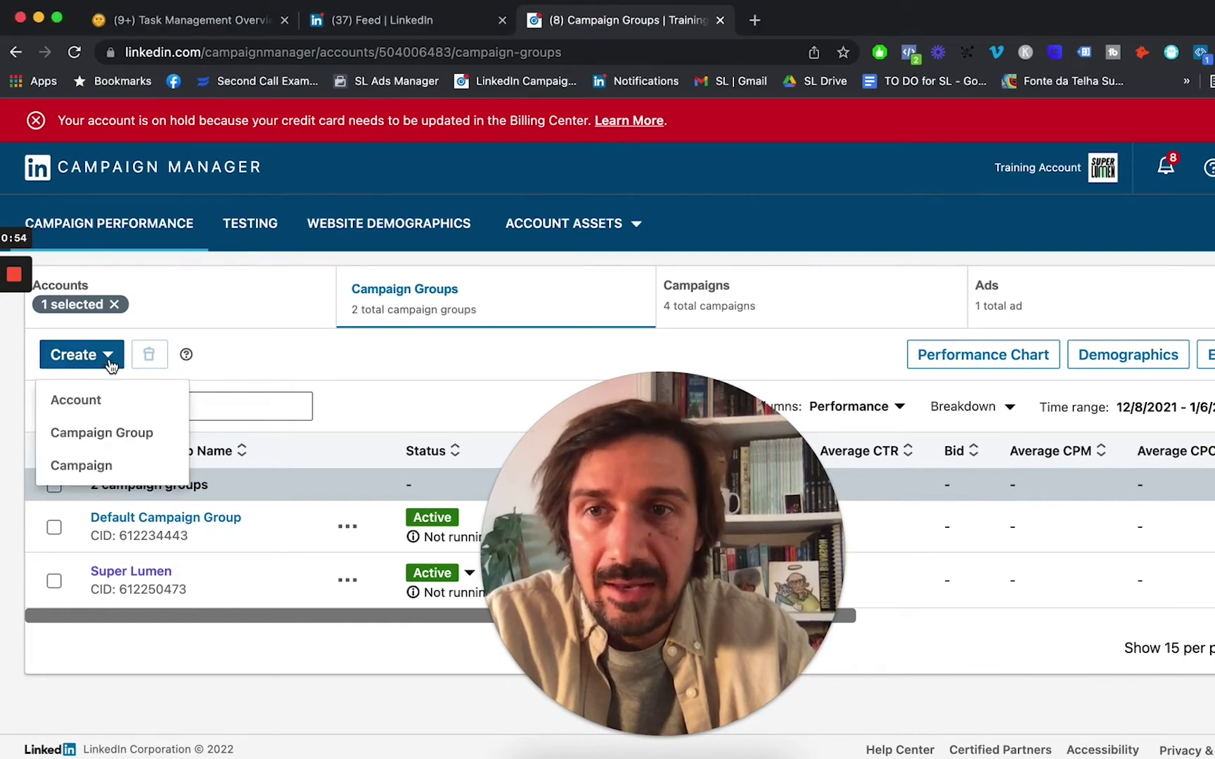
{"action": "left_click", "coordinate": [352, 411]}
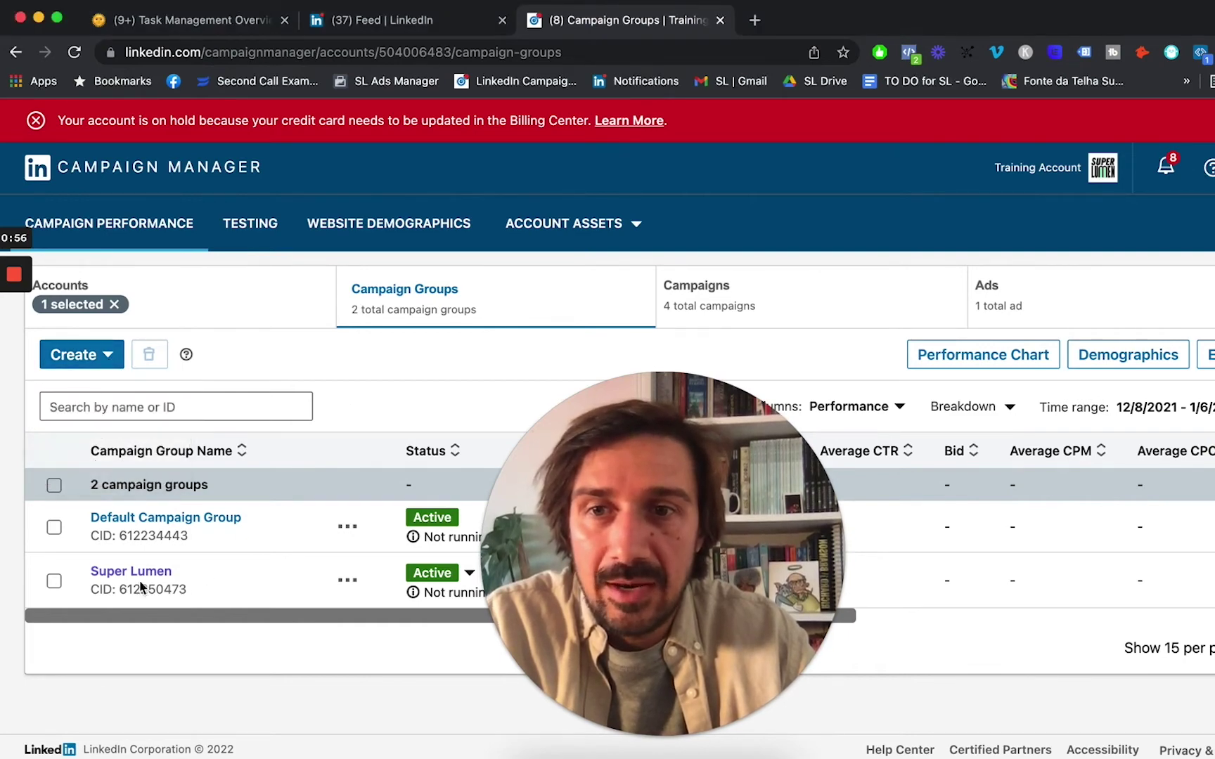
Step: Open the form for creating a campaign group, review its name, status and schedule settings, and close it without saving
{"action": "left_click", "coordinate": [77, 354]}
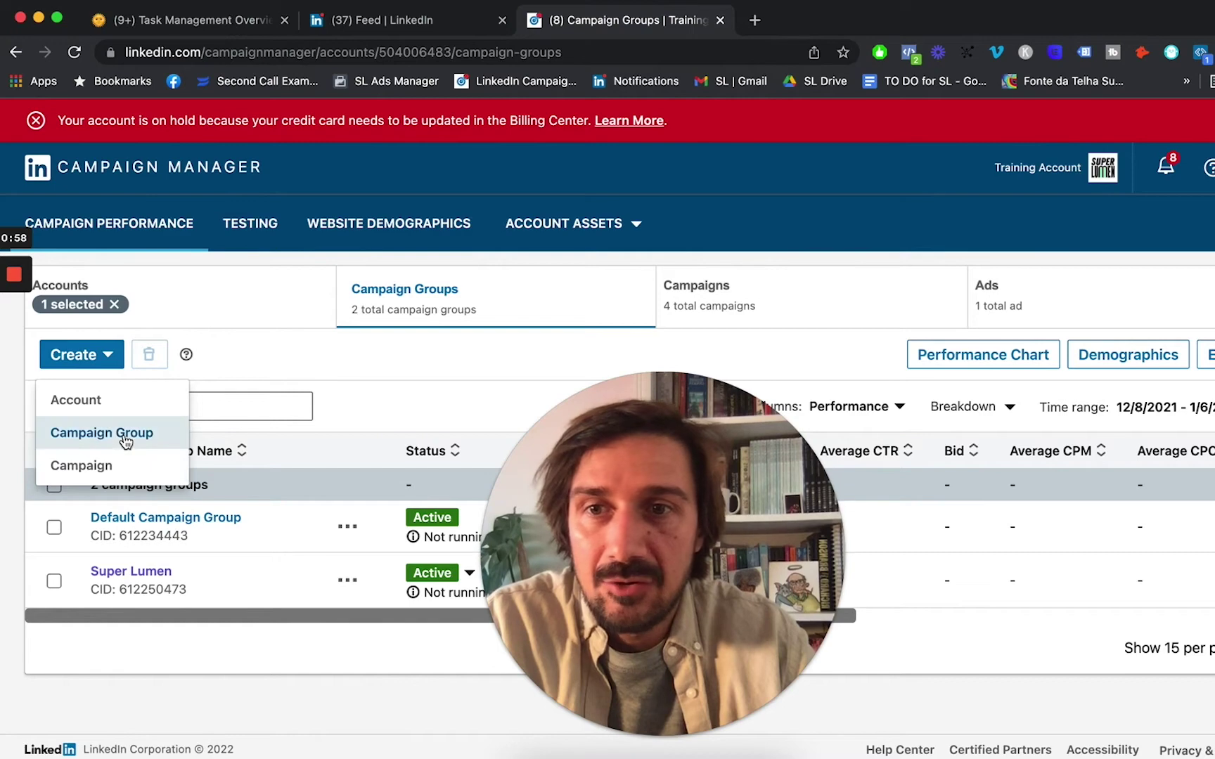
{"action": "left_click", "coordinate": [130, 434]}
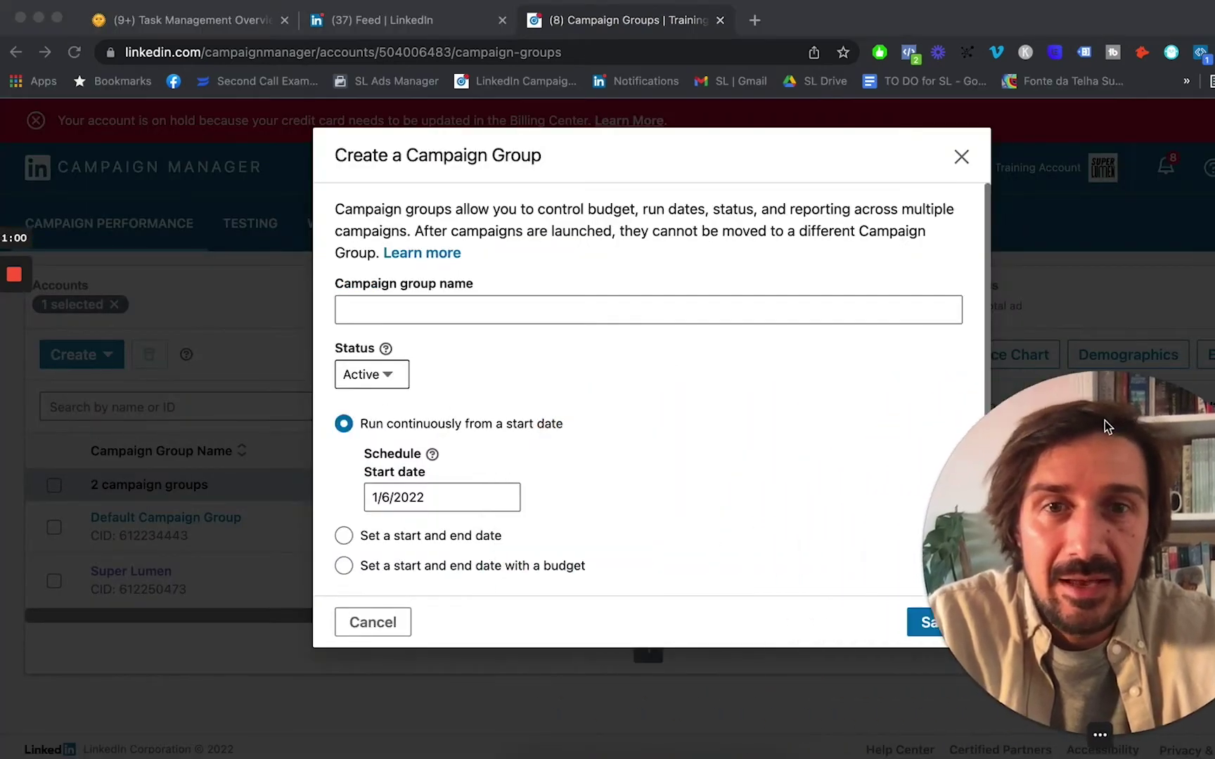
{"action": "scroll", "coordinate": [588, 387], "scroll_direction": "down", "scroll_amount": 1}
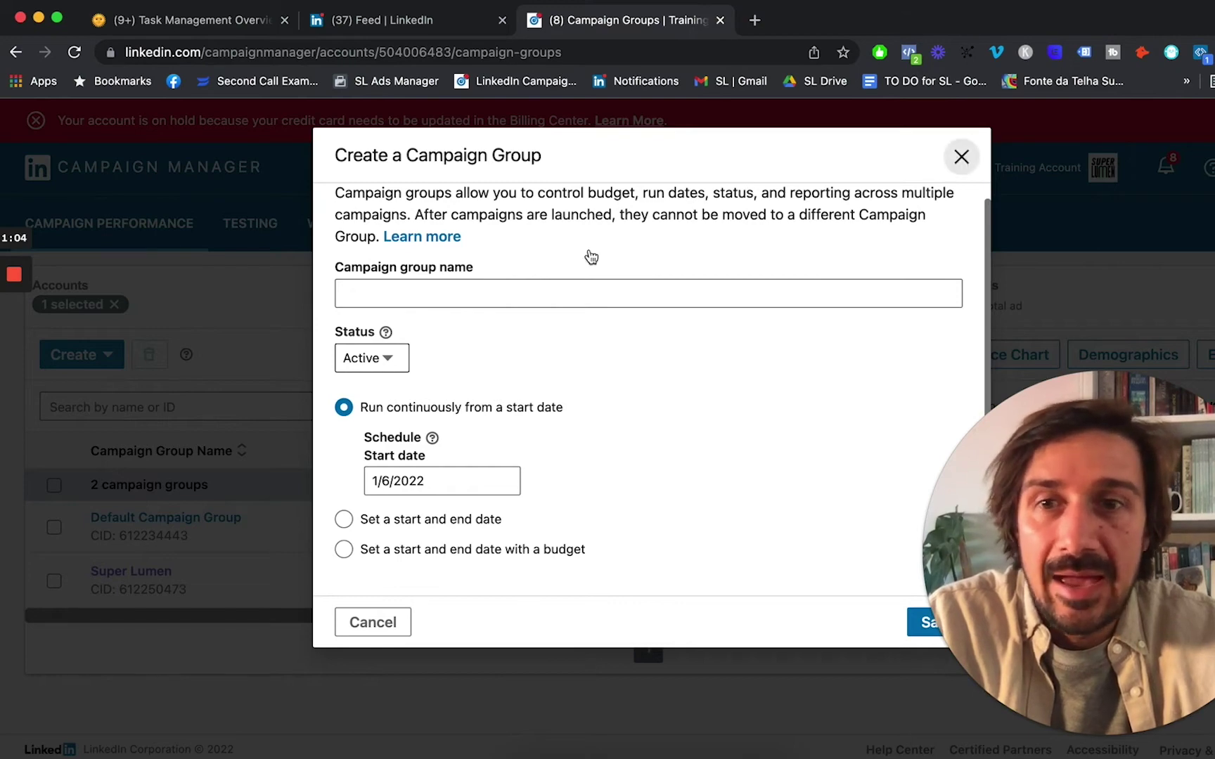
{"action": "key", "text": "Escape"}
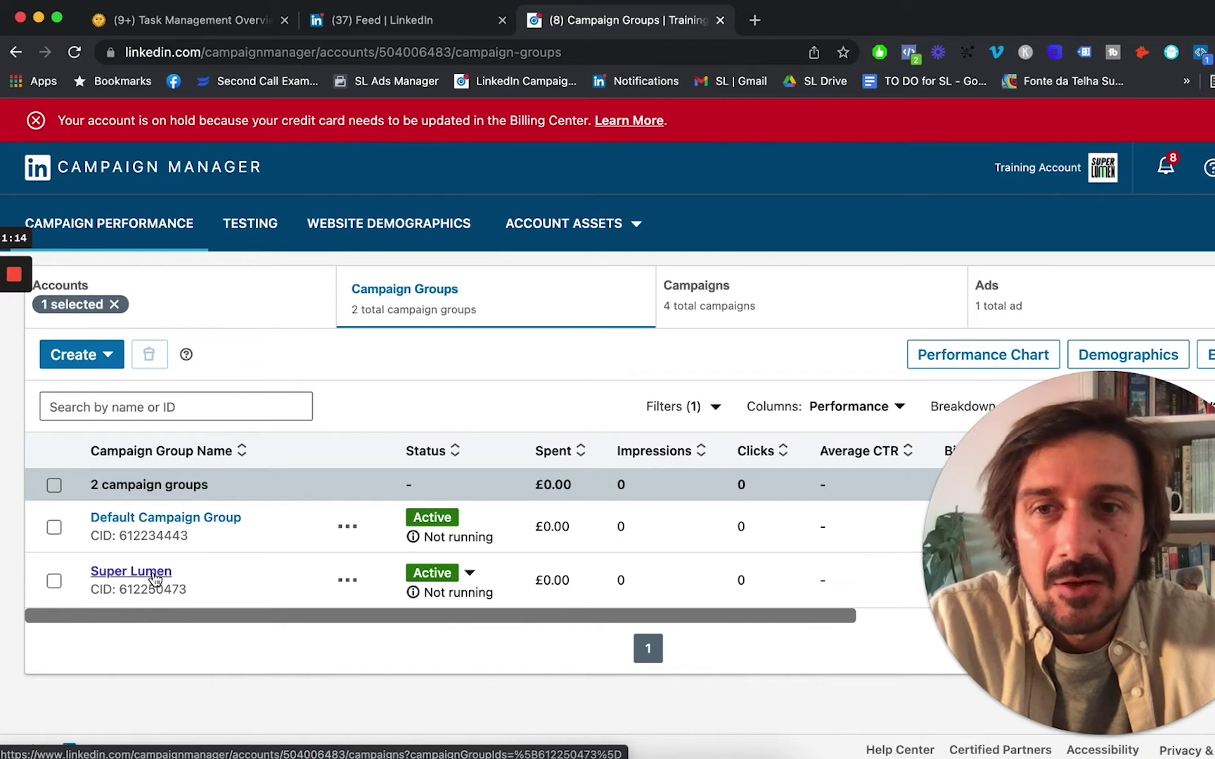
Step: Show the list of campaigns in the training account
{"action": "left_click_drag", "start_coordinate": [1005, 457], "coordinate": [268, 468]}
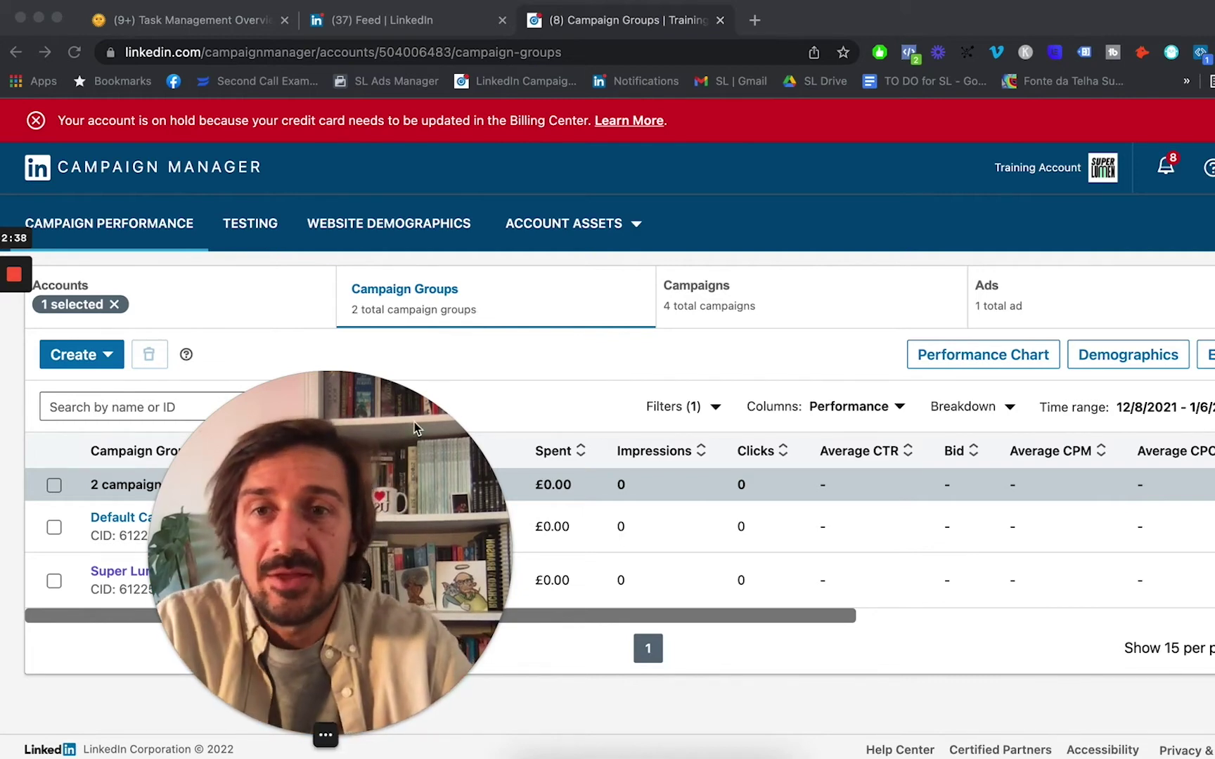
{"action": "left_click_drag", "start_coordinate": [415, 421], "coordinate": [867, 361]}
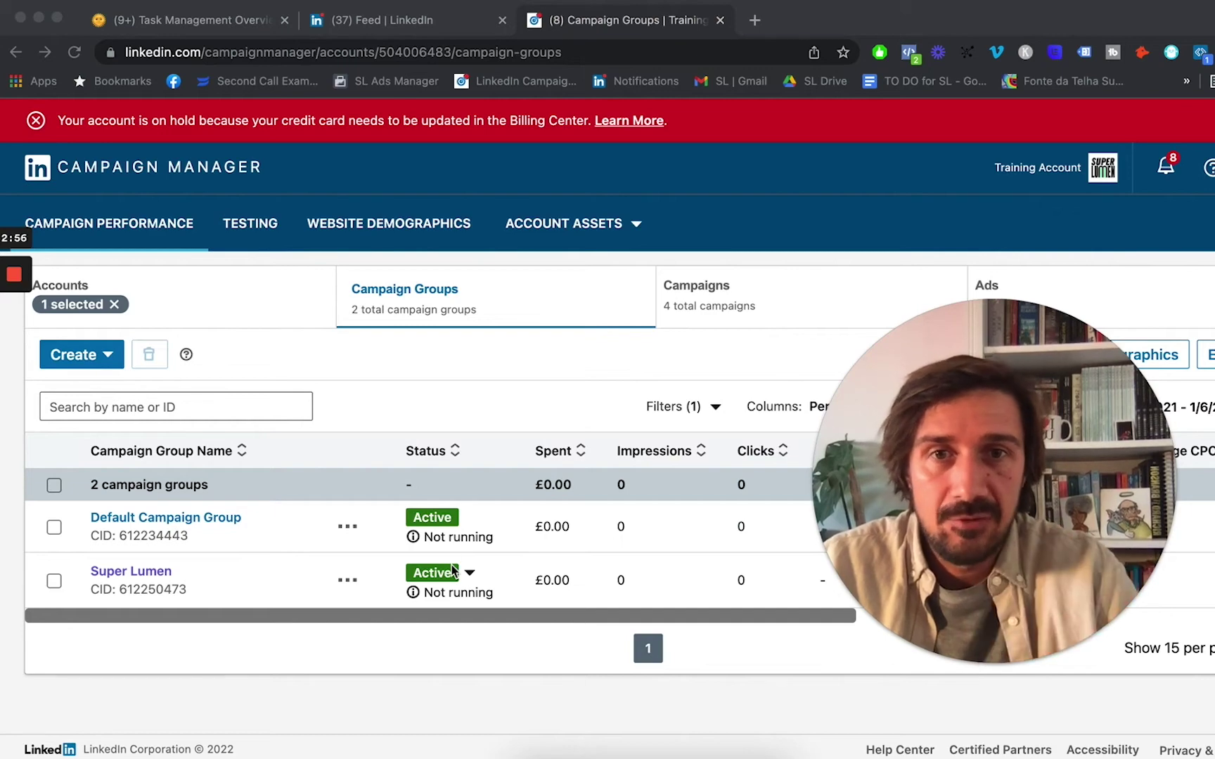
{"action": "left_click_drag", "start_coordinate": [865, 437], "coordinate": [592, 455]}
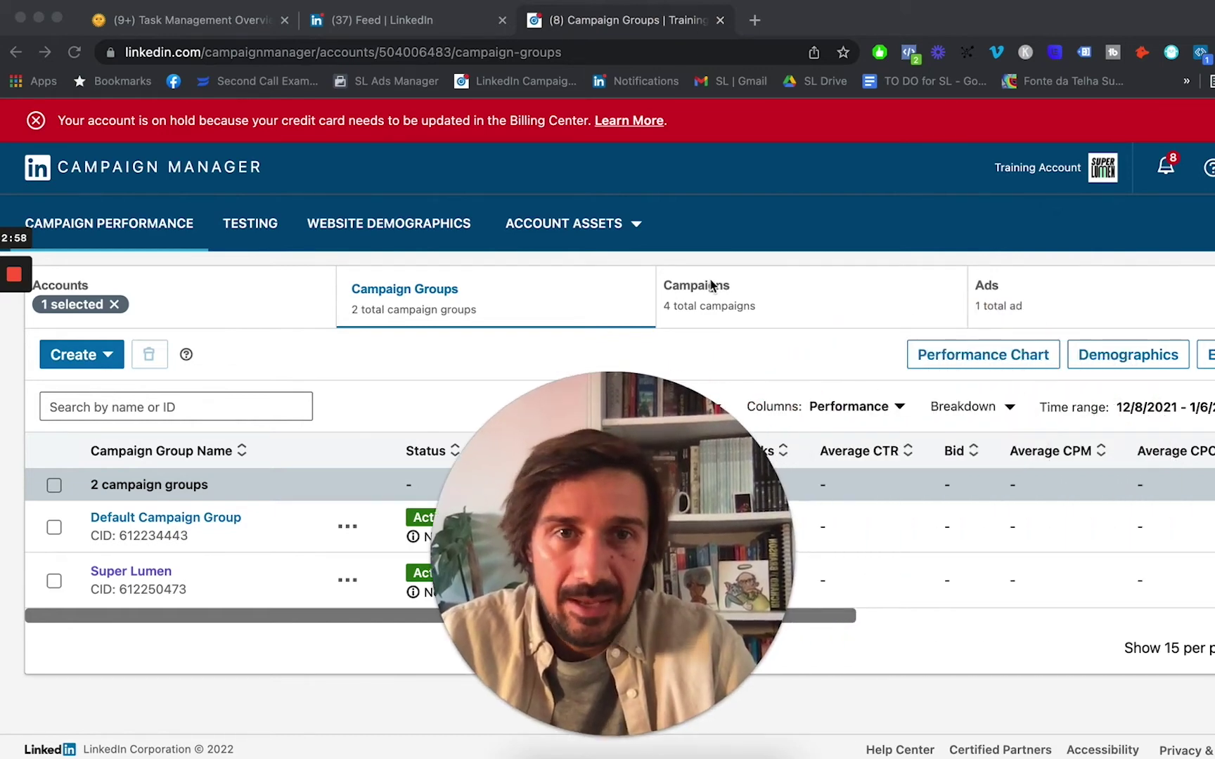
{"action": "left_click", "coordinate": [776, 299]}
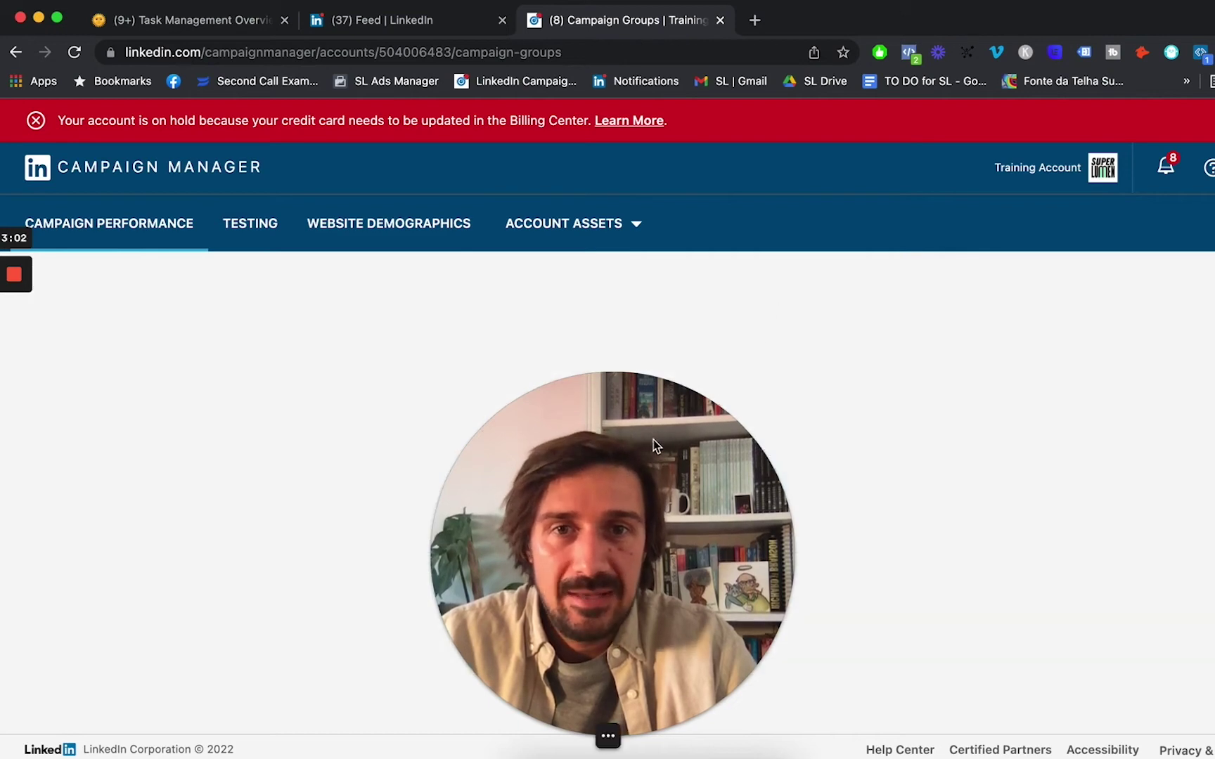
{"action": "left_click_drag", "start_coordinate": [654, 440], "coordinate": [1051, 391]}
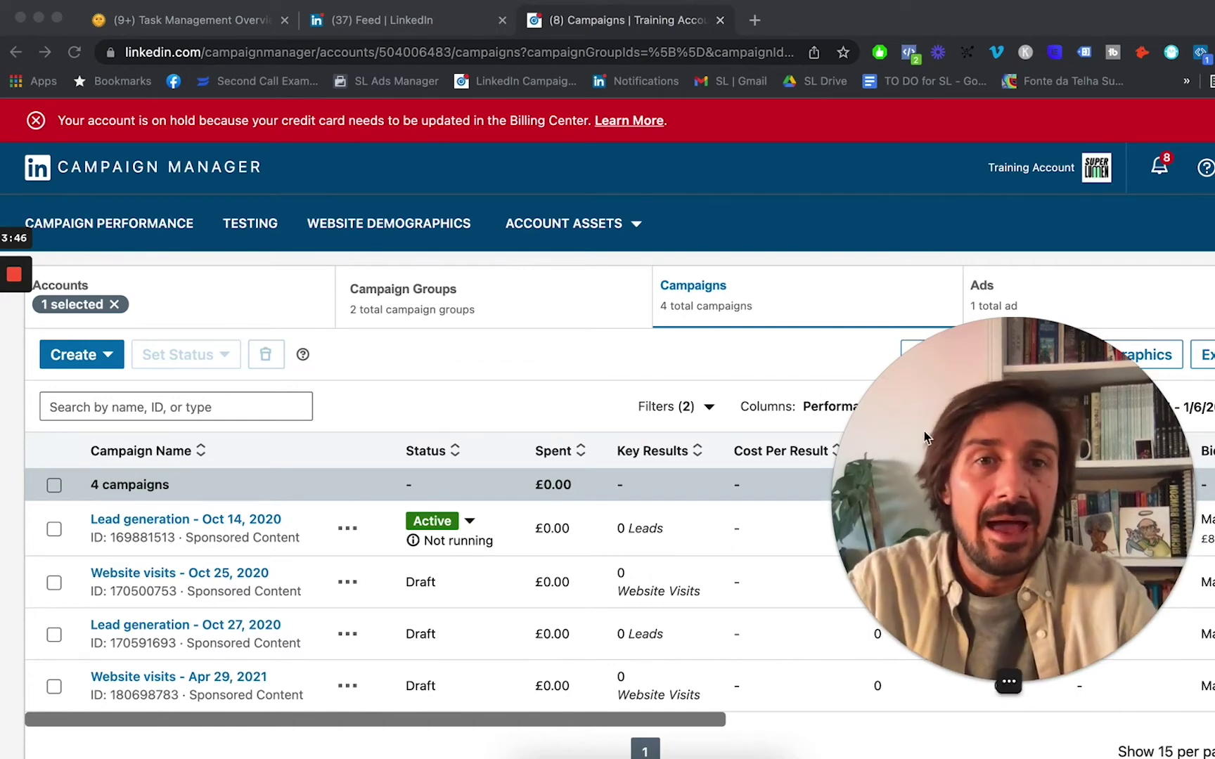
Step: Show the list of ads in the training account
{"action": "left_click_drag", "start_coordinate": [924, 430], "coordinate": [757, 459]}
{"action": "left_click", "coordinate": [1003, 295]}
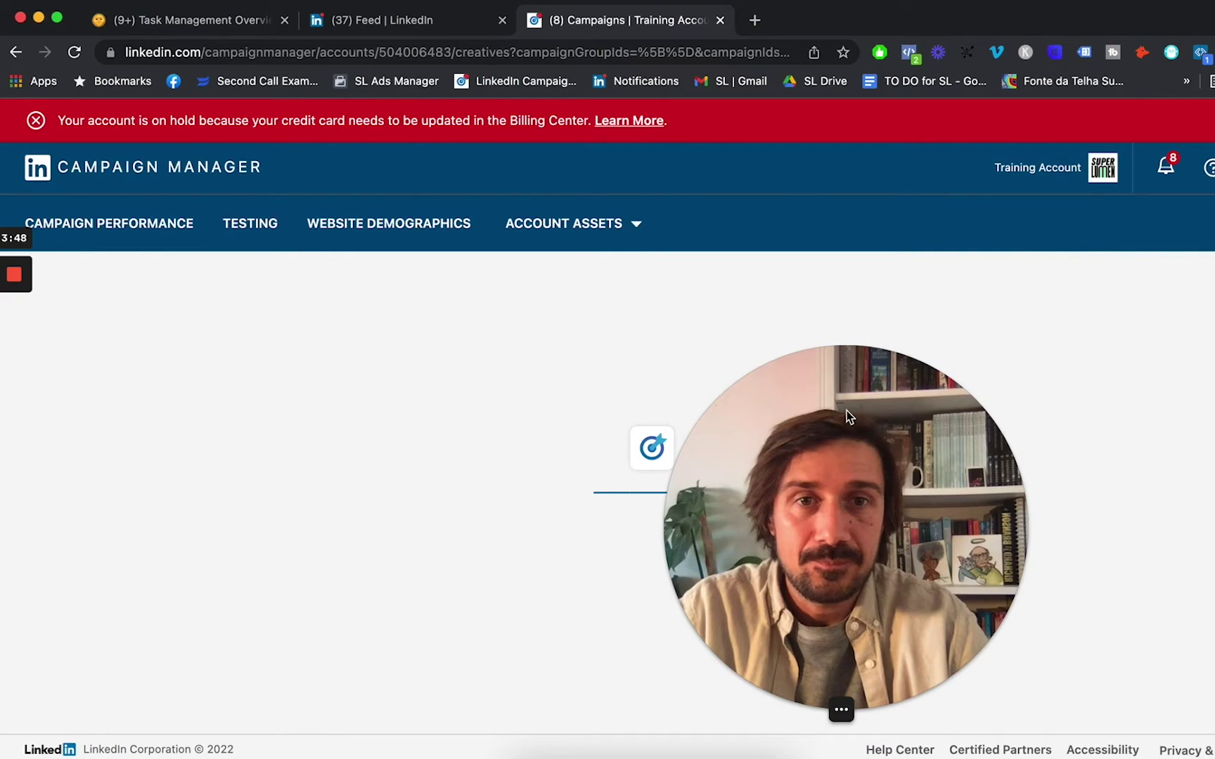
{"action": "left_click_drag", "start_coordinate": [849, 415], "coordinate": [1020, 367]}
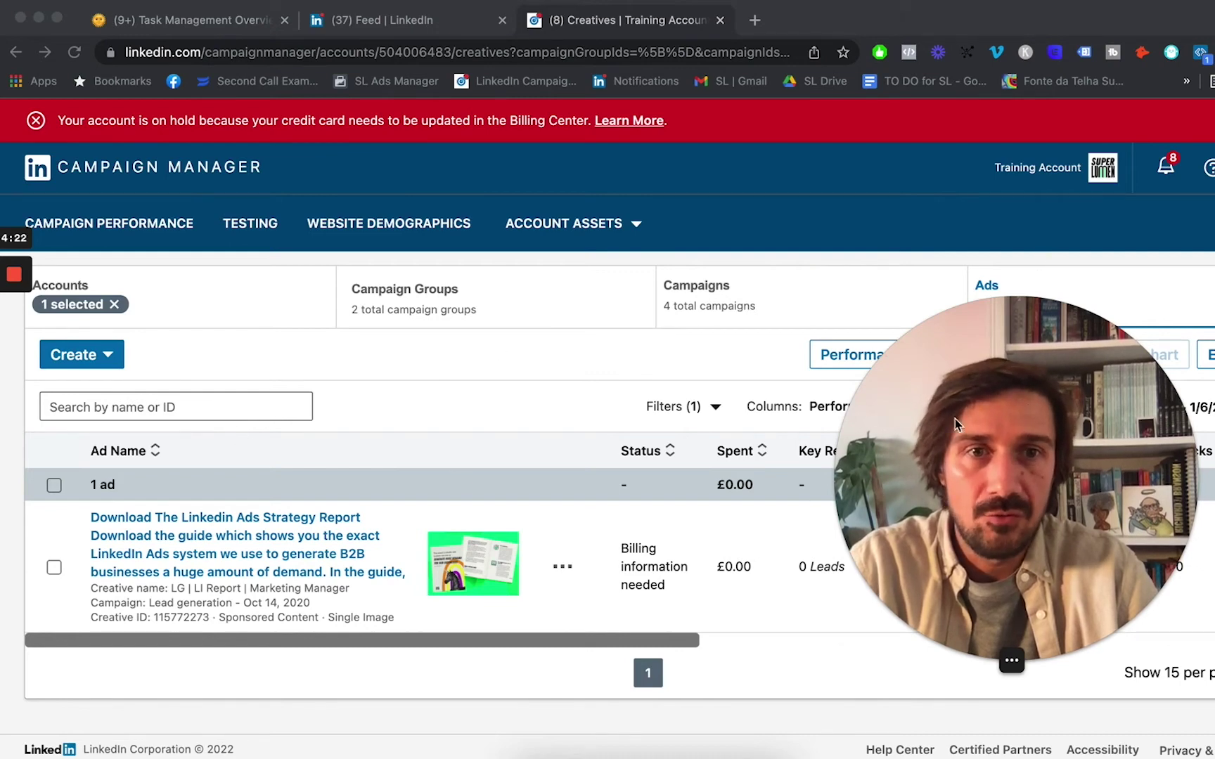
Step: Open the access management settings of the training account to view its user permissions
{"action": "left_click", "coordinate": [1101, 169]}
{"action": "left_click_drag", "start_coordinate": [1064, 369], "coordinate": [633, 365]}
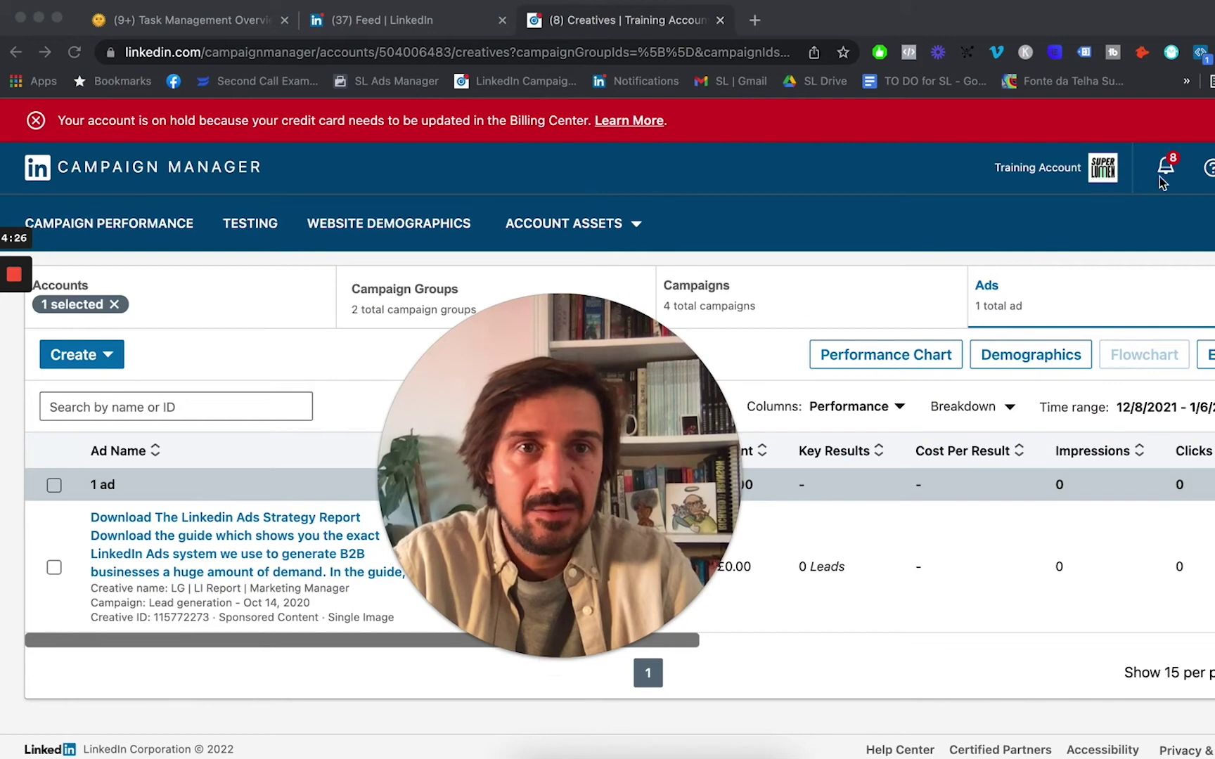
{"action": "left_click", "coordinate": [1102, 169]}
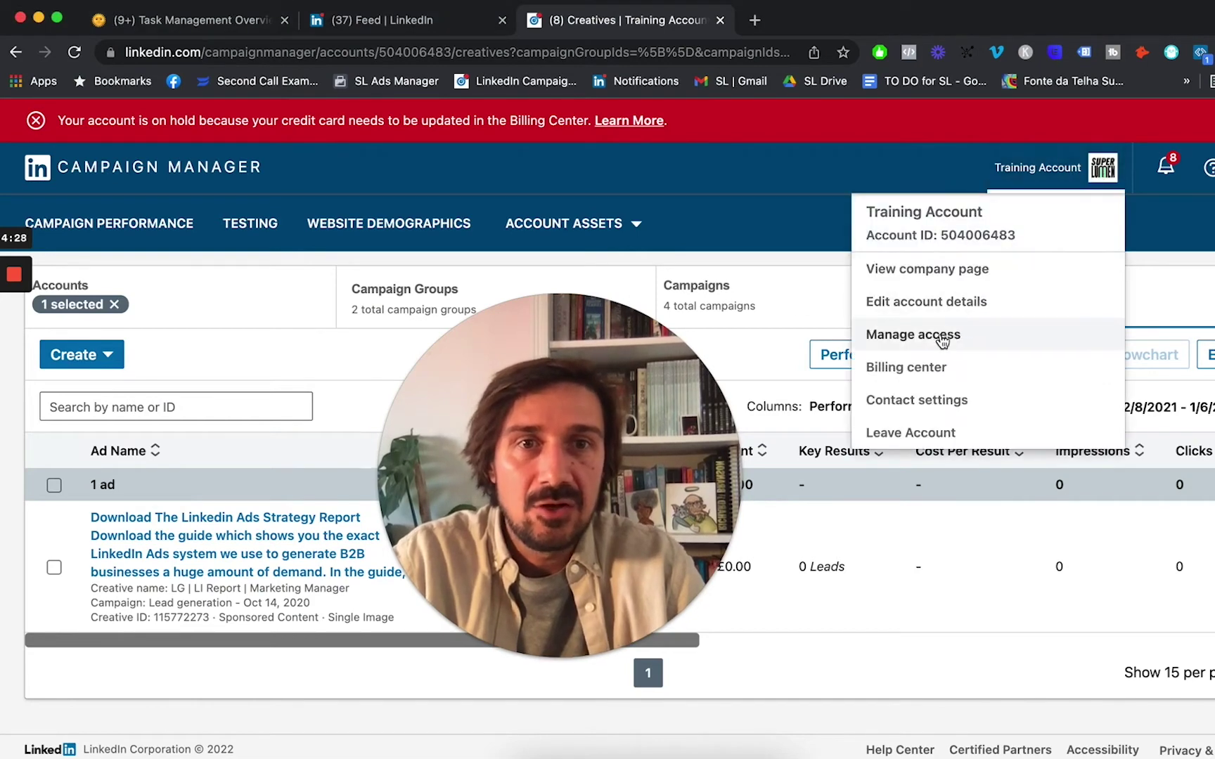
{"action": "left_click", "coordinate": [899, 337]}
{"action": "left_click_drag", "start_coordinate": [589, 422], "coordinate": [327, 473]}
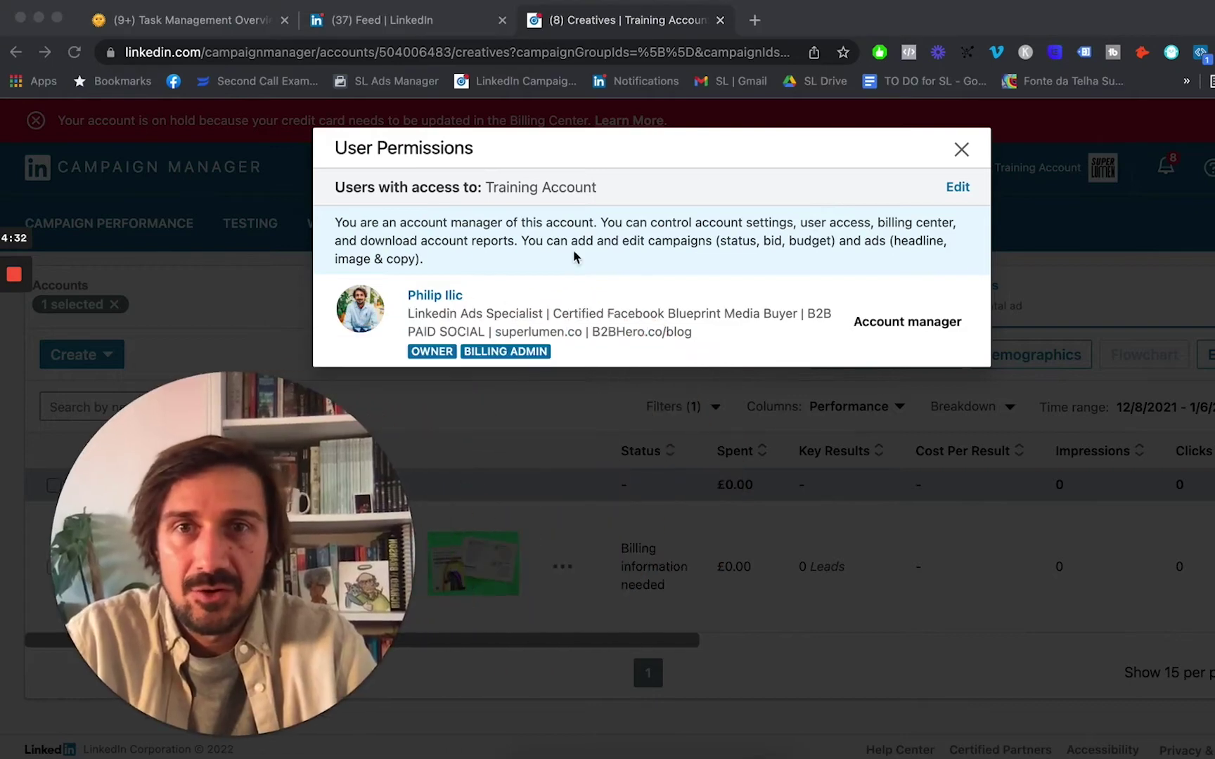
Step: Start editing the user permissions and add a user to the account by searching for the person's name and selecting the matching profile
{"action": "left_click", "coordinate": [957, 187]}
{"action": "mouse_move", "coordinate": [961, 191]}
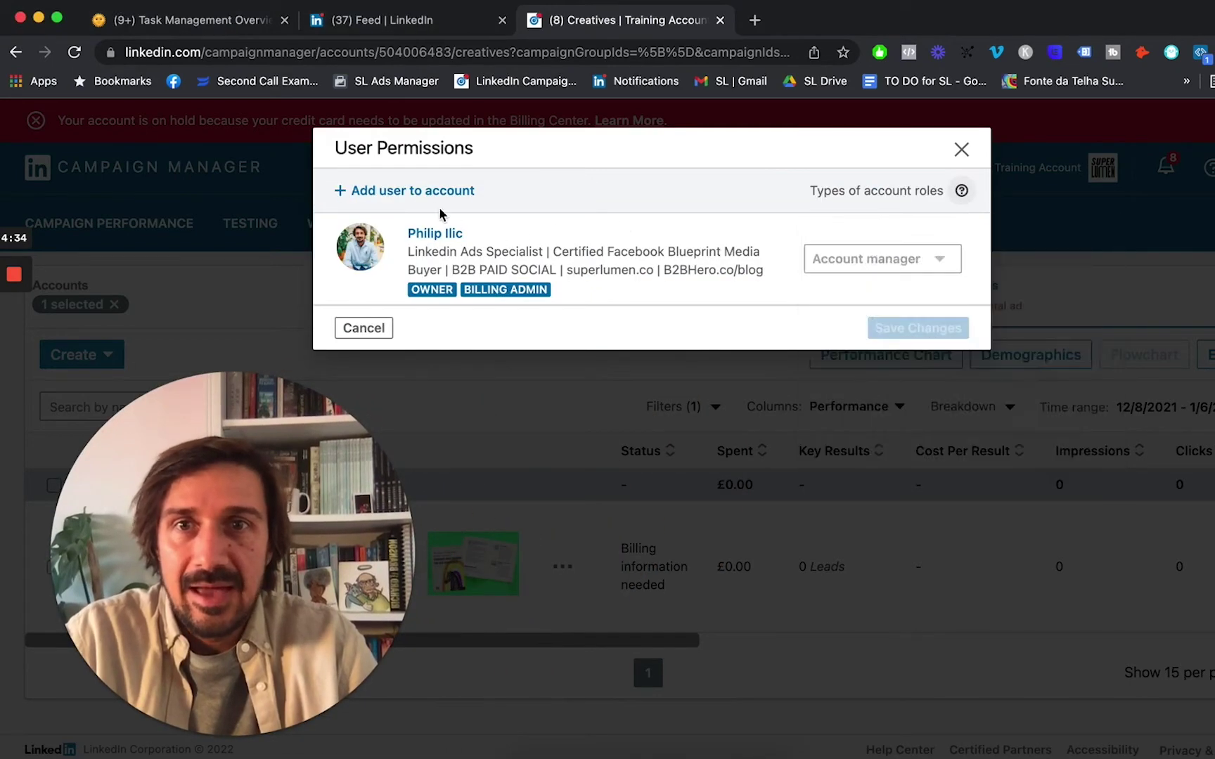
{"action": "left_click", "coordinate": [426, 191]}
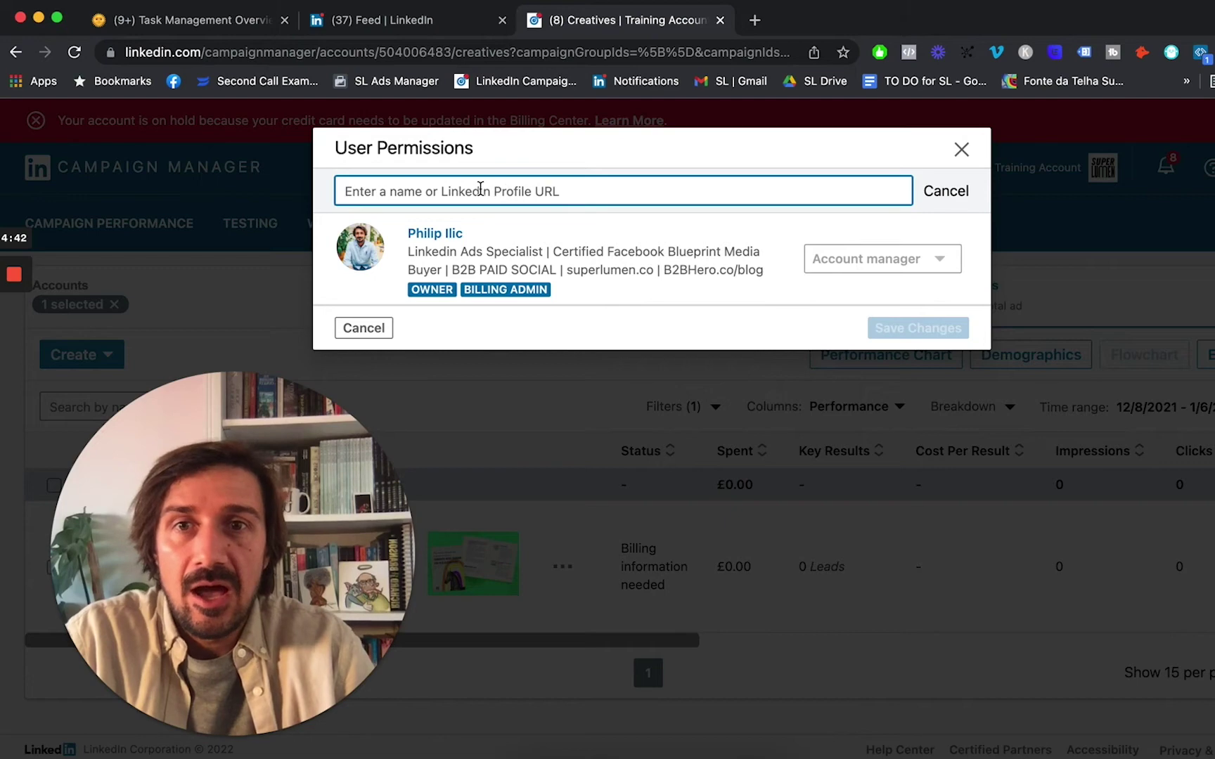
{"action": "type", "text": "phi"}
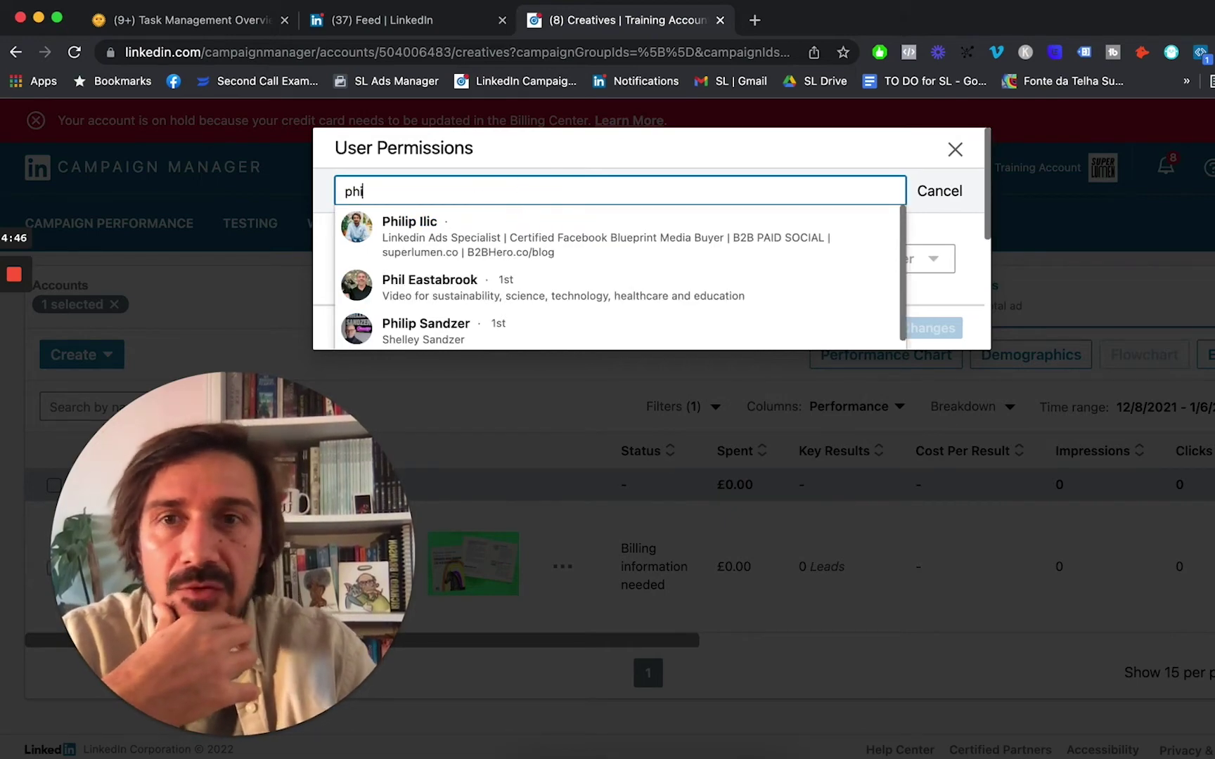
{"action": "key", "text": "BackSpace"}
{"action": "key", "text": "BackSpace"}
{"action": "key", "text": "BackSpace"}
{"action": "key", "text": "BackSpace"}
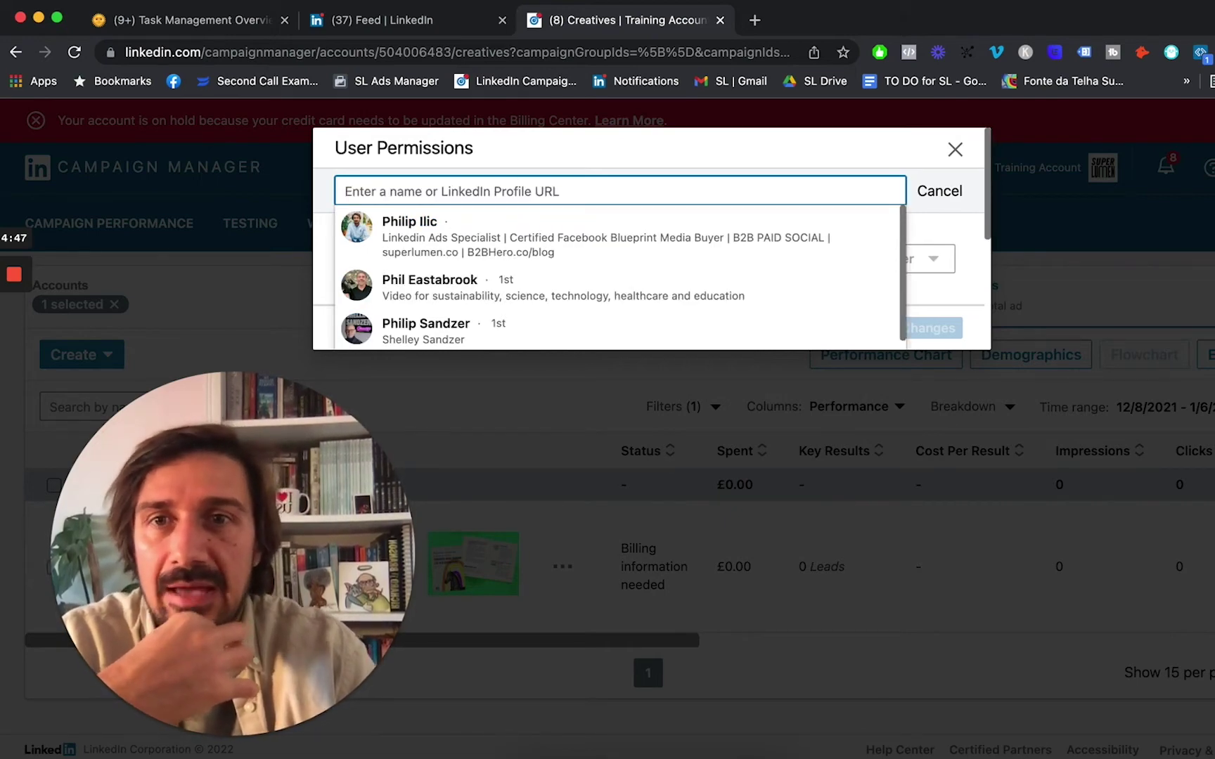
{"action": "left_click", "coordinate": [433, 221]}
Step: Review the account roles available for the added user and close the user permissions without saving
{"action": "left_click", "coordinate": [811, 295]}
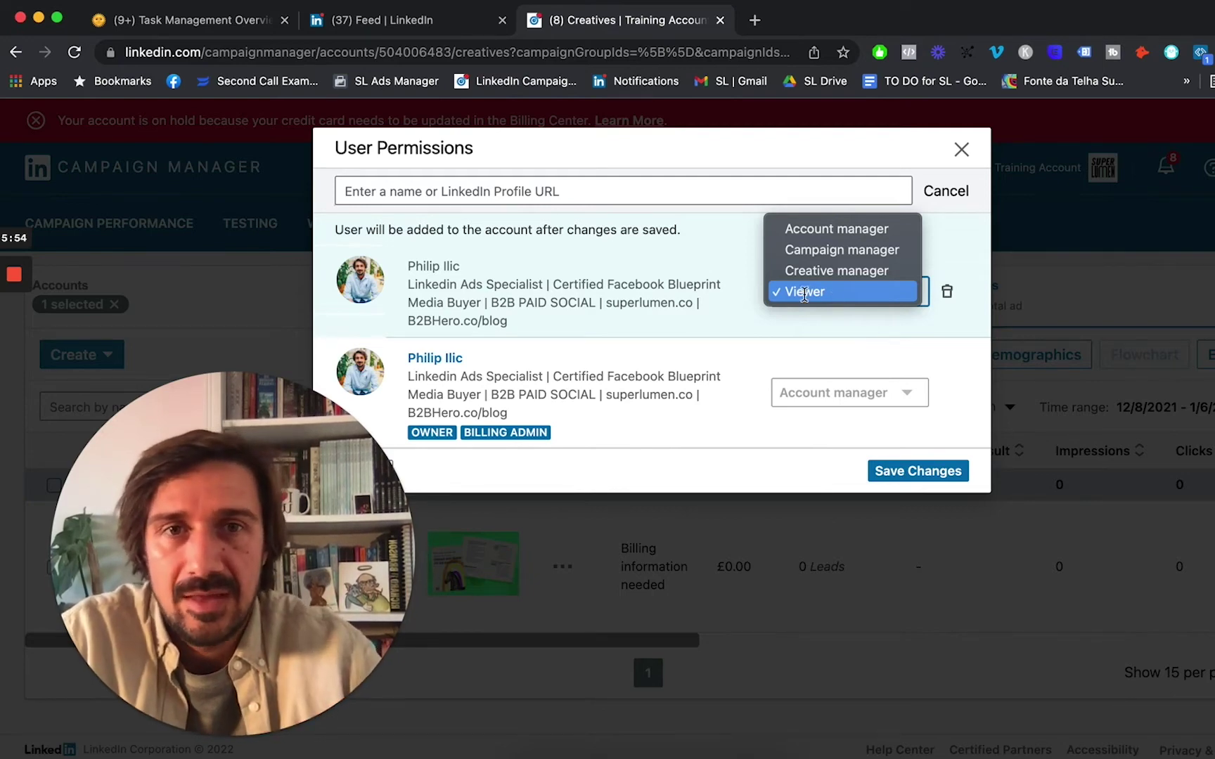
{"action": "left_click", "coordinate": [740, 320]}
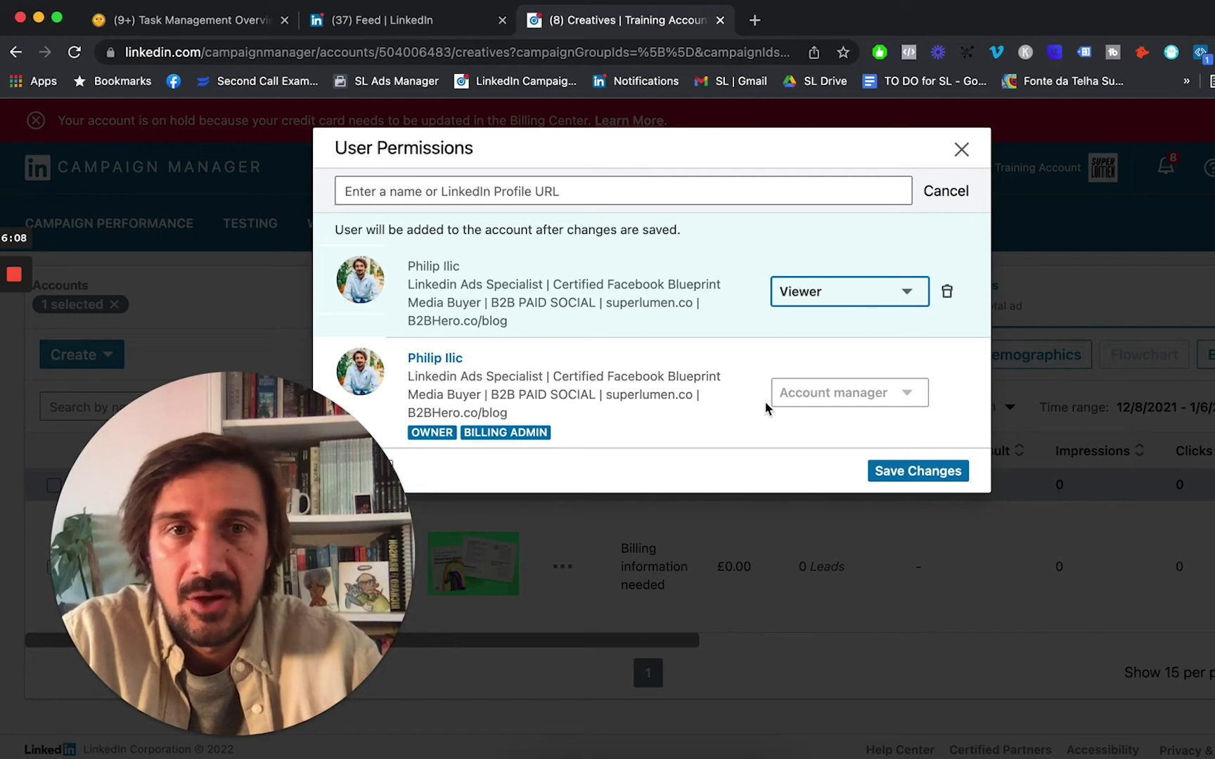
{"action": "left_click", "coordinate": [818, 298]}
{"action": "left_click", "coordinate": [766, 385]}
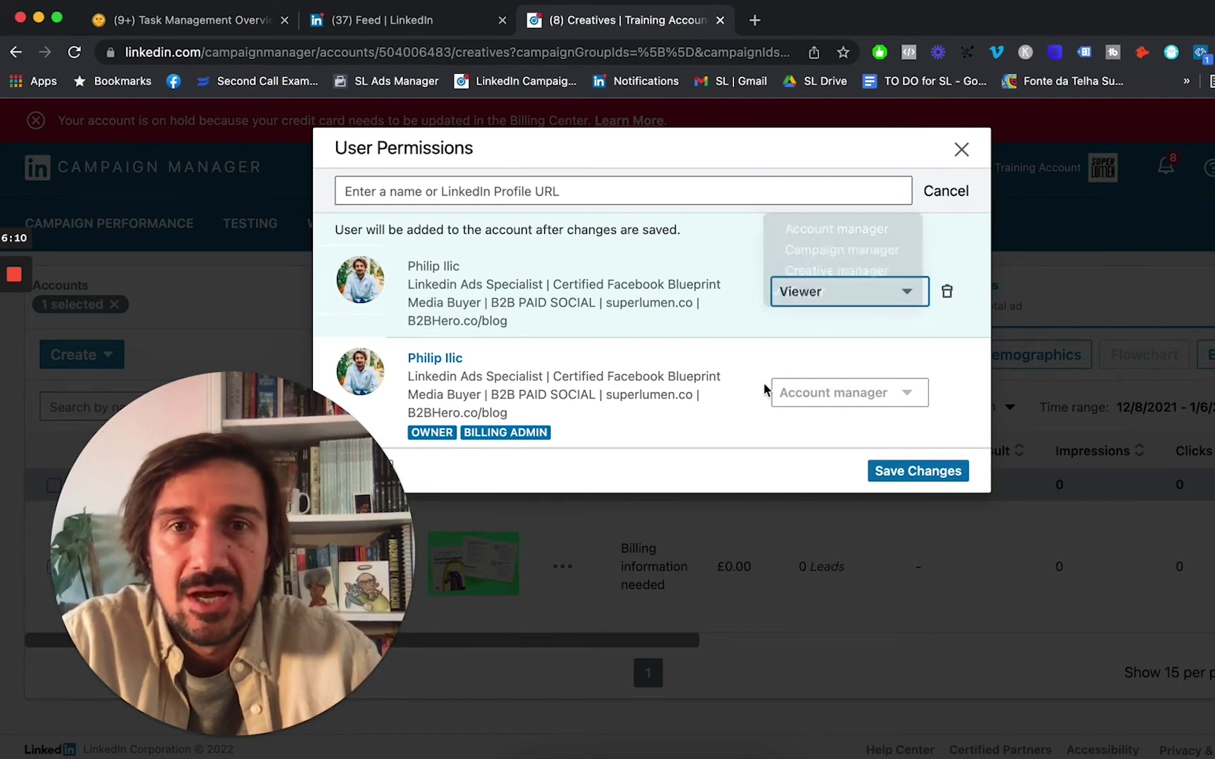
{"action": "left_click", "coordinate": [828, 294]}
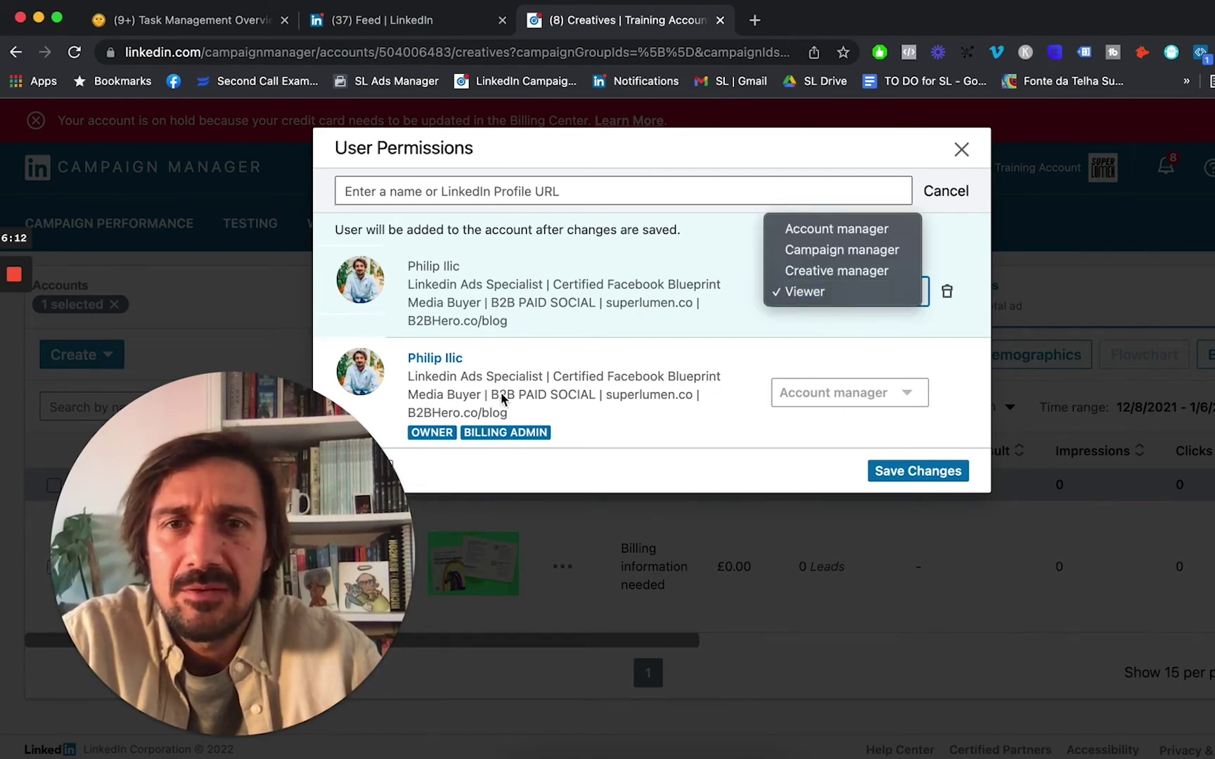
{"action": "left_click", "coordinate": [679, 367]}
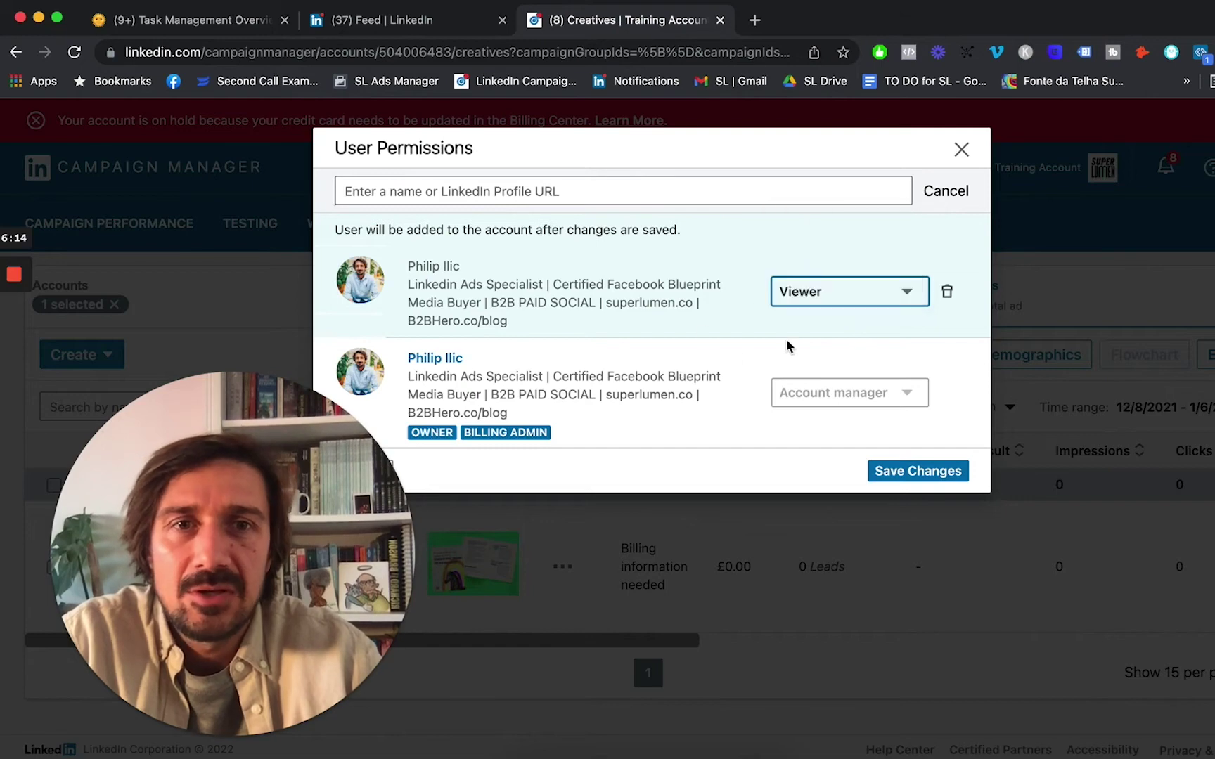
{"action": "left_click", "coordinate": [964, 160]}
Step: Open the training account's billing center and look over its payment method and billing activity
{"action": "left_click", "coordinate": [1039, 168]}
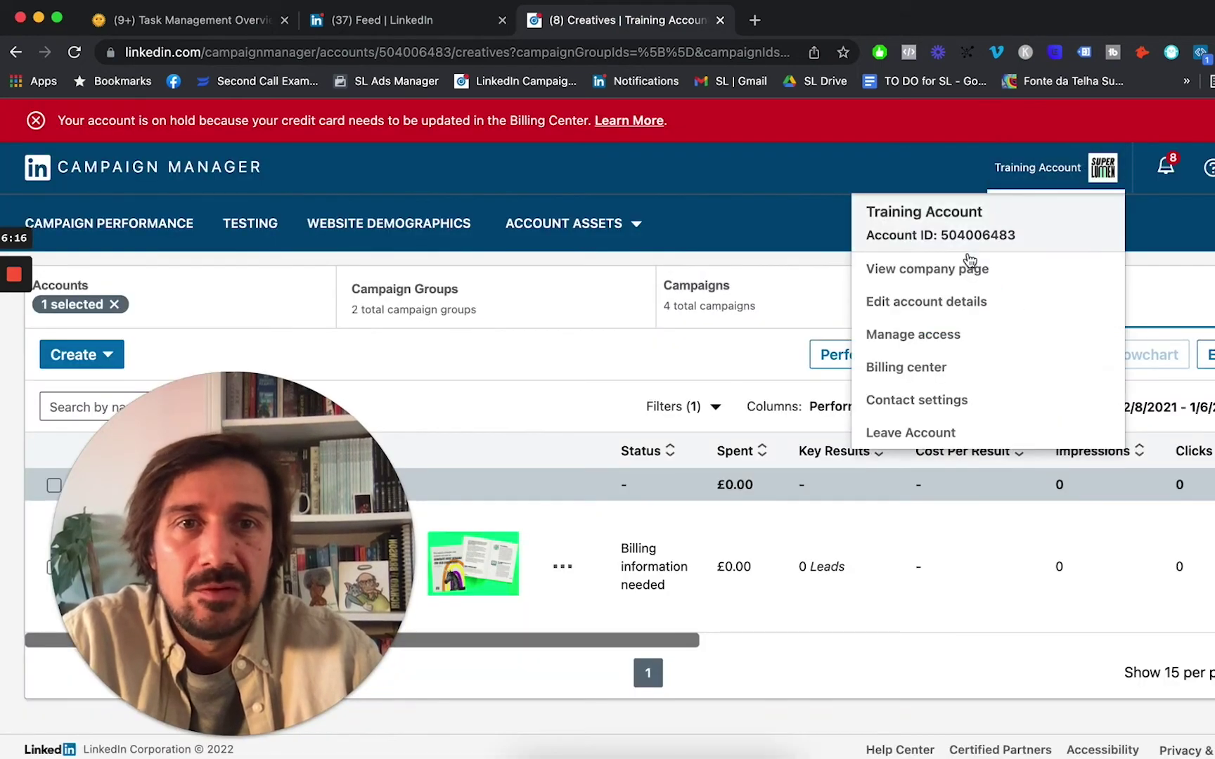
{"action": "left_click", "coordinate": [905, 366]}
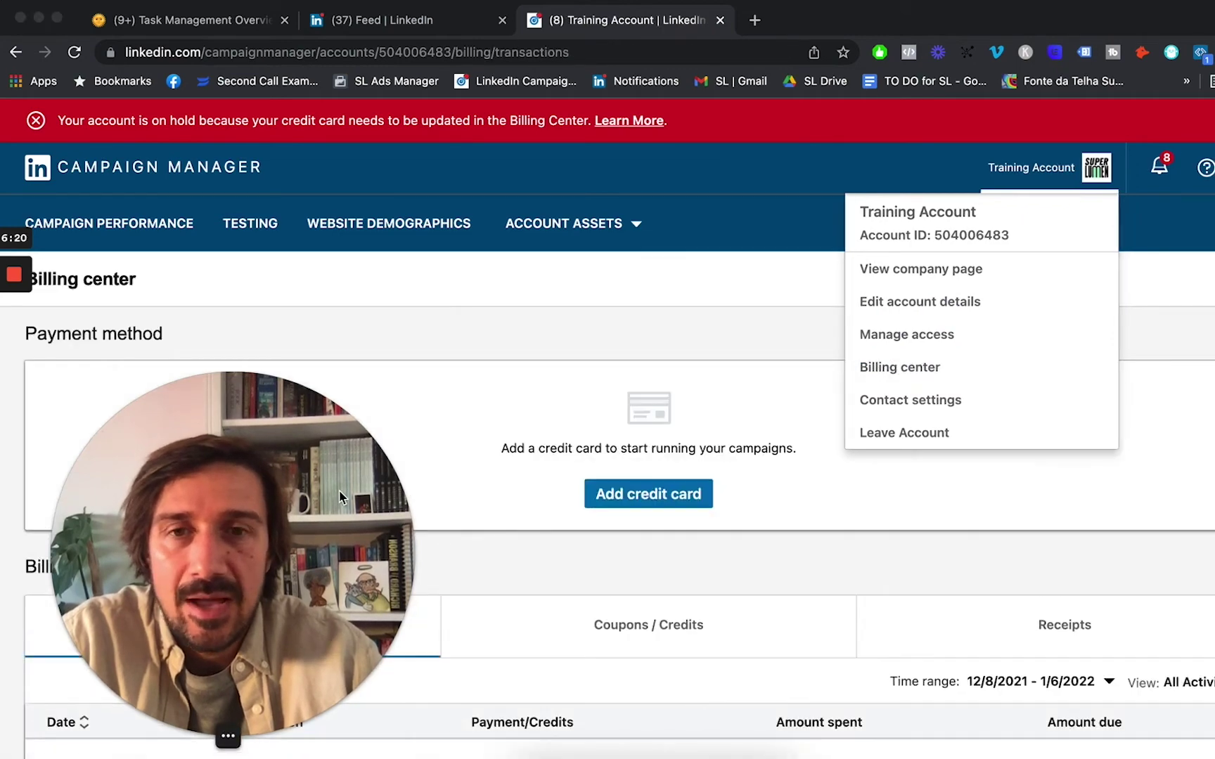
{"action": "left_click_drag", "start_coordinate": [394, 457], "coordinate": [713, 144]}
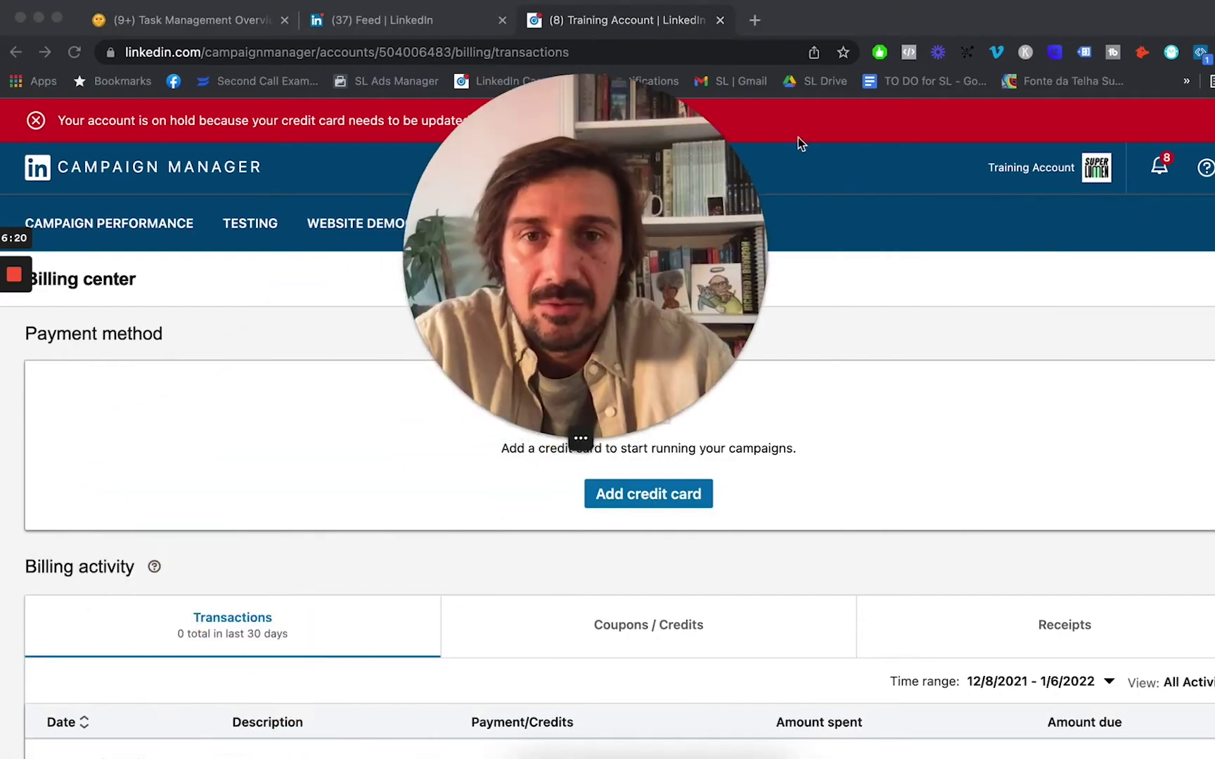
{"action": "left_click_drag", "start_coordinate": [799, 144], "coordinate": [934, 182]}
{"action": "scroll", "coordinate": [480, 547], "scroll_direction": "down", "scroll_amount": 2}
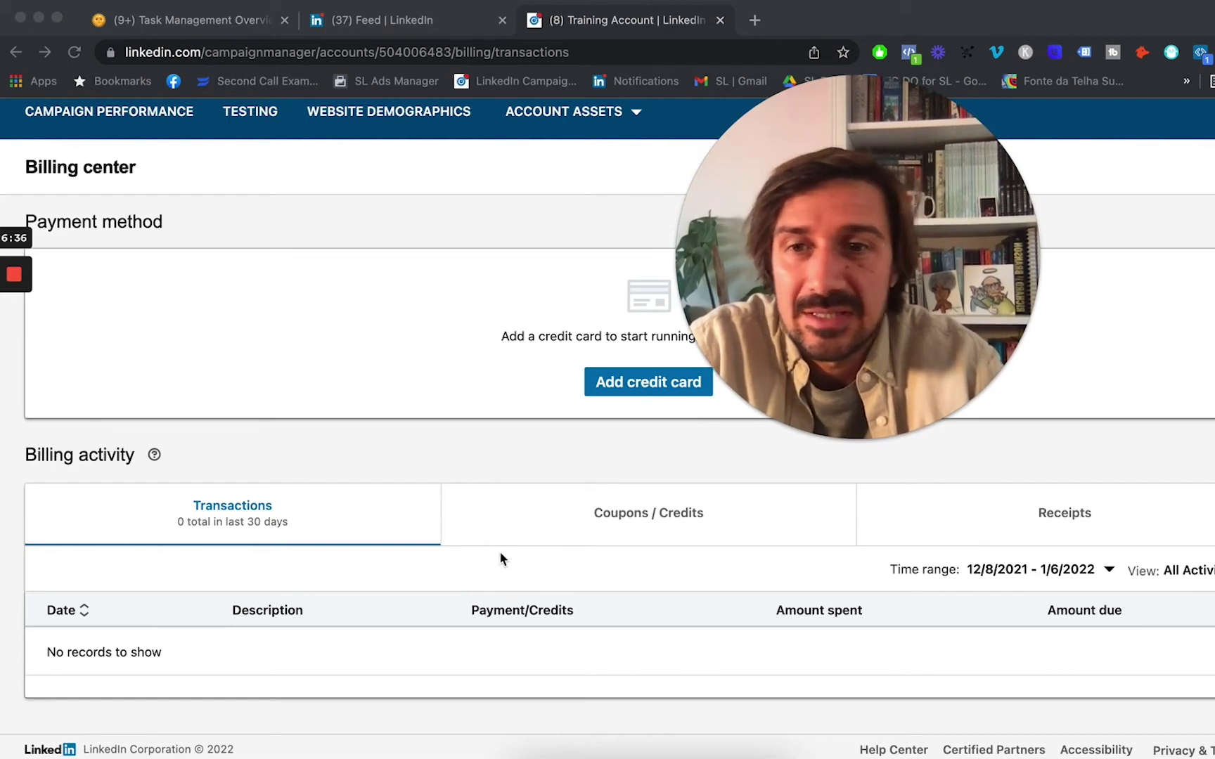
{"action": "scroll", "coordinate": [501, 558], "scroll_direction": "up", "scroll_amount": 3}
{"action": "left_click_drag", "start_coordinate": [786, 294], "coordinate": [650, 518]}
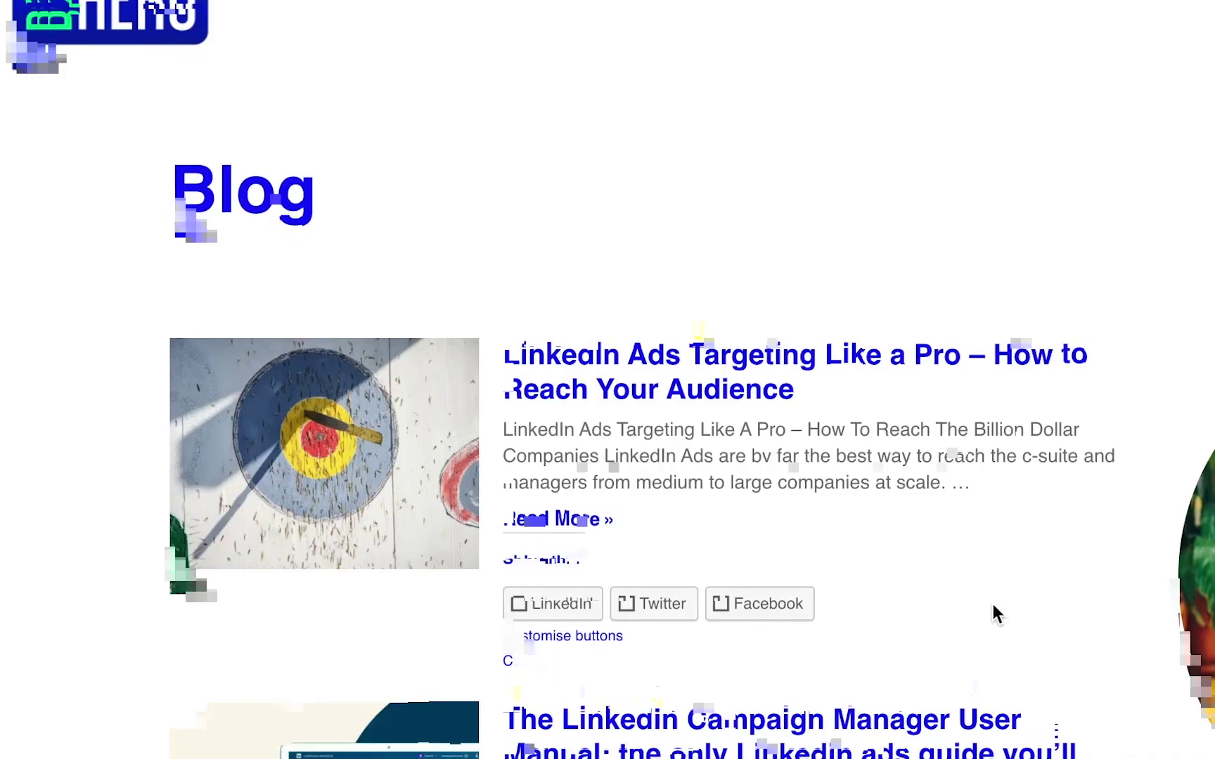
Step: Browse the B2B Hero blog posts and open the article "The Linkedin Campaign Manager User Manual"
{"action": "scroll", "coordinate": [993, 612], "scroll_direction": "down", "scroll_amount": 4}
{"action": "scroll", "coordinate": [992, 606], "scroll_direction": "down", "scroll_amount": 12}
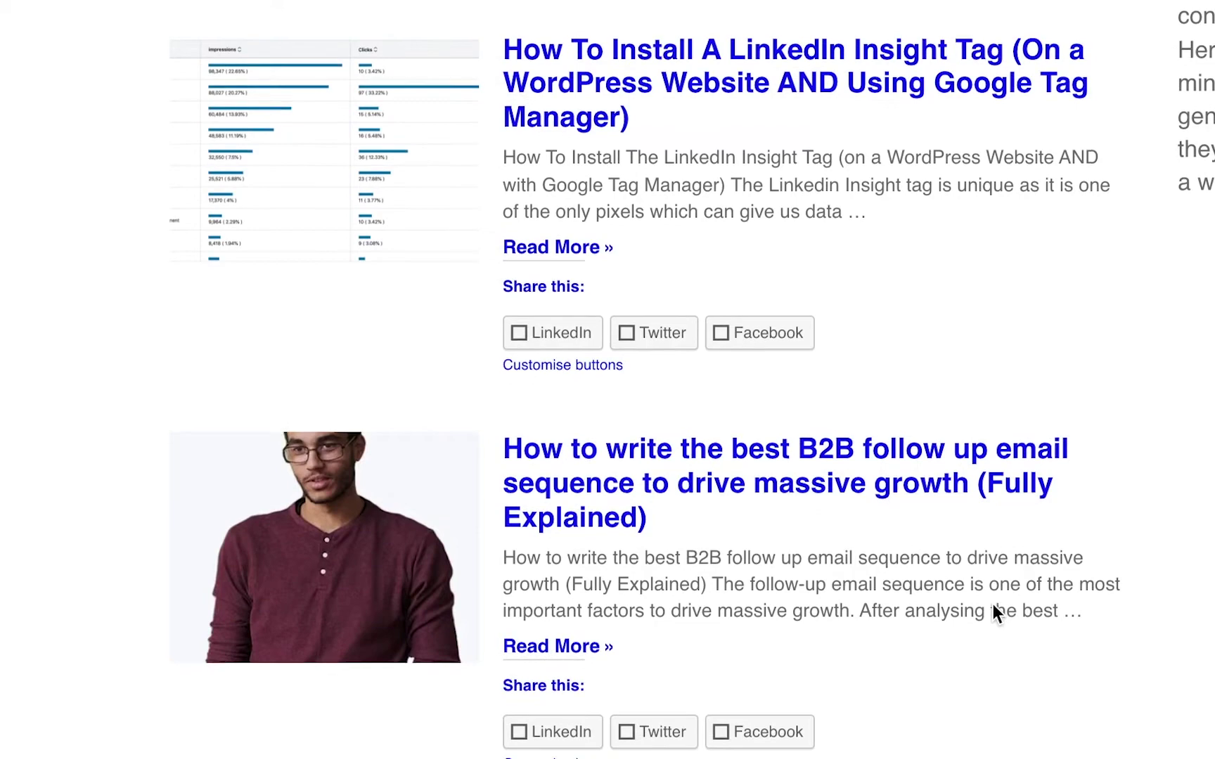
{"action": "scroll", "coordinate": [993, 610], "scroll_direction": "up", "scroll_amount": 2}
{"action": "scroll", "coordinate": [836, 175], "scroll_direction": "up", "scroll_amount": 6}
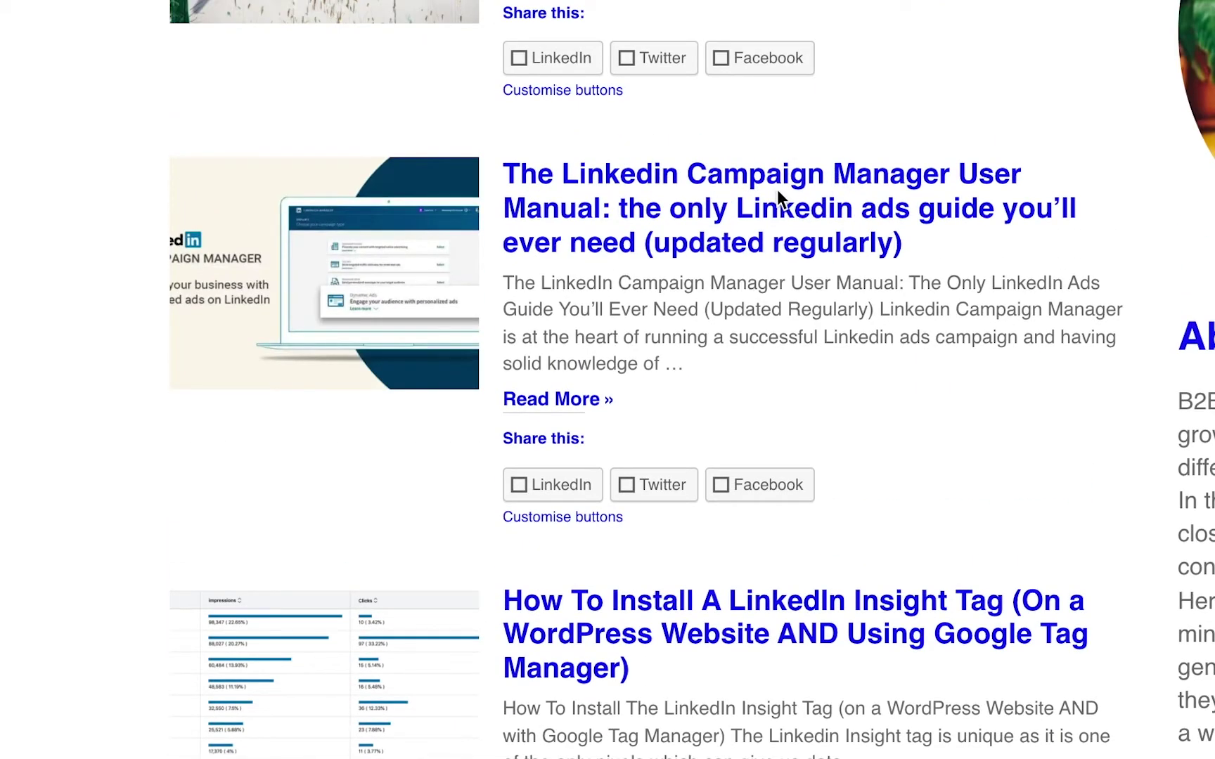
{"action": "left_click", "coordinate": [794, 214]}
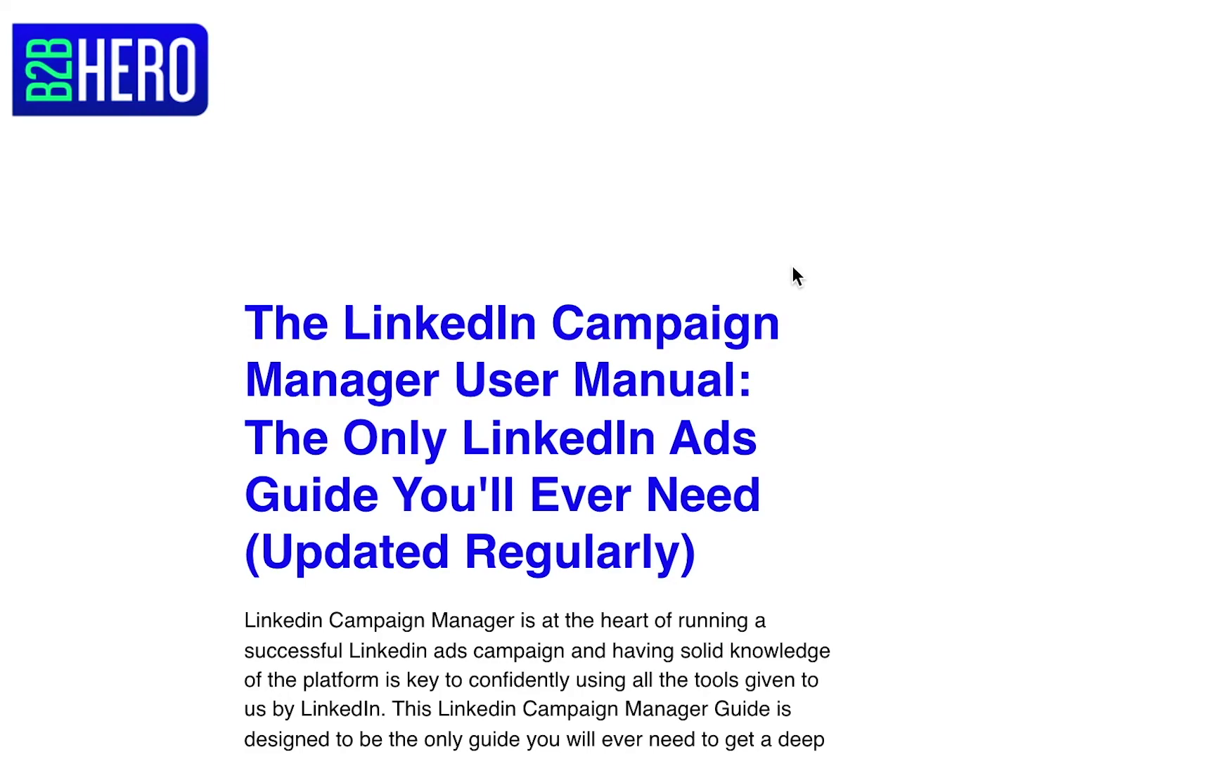
Step: Skim the LinkedIn Campaign Manager user manual article from its introduction downward
{"action": "scroll", "coordinate": [665, 475], "scroll_direction": "down", "scroll_amount": 5}
{"action": "scroll", "coordinate": [666, 479], "scroll_direction": "down", "scroll_amount": 15}
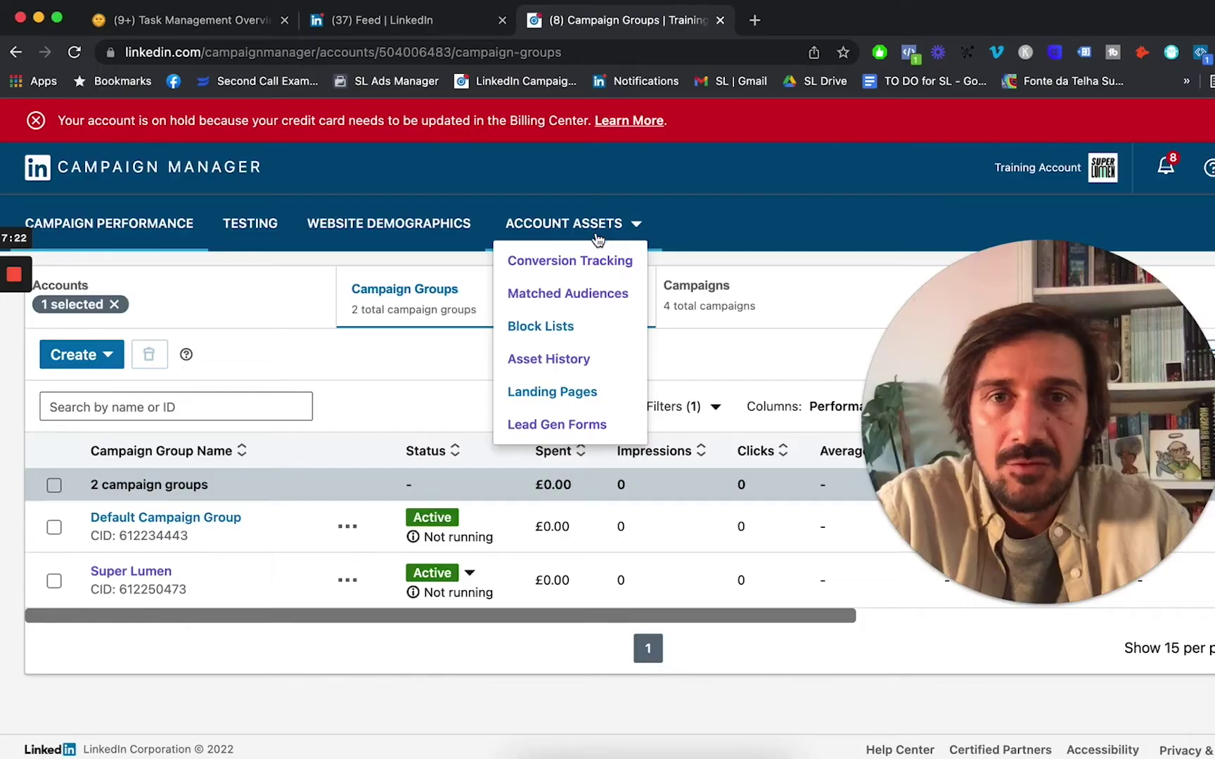
Step: Open the account's conversion tracking and bring up the Insight Tag installation options
{"action": "left_click", "coordinate": [594, 262]}
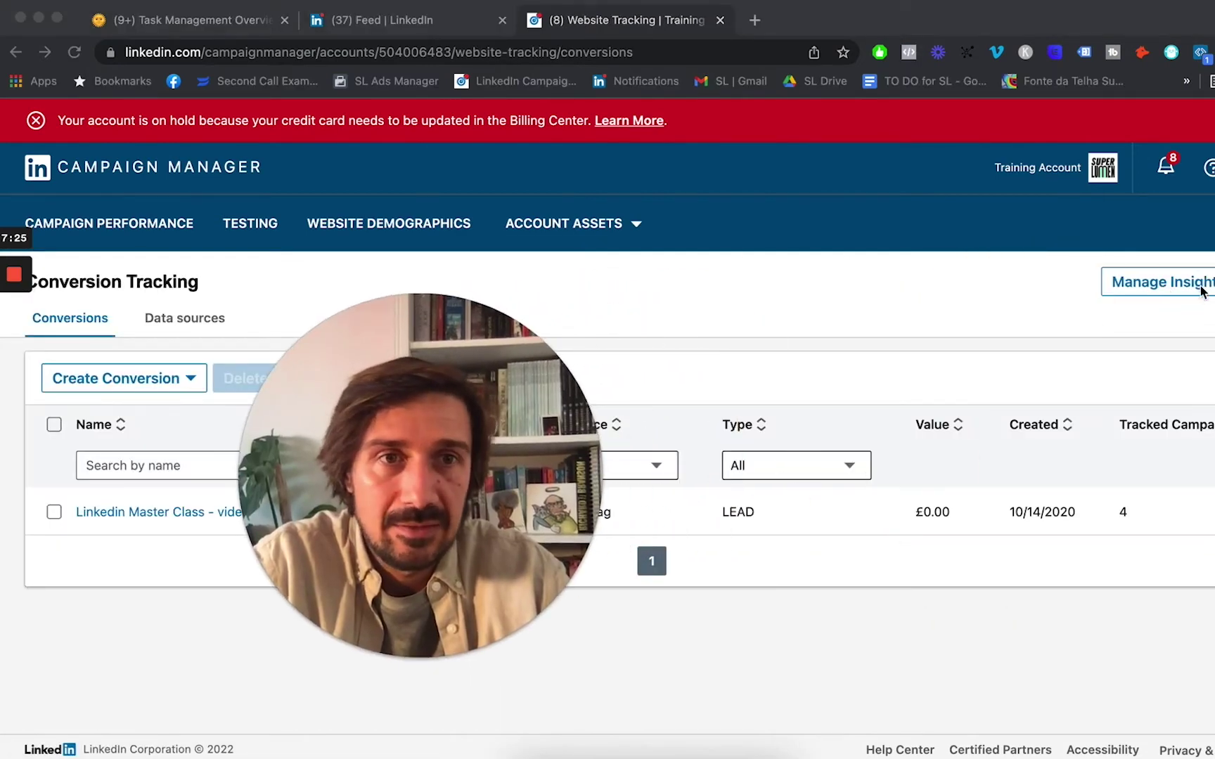
{"action": "left_click", "coordinate": [1205, 280]}
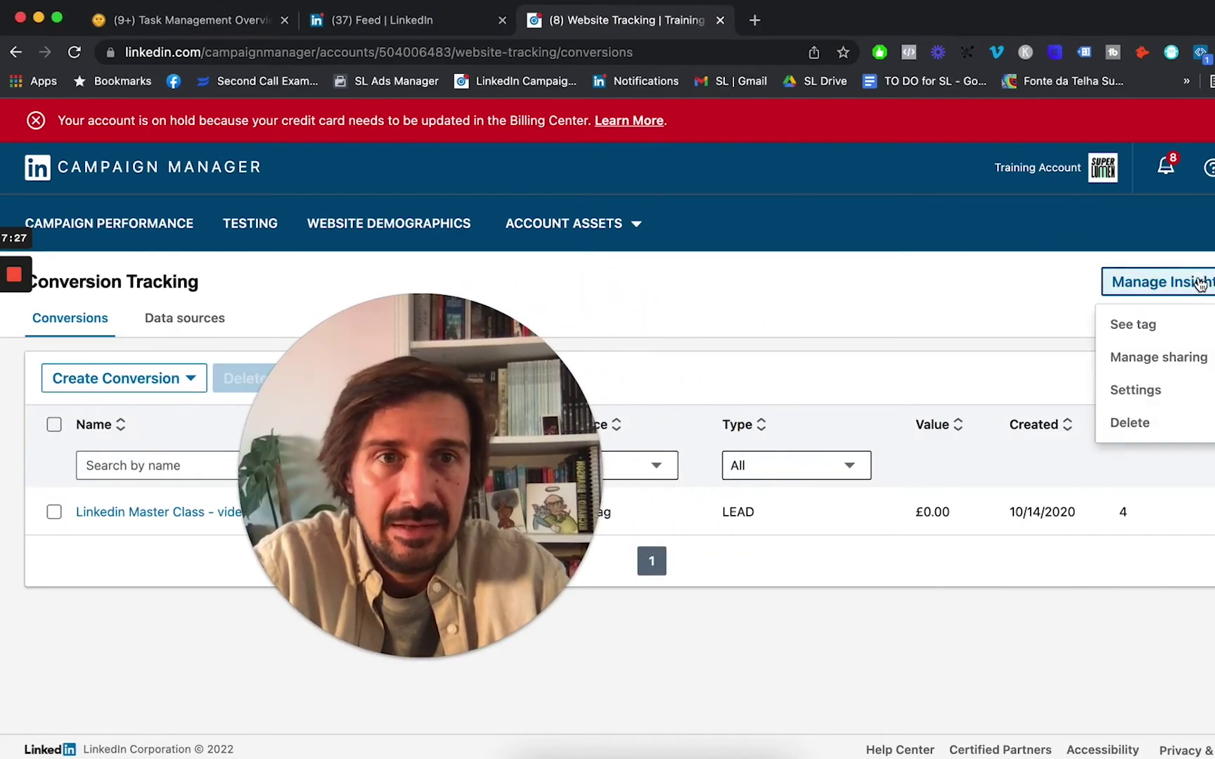
{"action": "left_click", "coordinate": [1147, 325]}
{"action": "left_click_drag", "start_coordinate": [569, 406], "coordinate": [1146, 263]}
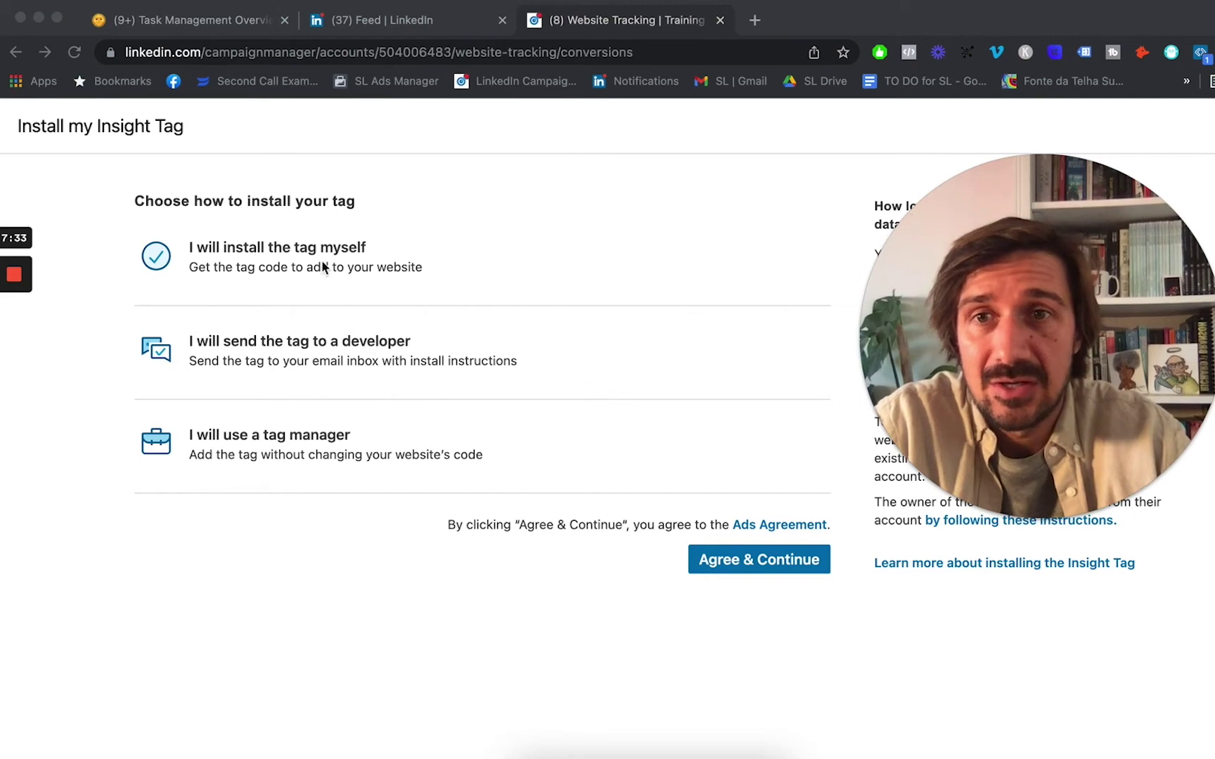
Step: Review the self-install tag code and the tag manager option for the Insight Tag, and leave the installation page
{"action": "left_click", "coordinate": [402, 243]}
{"action": "left_click", "coordinate": [520, 257]}
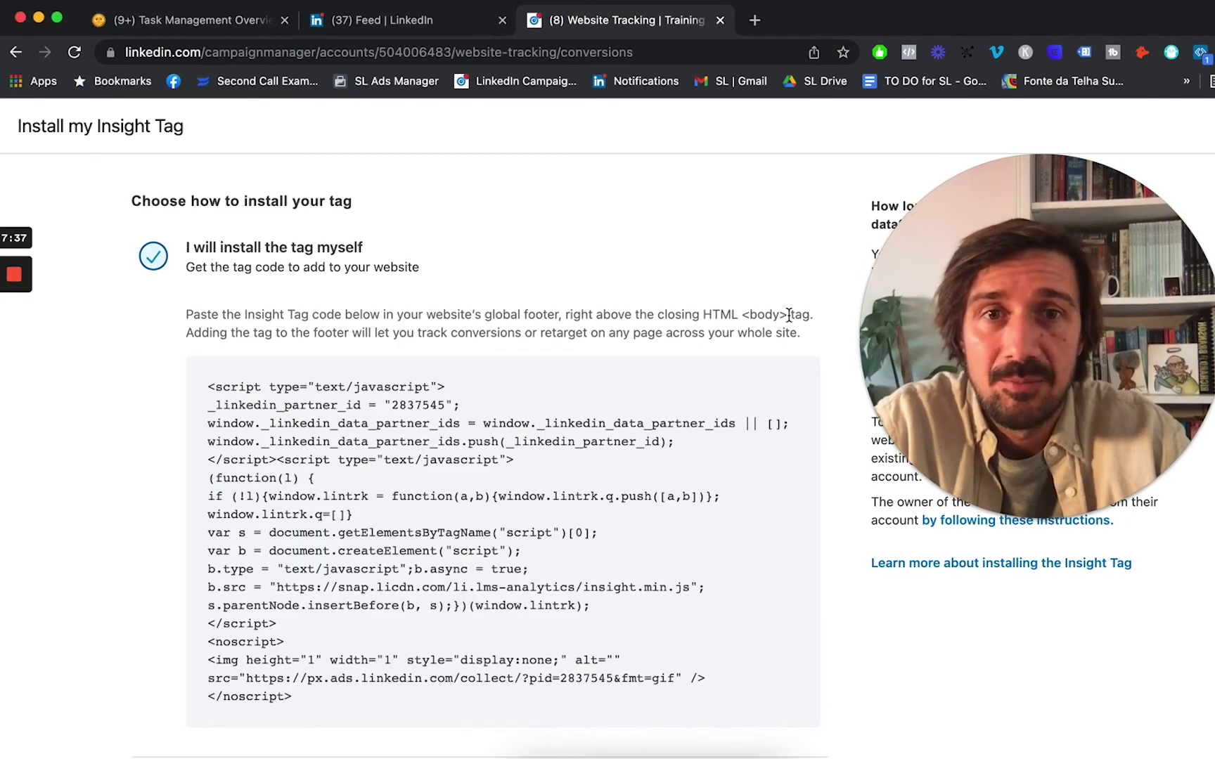
{"action": "scroll", "coordinate": [726, 318], "scroll_direction": "down", "scroll_amount": 5}
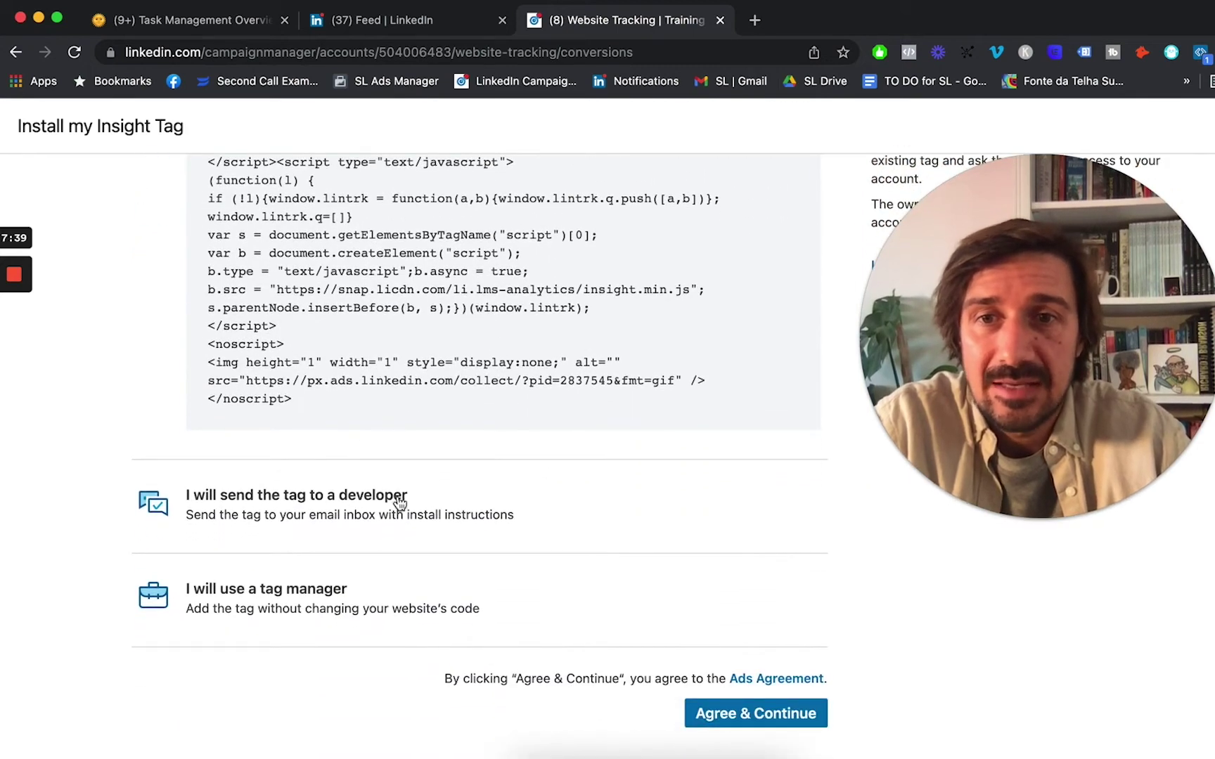
{"action": "left_click", "coordinate": [438, 591]}
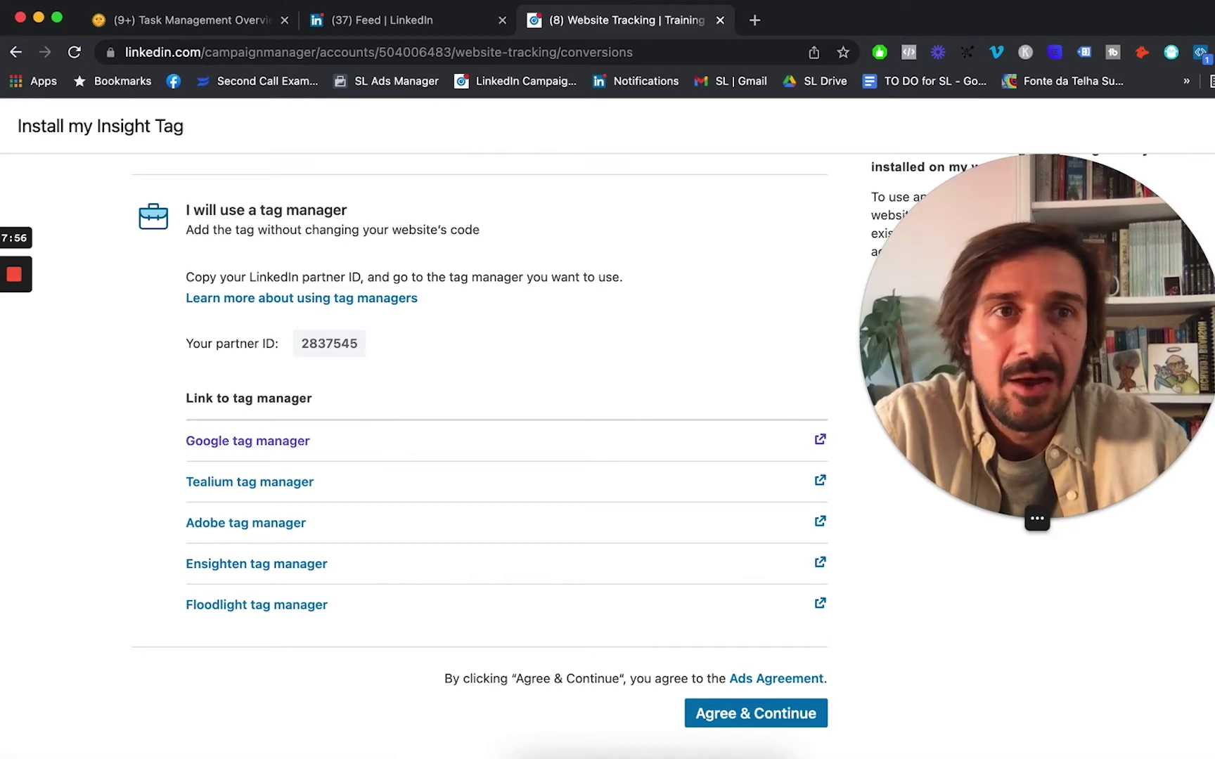
{"action": "key", "text": "Escape"}
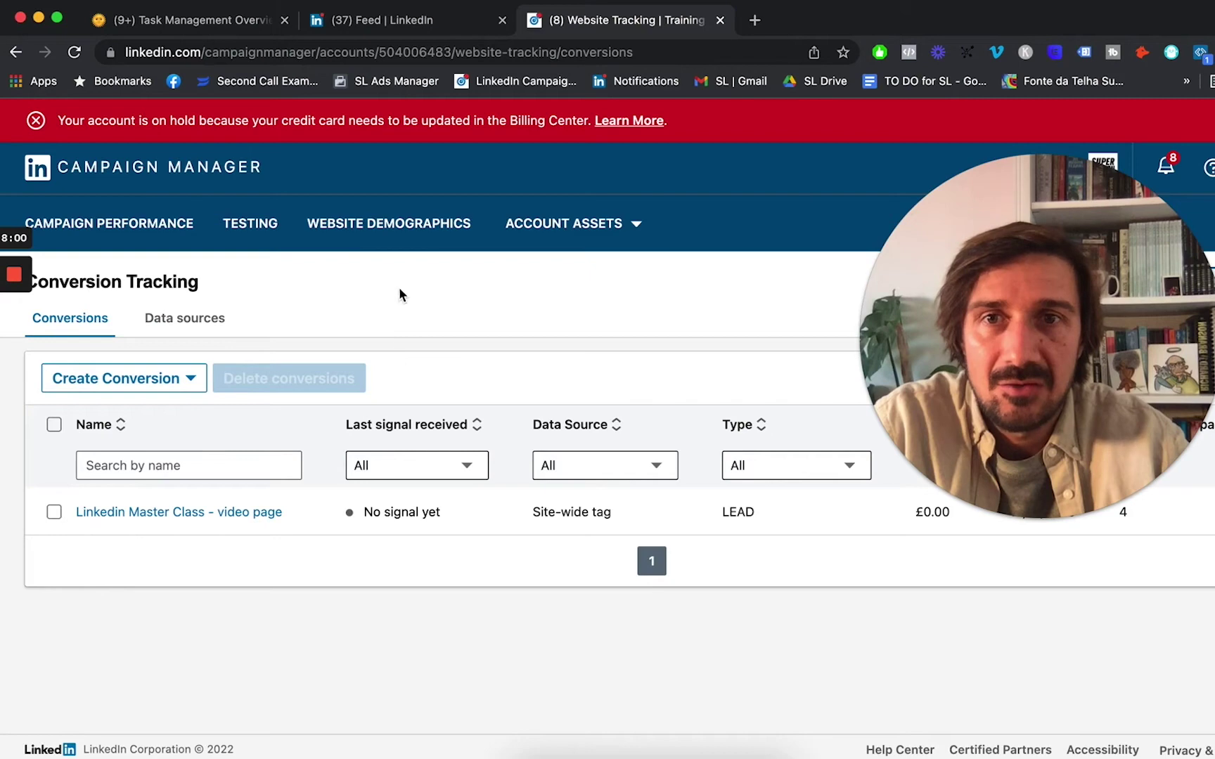
Step: Open the training account's website demographics and look over the page
{"action": "left_click", "coordinate": [344, 233]}
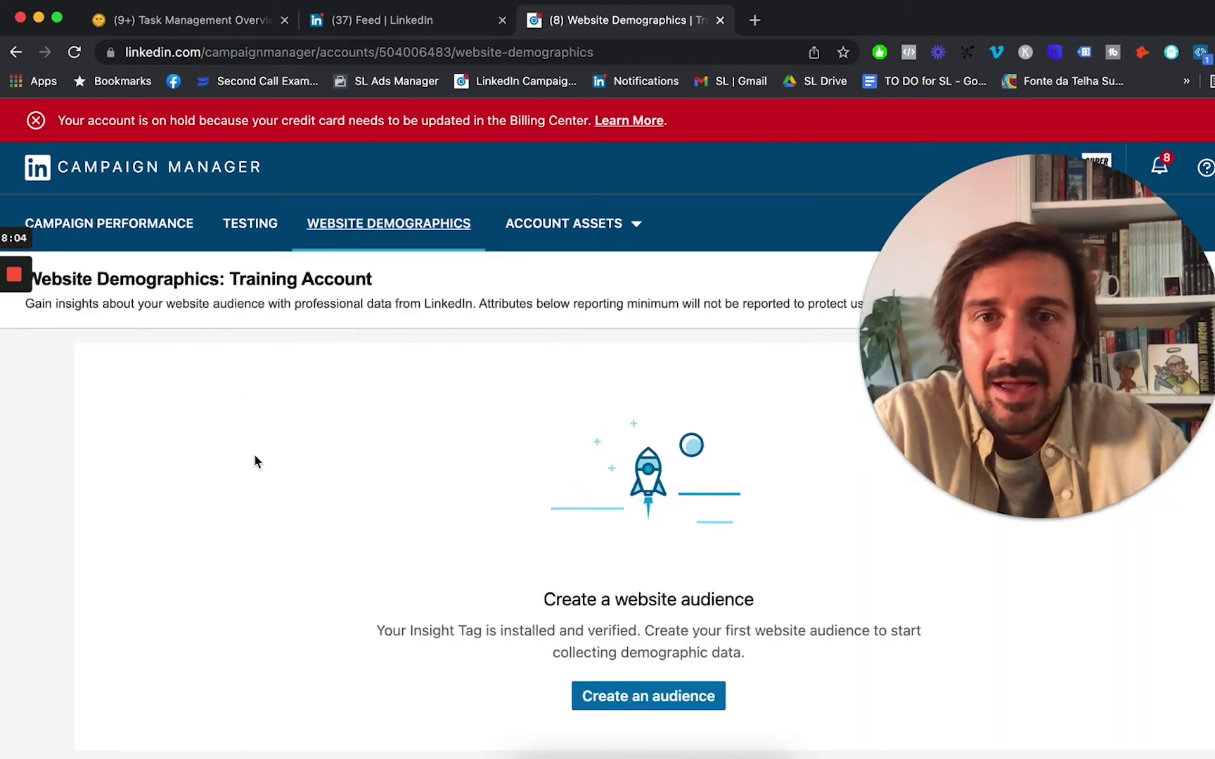
{"action": "scroll", "coordinate": [254, 457], "scroll_direction": "down", "scroll_amount": 1}
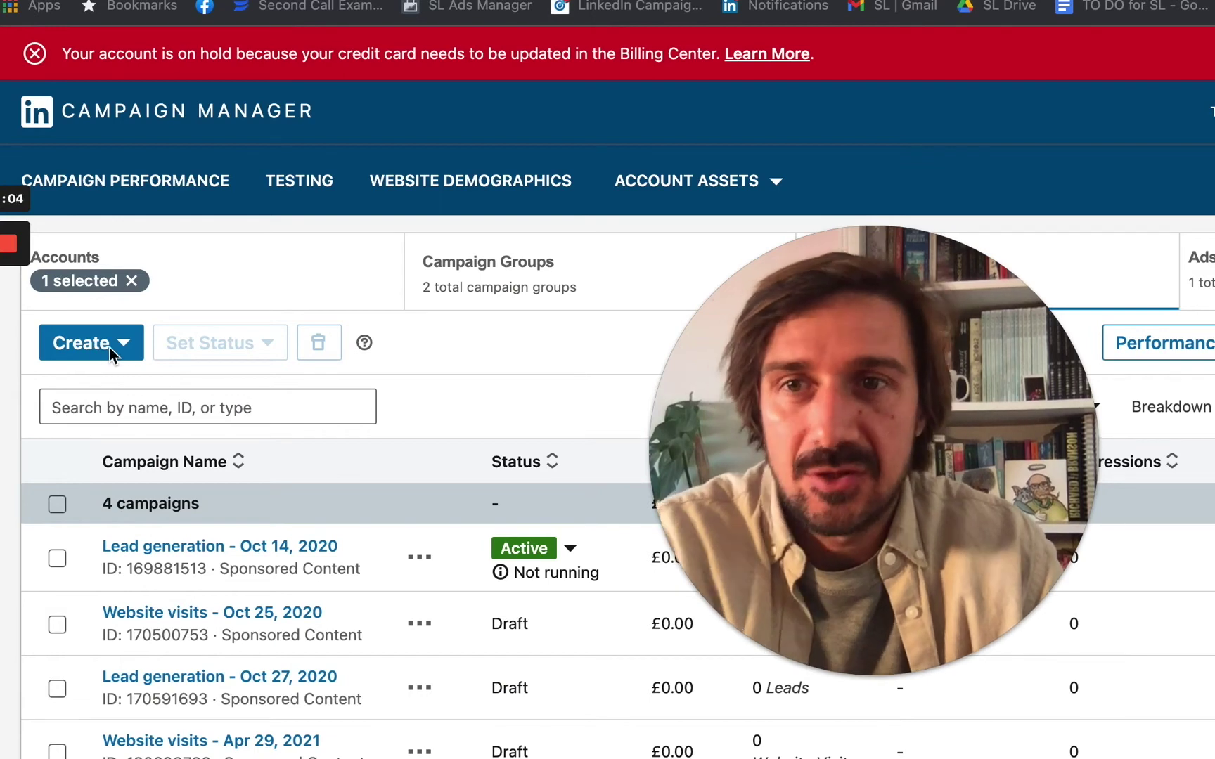
Step: Create a new campaign in the existing Super Lumen campaign group and continue to the objective selection
{"action": "left_click", "coordinate": [130, 352]}
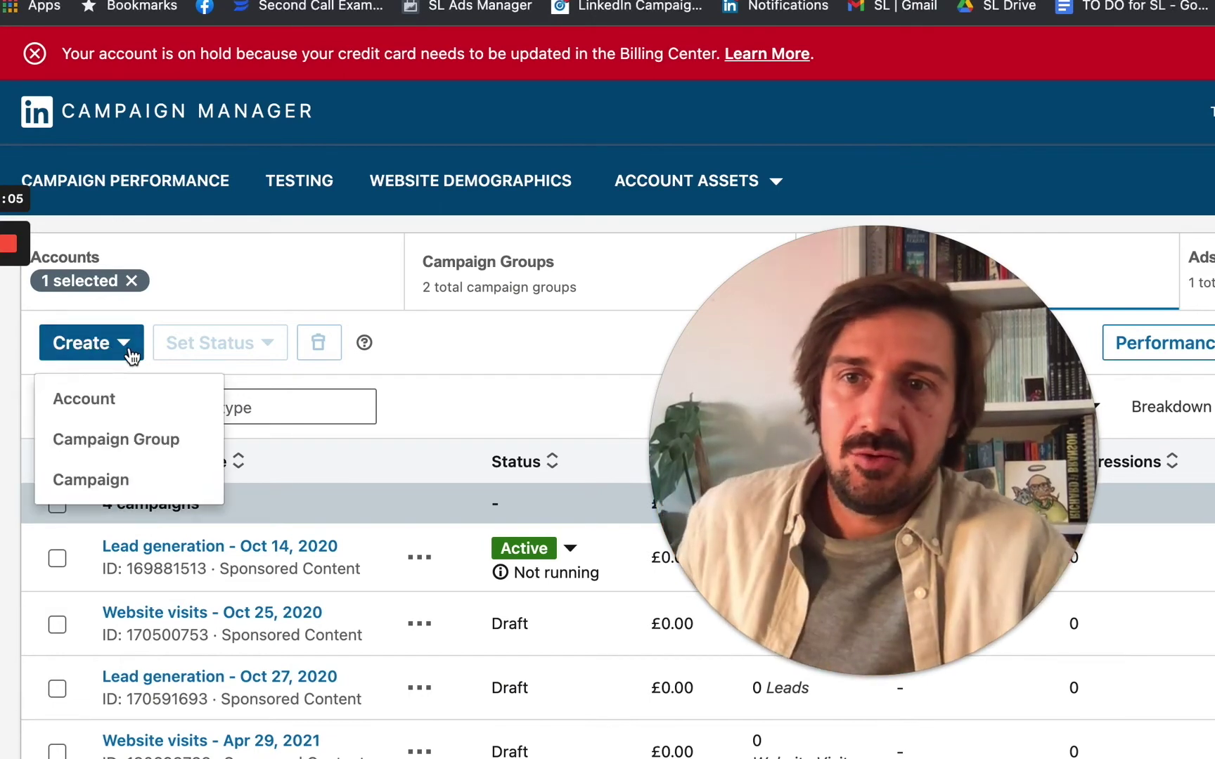
{"action": "left_click", "coordinate": [119, 495]}
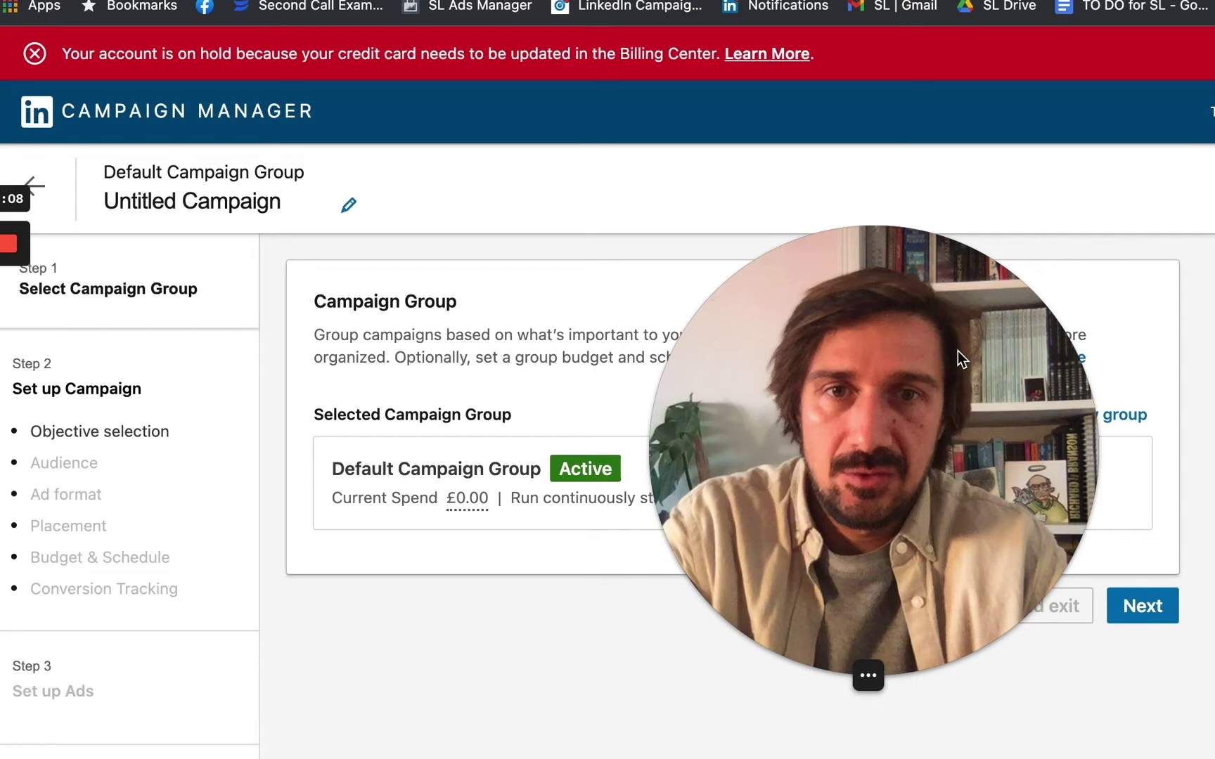
{"action": "left_click_drag", "start_coordinate": [1111, 492], "coordinate": [1041, 94]}
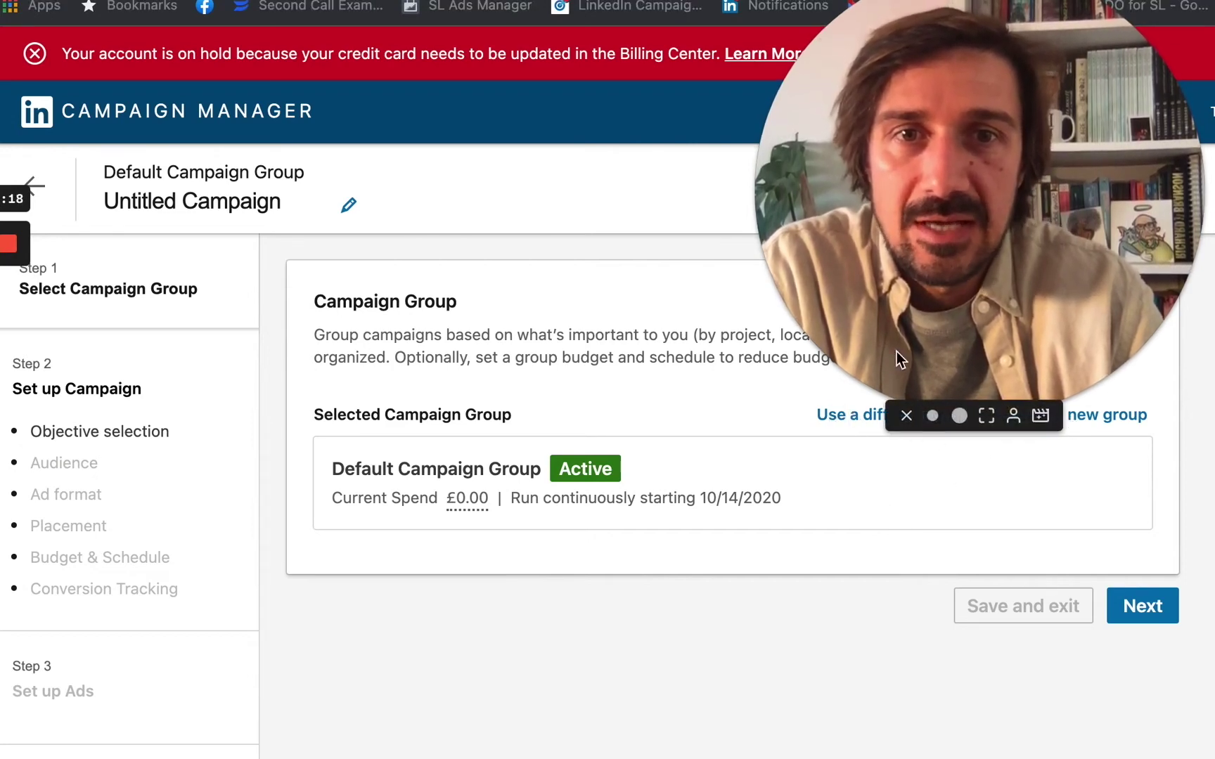
{"action": "left_click_drag", "start_coordinate": [896, 355], "coordinate": [1209, 355]}
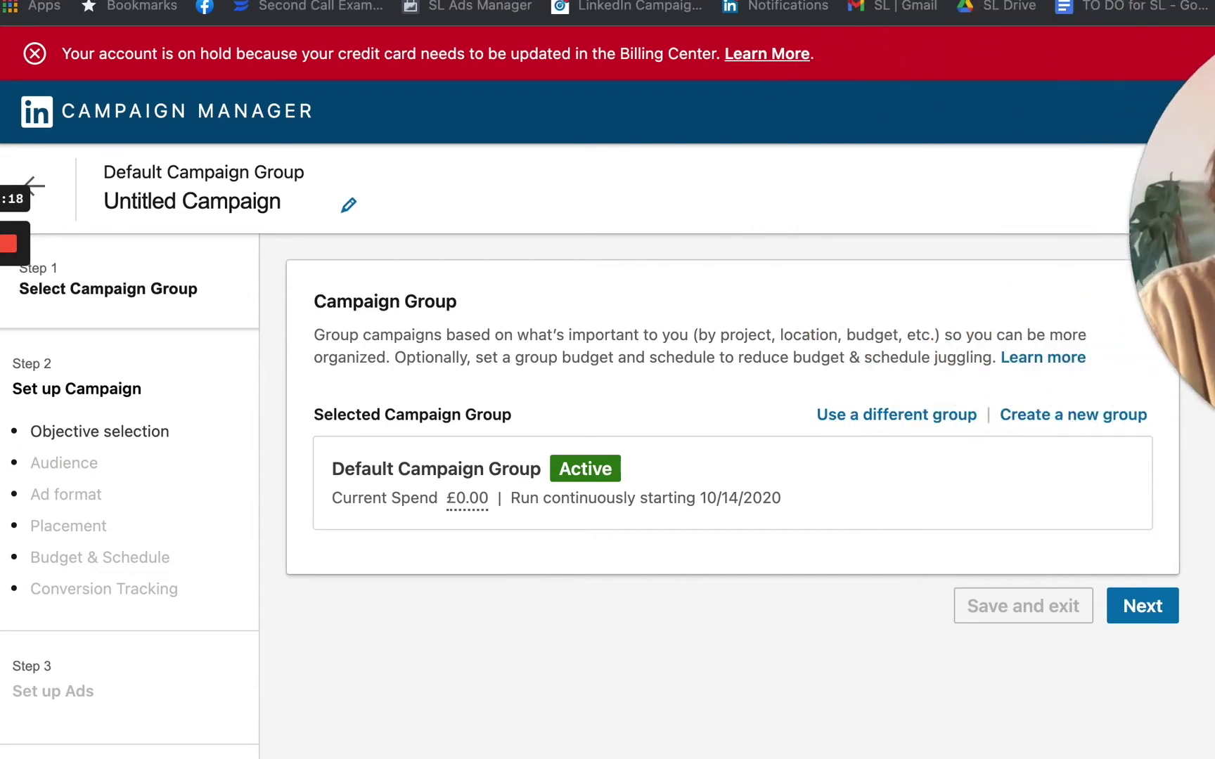
{"action": "left_click", "coordinate": [871, 422]}
{"action": "left_click", "coordinate": [380, 632]}
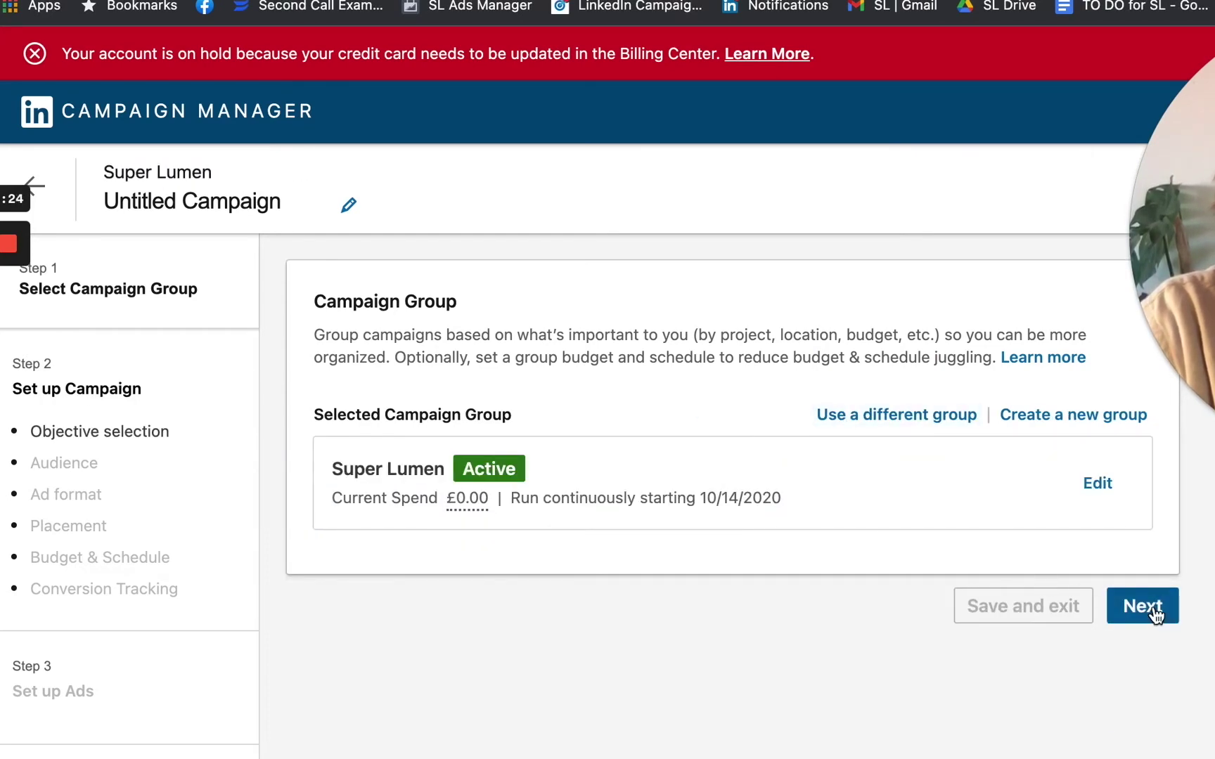
{"action": "left_click", "coordinate": [1154, 613]}
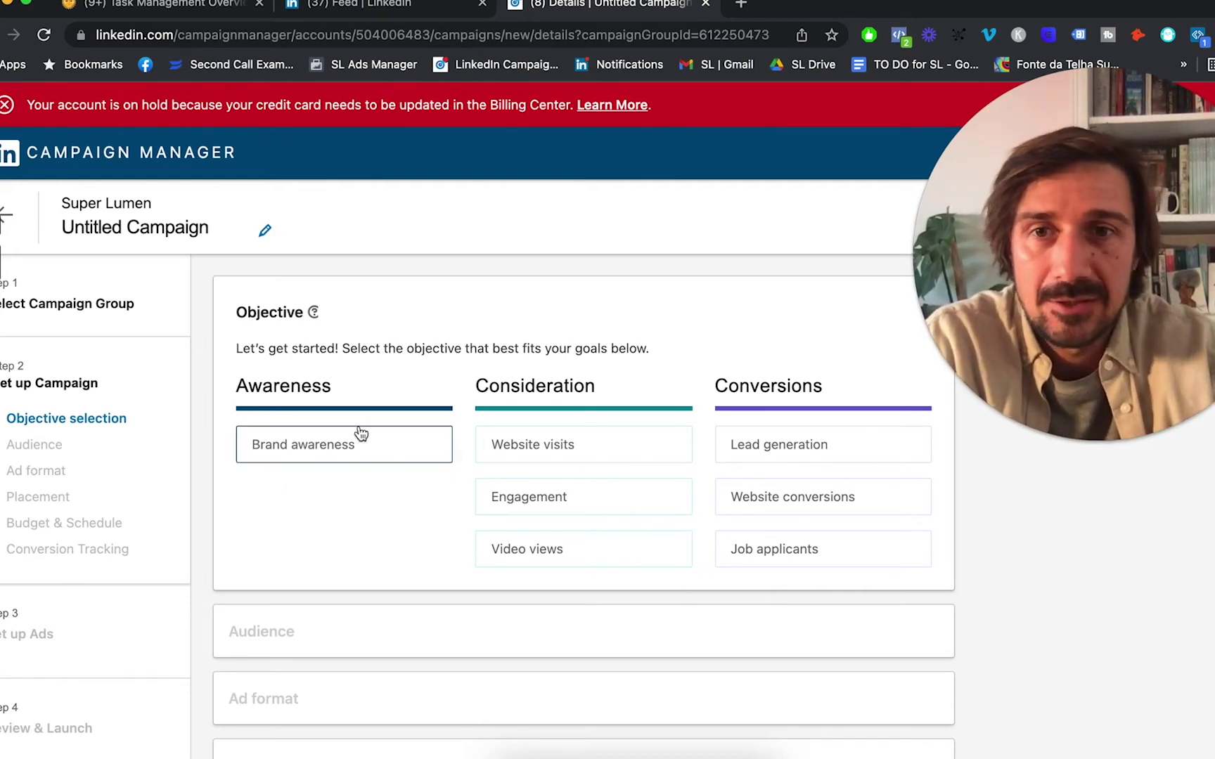
Step: Examine the descriptions of the awareness, consideration and conversion objectives, including Brand awareness, Website visits, Video views and Website conversions
{"action": "mouse_move", "coordinate": [299, 446]}
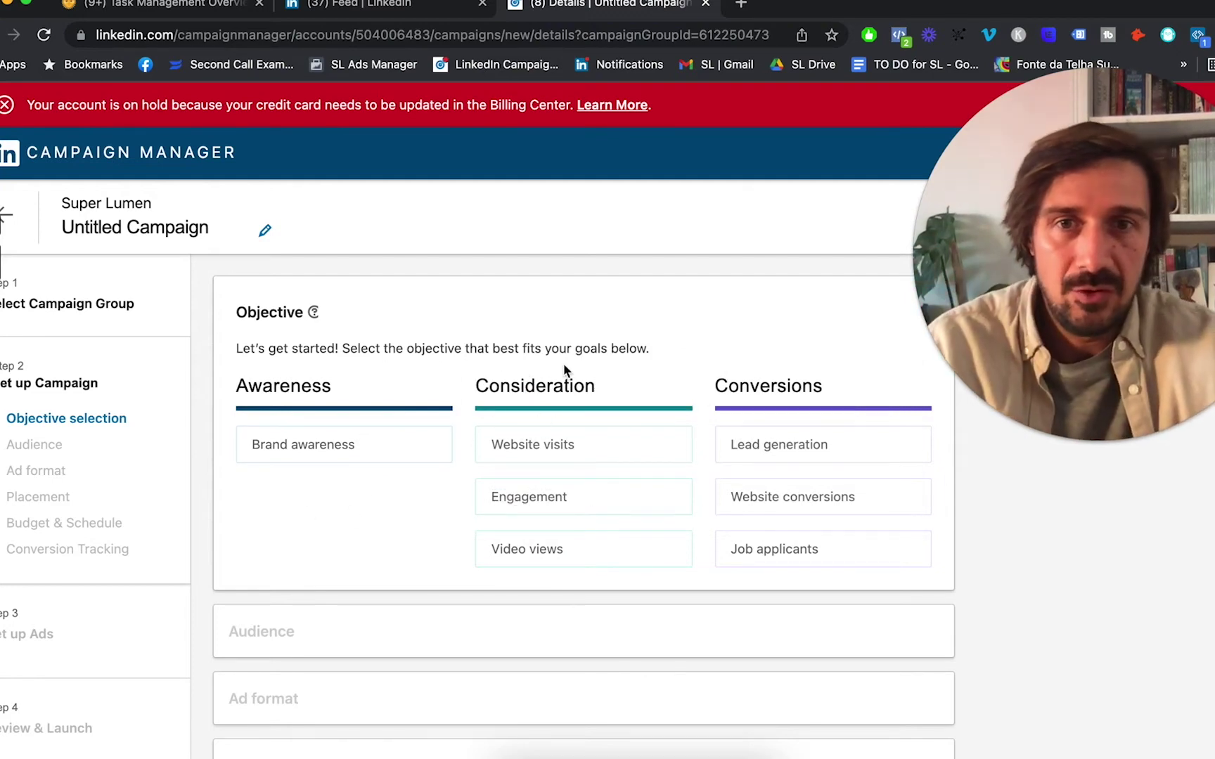
{"action": "mouse_move", "coordinate": [628, 452]}
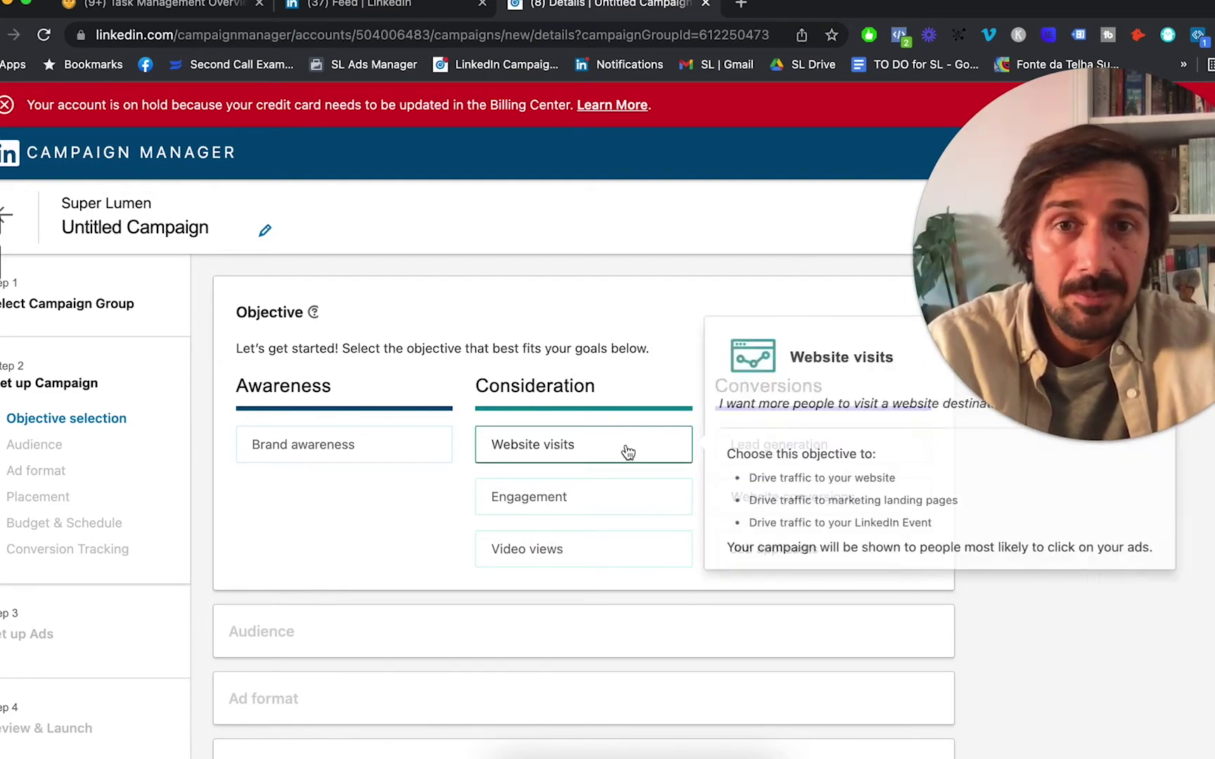
{"action": "mouse_move", "coordinate": [792, 460]}
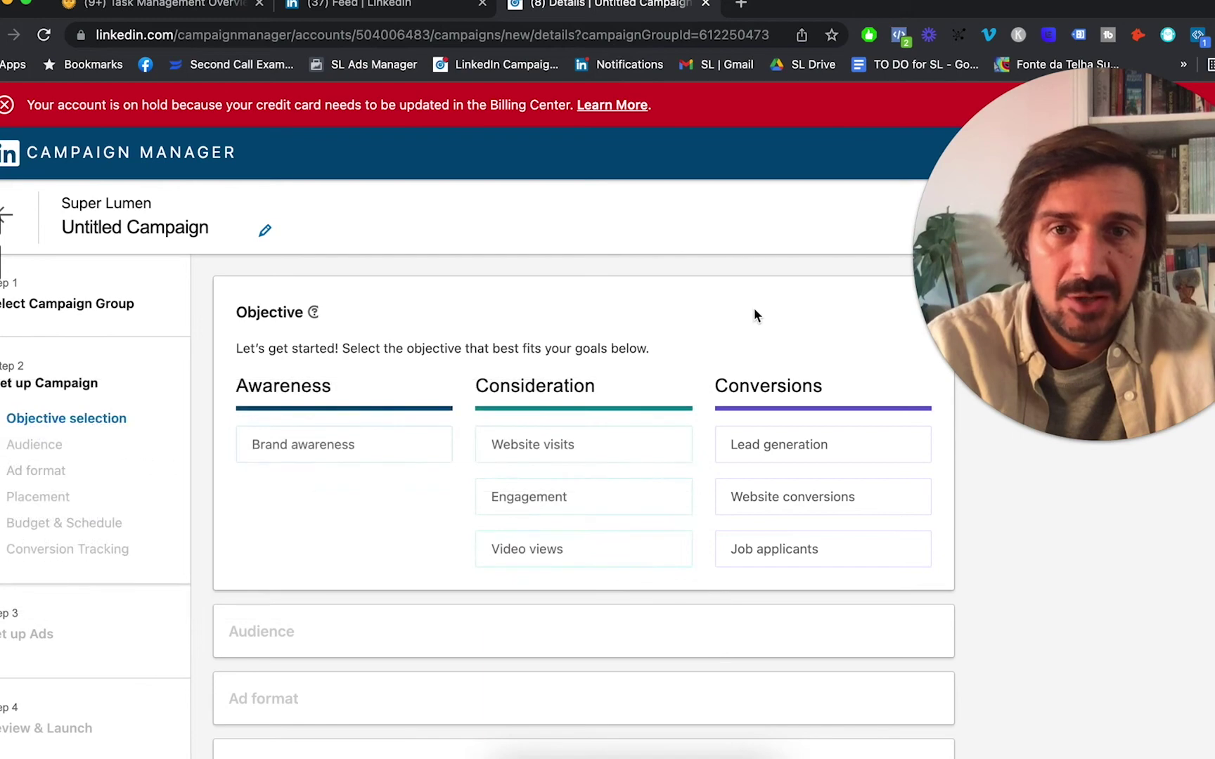
{"action": "mouse_move", "coordinate": [633, 493]}
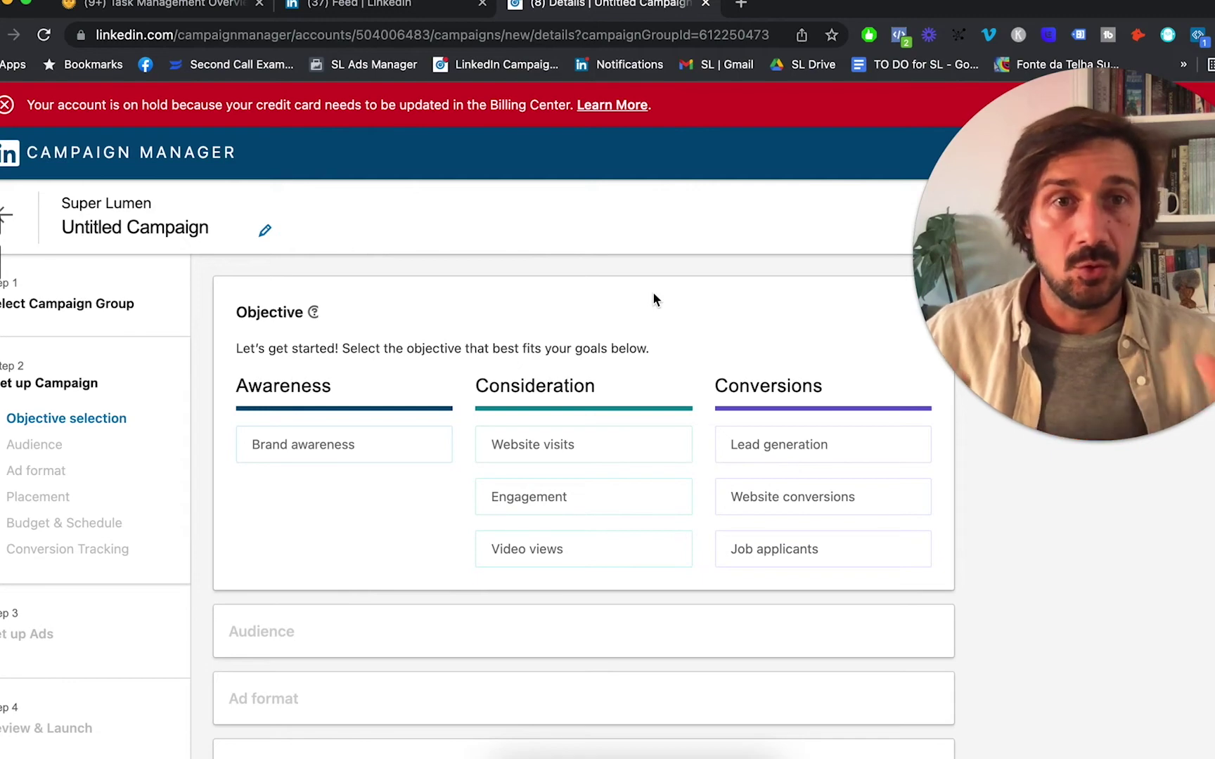
{"action": "mouse_move", "coordinate": [583, 443]}
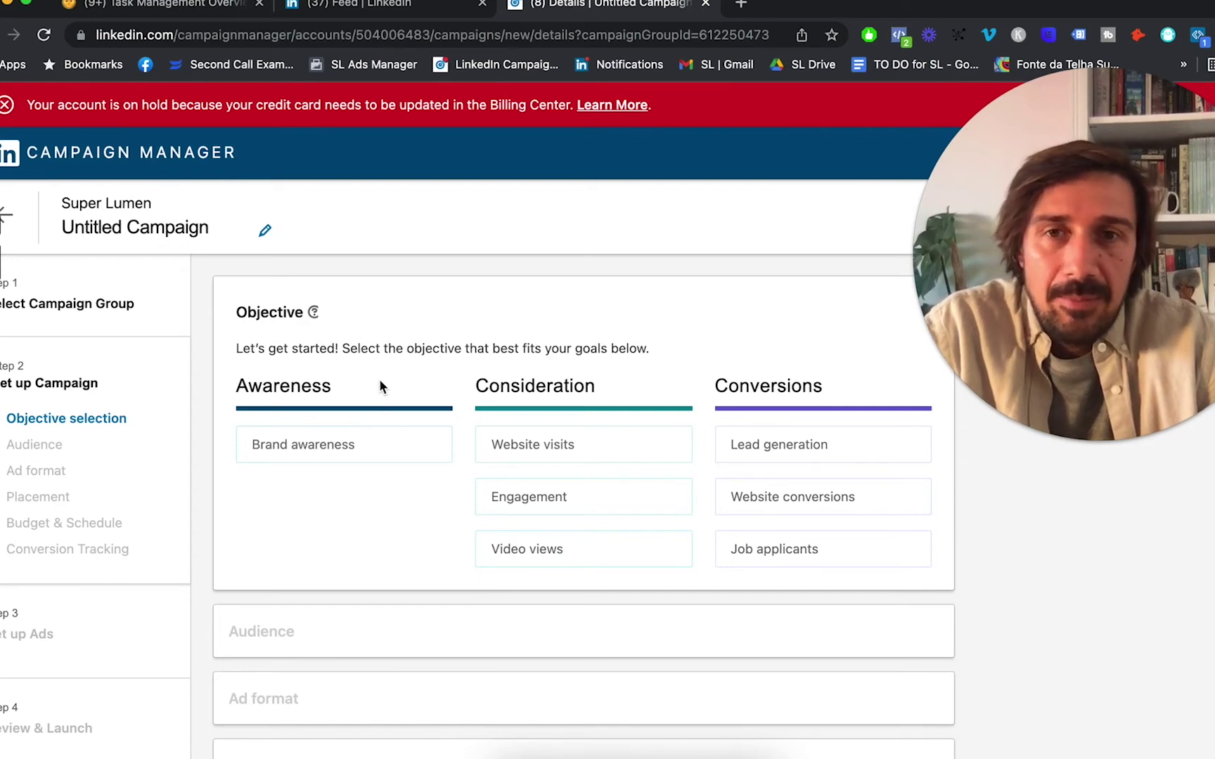
{"action": "mouse_move", "coordinate": [361, 458]}
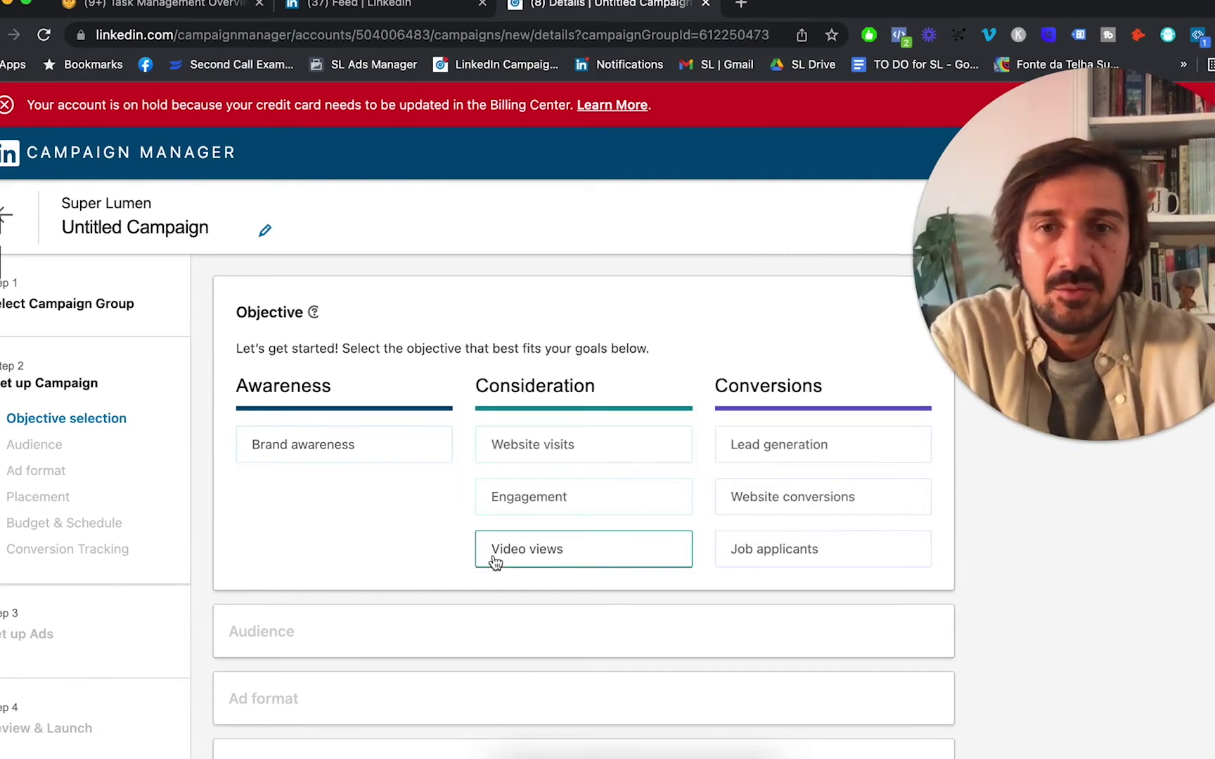
{"action": "mouse_move", "coordinate": [505, 559]}
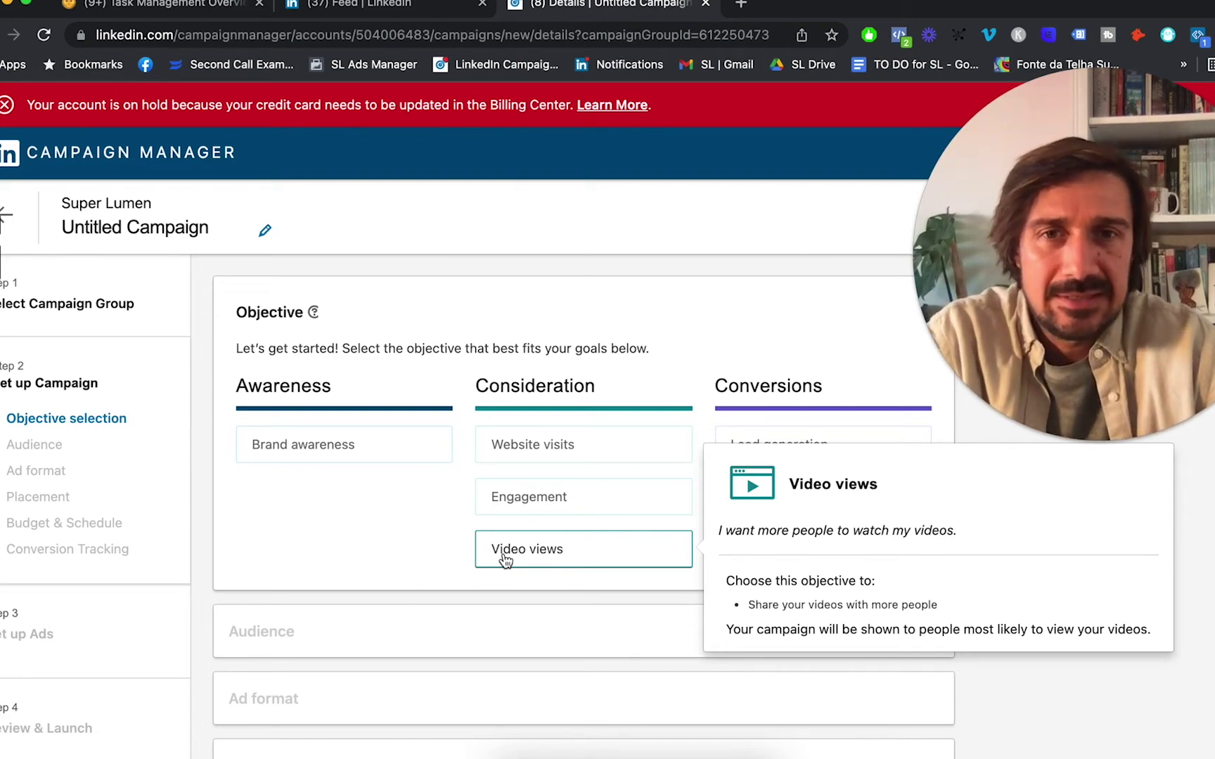
{"action": "left_click", "coordinate": [520, 552]}
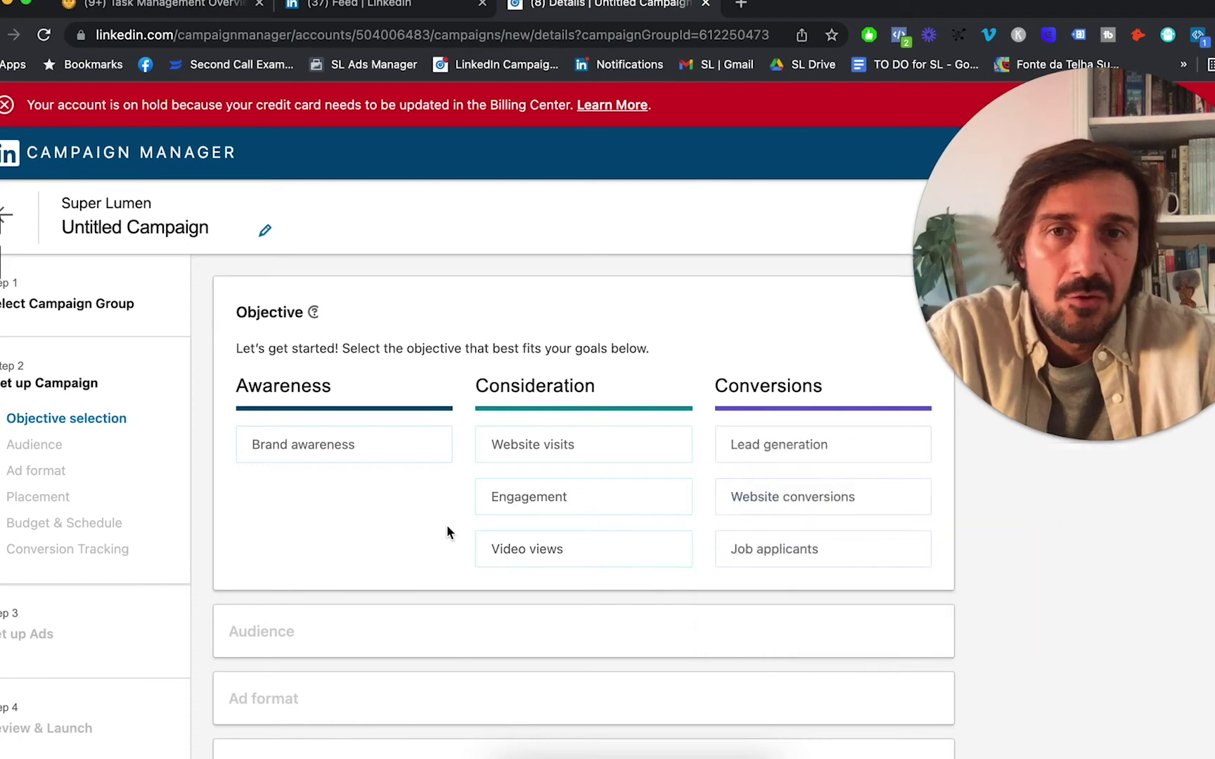
{"action": "mouse_move", "coordinate": [547, 566]}
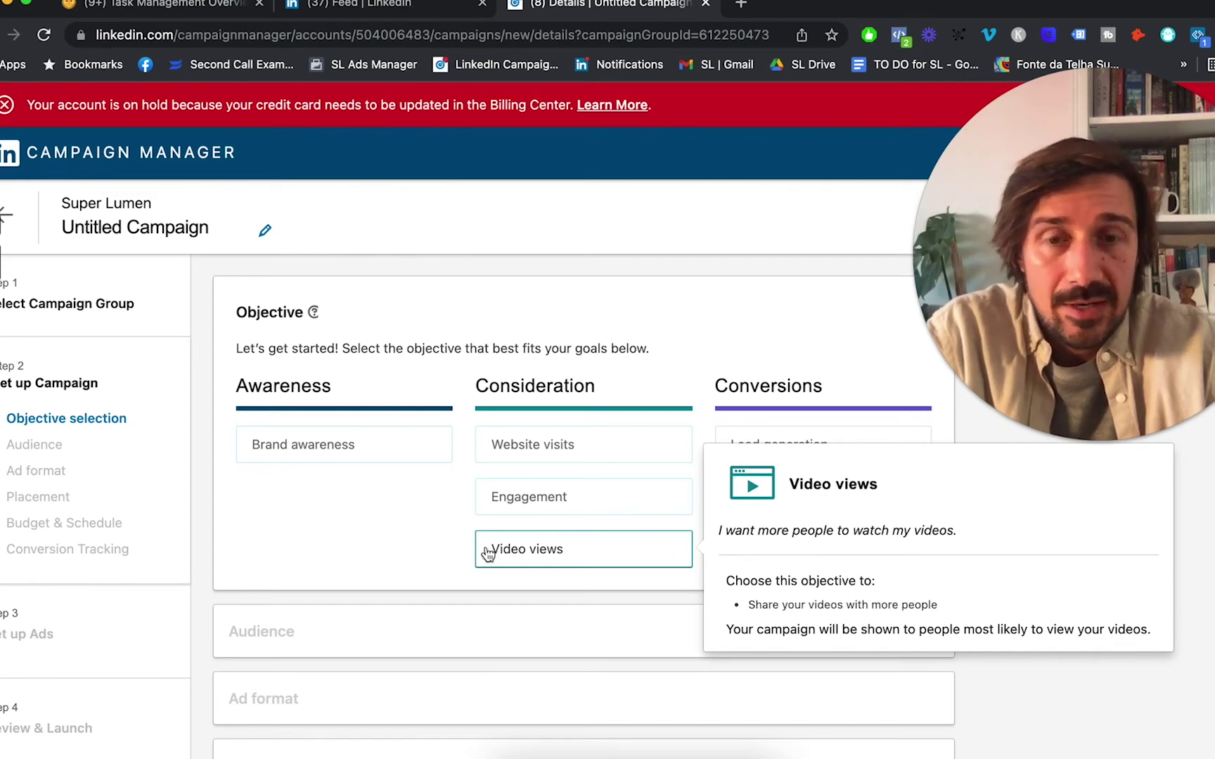
{"action": "mouse_move", "coordinate": [583, 553]}
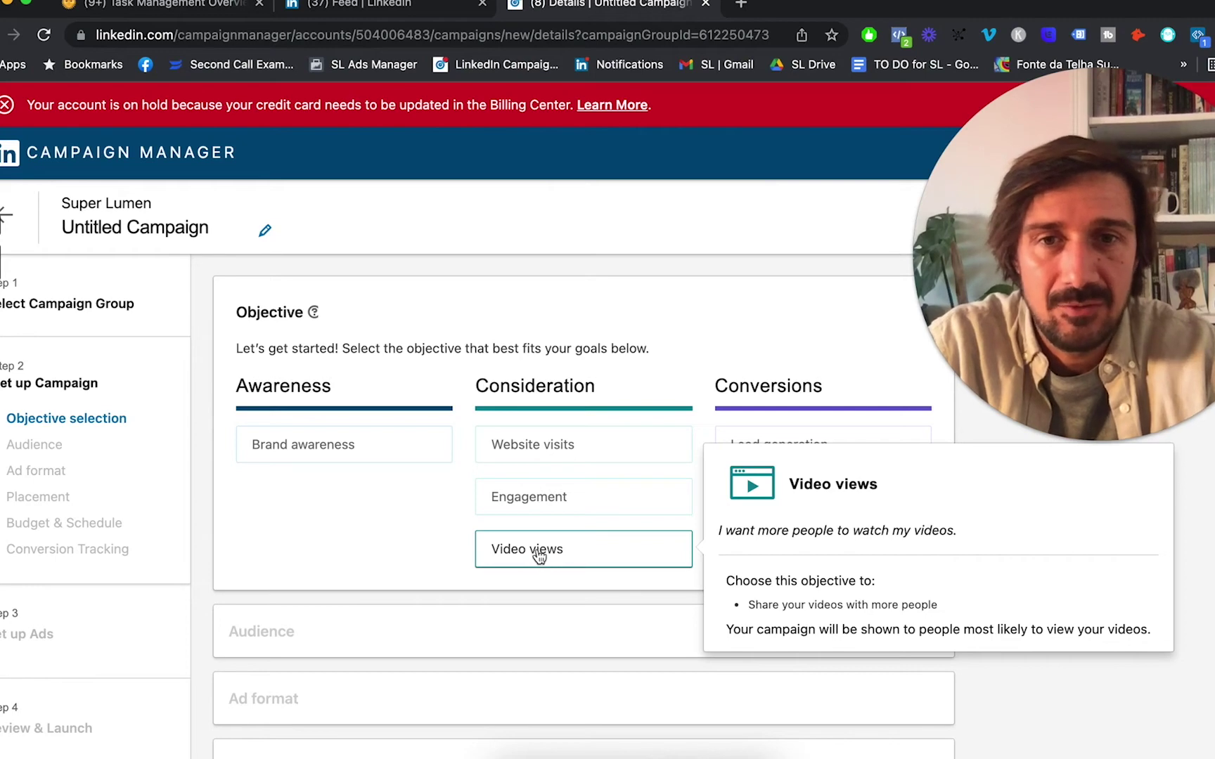
{"action": "mouse_move", "coordinate": [619, 504]}
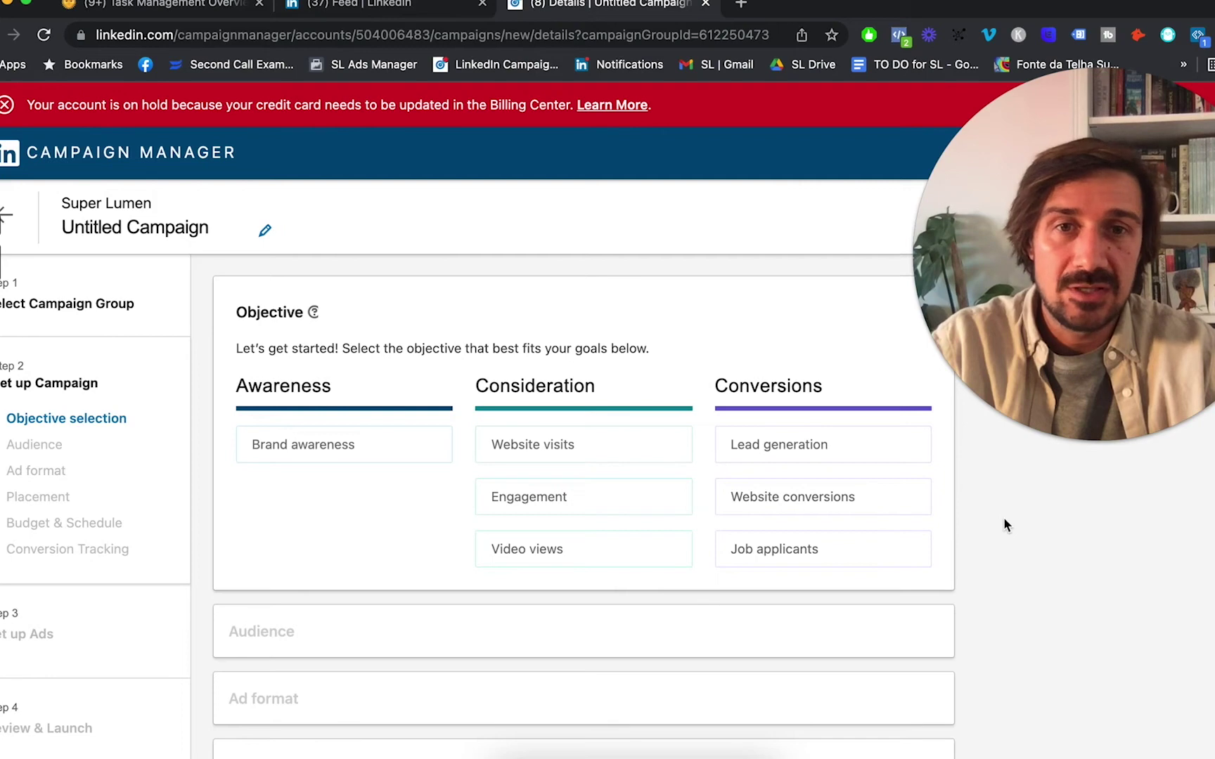
{"action": "mouse_move", "coordinate": [597, 443]}
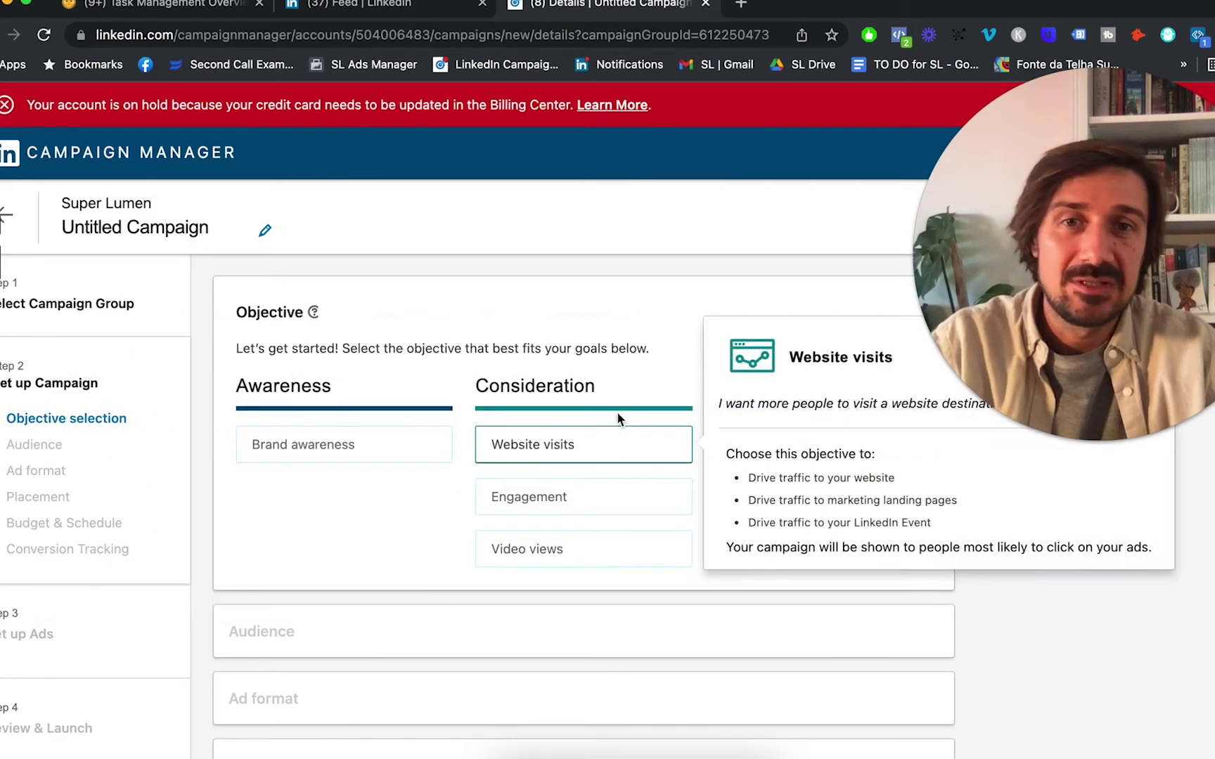
{"action": "mouse_move", "coordinate": [732, 496]}
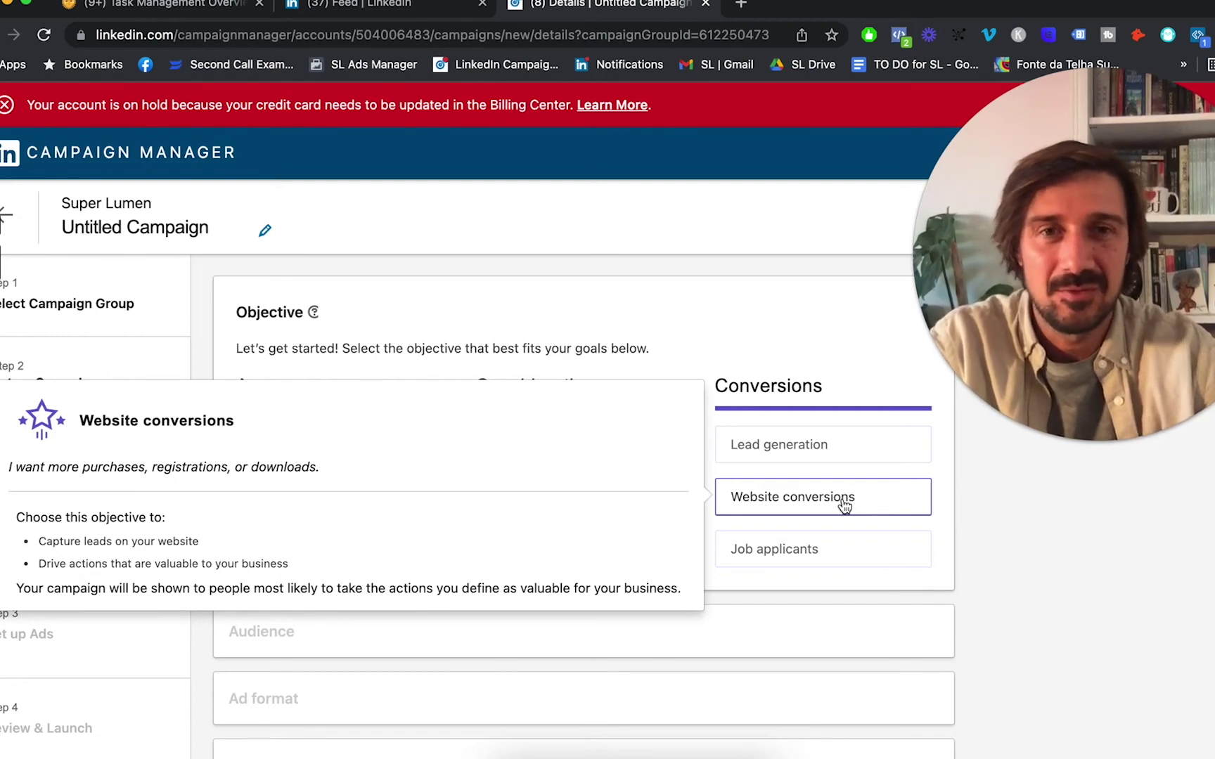
{"action": "mouse_move", "coordinate": [797, 557]}
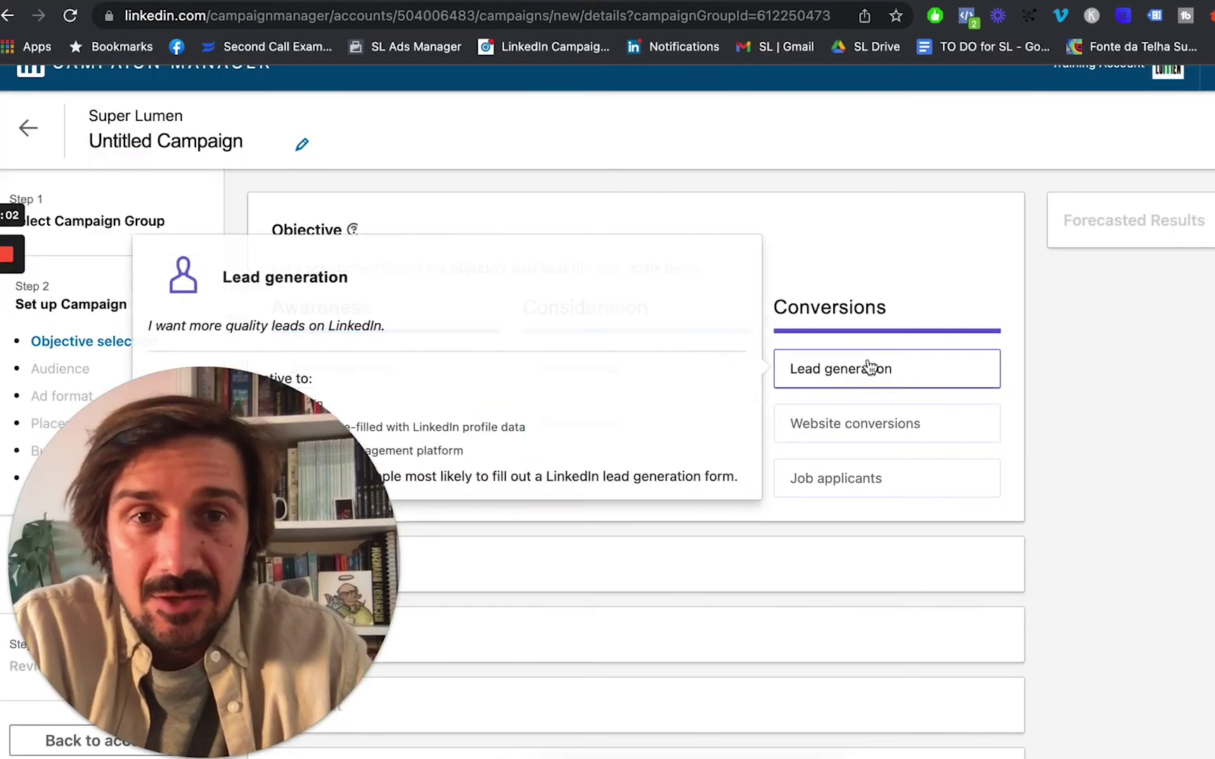
Step: Set the campaign objective to Lead generation and look over the audience's location, profile language and targeting settings
{"action": "left_click", "coordinate": [833, 374]}
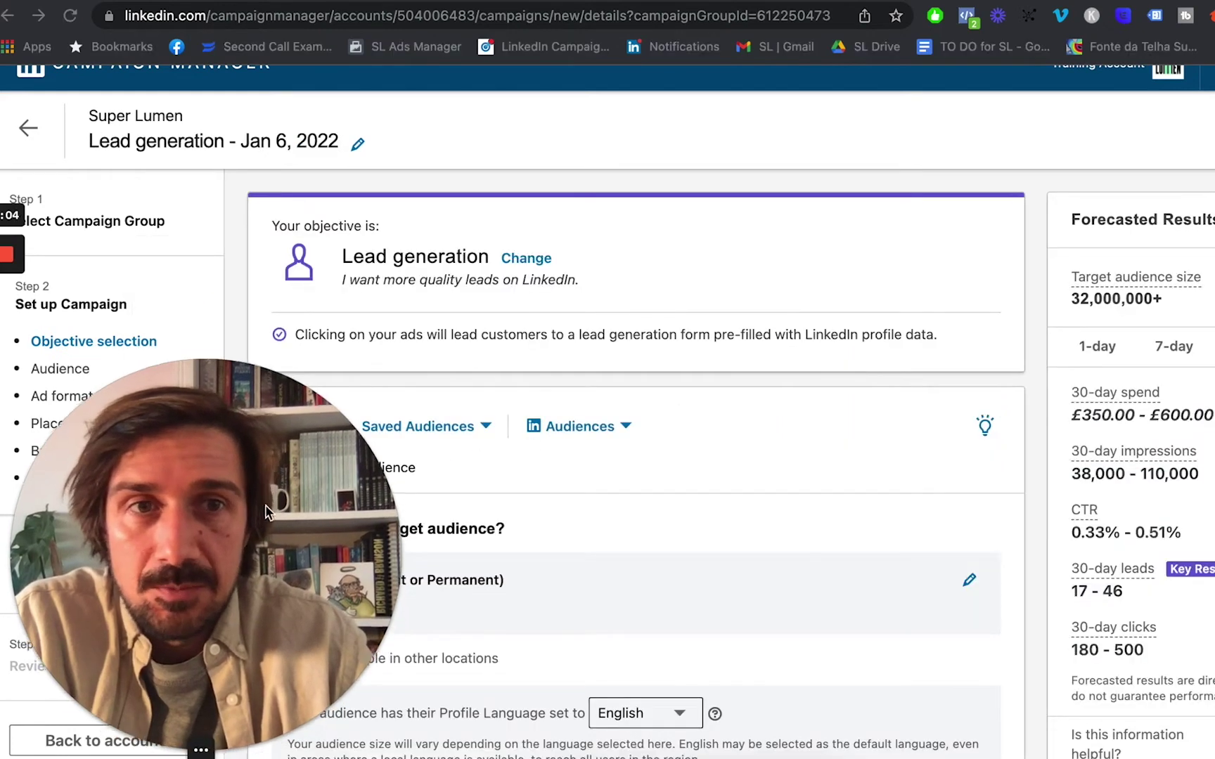
{"action": "scroll", "coordinate": [697, 477], "scroll_direction": "down", "scroll_amount": 3}
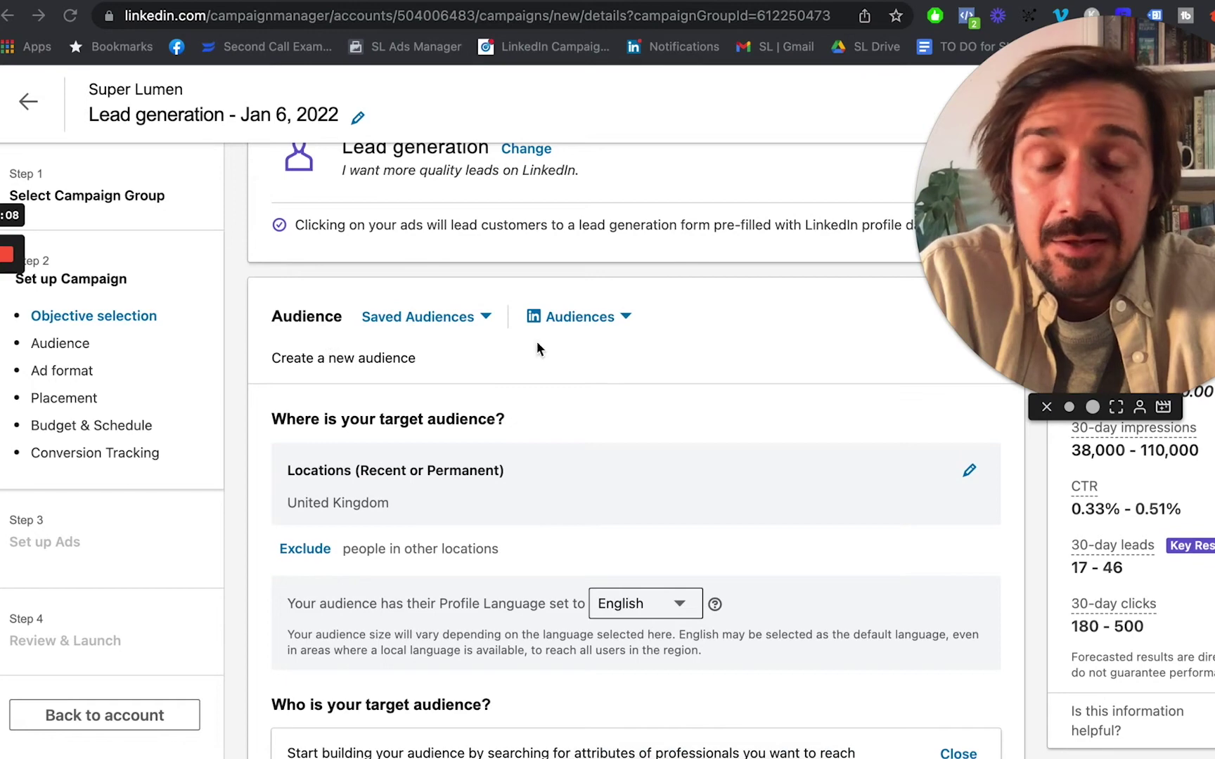
{"action": "scroll", "coordinate": [473, 422], "scroll_direction": "down", "scroll_amount": 2}
{"action": "scroll", "coordinate": [472, 426], "scroll_direction": "down", "scroll_amount": 3}
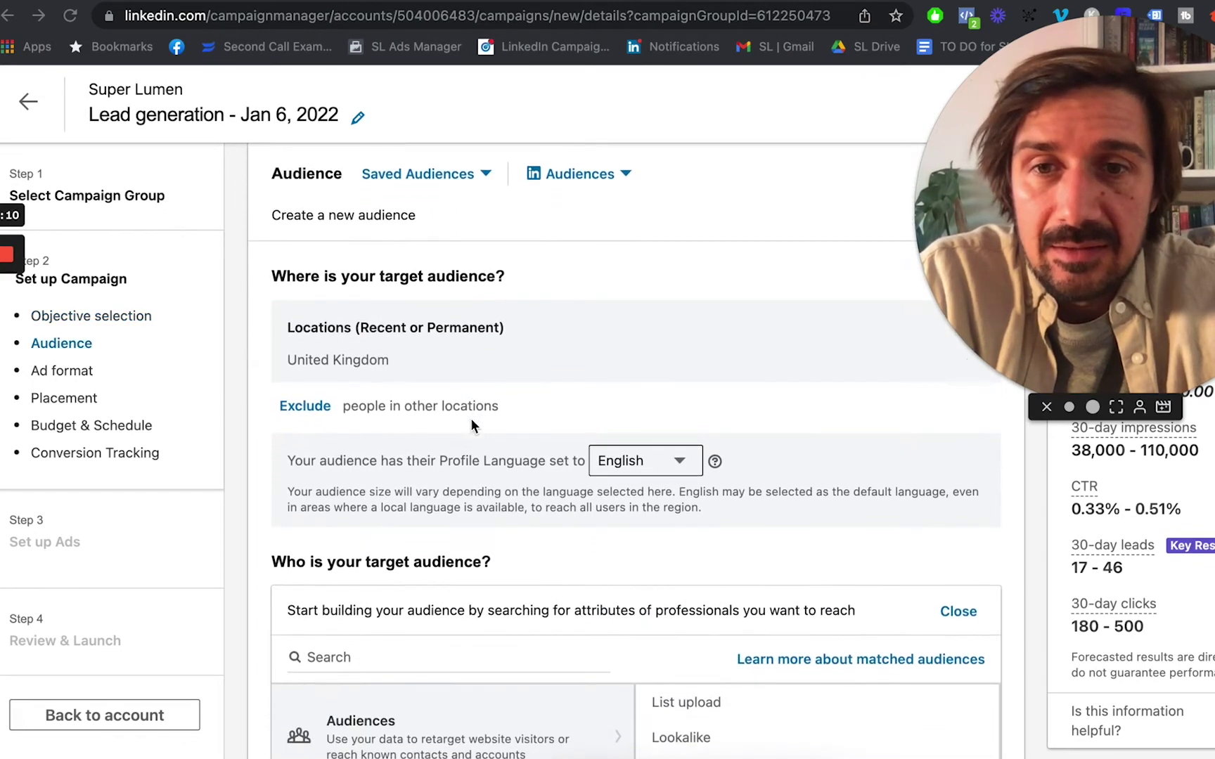
{"action": "scroll", "coordinate": [394, 387], "scroll_direction": "up", "scroll_amount": 1}
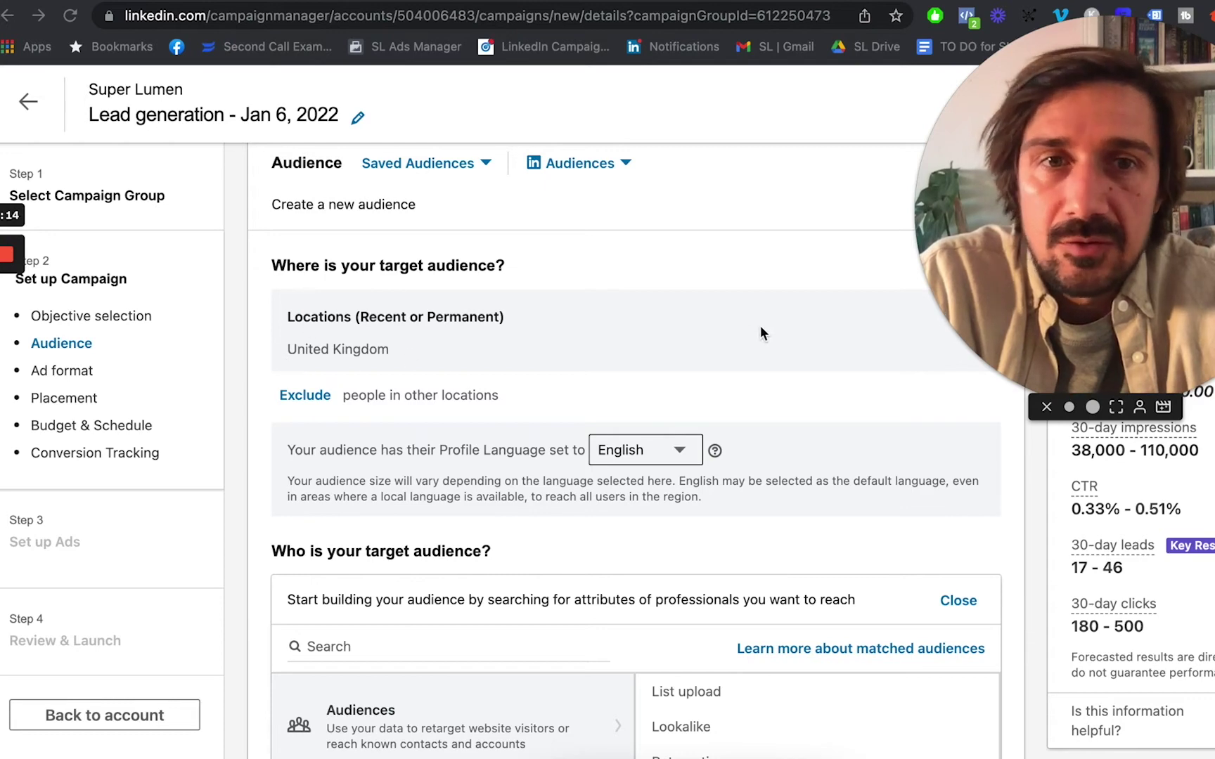
{"action": "scroll", "coordinate": [760, 333], "scroll_direction": "up", "scroll_amount": 2}
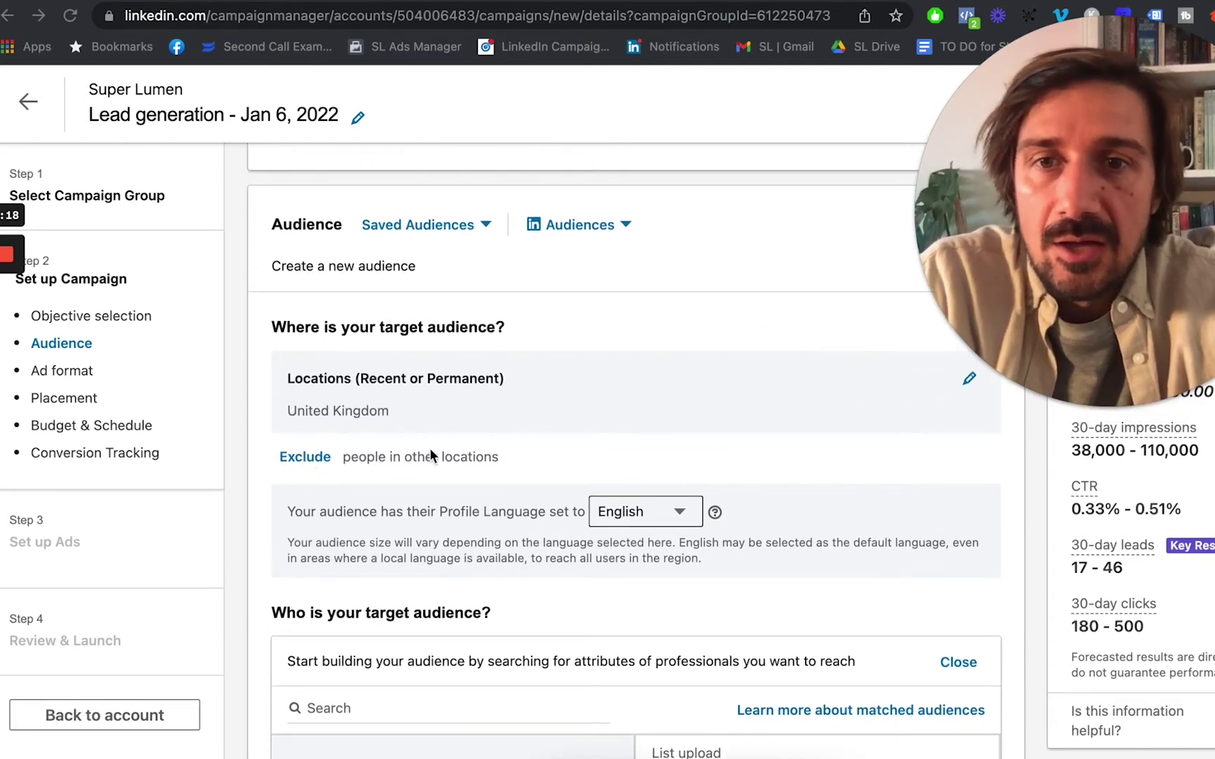
Step: Look through the available profile language options for the audience, keeping English selected
{"action": "scroll", "coordinate": [457, 460], "scroll_direction": "down", "scroll_amount": 3}
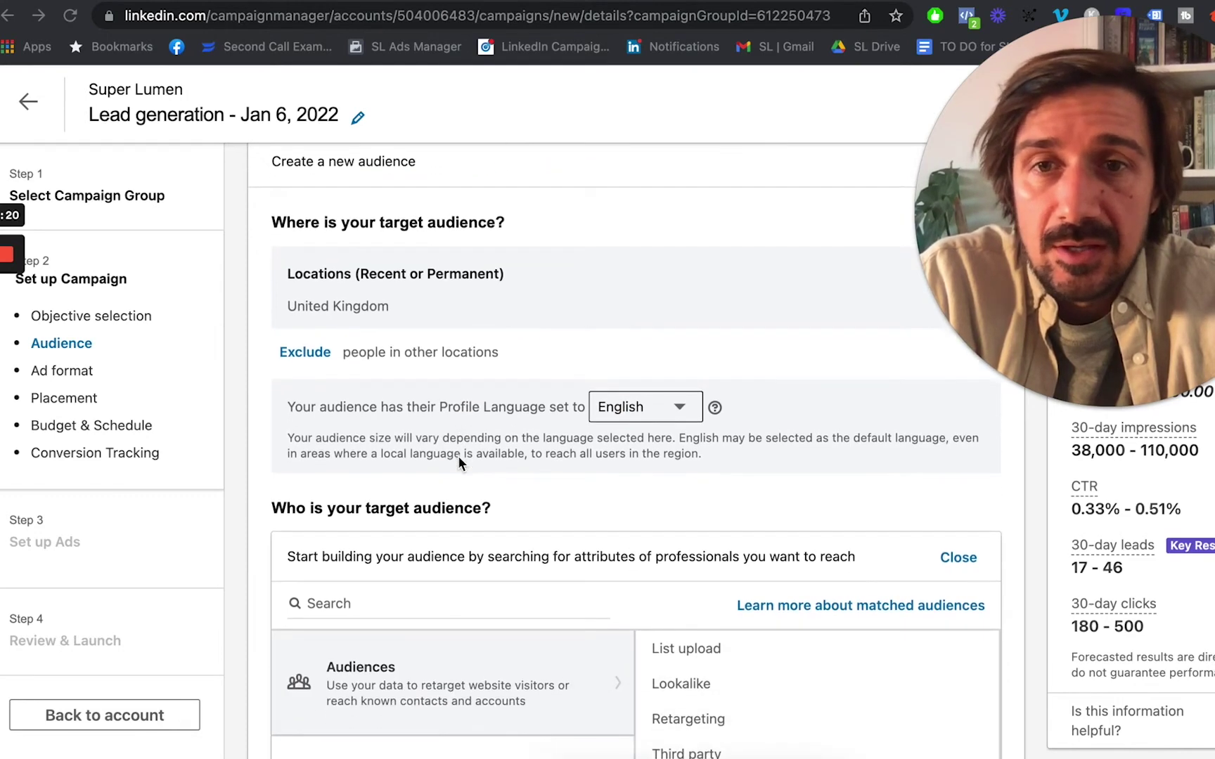
{"action": "scroll", "coordinate": [458, 457], "scroll_direction": "down", "scroll_amount": 1}
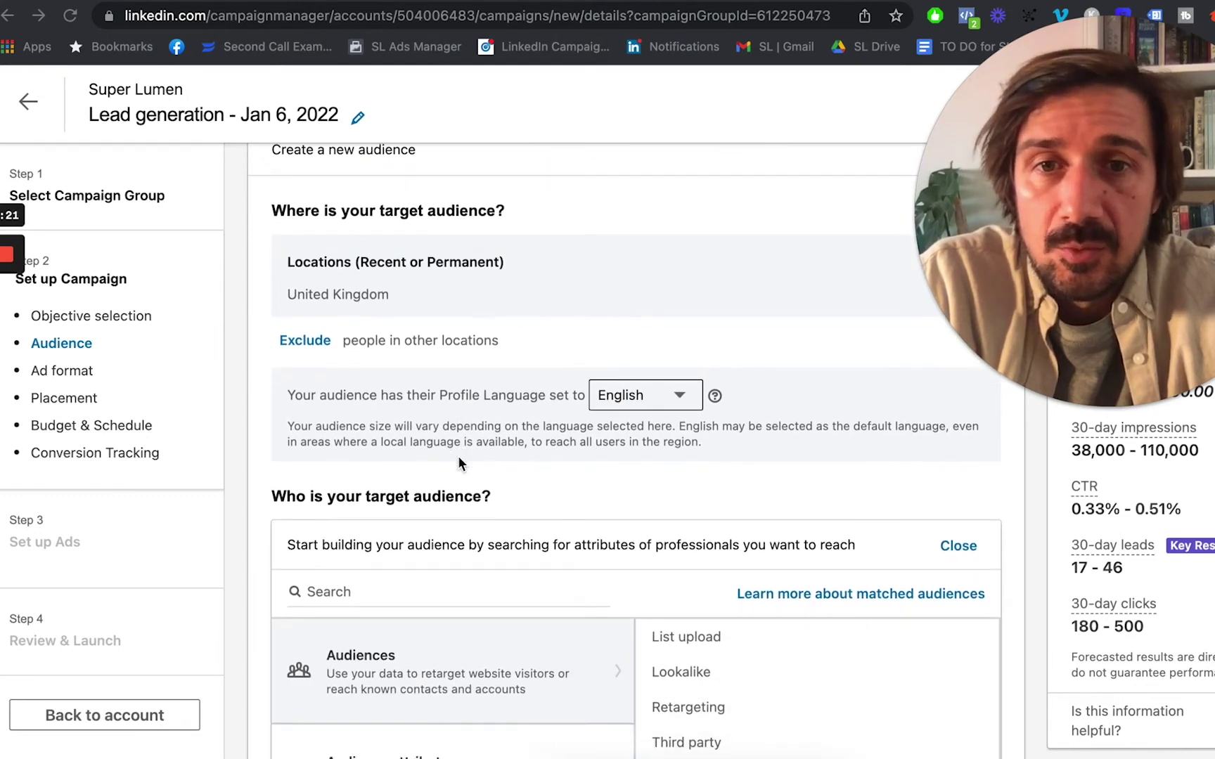
{"action": "left_click", "coordinate": [640, 395]}
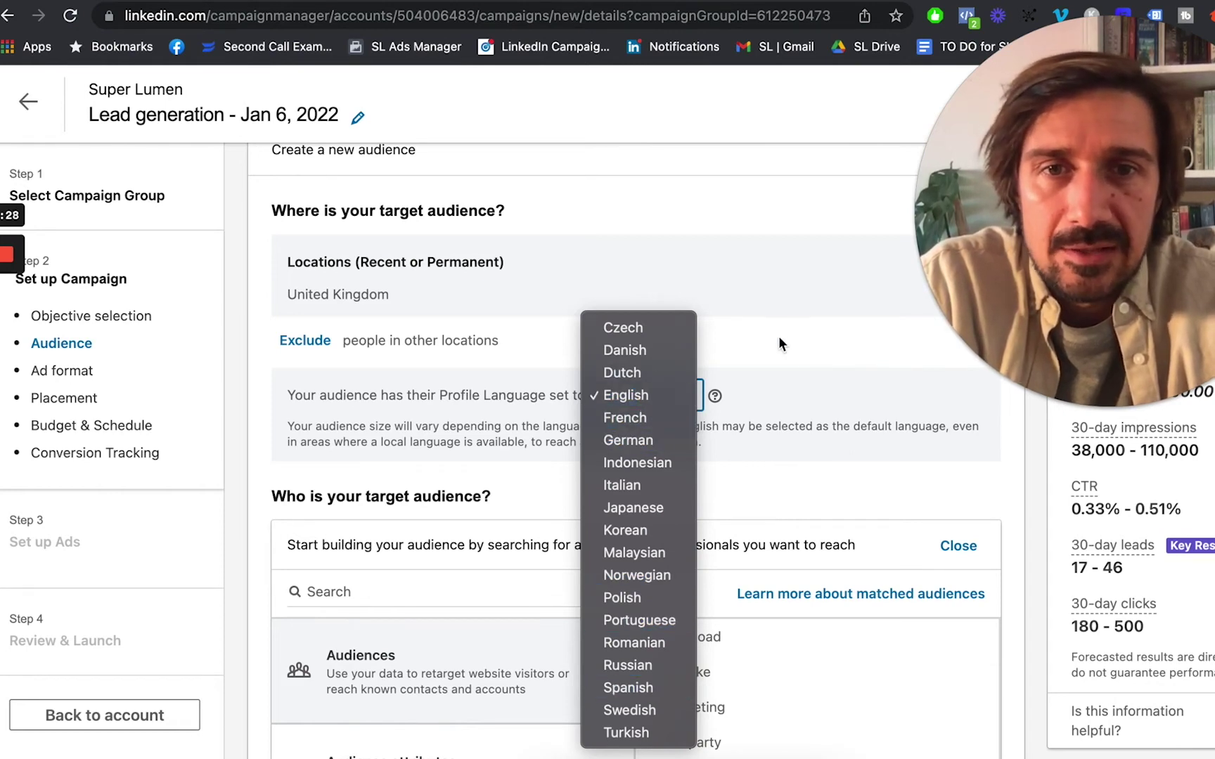
{"action": "left_click", "coordinate": [830, 338]}
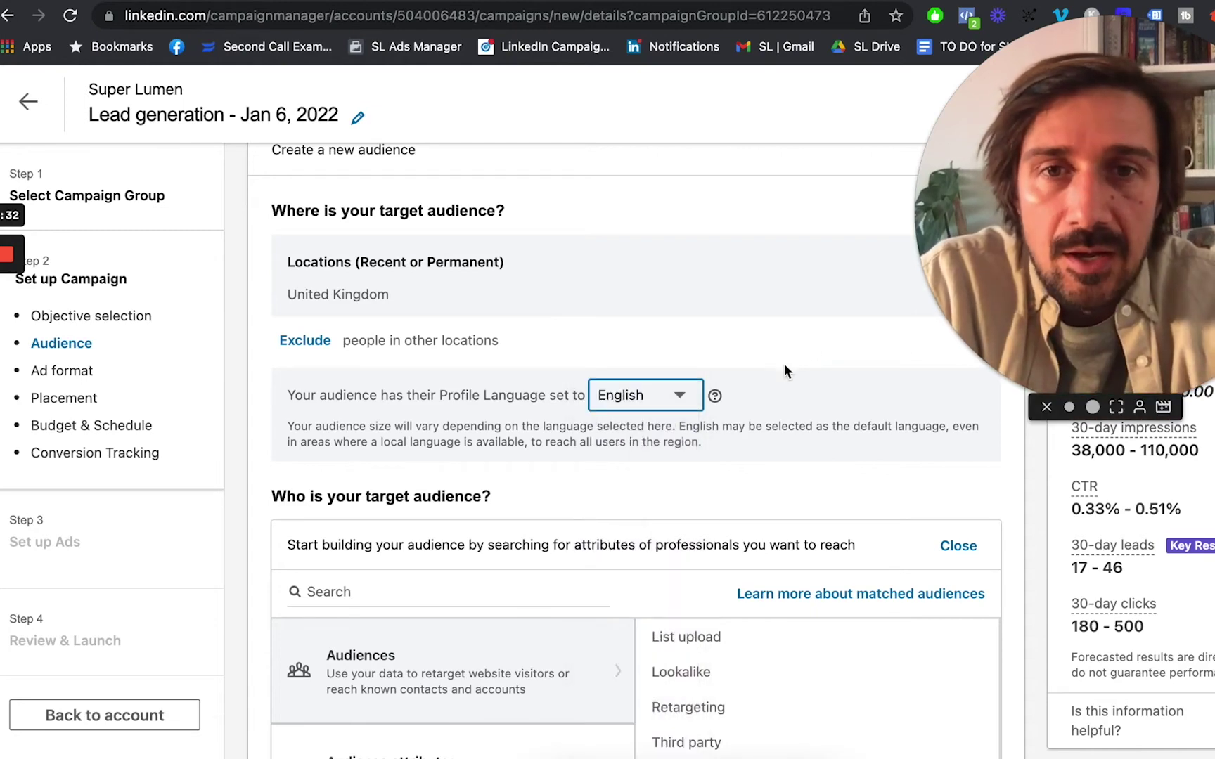
Step: Compare the targeting categories offered under Audiences and under Audience attributes in the target audience section
{"action": "scroll", "coordinate": [784, 367], "scroll_direction": "down", "scroll_amount": 3}
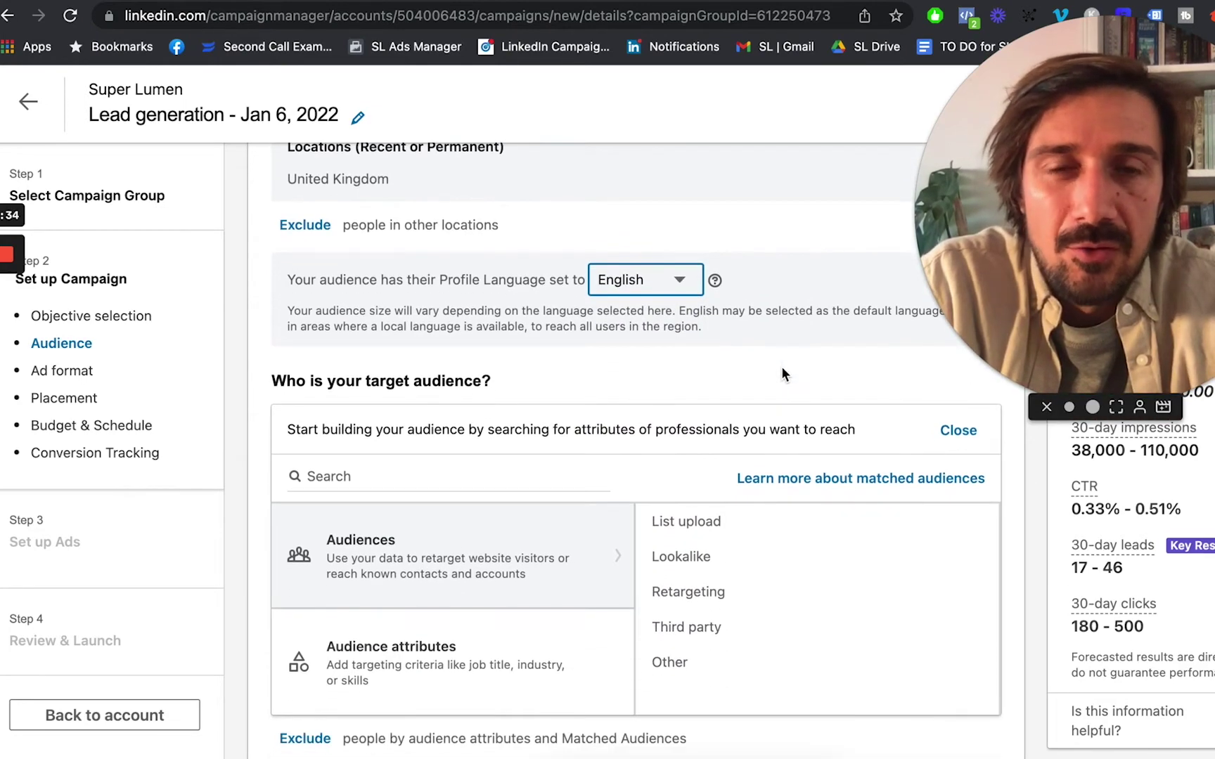
{"action": "scroll", "coordinate": [783, 368], "scroll_direction": "down", "scroll_amount": 3}
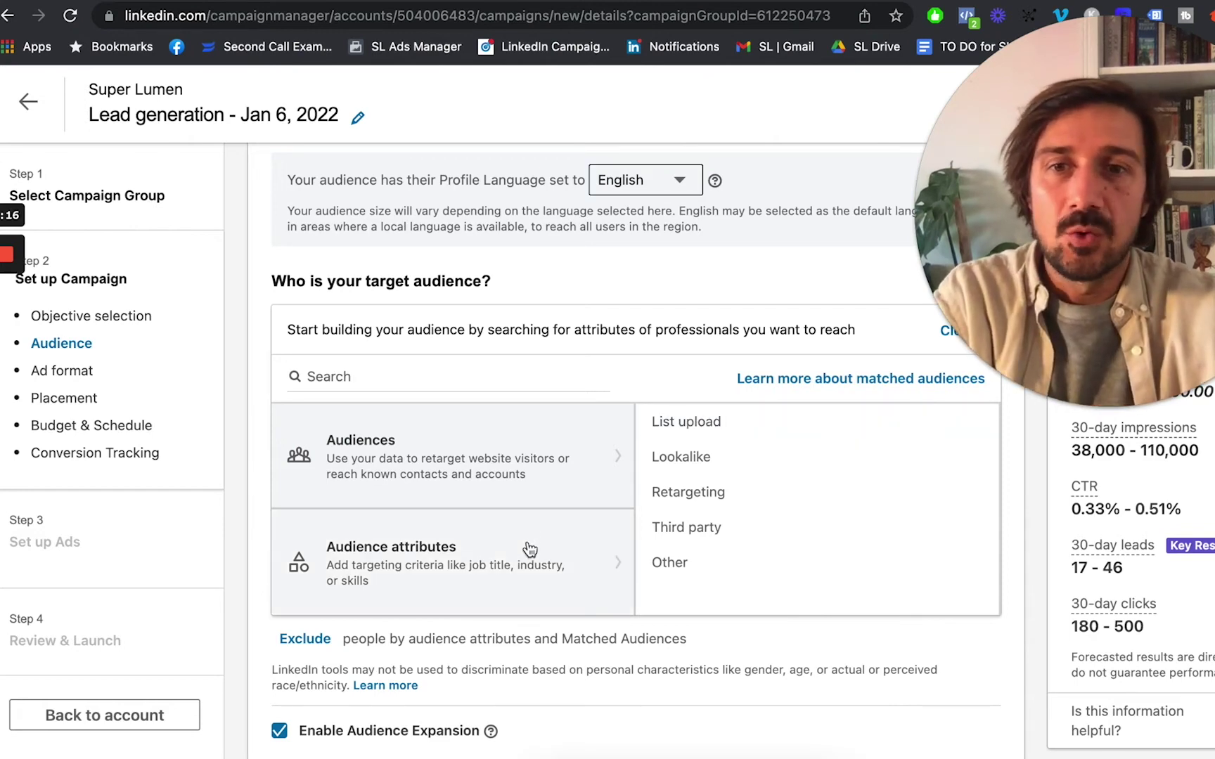
{"action": "mouse_move", "coordinate": [533, 552]}
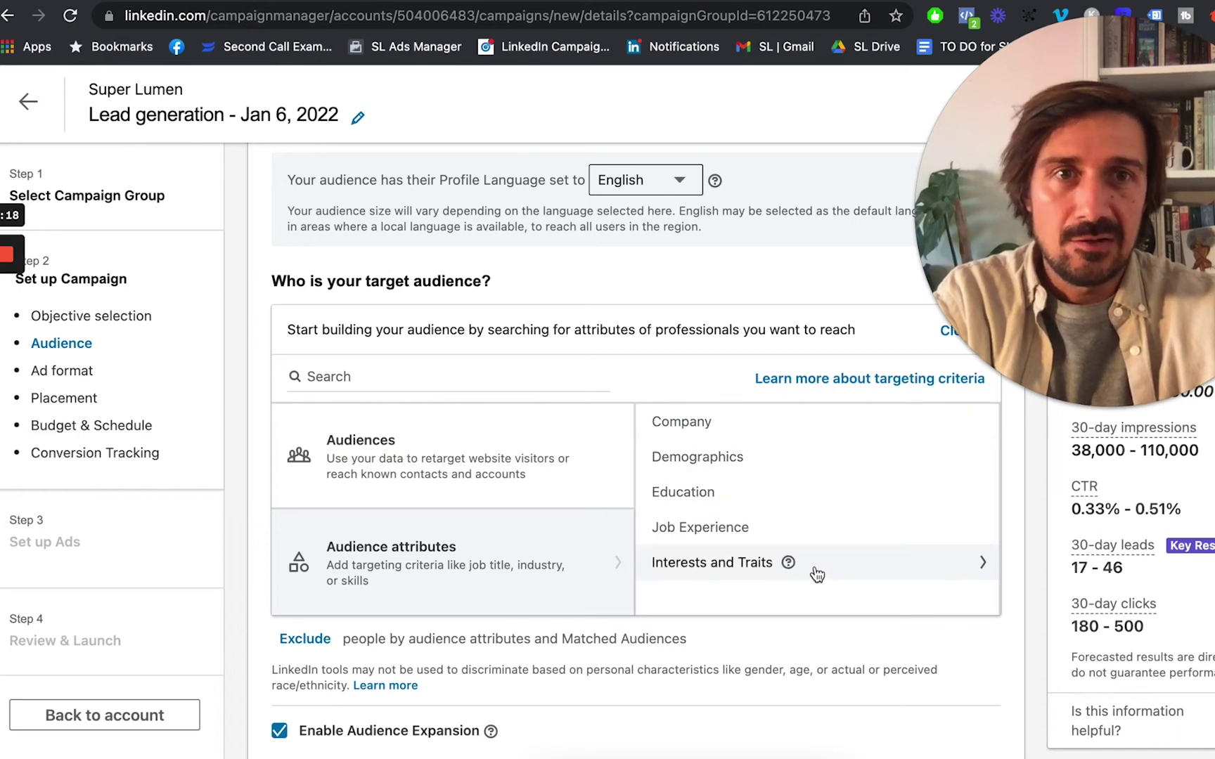
{"action": "mouse_move", "coordinate": [556, 462]}
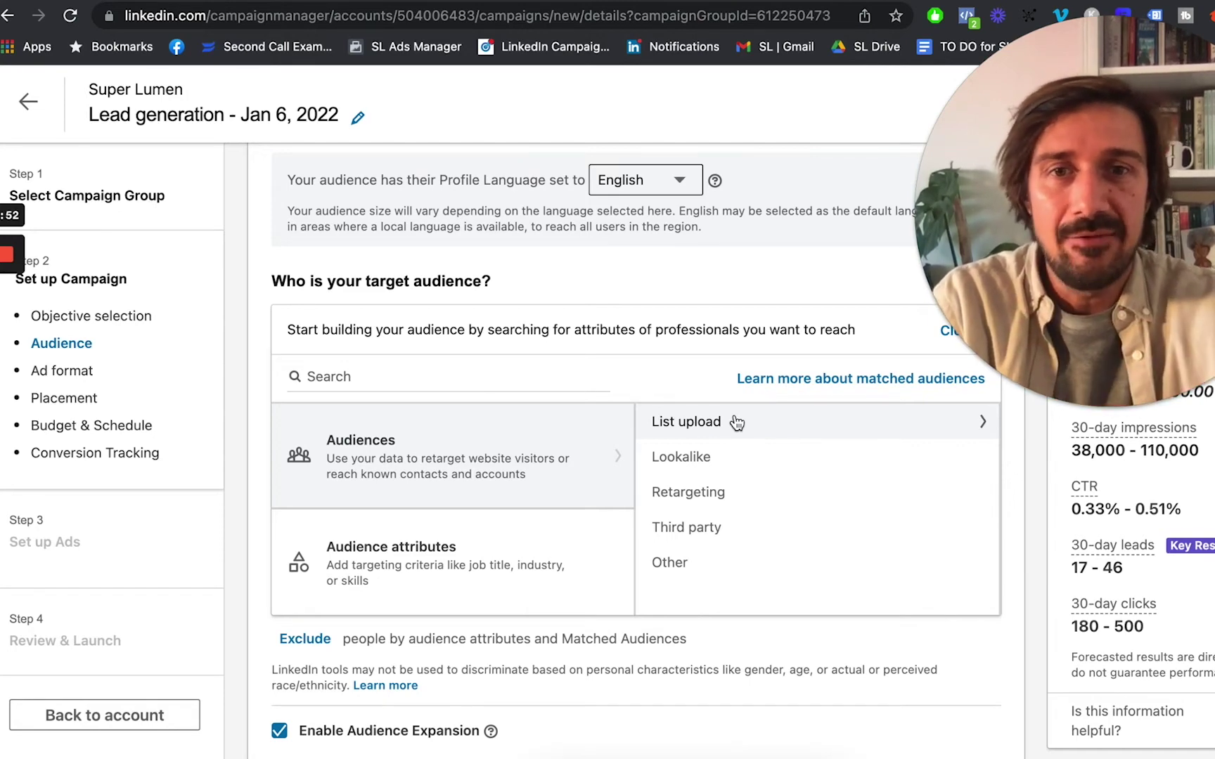
Step: Open the Company Names targeting within the company audience attributes and search for "coca"
{"action": "left_click", "coordinate": [571, 548]}
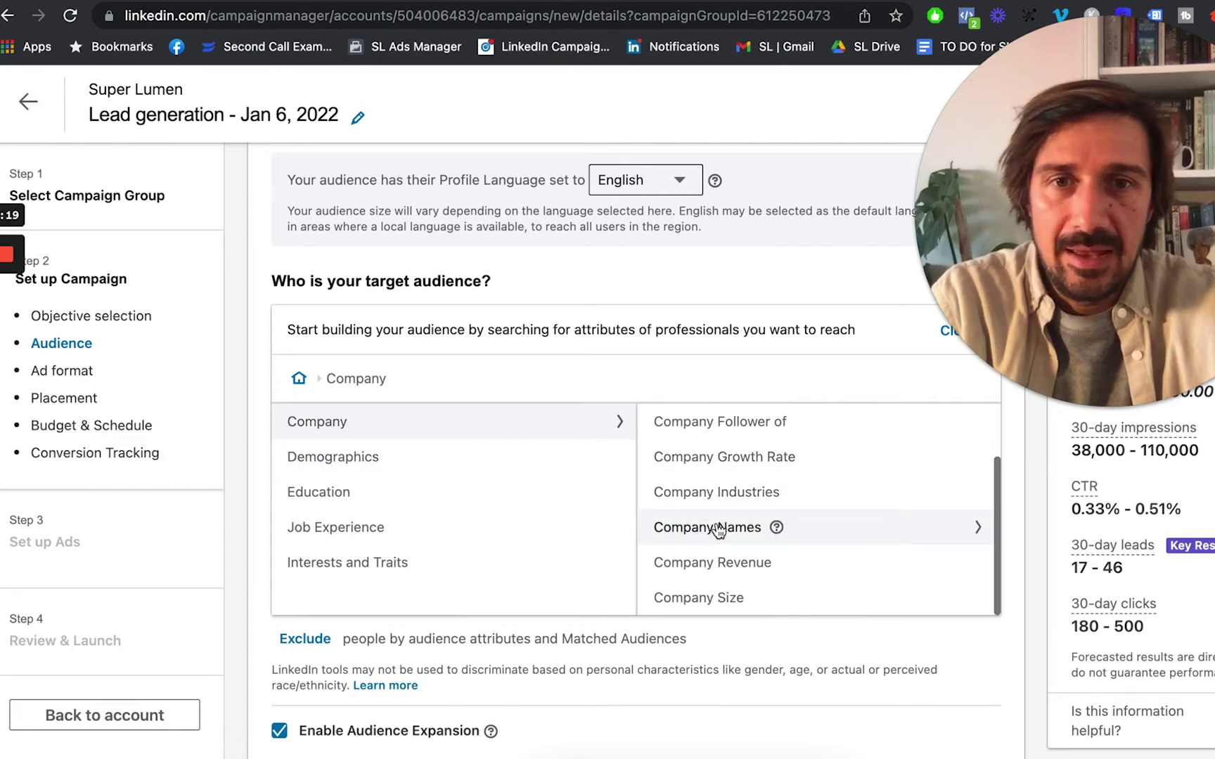
{"action": "left_click", "coordinate": [740, 529]}
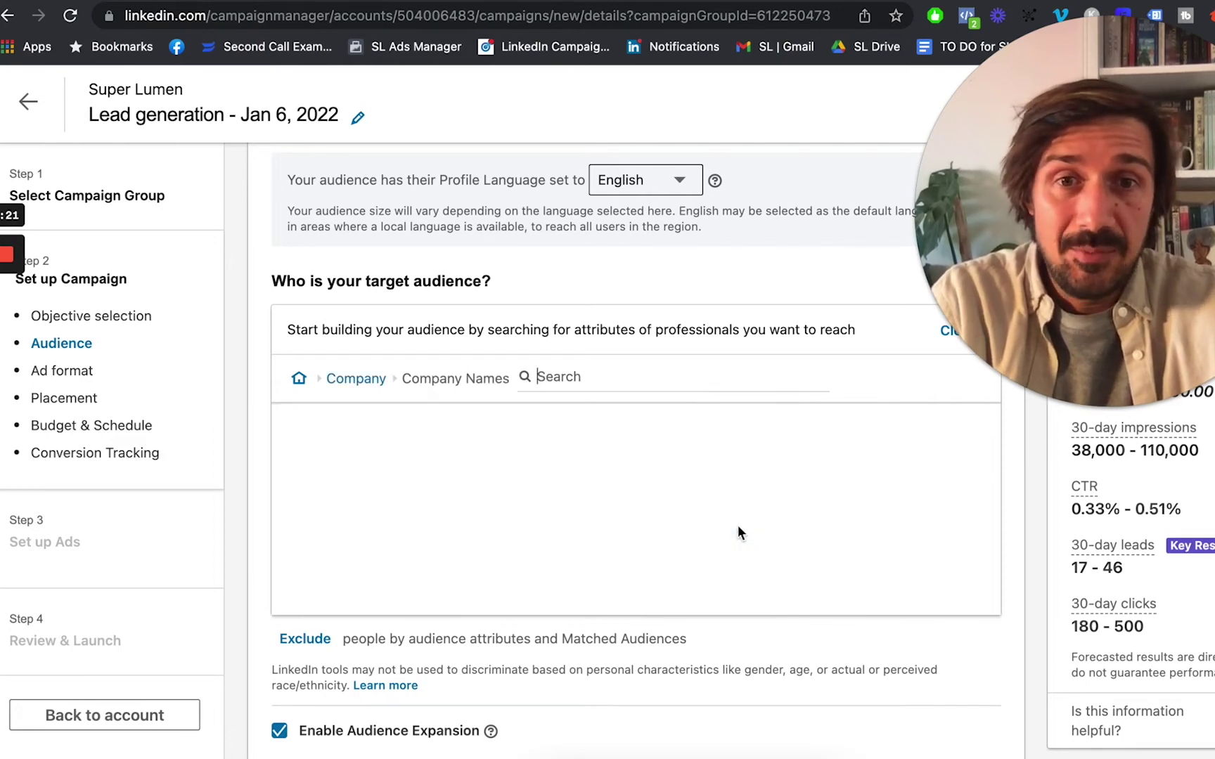
{"action": "type", "text": "coca"}
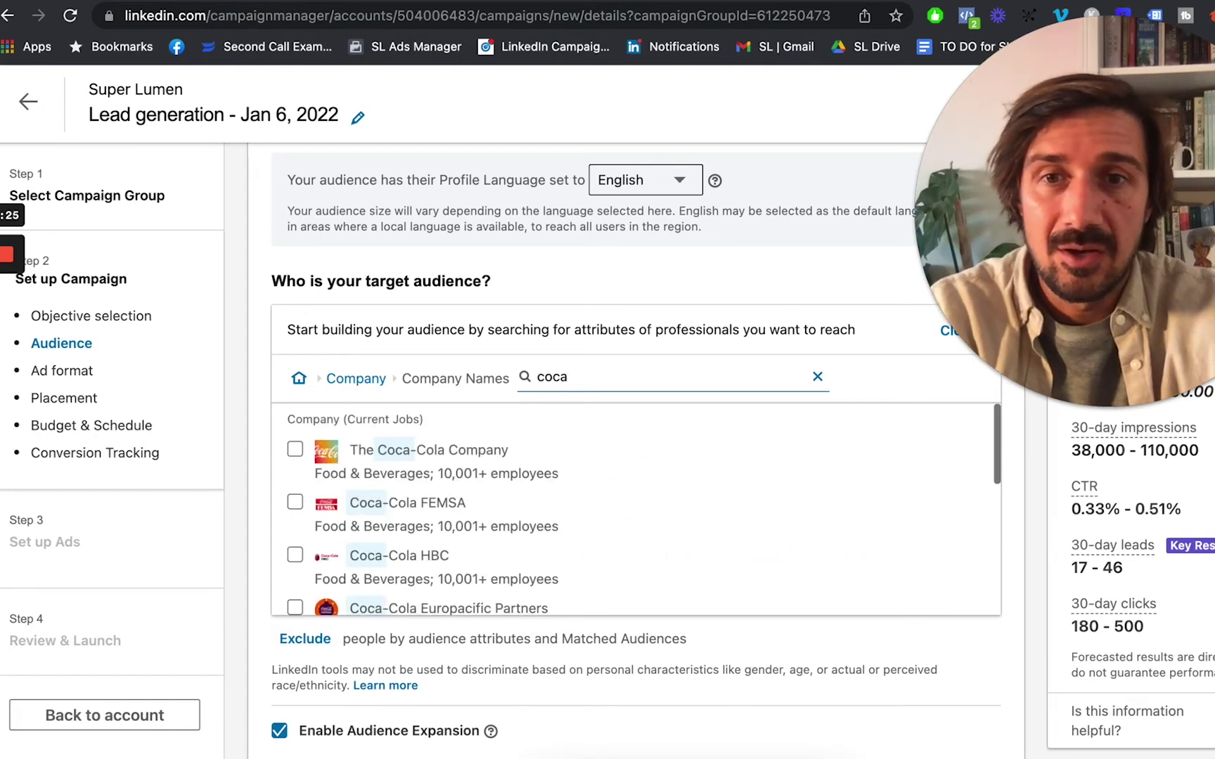
Step: Search the company names for "super lumen" instead, look over the matches, and clear the search
{"action": "double_click", "coordinate": [579, 378]}
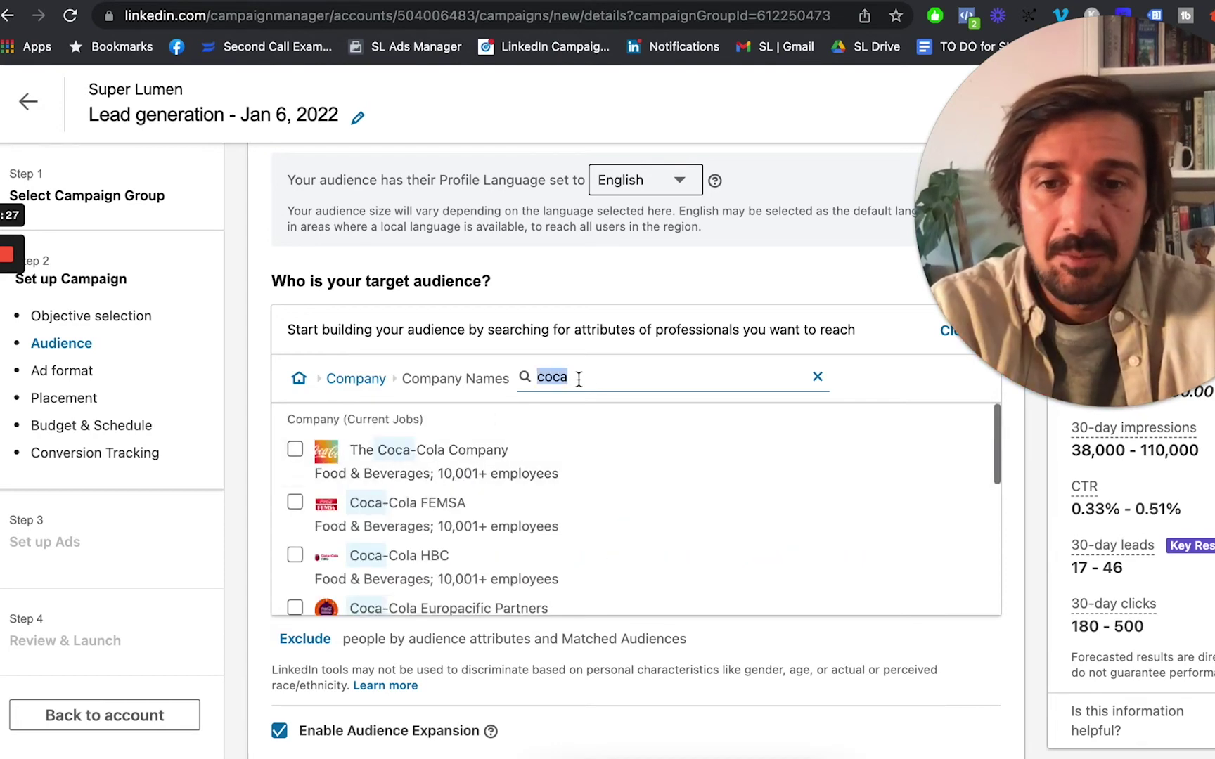
{"action": "type", "text": "super"}
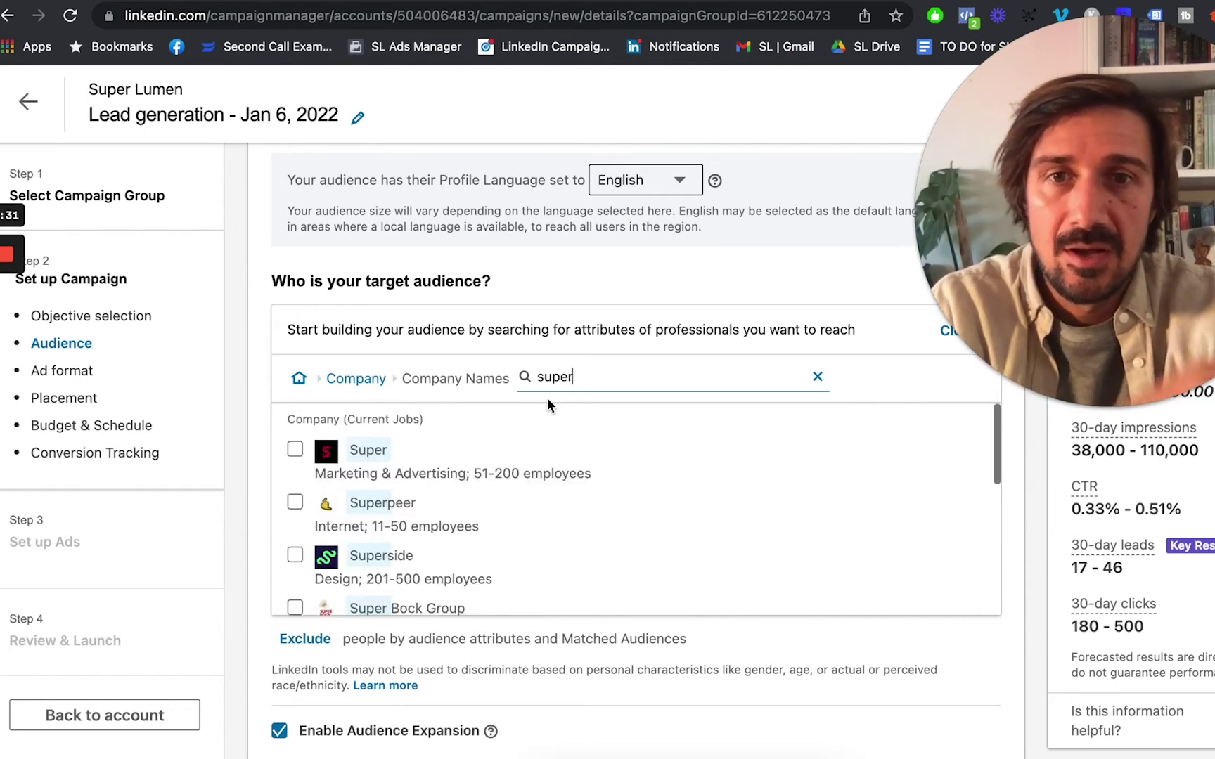
{"action": "type", "text": " lum"}
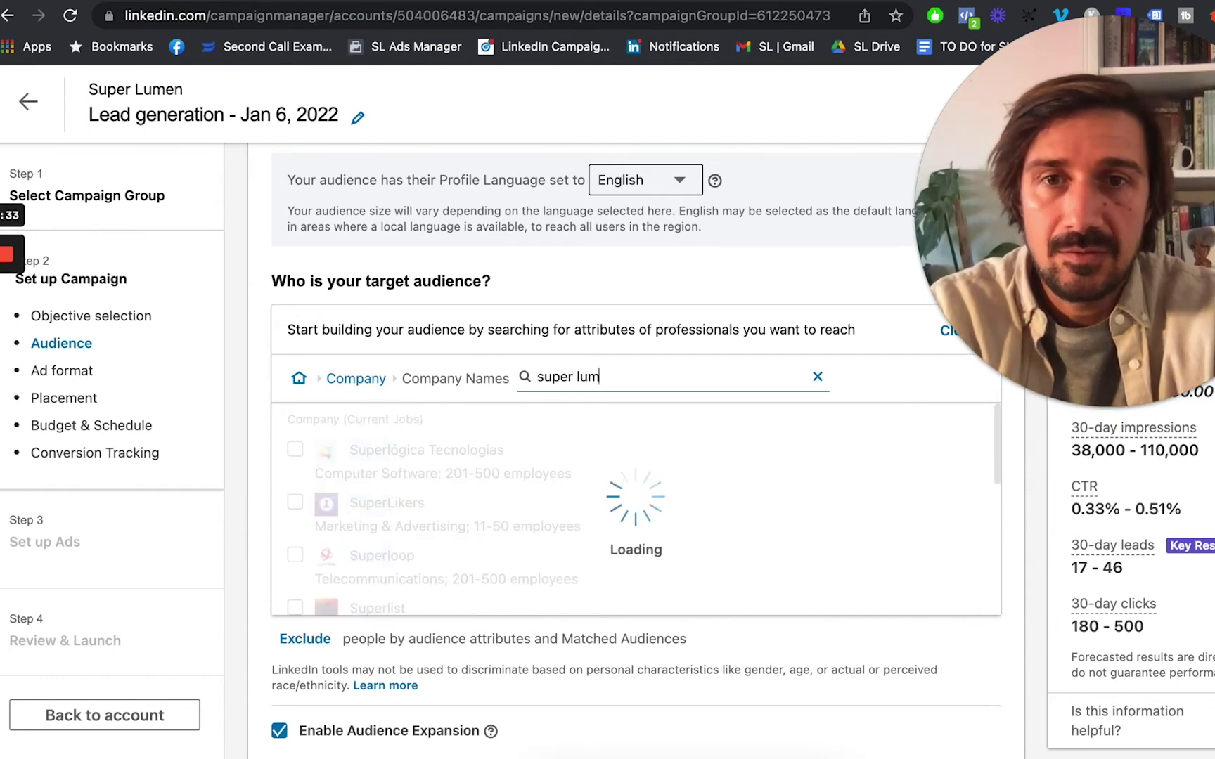
{"action": "type", "text": "en"}
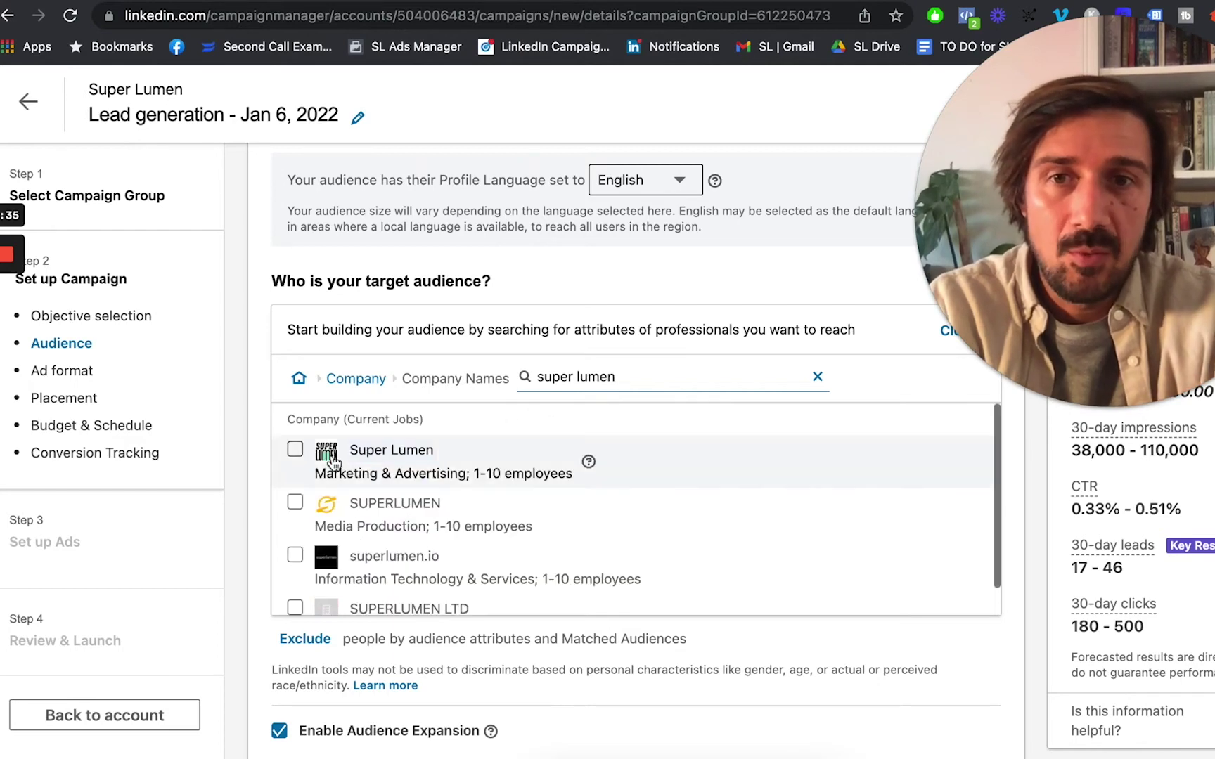
{"action": "key", "text": "ctrl+a"}
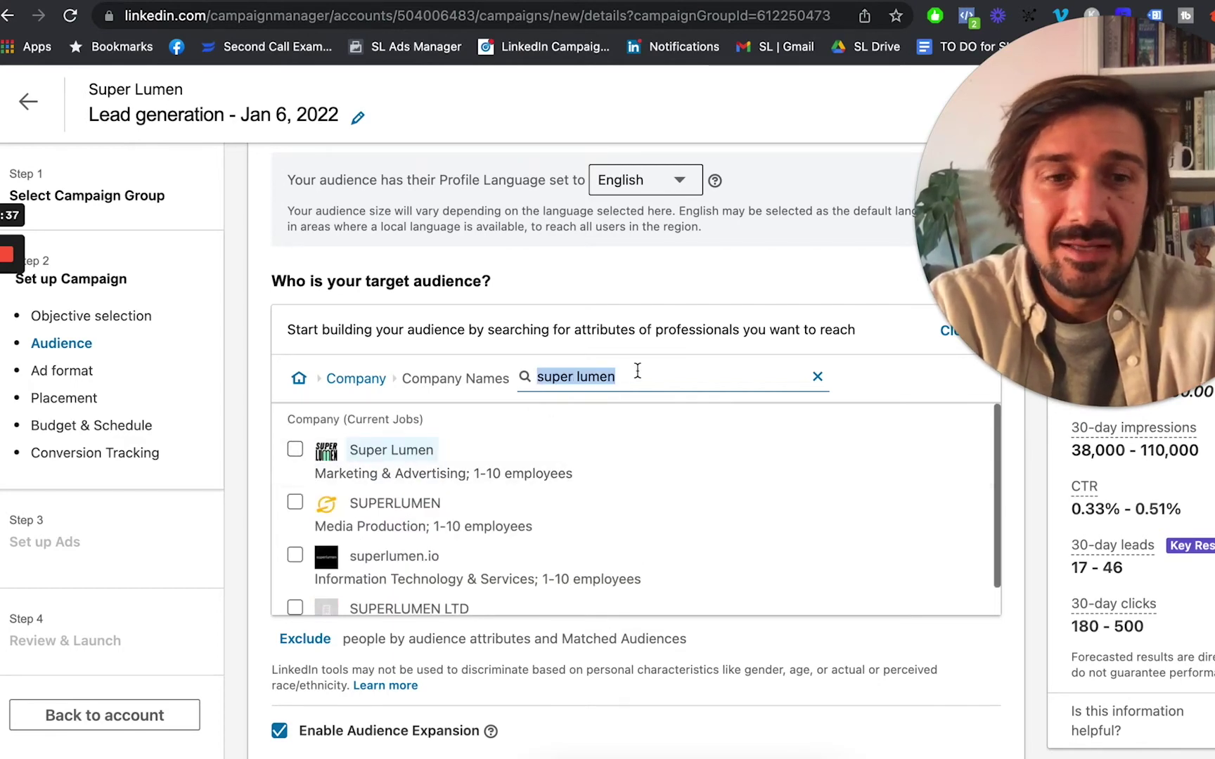
{"action": "key", "text": "BackSpace"}
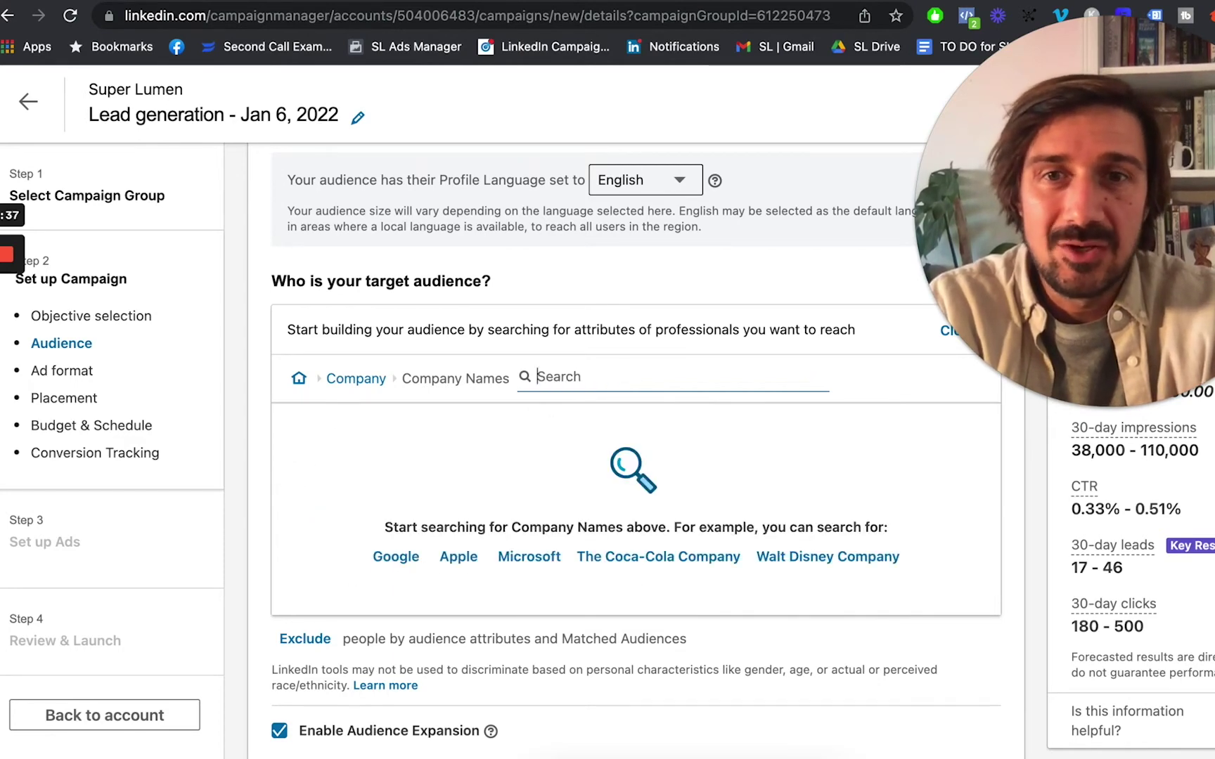
Step: Review the list of company targeting attributes down to Company Size, and return to the main audience categories
{"action": "left_click", "coordinate": [344, 383]}
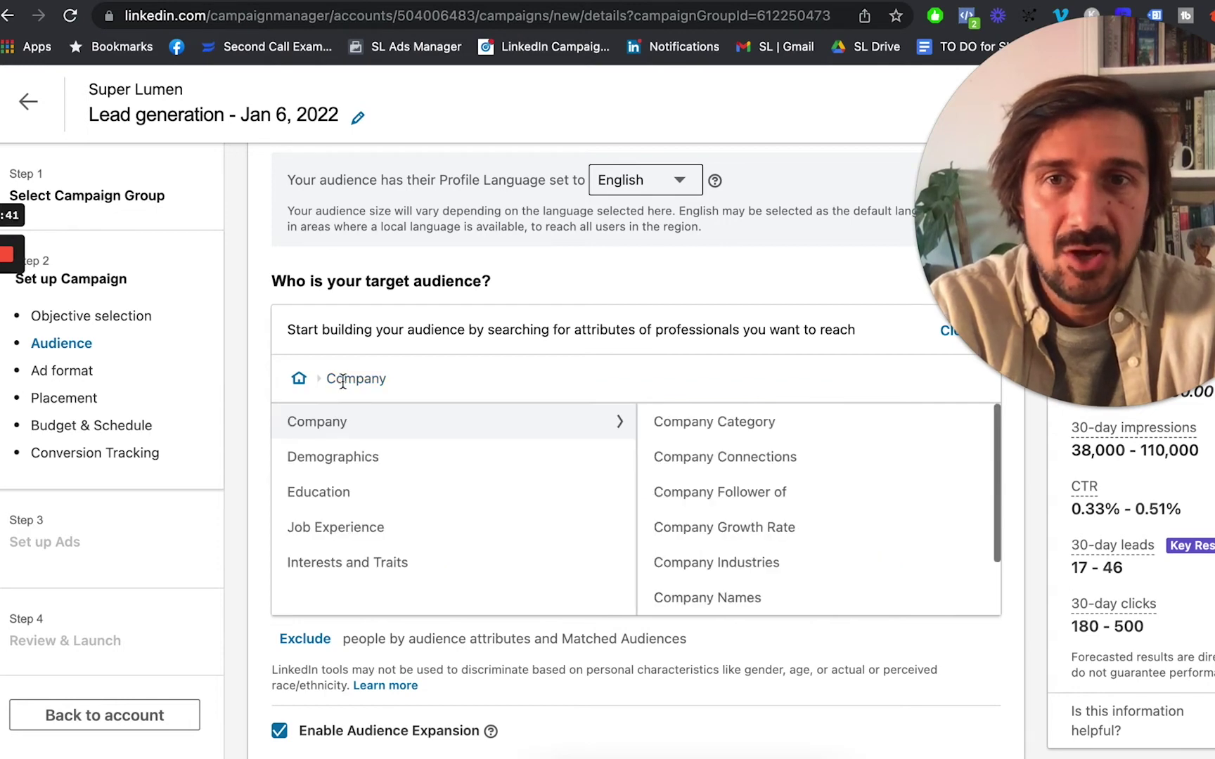
{"action": "left_click", "coordinate": [298, 380]}
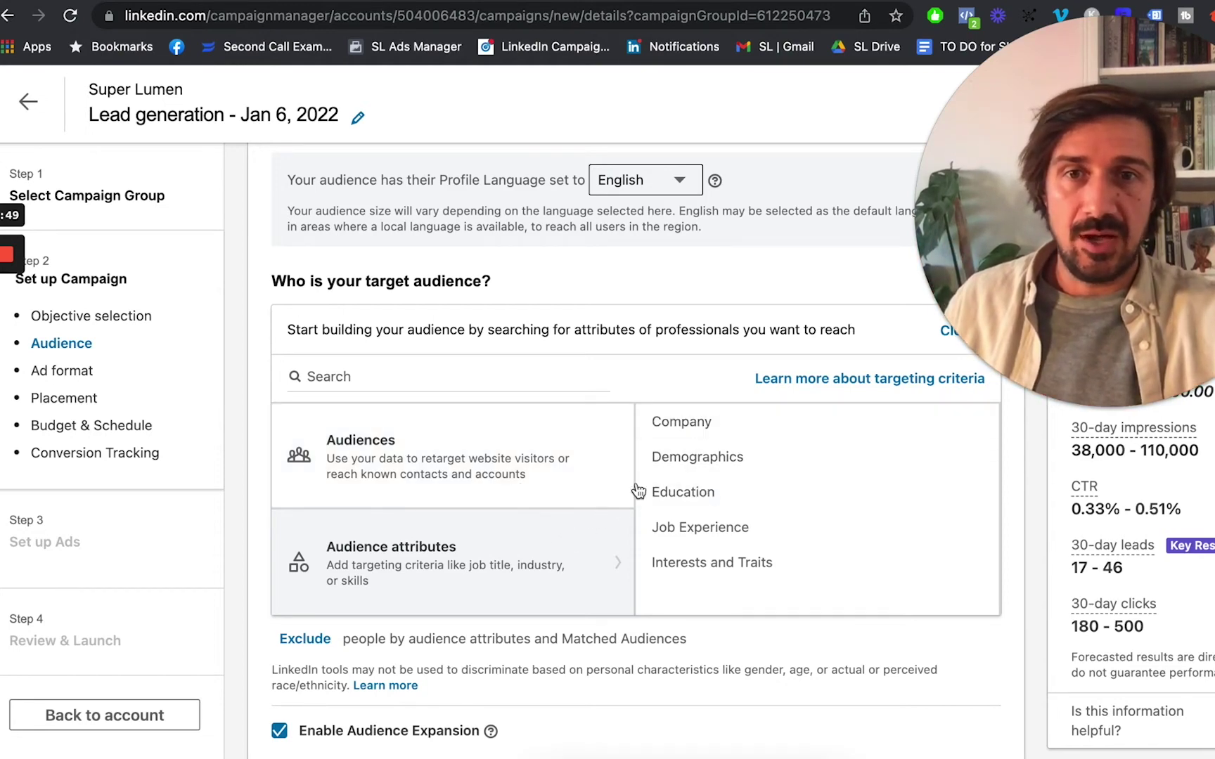
{"action": "left_click", "coordinate": [707, 422]}
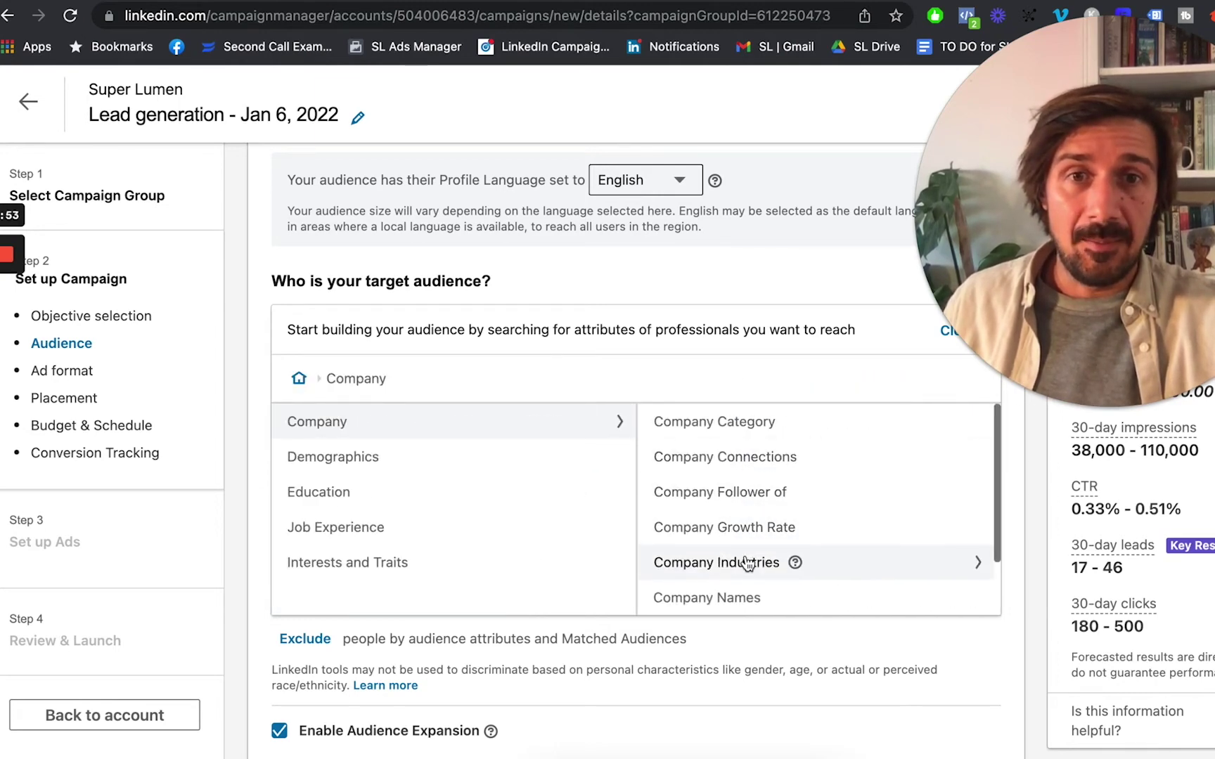
{"action": "scroll", "coordinate": [747, 562], "scroll_direction": "down", "scroll_amount": 2}
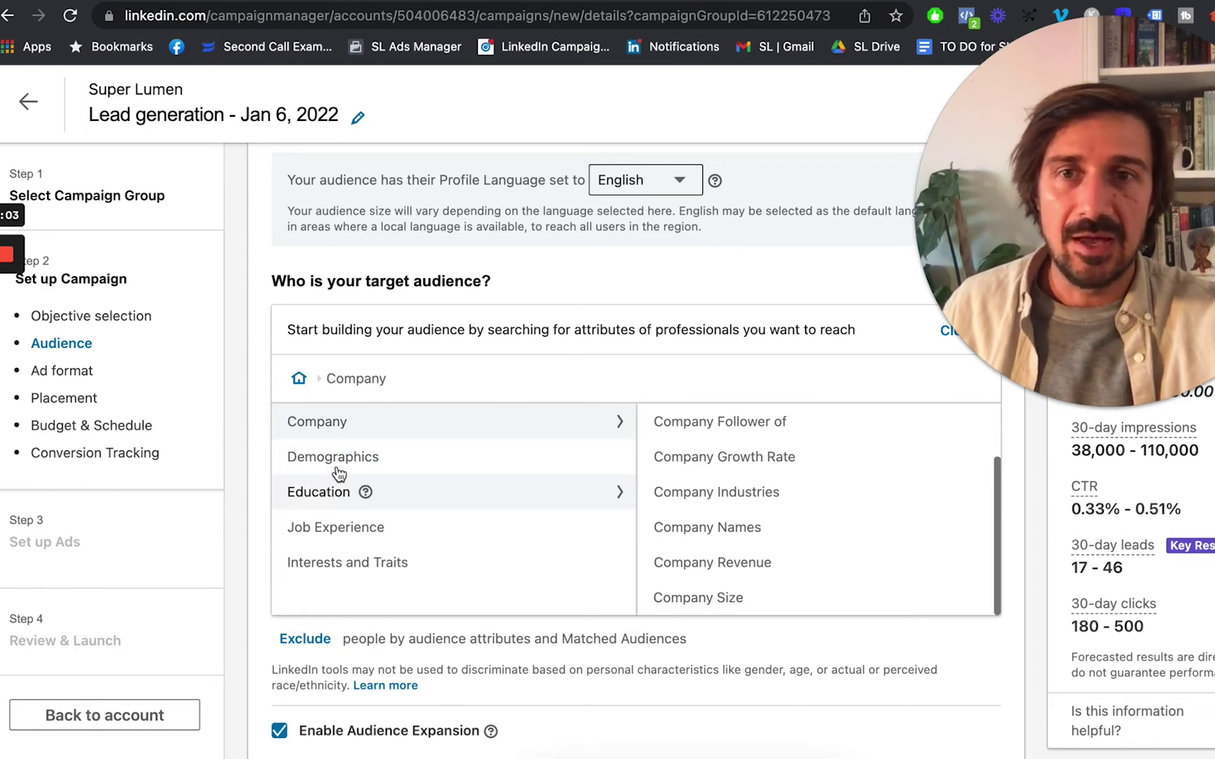
{"action": "mouse_move", "coordinate": [367, 491]}
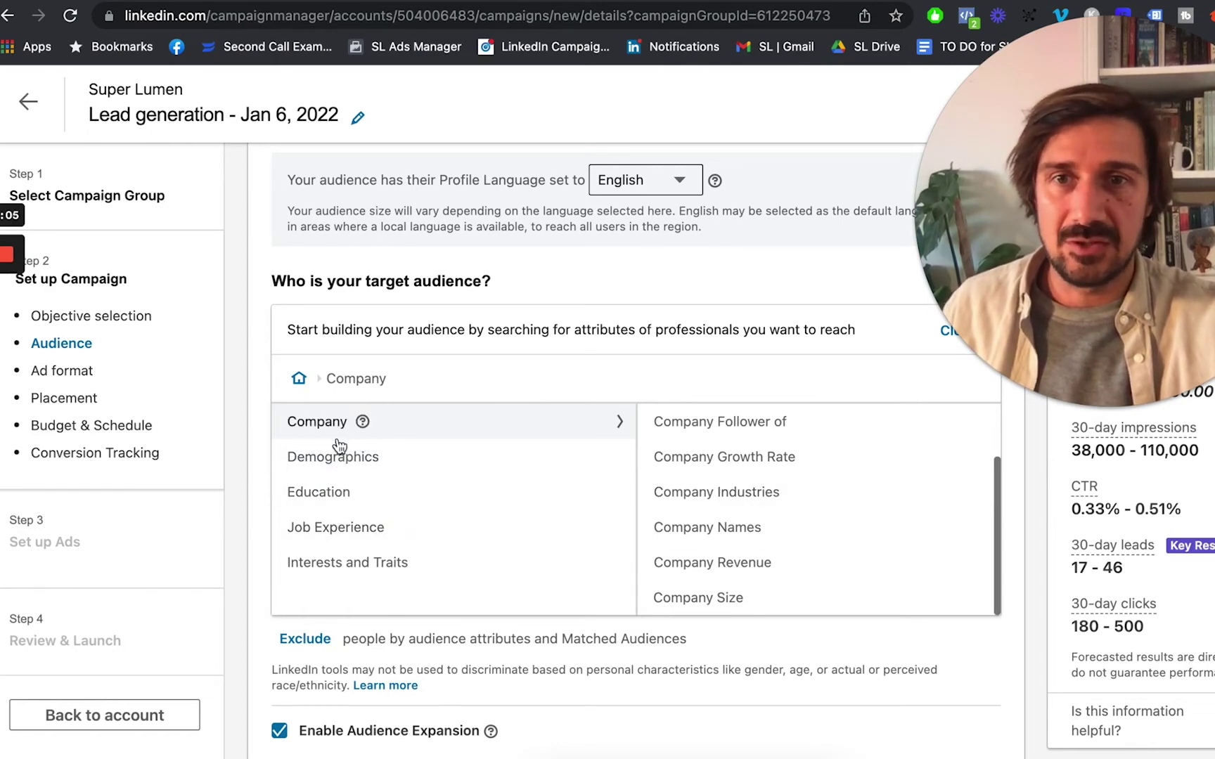
{"action": "left_click", "coordinate": [301, 378]}
Step: Examine the Retargeting, Company page, Third party and Other audience options, and return to the main audience categories
{"action": "mouse_move", "coordinate": [420, 453]}
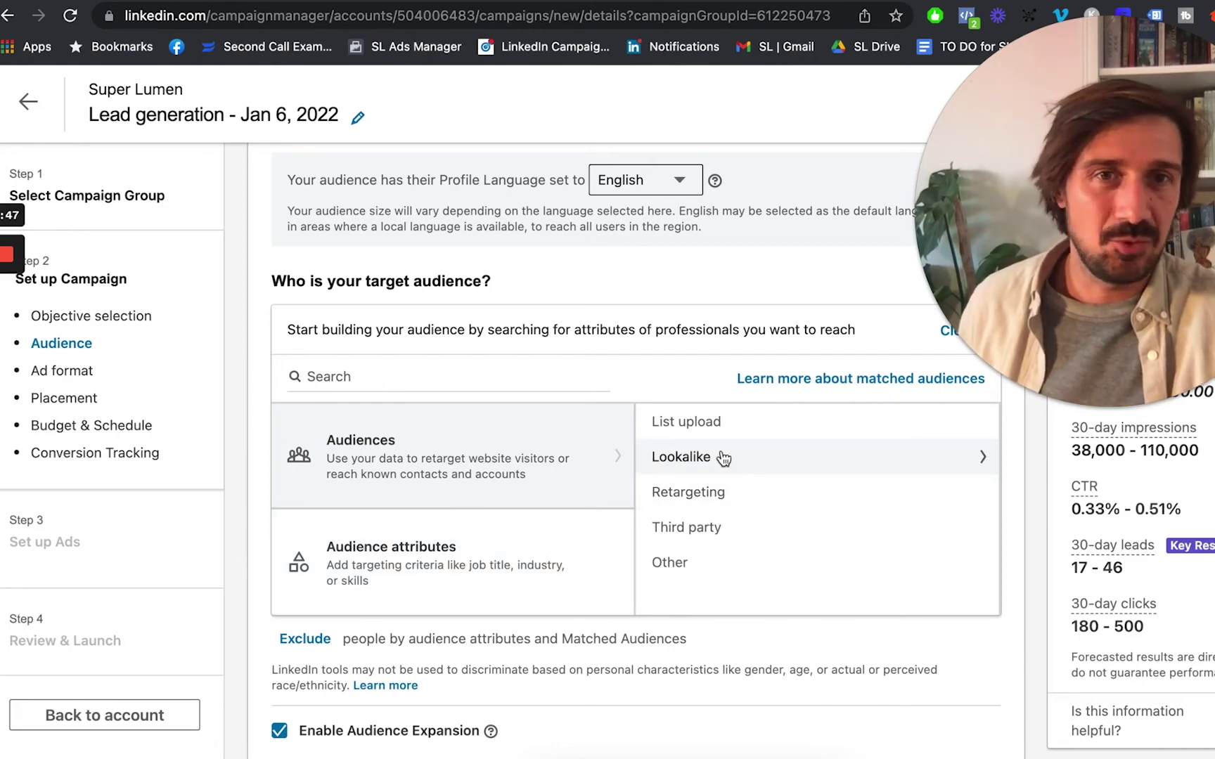
{"action": "left_click", "coordinate": [694, 499]}
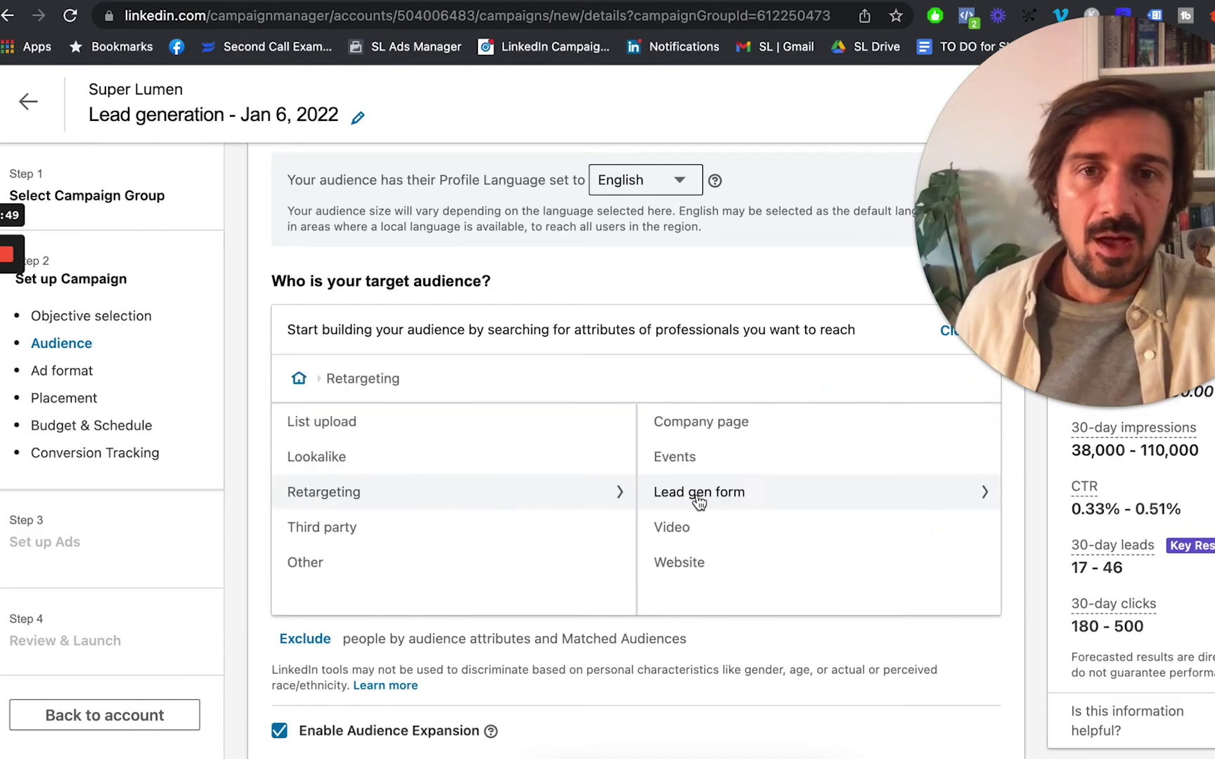
{"action": "left_click", "coordinate": [710, 424]}
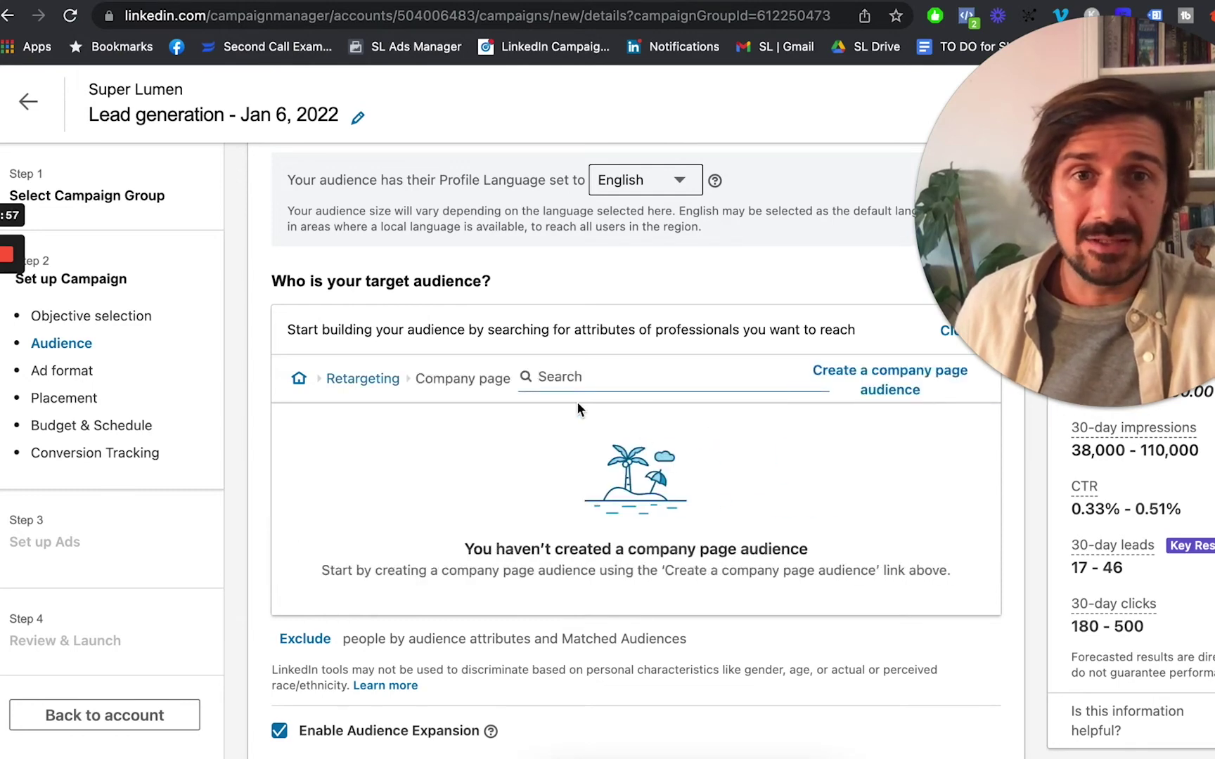
{"action": "left_click", "coordinate": [388, 379]}
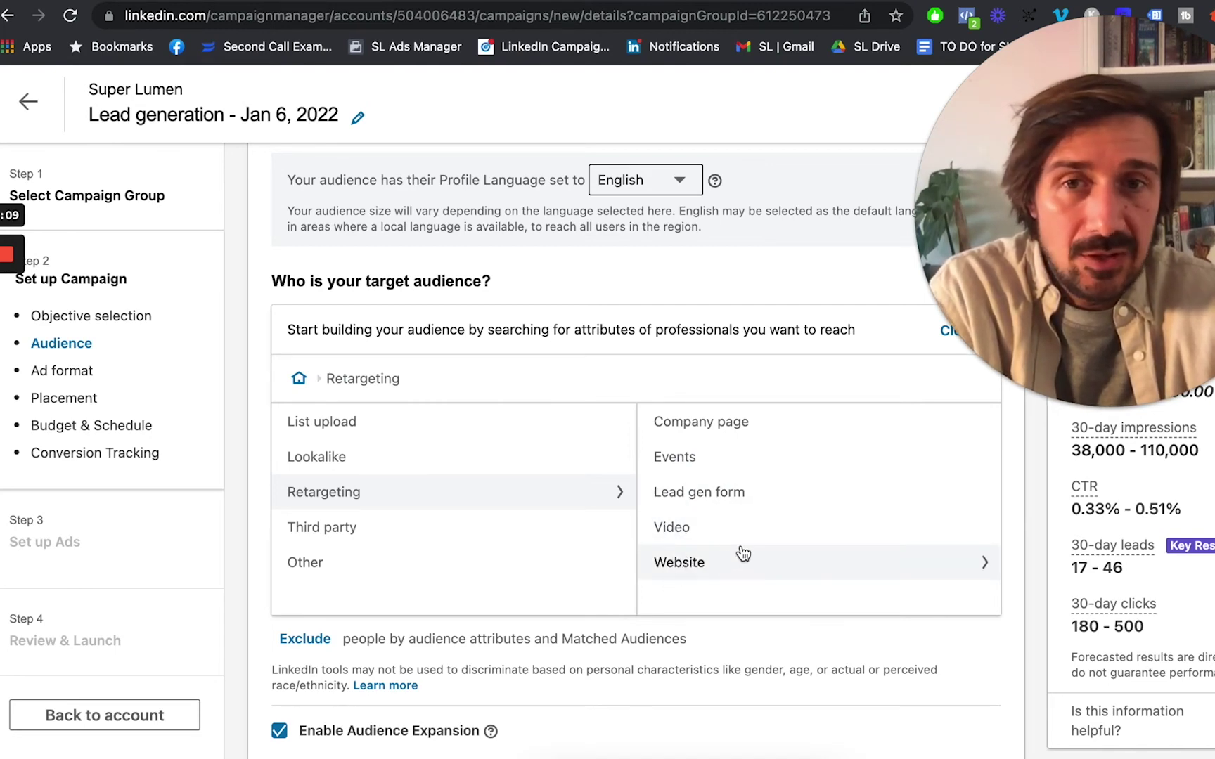
{"action": "left_click", "coordinate": [364, 540]}
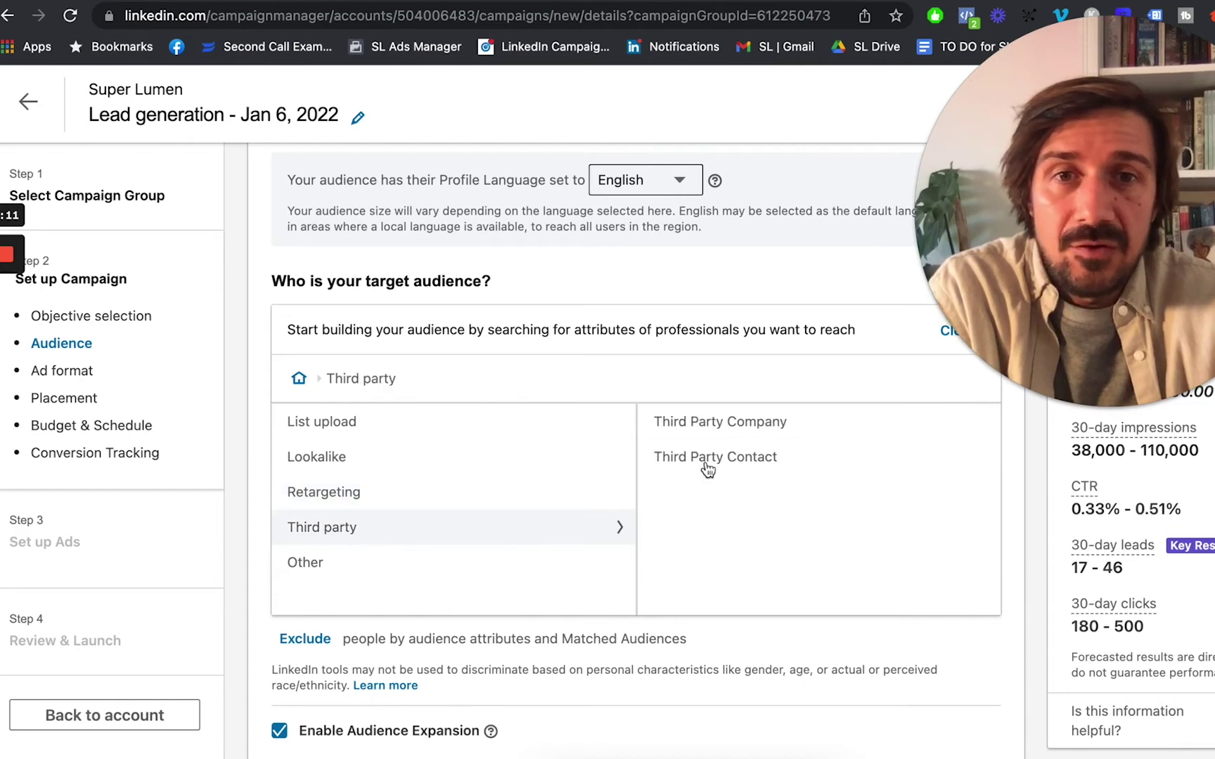
{"action": "left_click", "coordinate": [342, 560]}
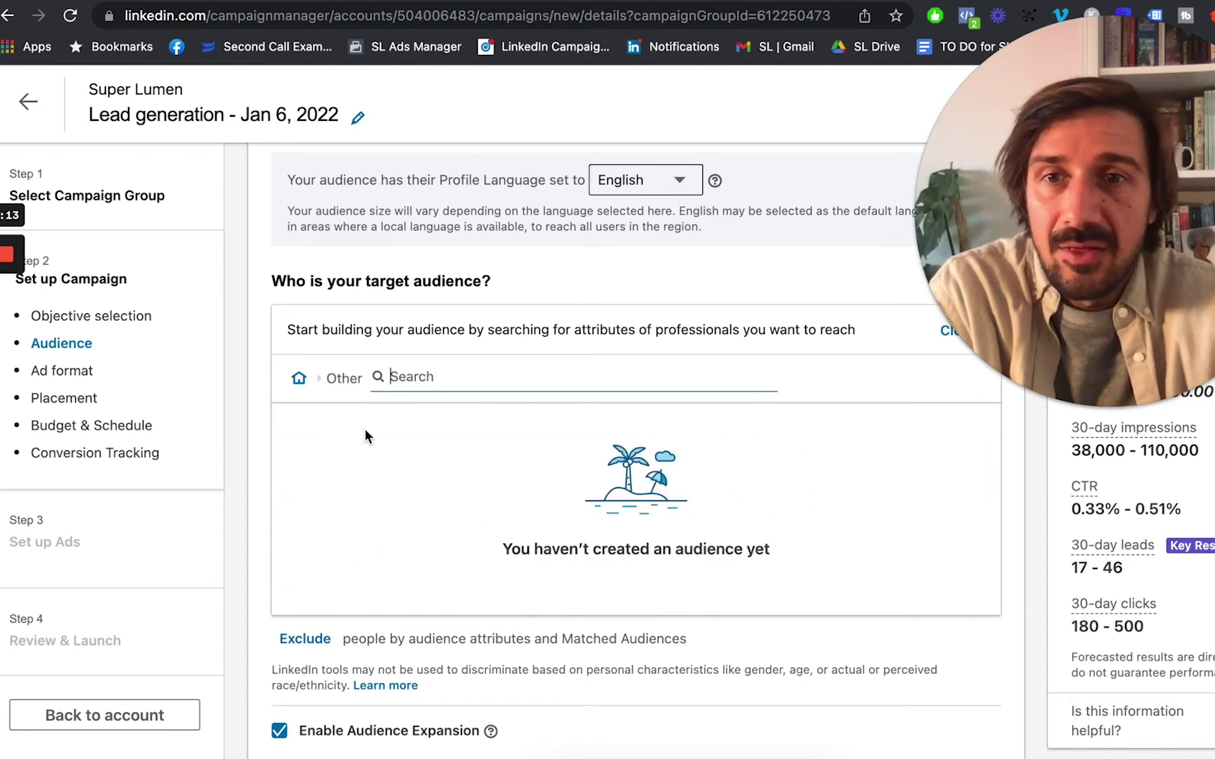
{"action": "left_click", "coordinate": [299, 377]}
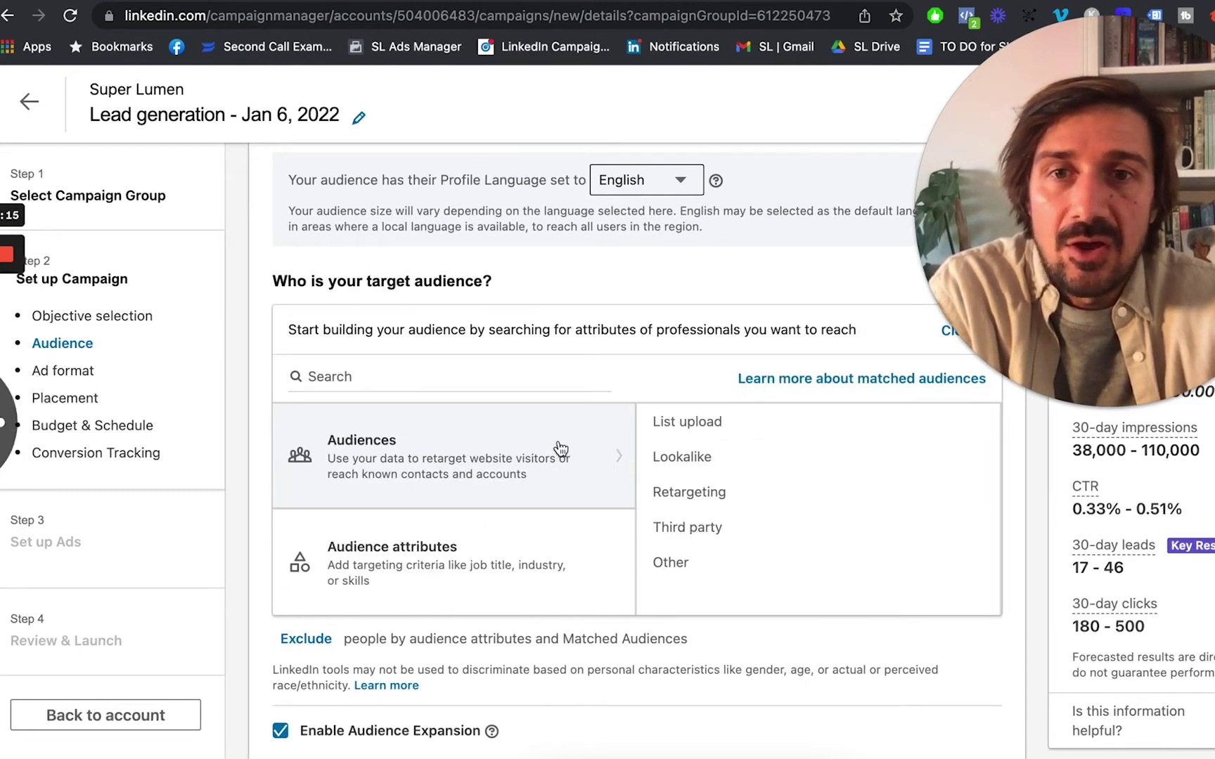
Step: Reopen the Company category of the audience attributes and examine its targeting options from Company Category to Company Size
{"action": "left_click", "coordinate": [511, 545]}
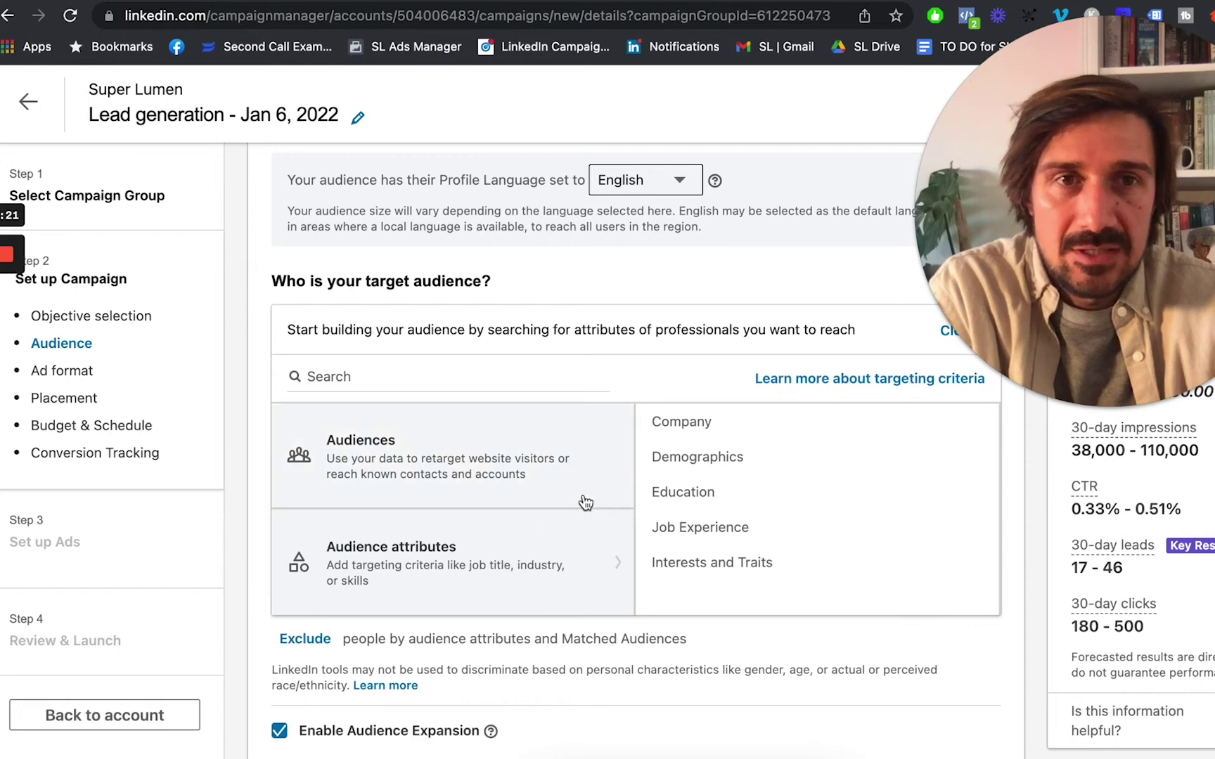
{"action": "left_click", "coordinate": [740, 422]}
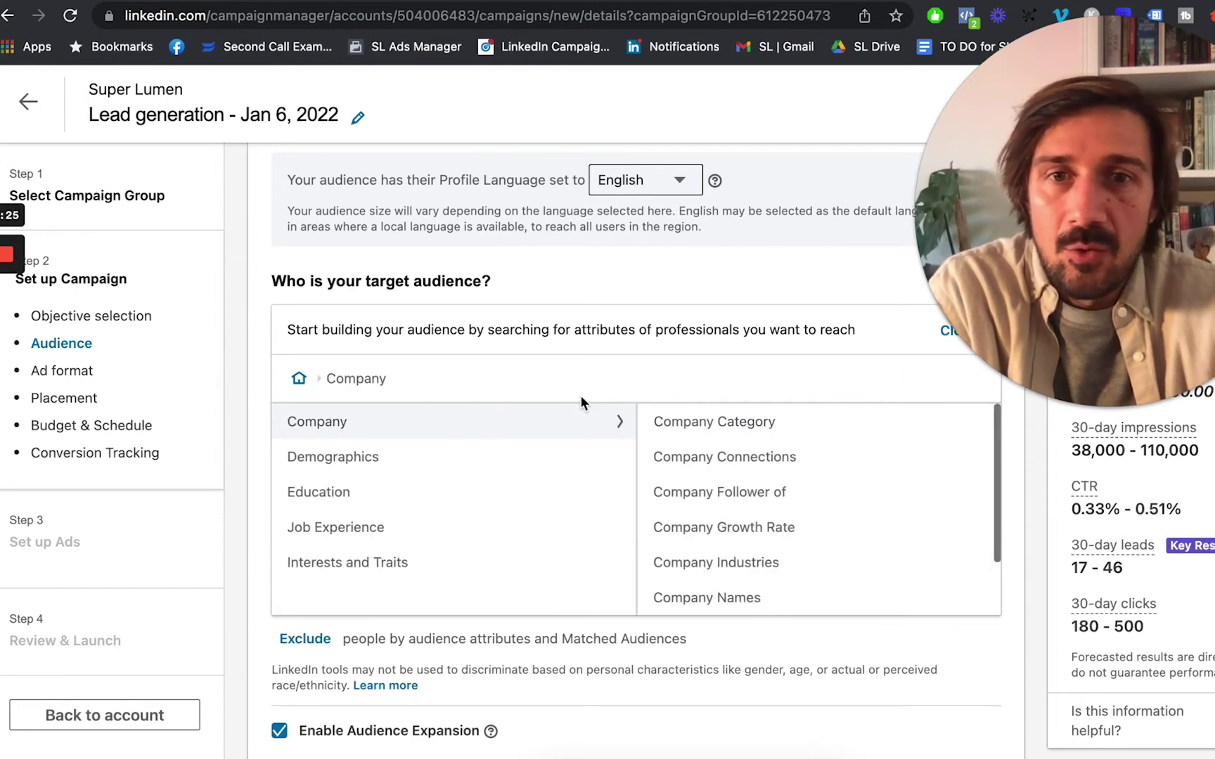
{"action": "scroll", "coordinate": [692, 590], "scroll_direction": "down", "scroll_amount": 2}
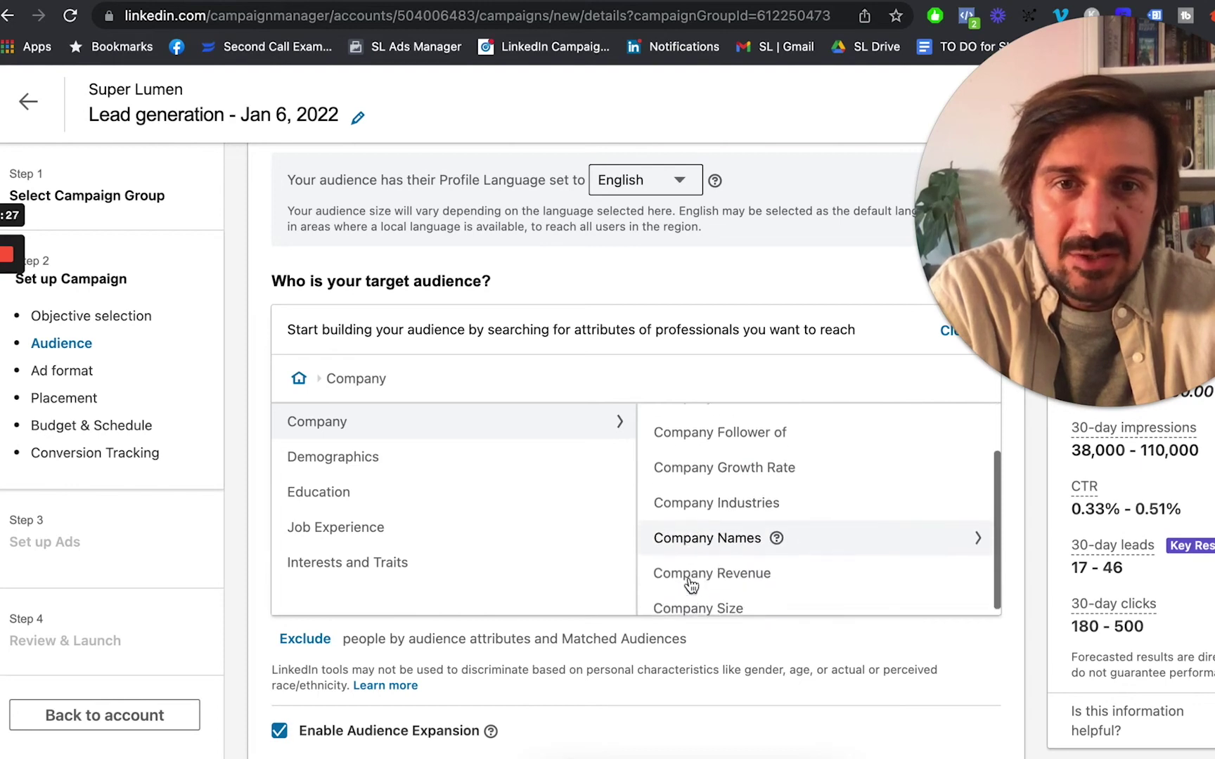
{"action": "scroll", "coordinate": [703, 587], "scroll_direction": "up", "scroll_amount": 2}
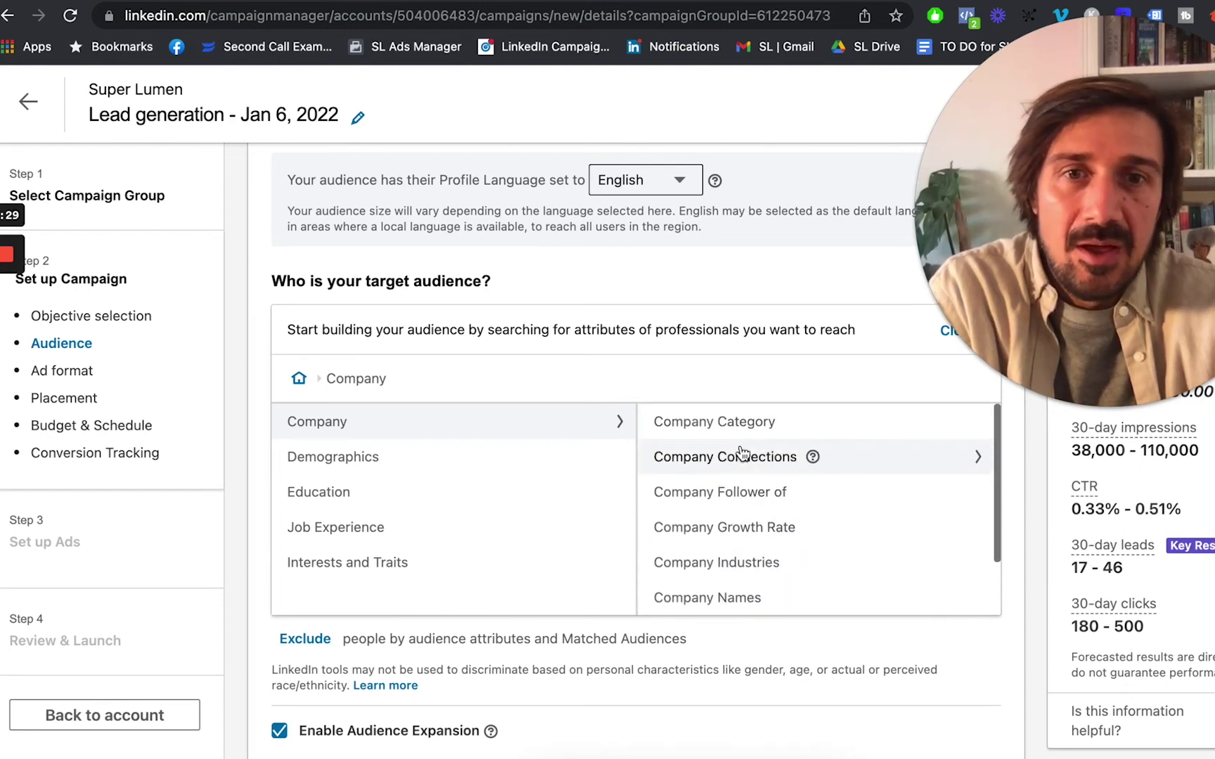
{"action": "scroll", "coordinate": [740, 545], "scroll_direction": "down", "scroll_amount": 2}
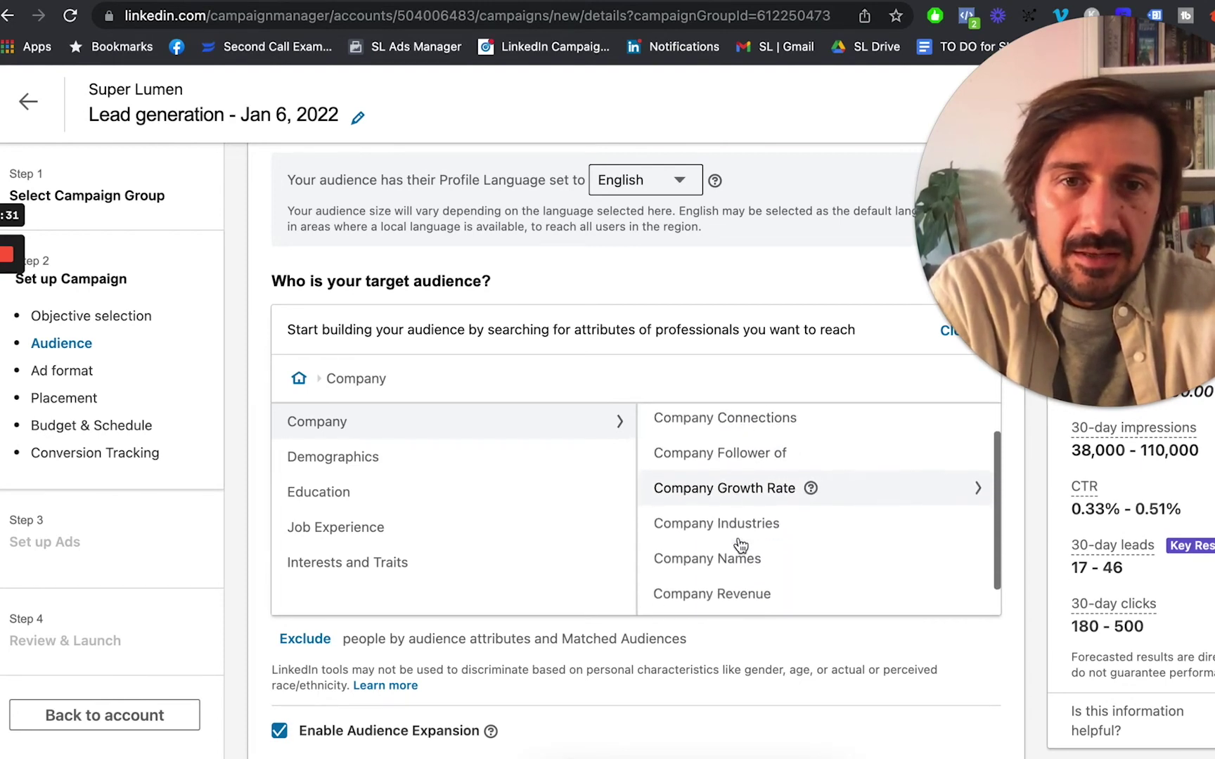
{"action": "scroll", "coordinate": [734, 543], "scroll_direction": "down", "scroll_amount": 1}
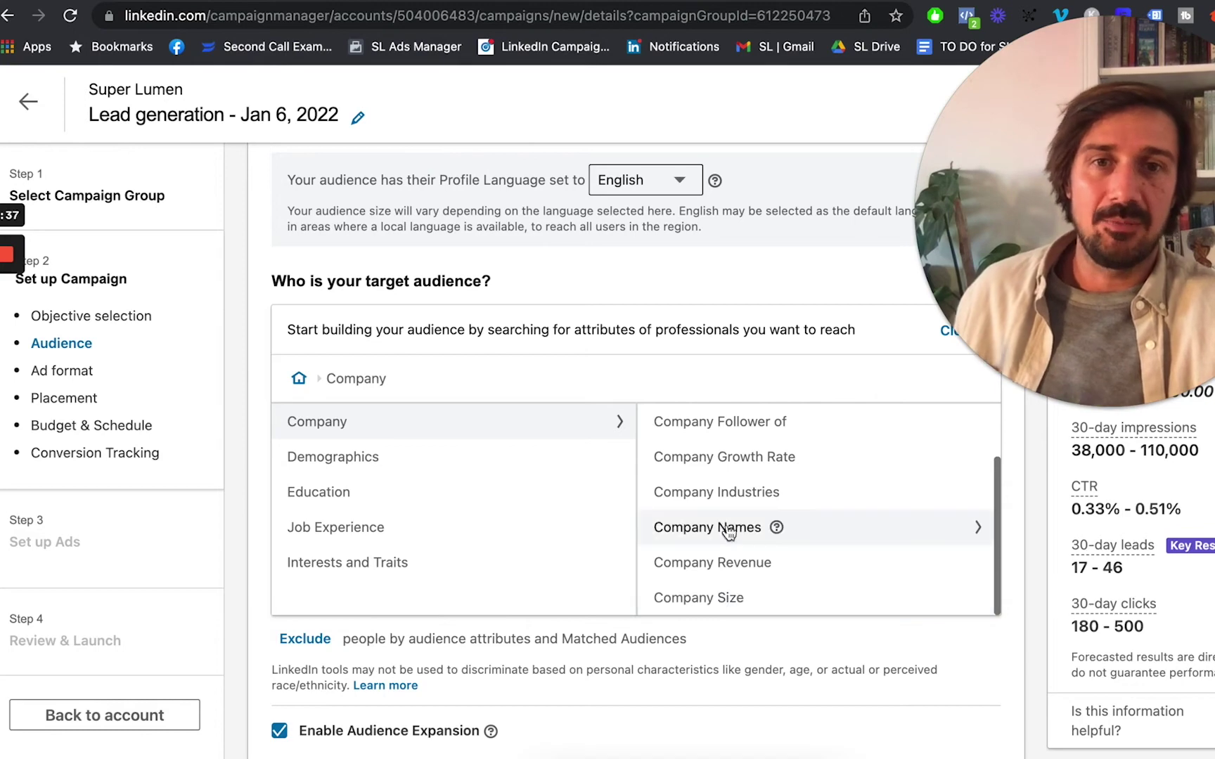
Step: Review the Company targeting attributes, look into Company Industries, and return to the Company attribute list
{"action": "scroll", "coordinate": [724, 561], "scroll_direction": "up", "scroll_amount": 2}
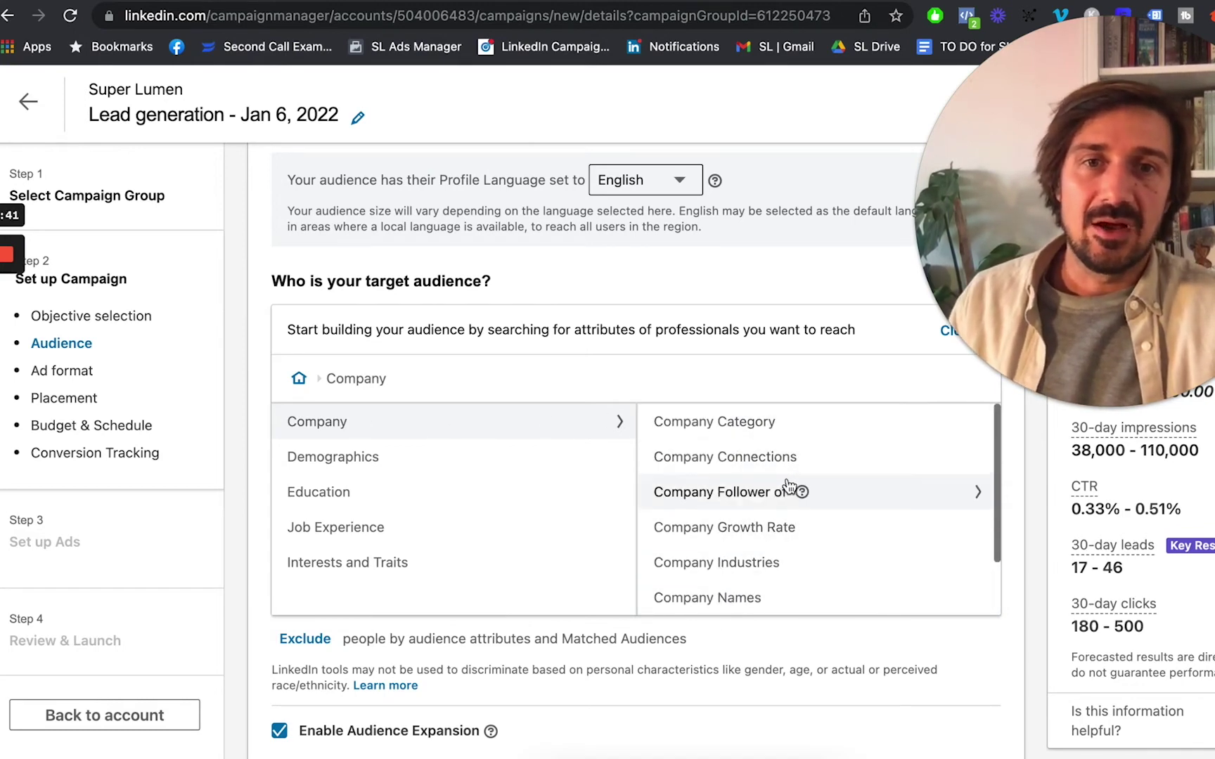
{"action": "scroll", "coordinate": [759, 527], "scroll_direction": "down", "scroll_amount": 1}
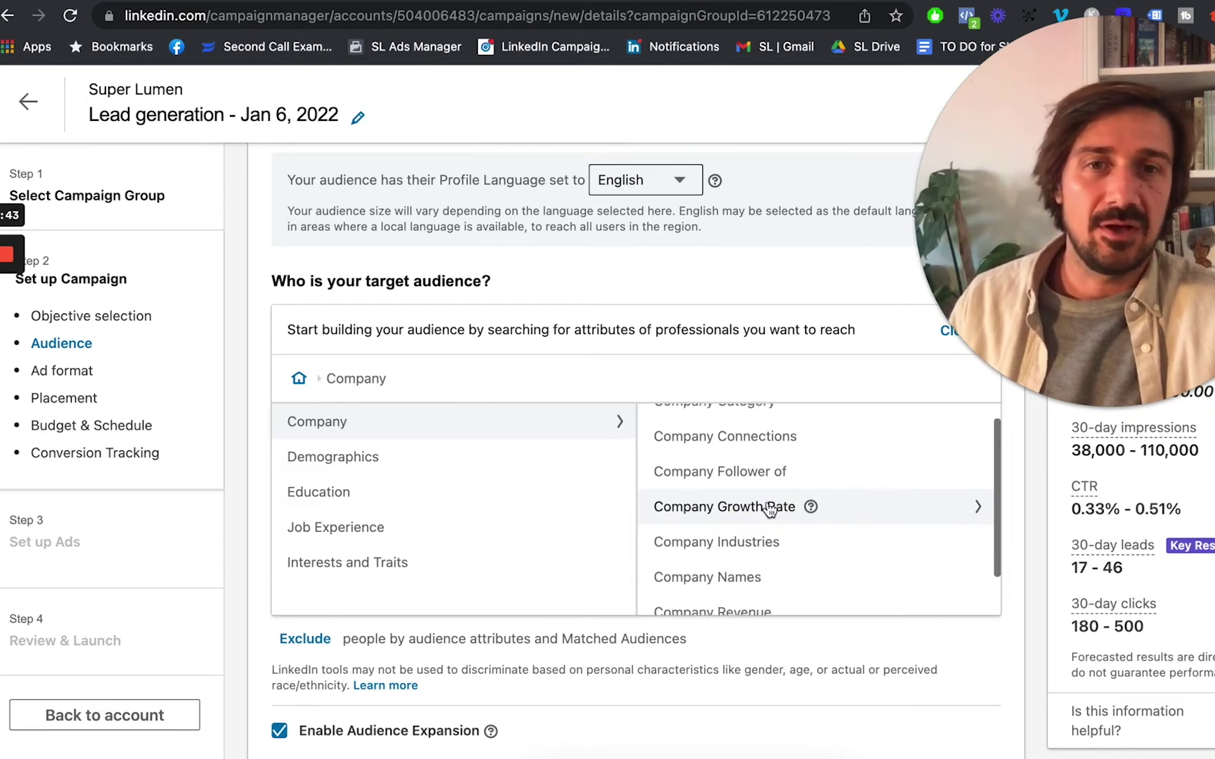
{"action": "scroll", "coordinate": [793, 511], "scroll_direction": "down", "scroll_amount": 1}
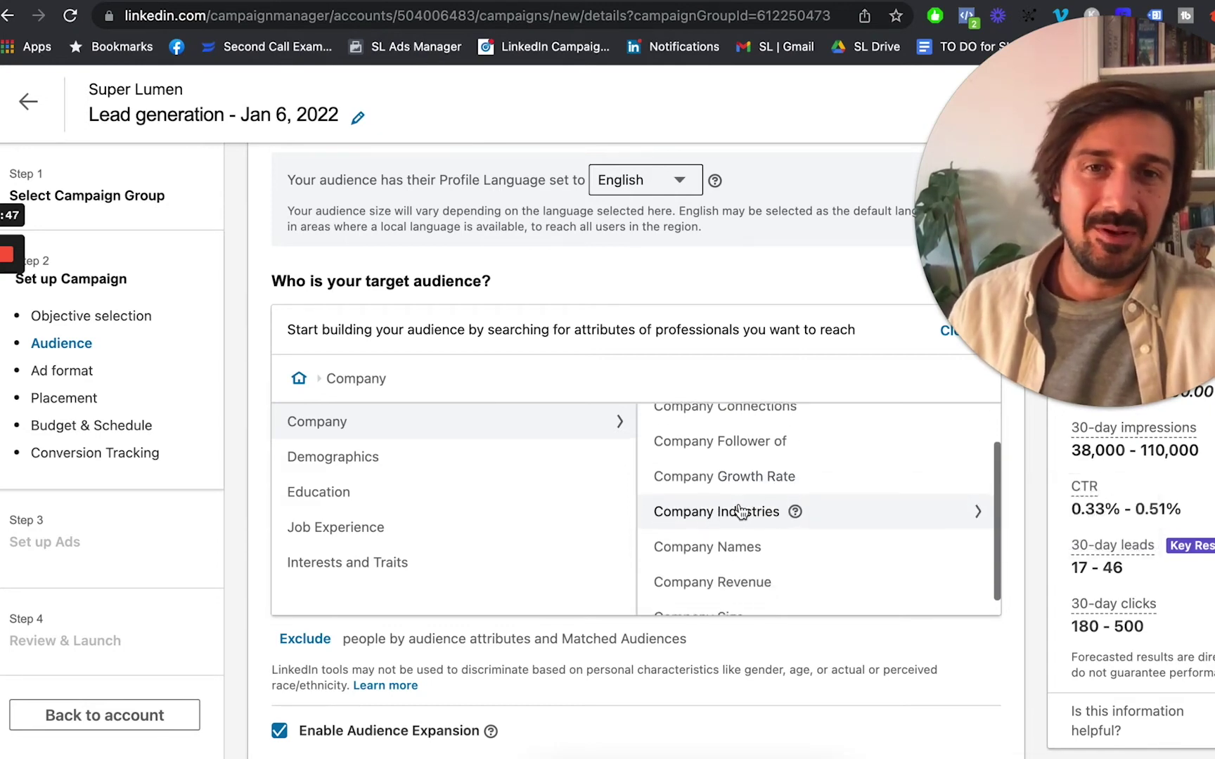
{"action": "scroll", "coordinate": [743, 555], "scroll_direction": "up", "scroll_amount": 1}
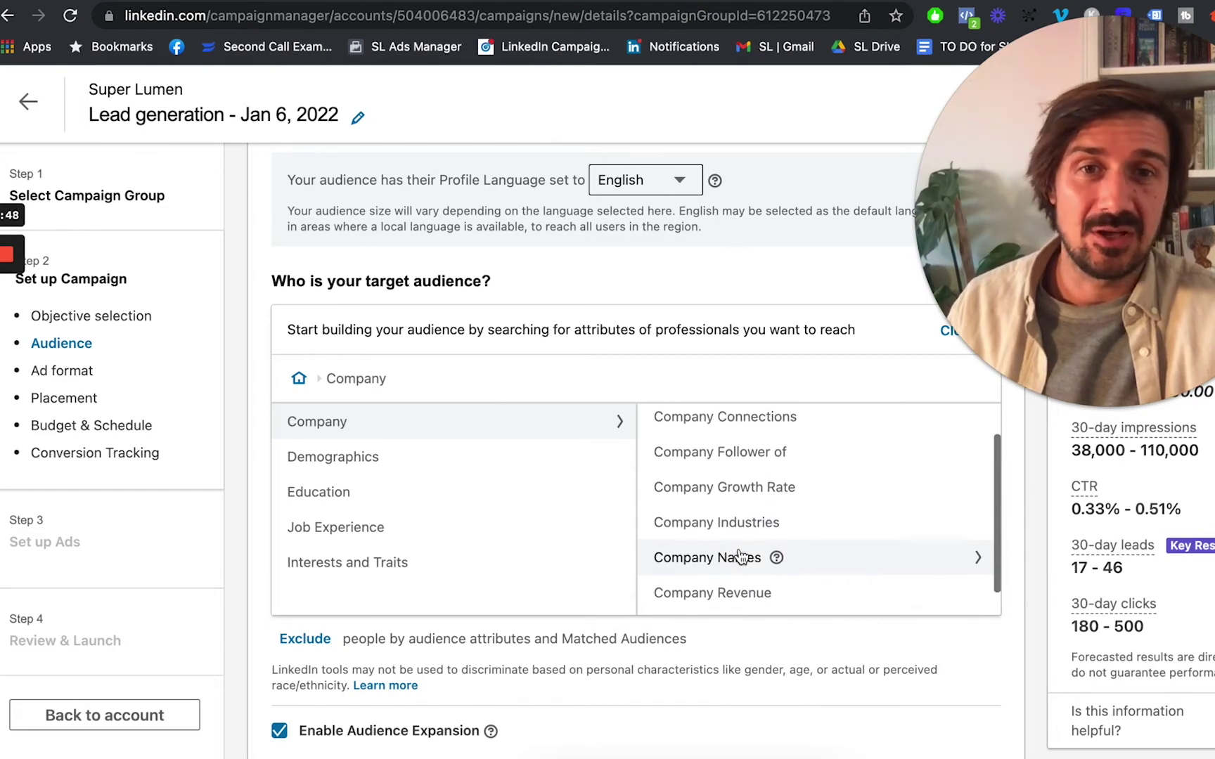
{"action": "left_click", "coordinate": [742, 543]}
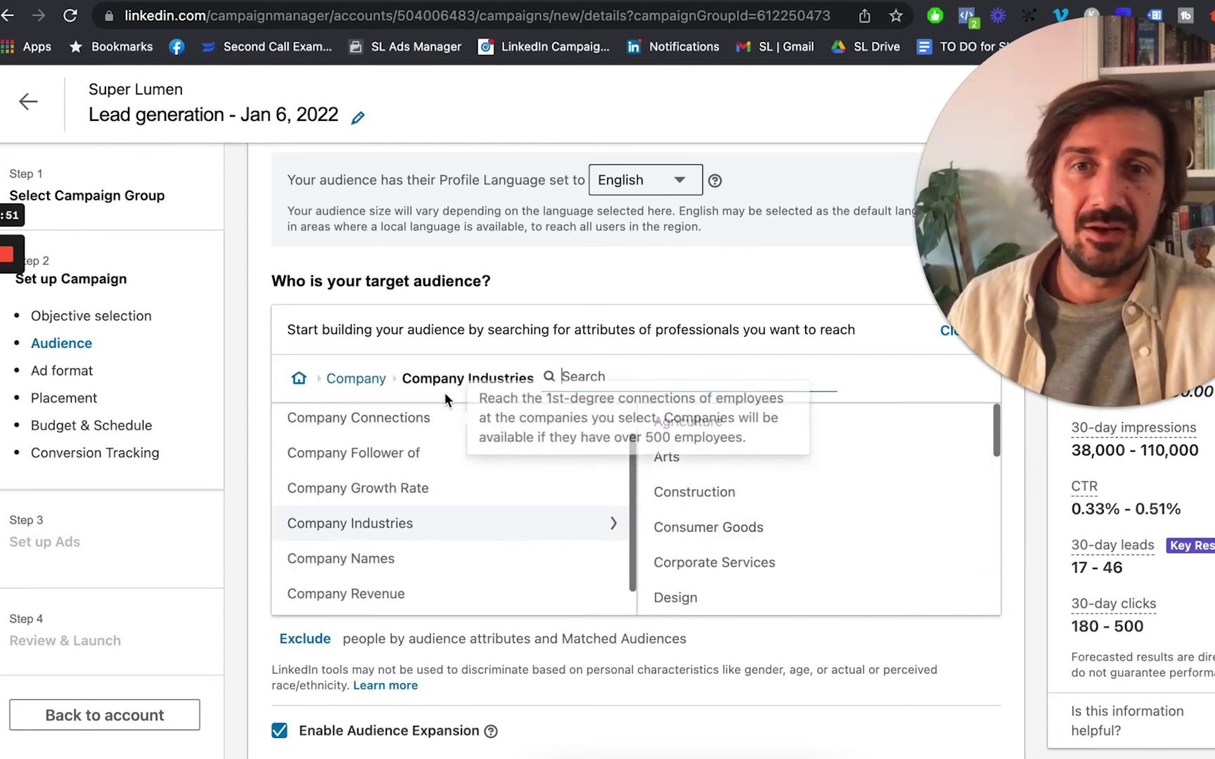
{"action": "left_click", "coordinate": [365, 379]}
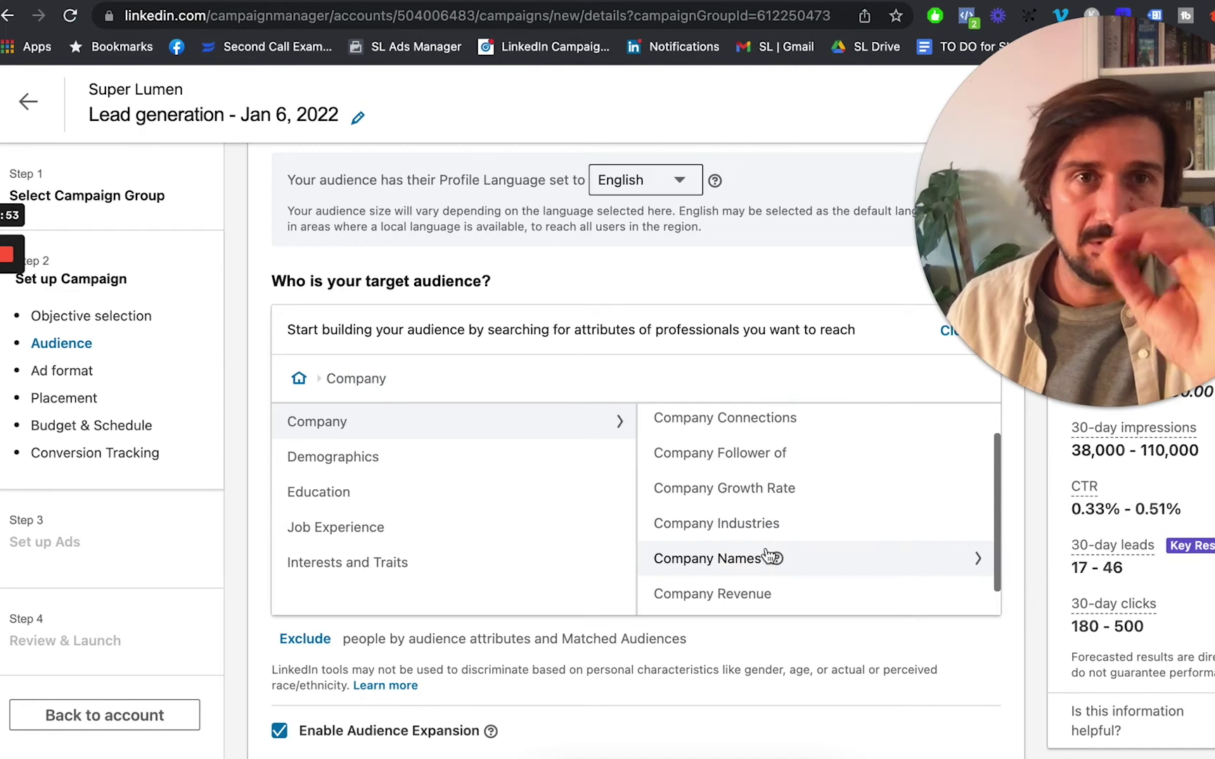
Step: Examine the targeting attributes offered under Demographics, Education, Job Experience, and Interests and Traits
{"action": "left_click", "coordinate": [374, 465]}
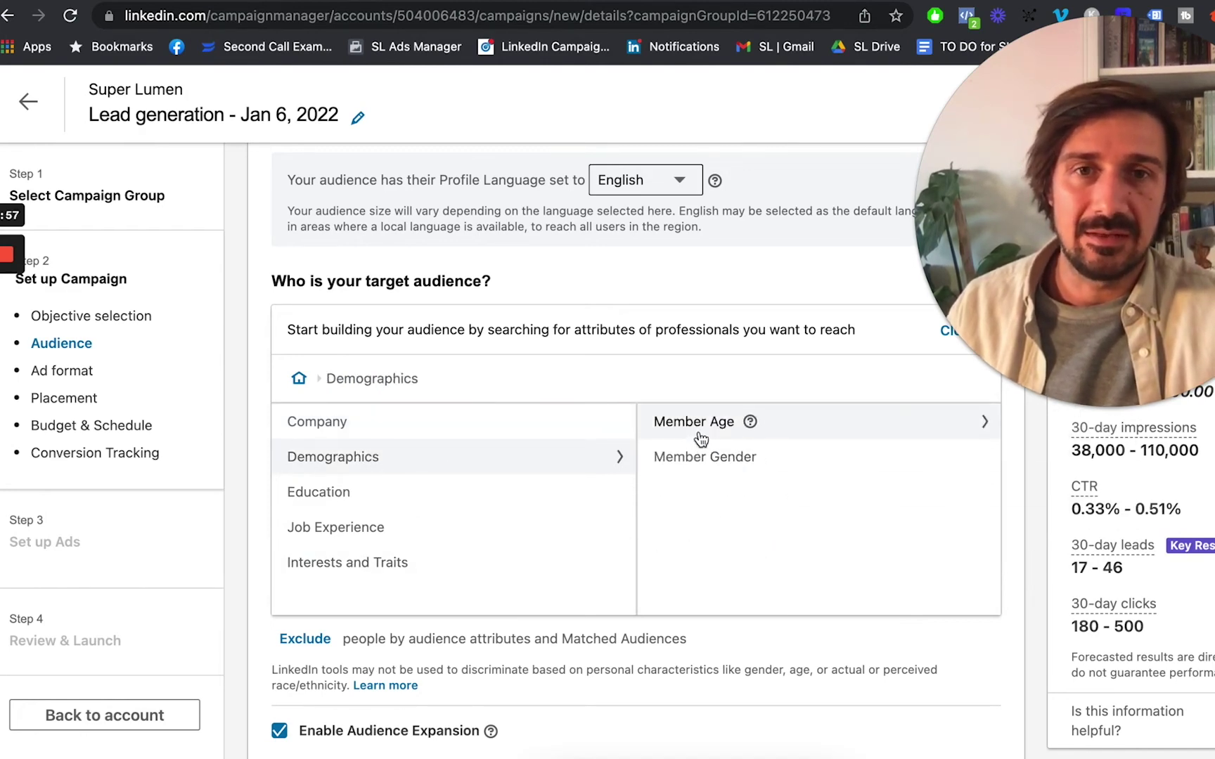
{"action": "mouse_move", "coordinate": [727, 430]}
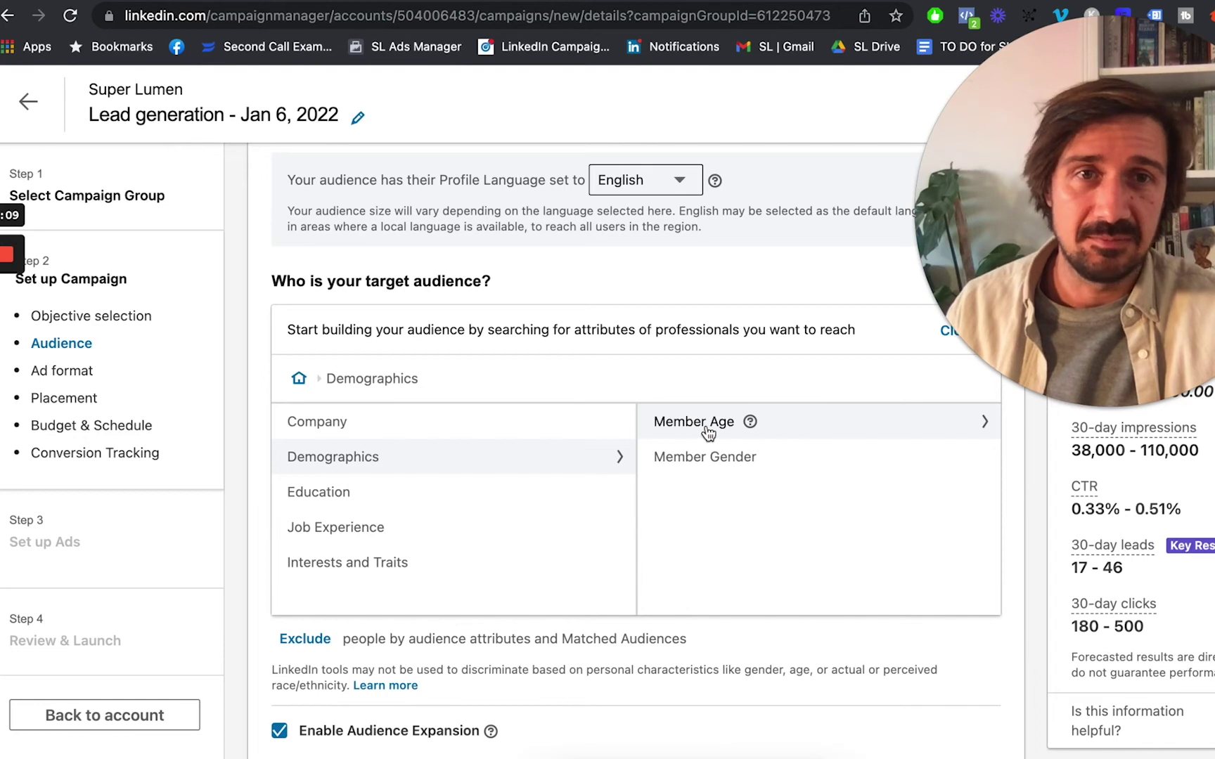
{"action": "left_click", "coordinate": [408, 496]}
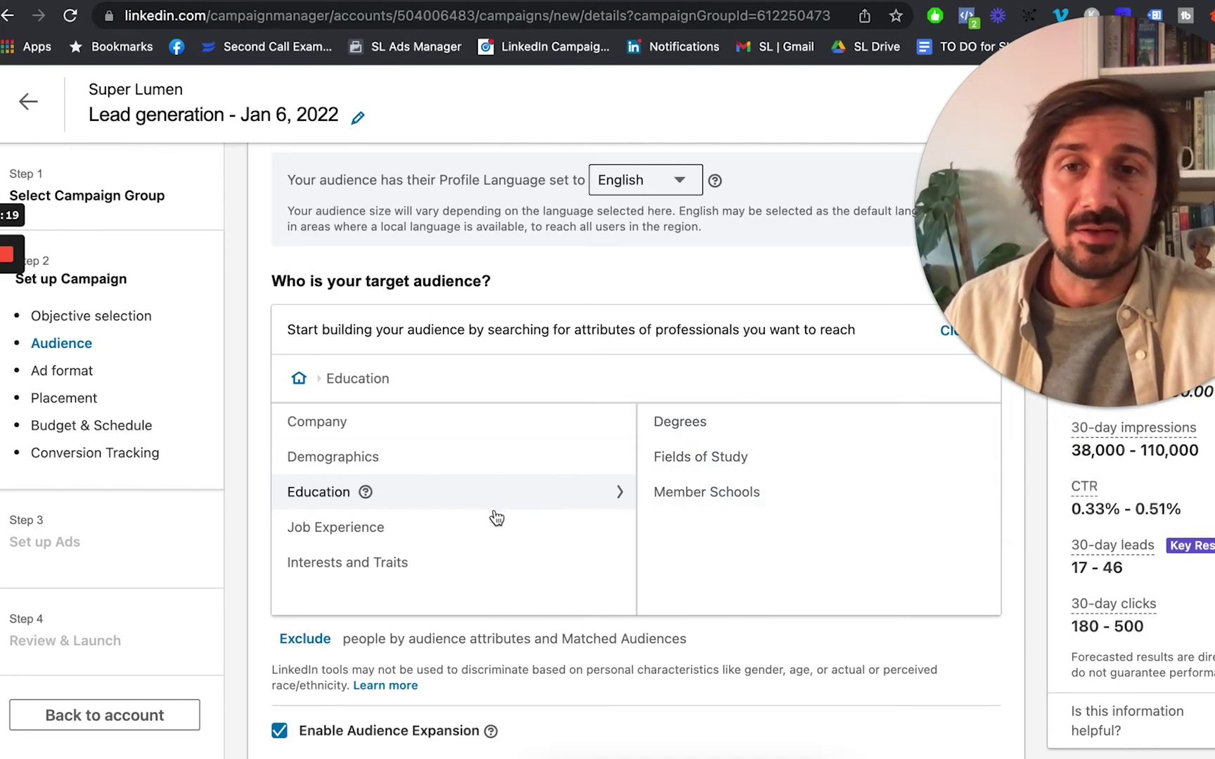
{"action": "left_click", "coordinate": [523, 521]}
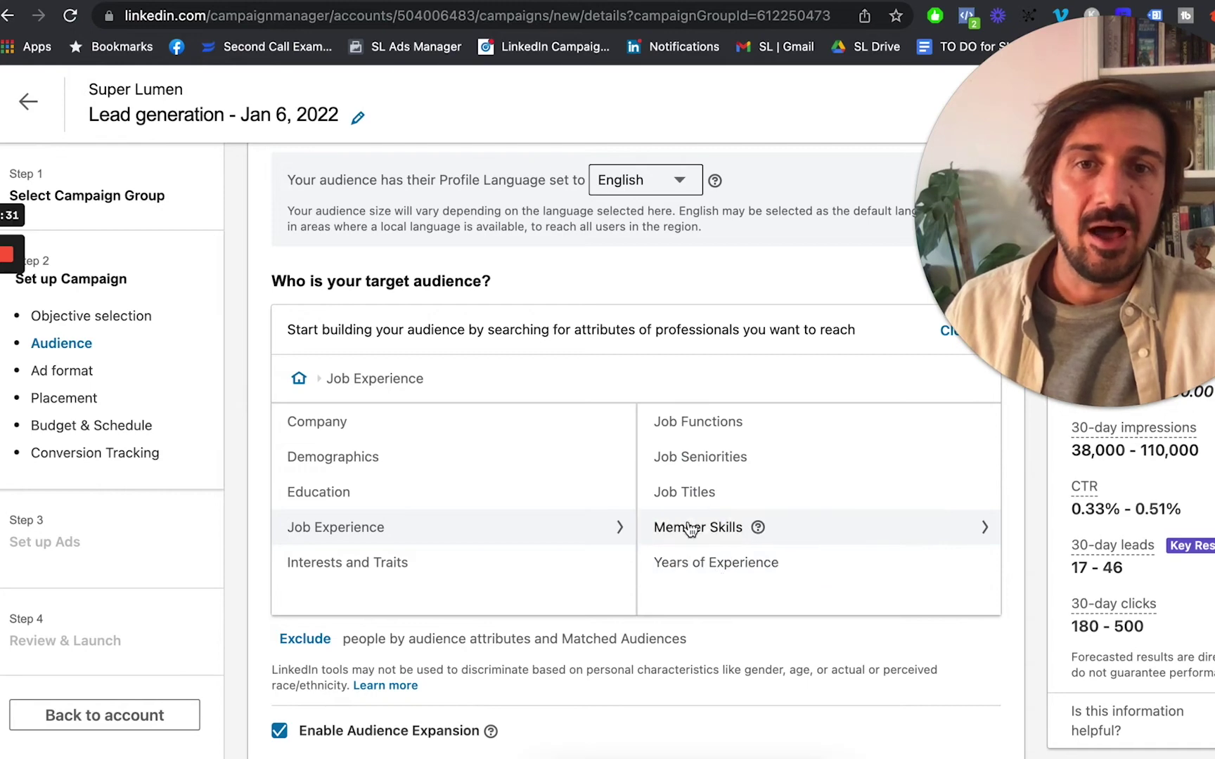
{"action": "left_click", "coordinate": [389, 574]}
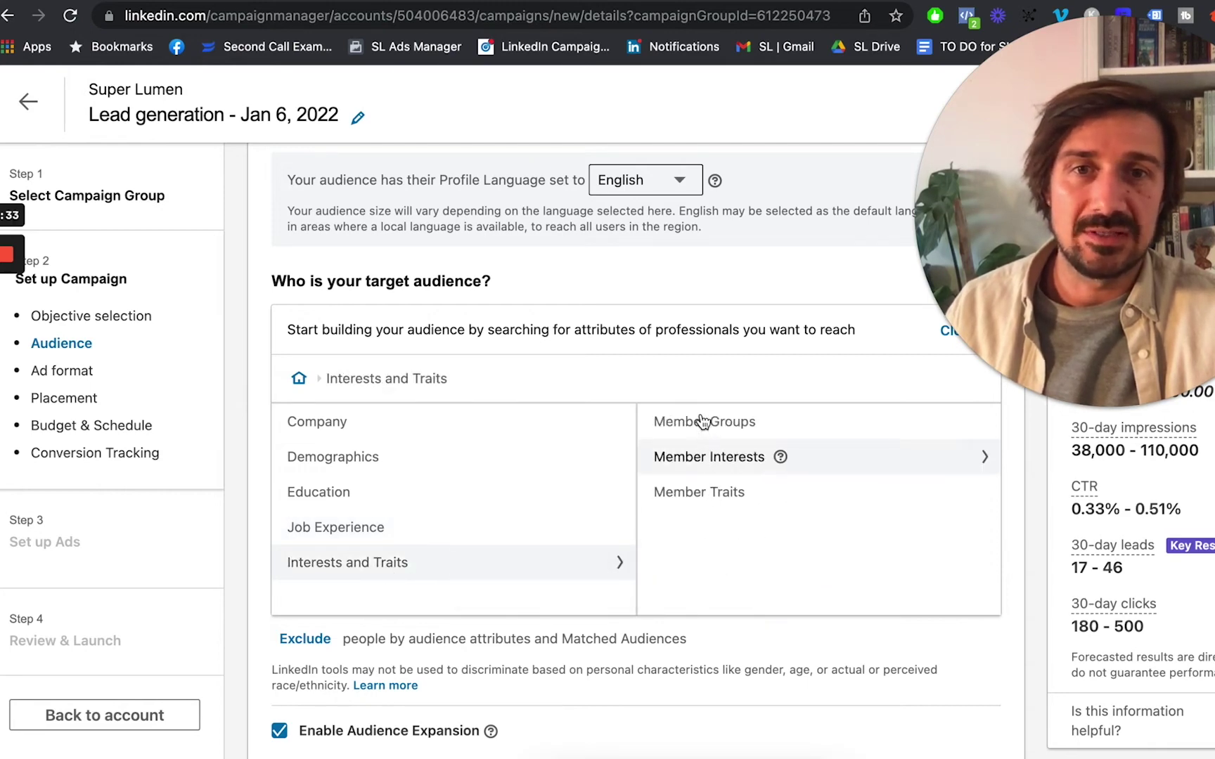
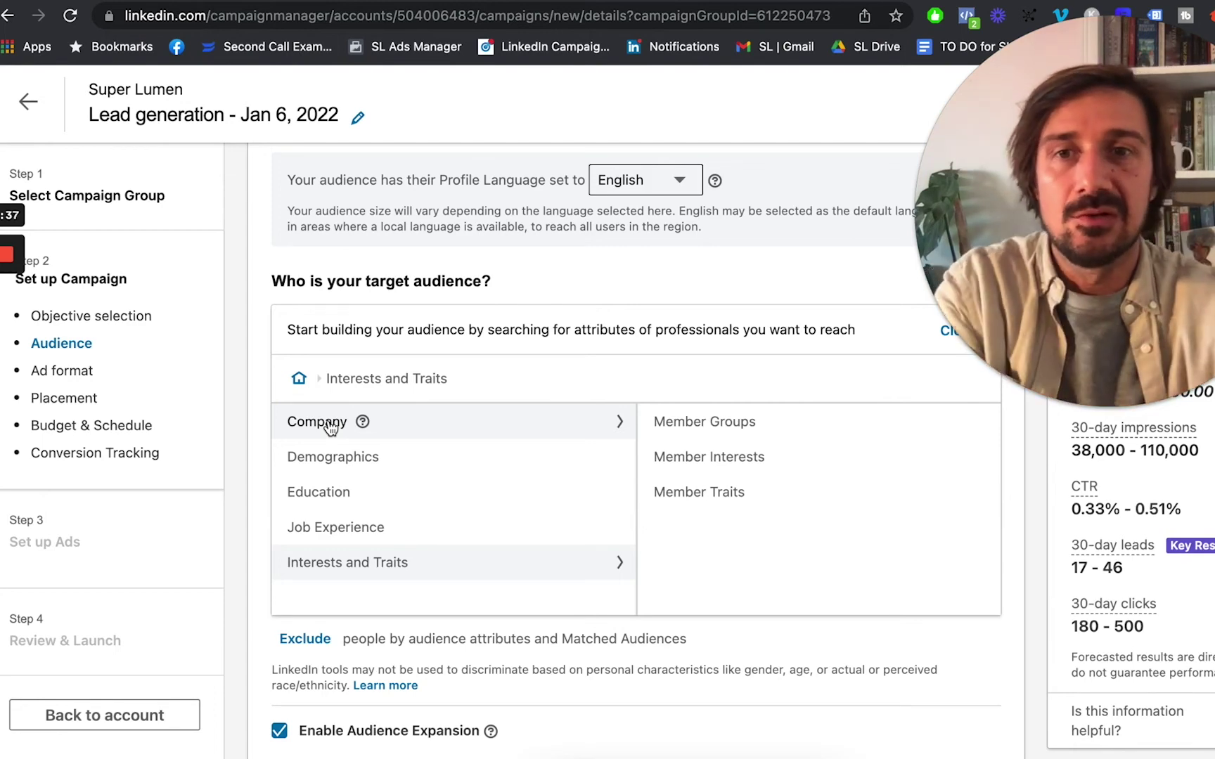
Step: Compare the Job Experience attributes with those under Interests and Traits, finishing in Job Experience
{"action": "left_click", "coordinate": [332, 536]}
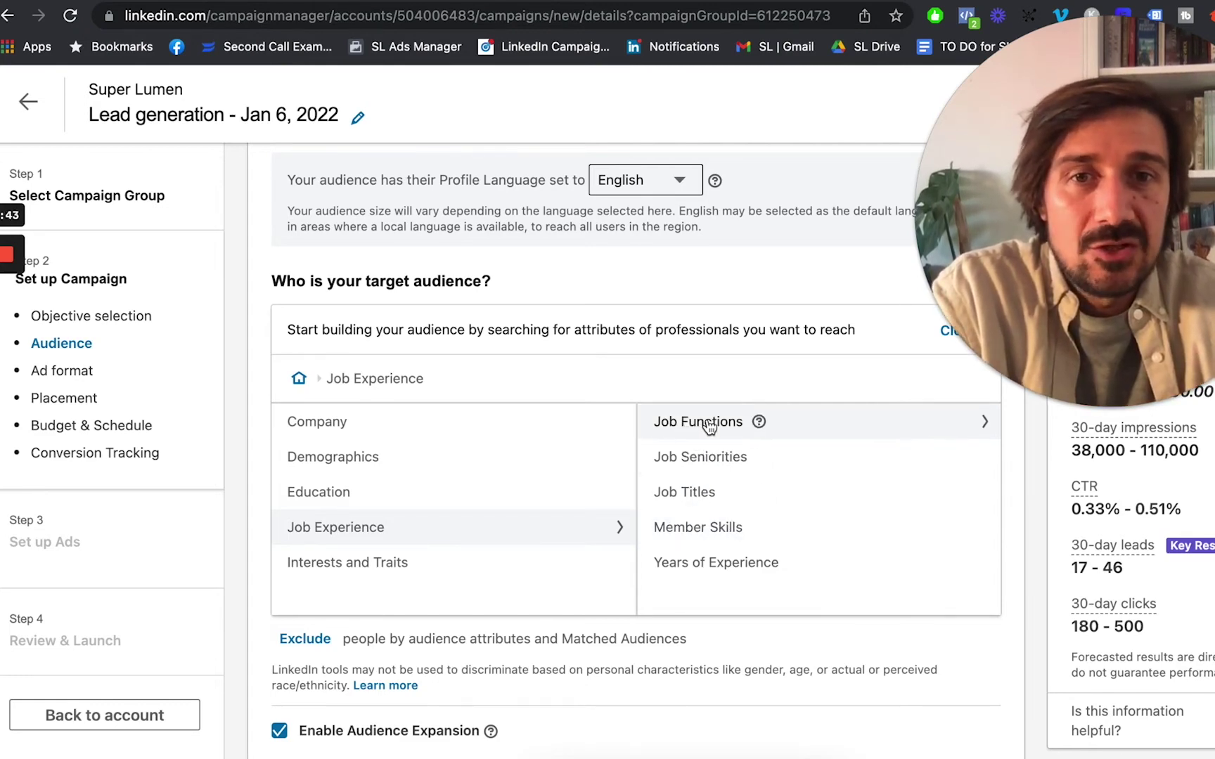
{"action": "left_click", "coordinate": [413, 566]}
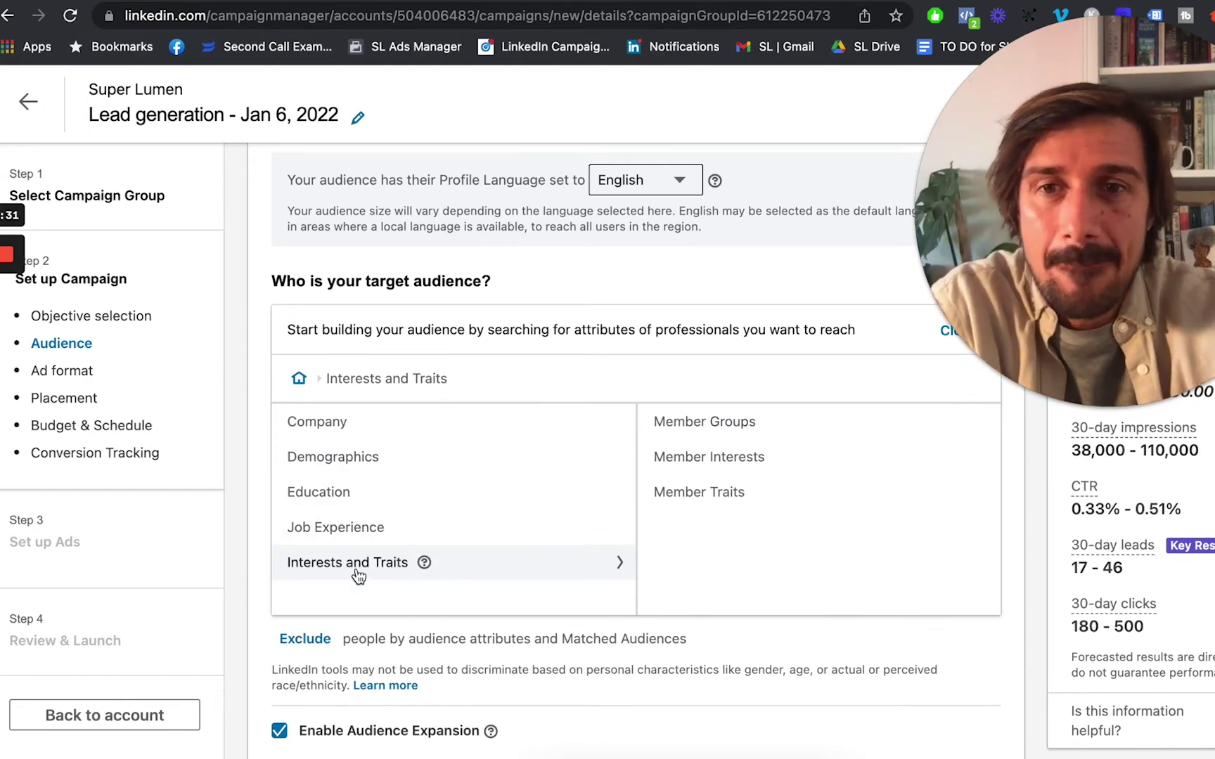
{"action": "left_click", "coordinate": [398, 528]}
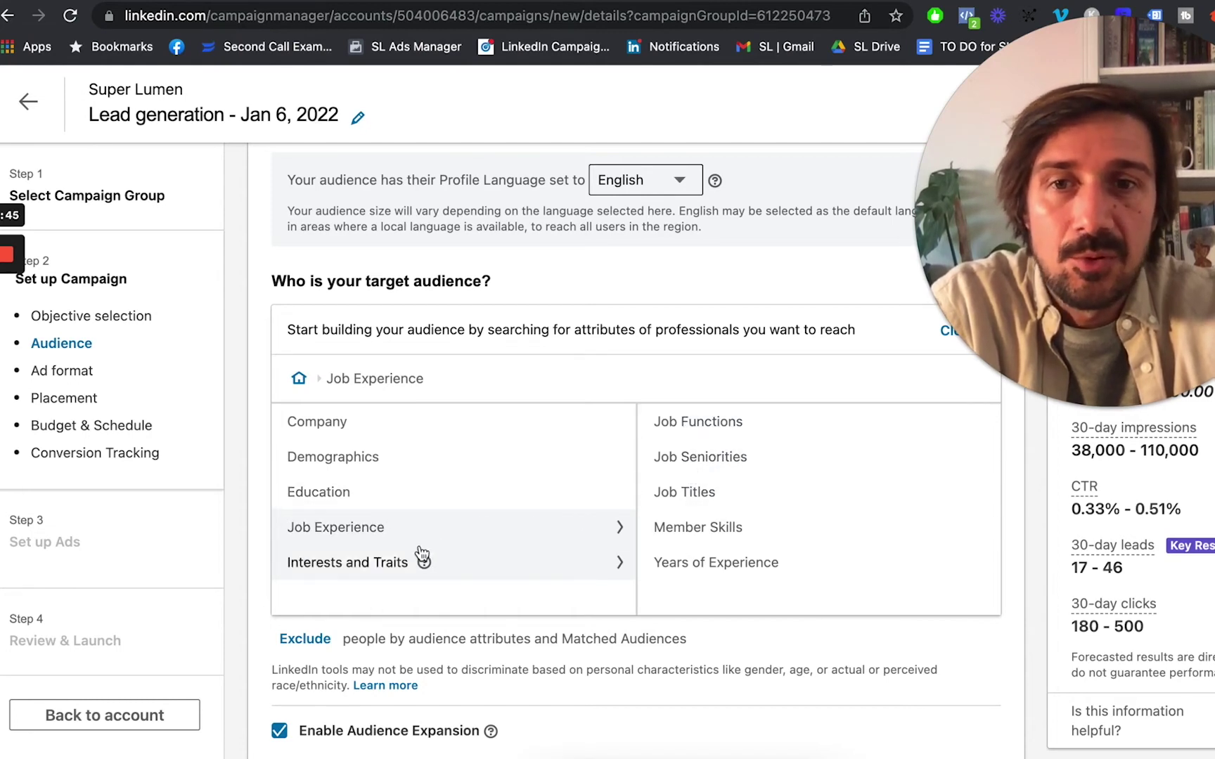
{"action": "mouse_move", "coordinate": [412, 568]}
{"action": "mouse_move", "coordinate": [380, 524]}
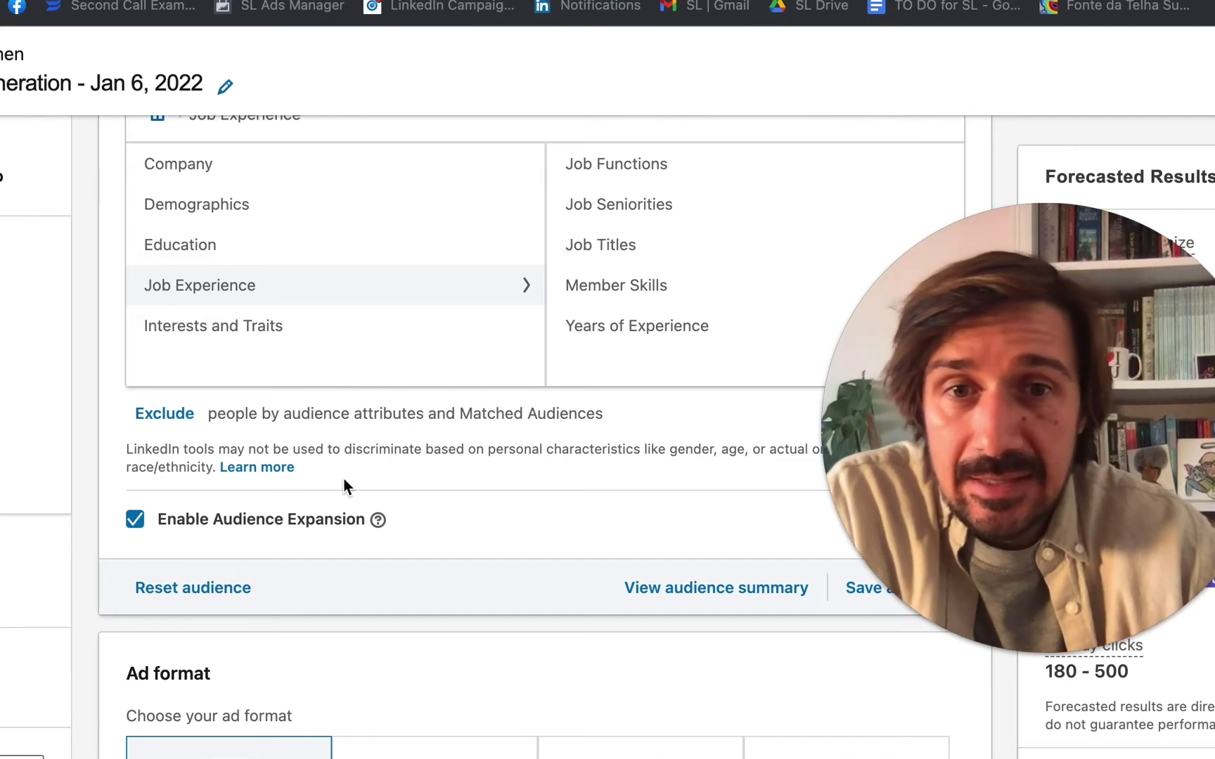
Step: Turn off Audience Expansion for the campaign's audience and review the ad format choices
{"action": "left_click", "coordinate": [133, 519]}
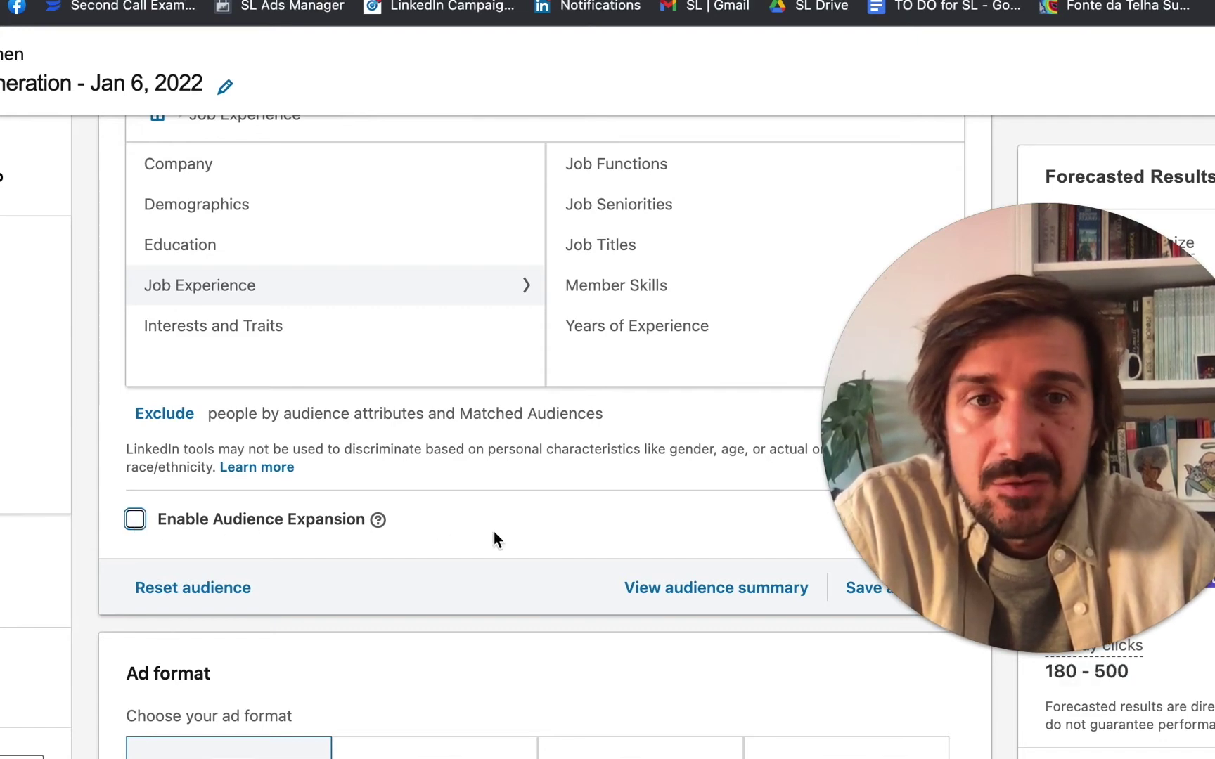
{"action": "left_click", "coordinate": [623, 517]}
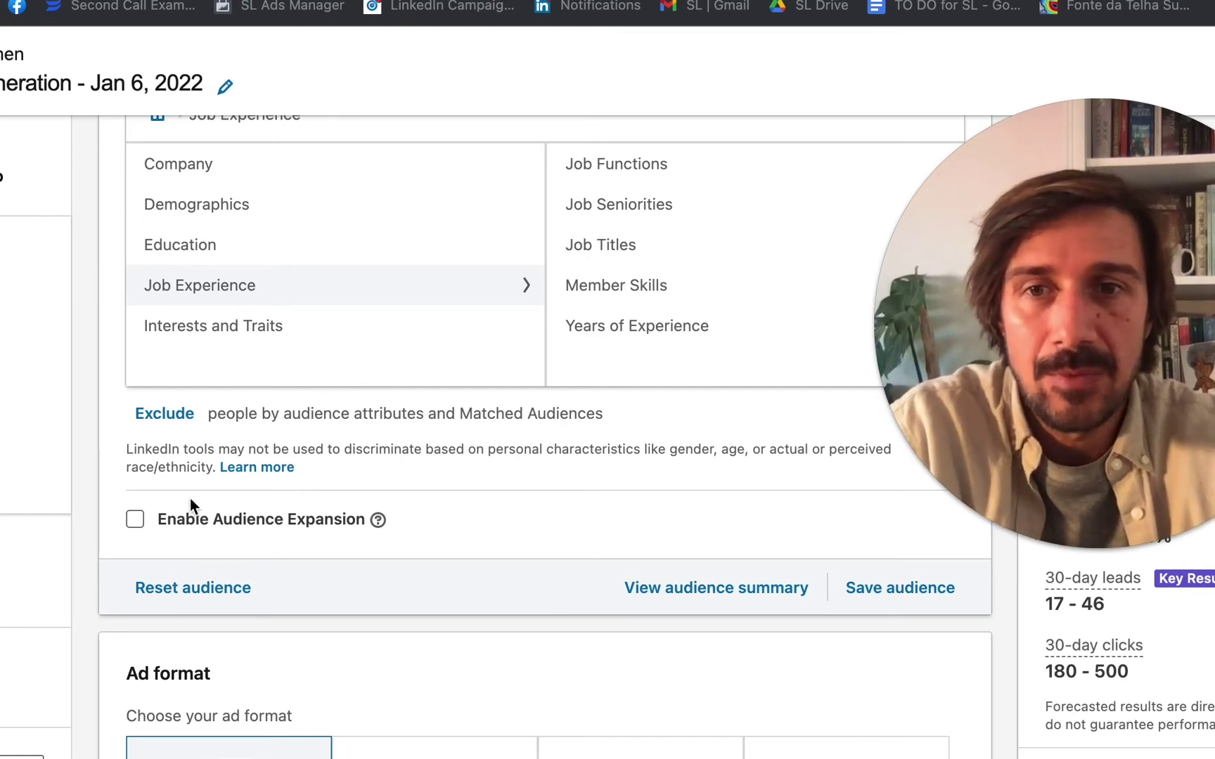
{"action": "scroll", "coordinate": [284, 528], "scroll_direction": "down", "scroll_amount": 2}
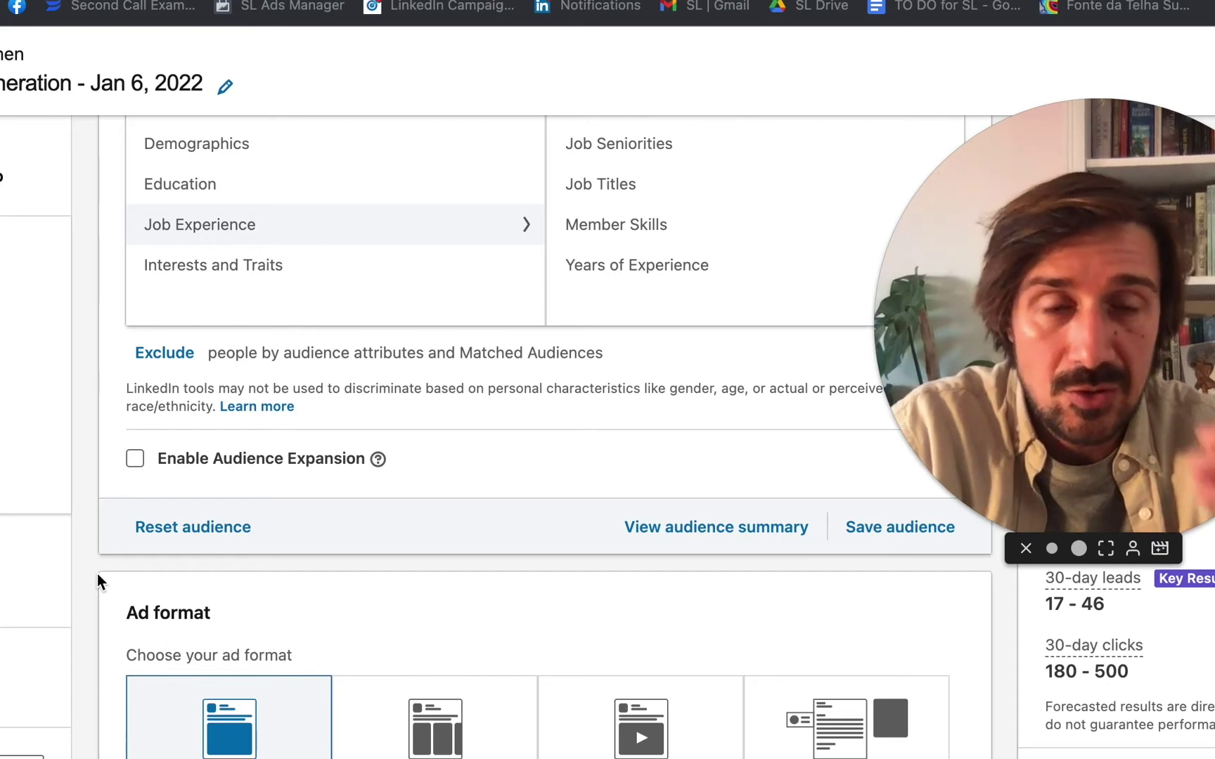
{"action": "scroll", "coordinate": [97, 578], "scroll_direction": "down", "scroll_amount": 3}
{"action": "scroll", "coordinate": [97, 574], "scroll_direction": "down", "scroll_amount": 2}
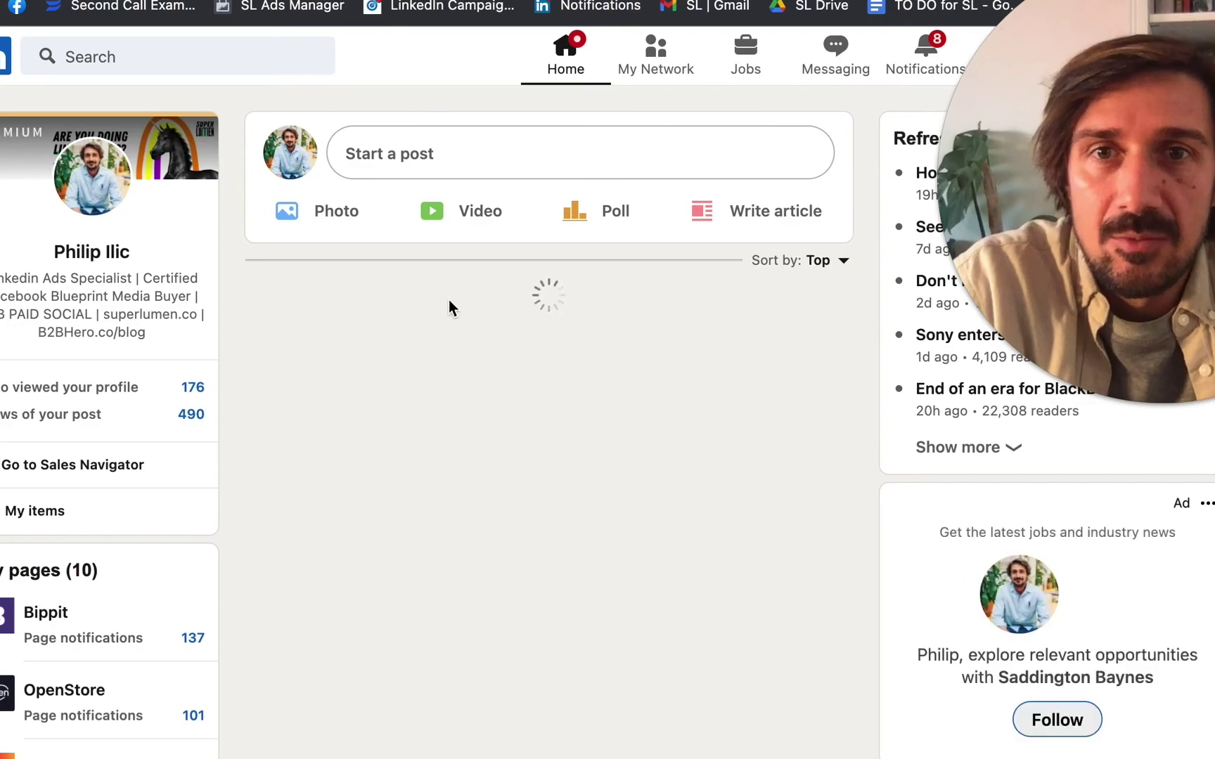
Step: Switch to the LinkedIn home feed and browse the posts for examples of the ad formats
{"action": "scroll", "coordinate": [699, 484], "scroll_direction": "down", "scroll_amount": 2}
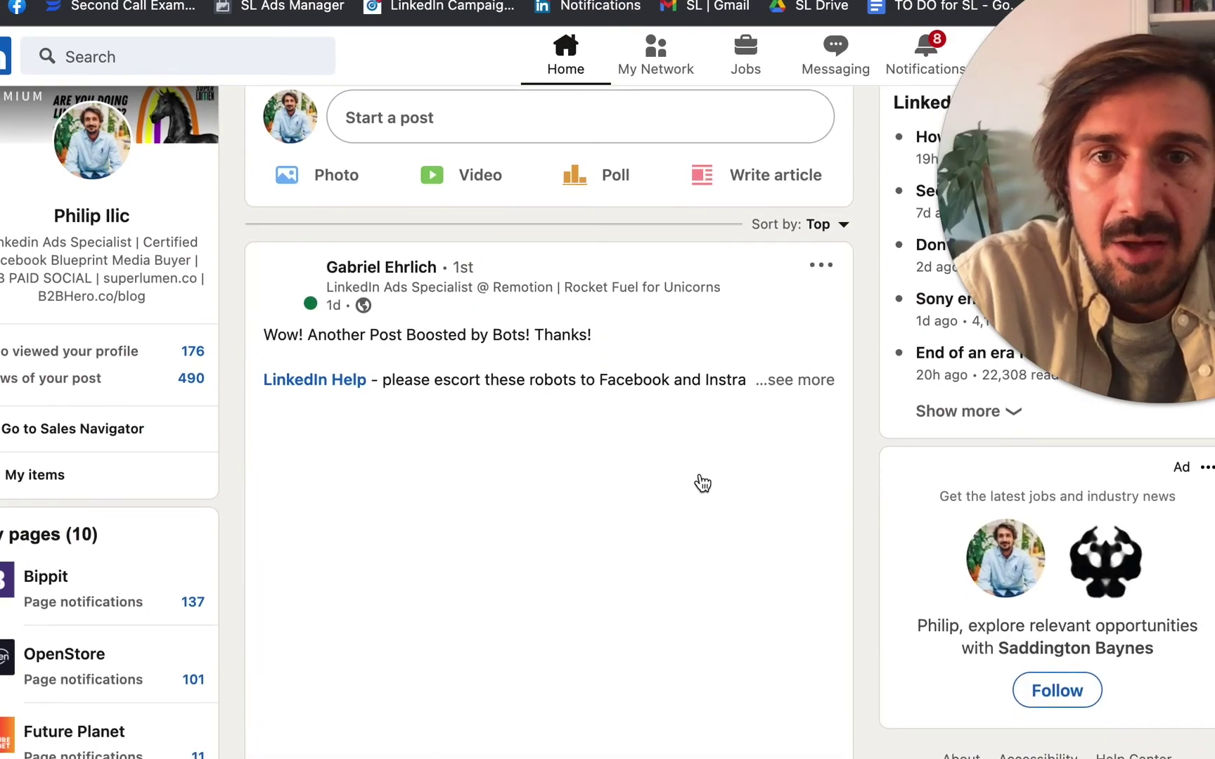
{"action": "scroll", "coordinate": [702, 482], "scroll_direction": "down", "scroll_amount": 12}
{"action": "scroll", "coordinate": [702, 482], "scroll_direction": "up", "scroll_amount": 10}
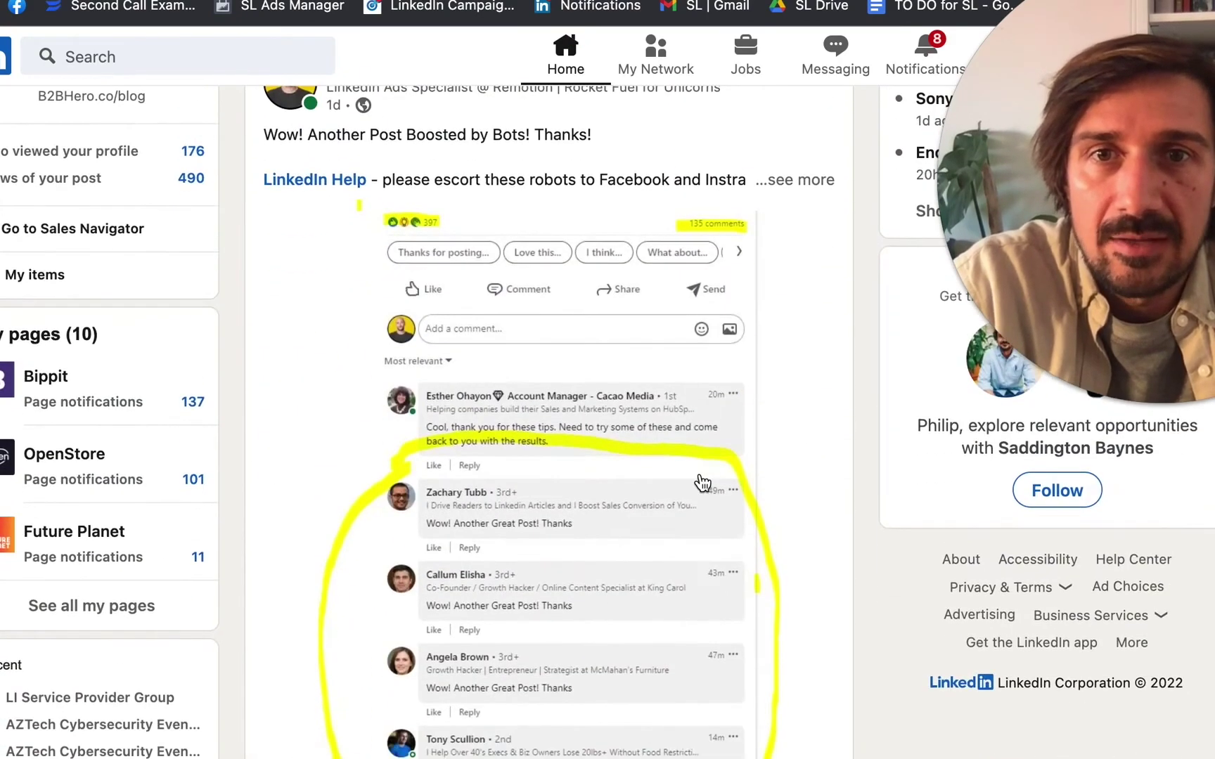
{"action": "scroll", "coordinate": [702, 482], "scroll_direction": "down", "scroll_amount": 3}
{"action": "scroll", "coordinate": [702, 483], "scroll_direction": "down", "scroll_amount": 10}
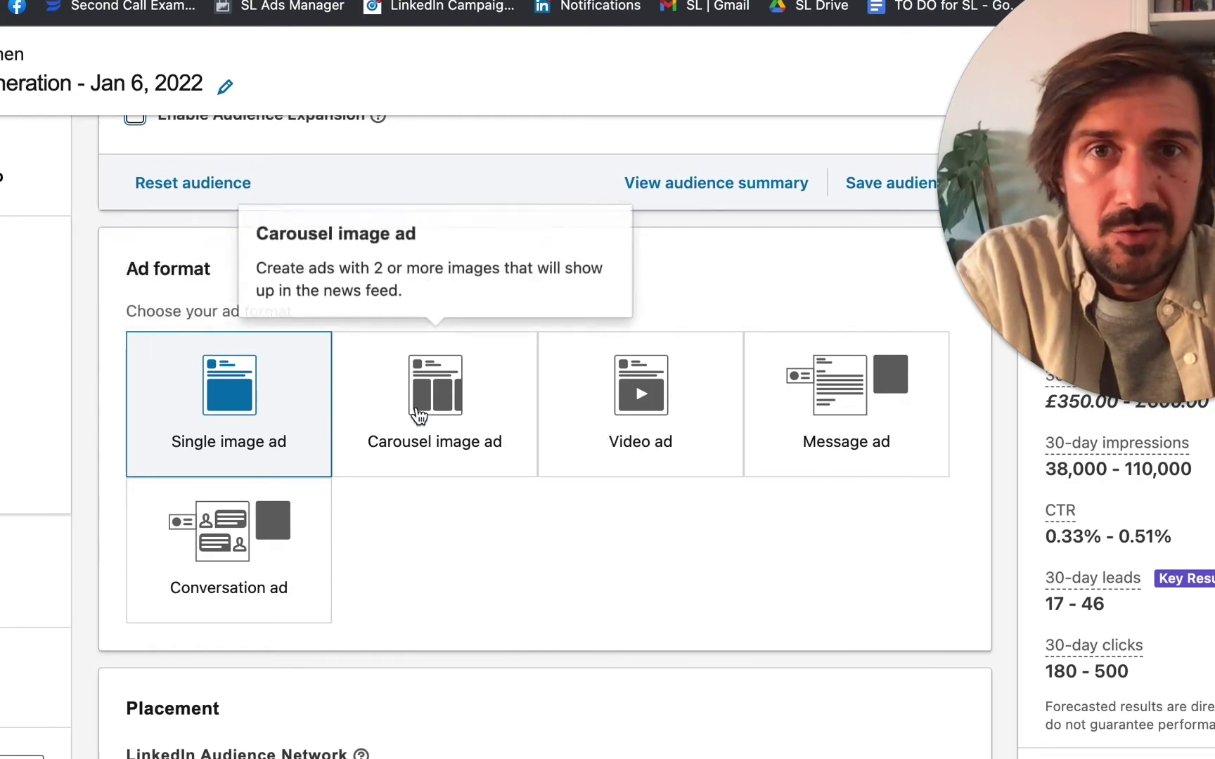
Step: Look at a promoted image post in the LinkedIn feed, and return to the campaign to examine the Message ad and Conversation ad formats
{"action": "scroll", "coordinate": [417, 408], "scroll_direction": "up", "scroll_amount": 10}
{"action": "scroll", "coordinate": [417, 407], "scroll_direction": "down", "scroll_amount": 15}
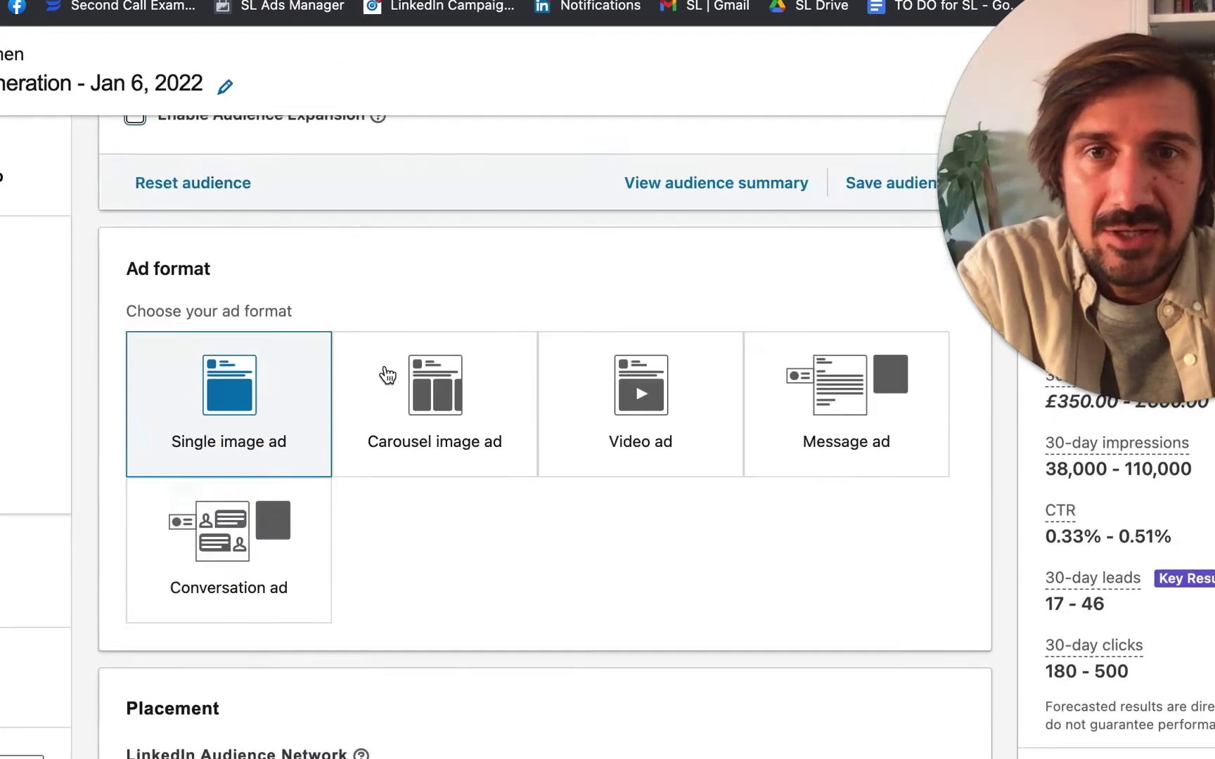
{"action": "scroll", "coordinate": [386, 366], "scroll_direction": "up", "scroll_amount": 3}
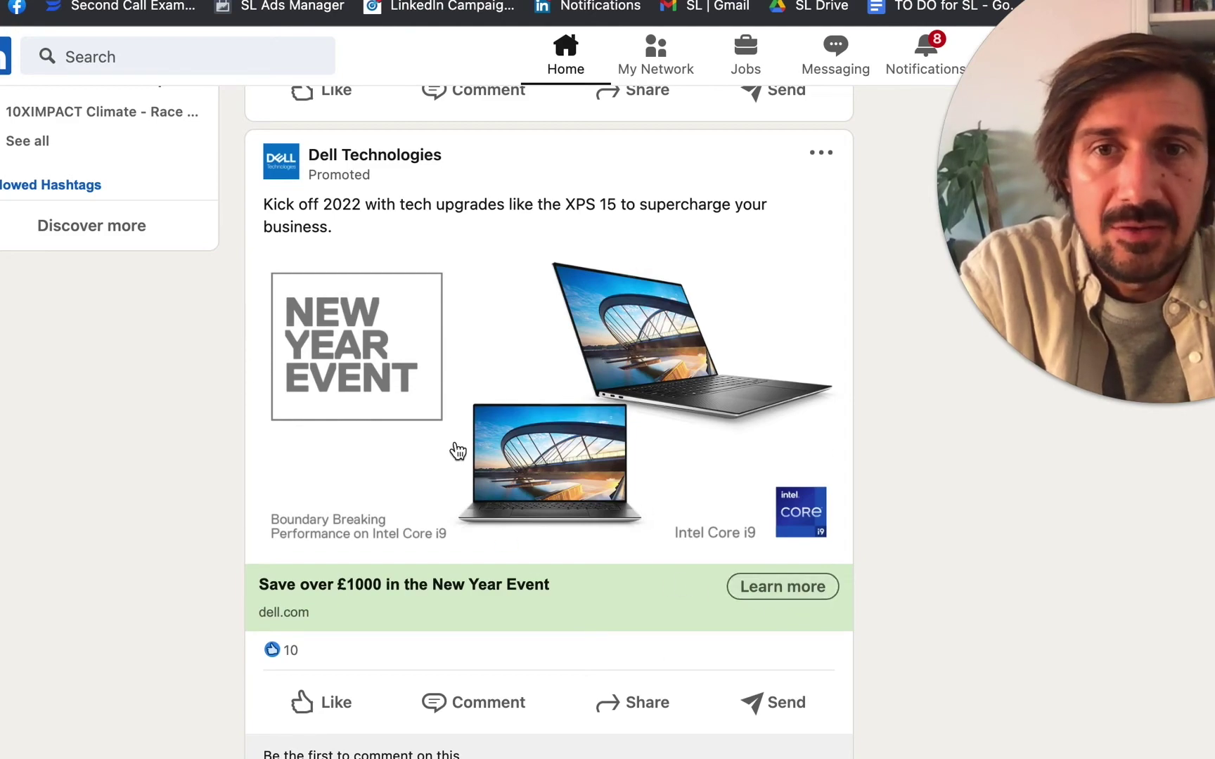
{"action": "scroll", "coordinate": [460, 378], "scroll_direction": "down", "scroll_amount": 1}
{"action": "scroll", "coordinate": [461, 378], "scroll_direction": "down", "scroll_amount": 10}
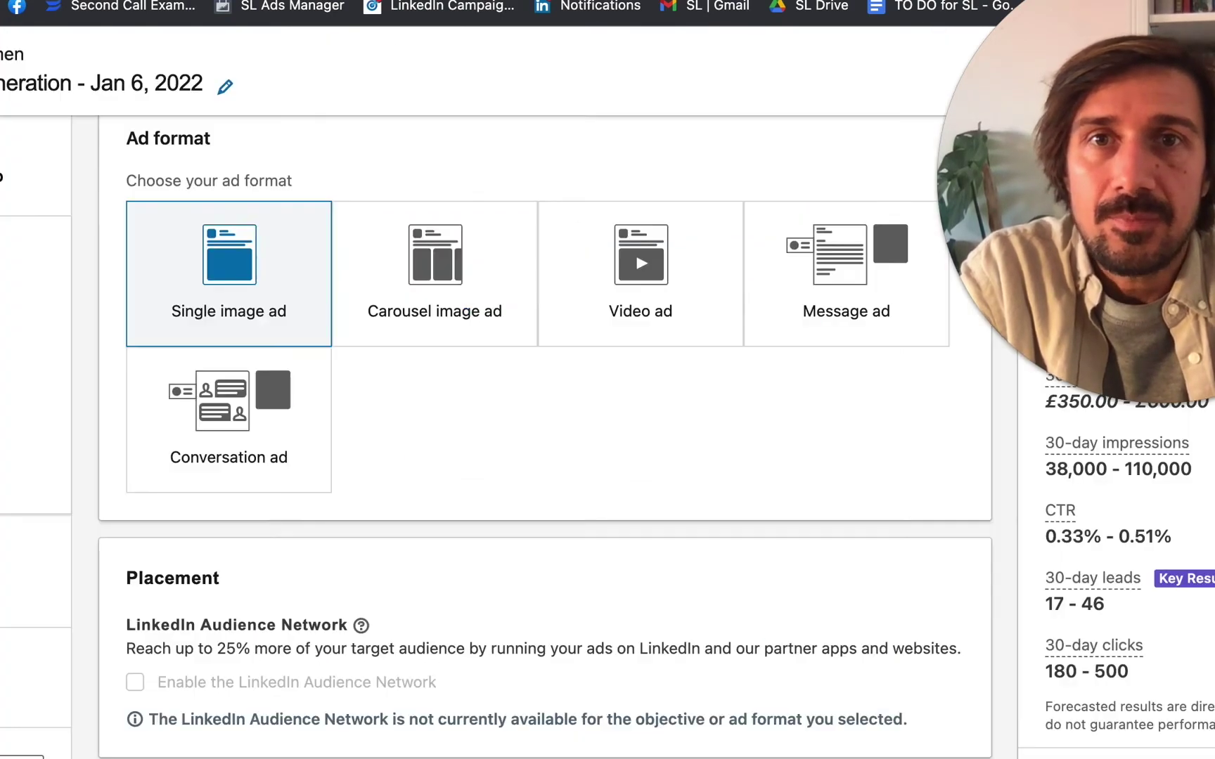
{"action": "mouse_move", "coordinate": [878, 340]}
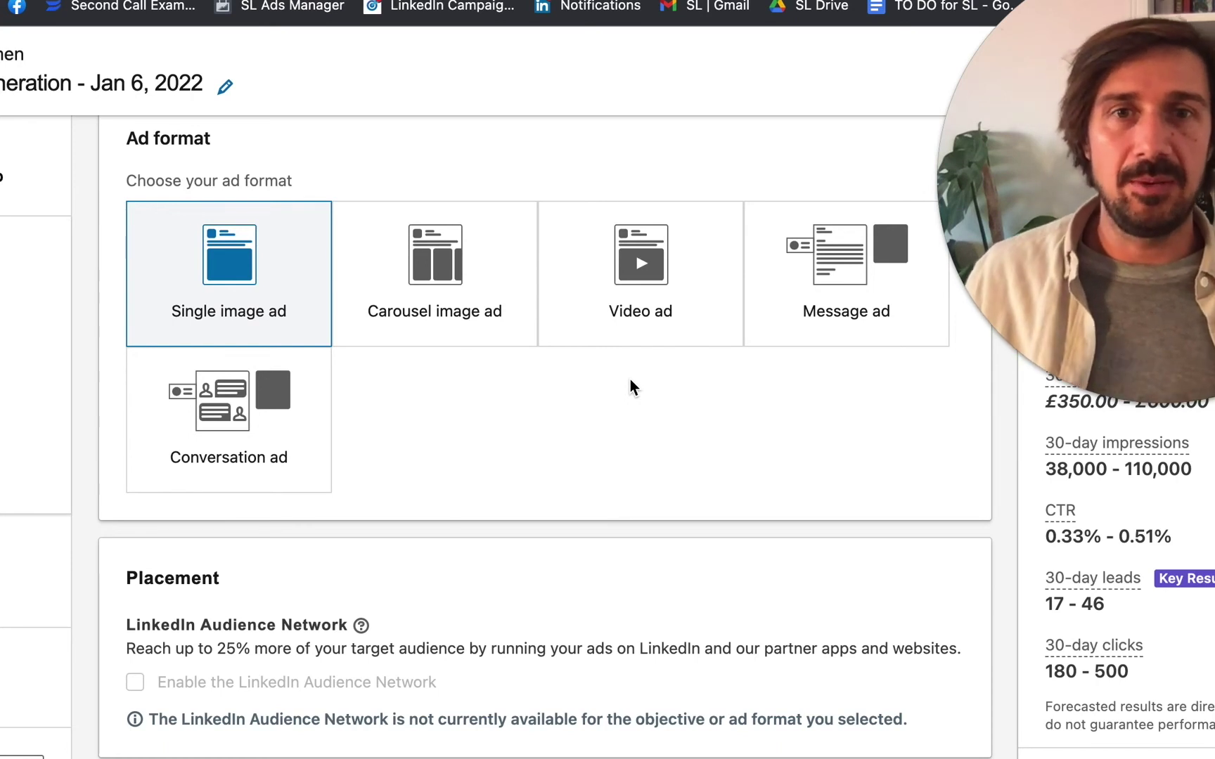
{"action": "mouse_move", "coordinate": [882, 300]}
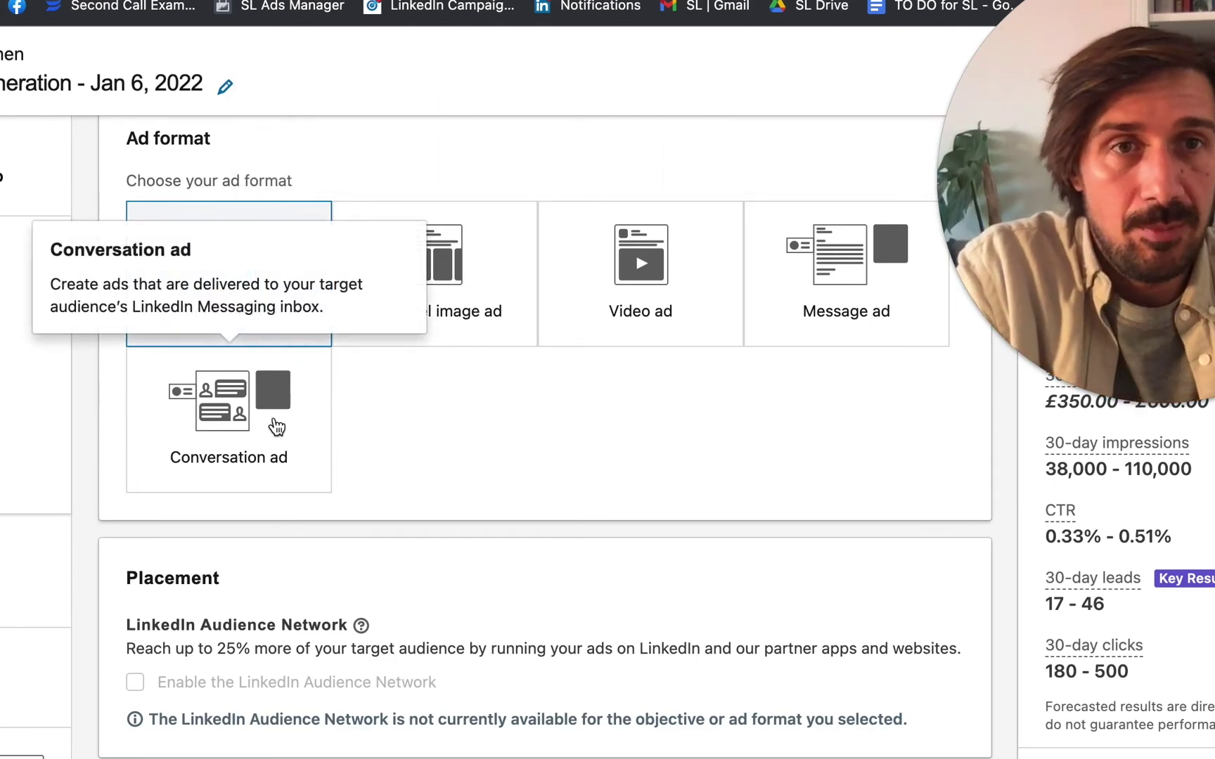
Step: Change the campaign objective to Website visits and examine the ad formats offered for it
{"action": "scroll", "coordinate": [276, 427], "scroll_direction": "up", "scroll_amount": 20}
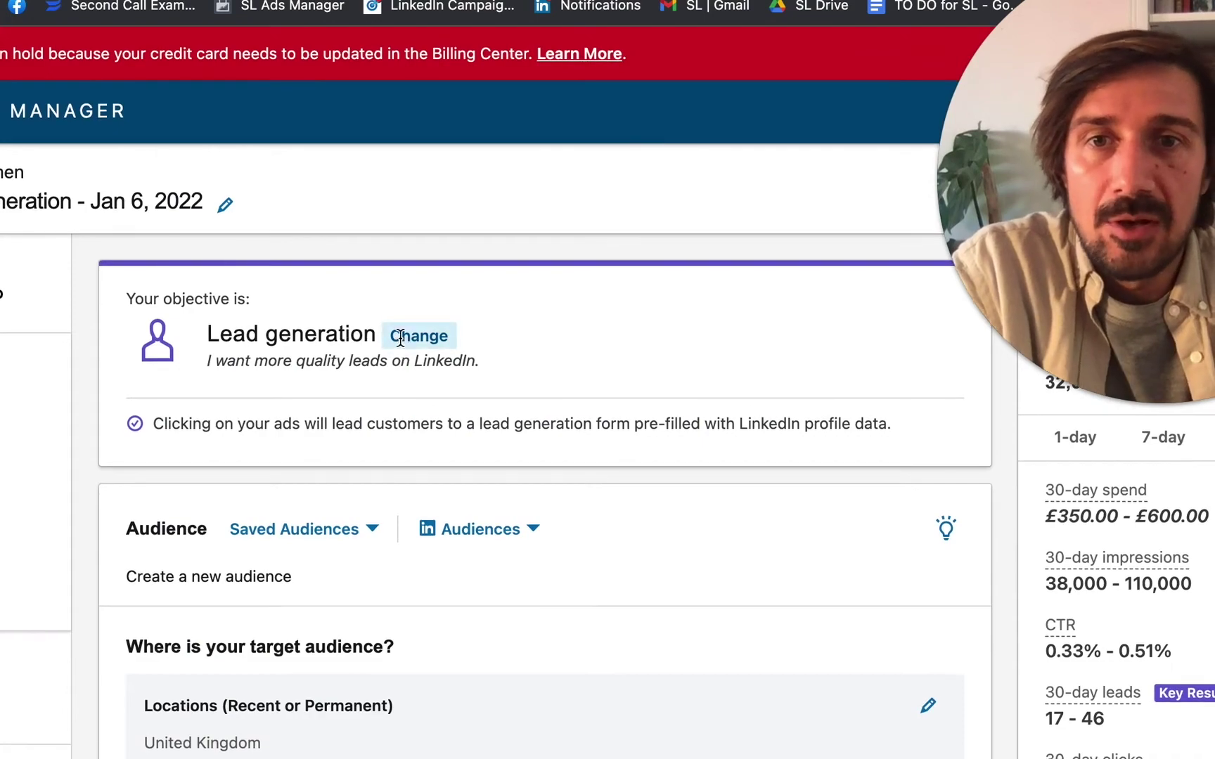
{"action": "left_click", "coordinate": [400, 338]}
{"action": "mouse_move", "coordinate": [515, 480]}
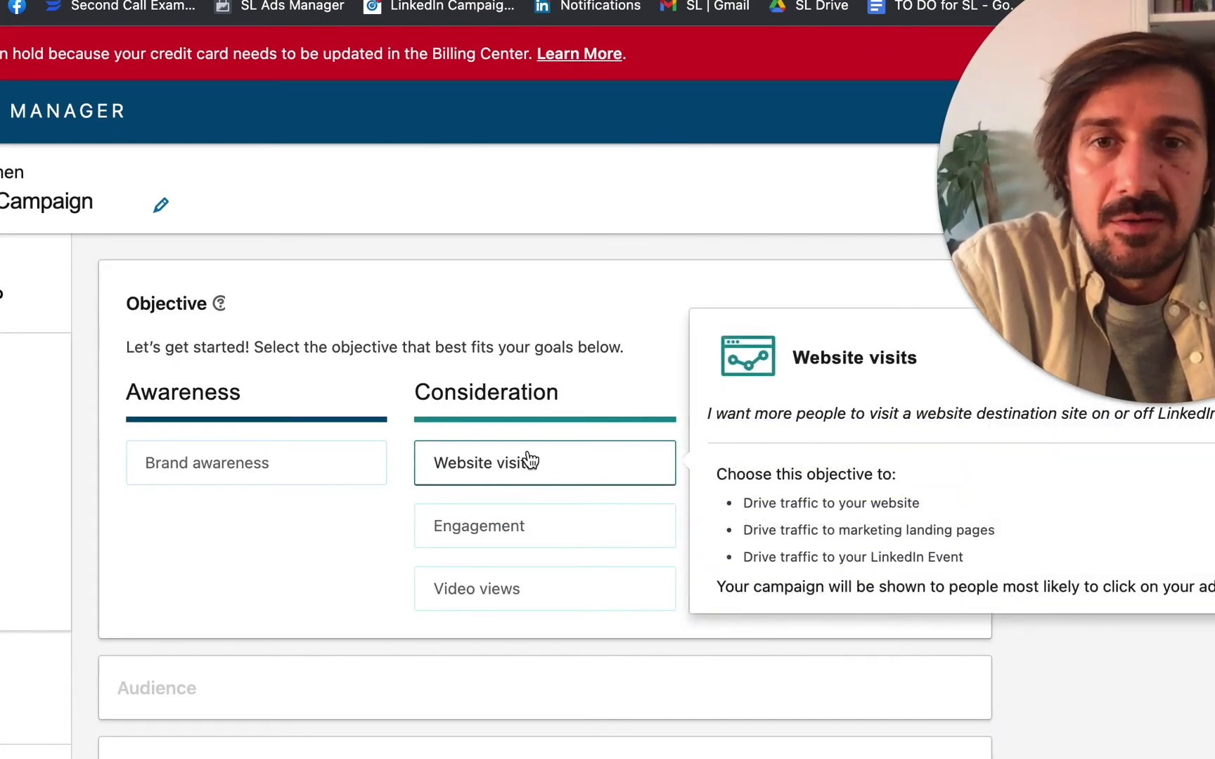
{"action": "left_click", "coordinate": [529, 460]}
{"action": "scroll", "coordinate": [406, 466], "scroll_direction": "down", "scroll_amount": 20}
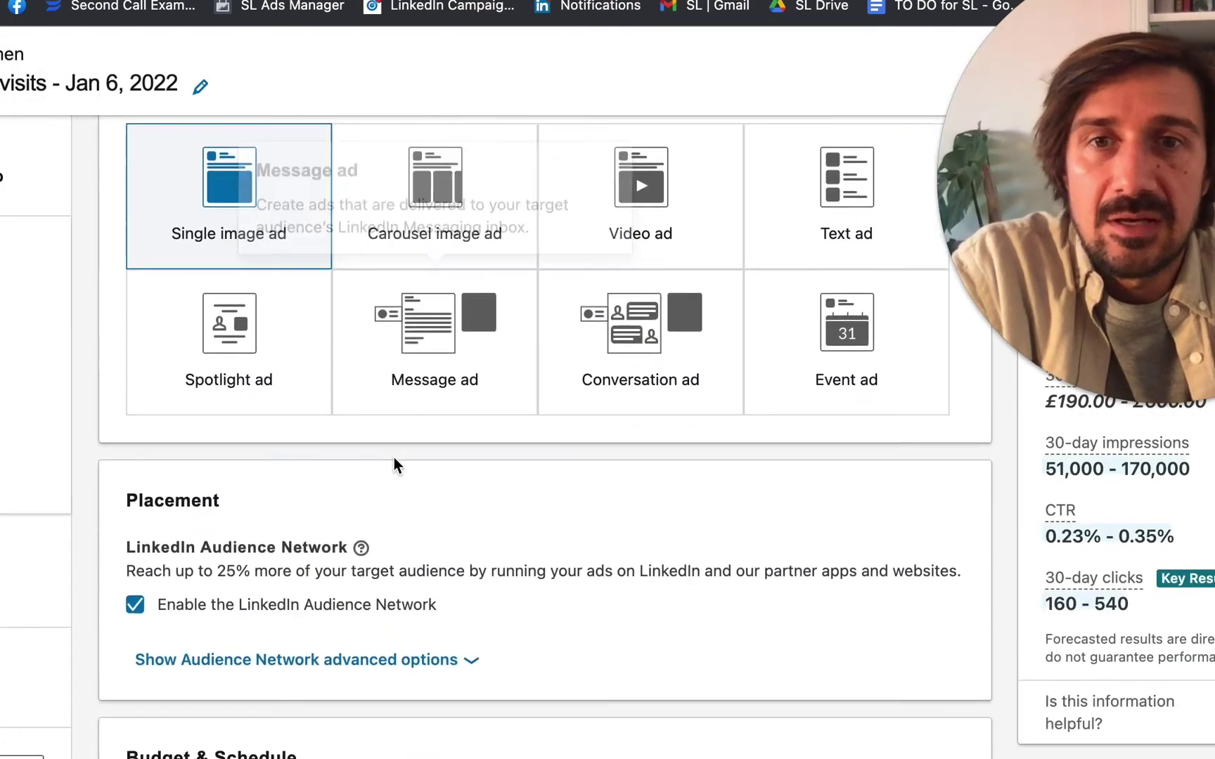
{"action": "scroll", "coordinate": [393, 458], "scroll_direction": "up", "scroll_amount": 2}
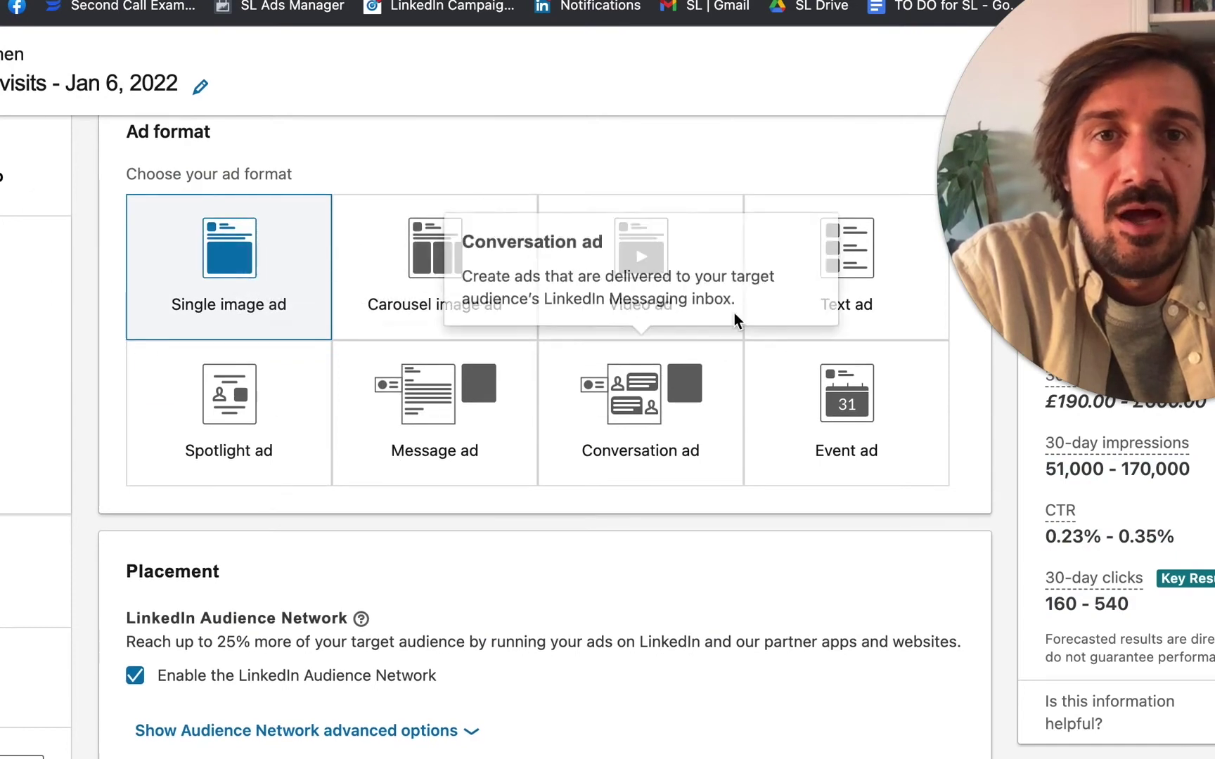
{"action": "mouse_move", "coordinate": [773, 211]}
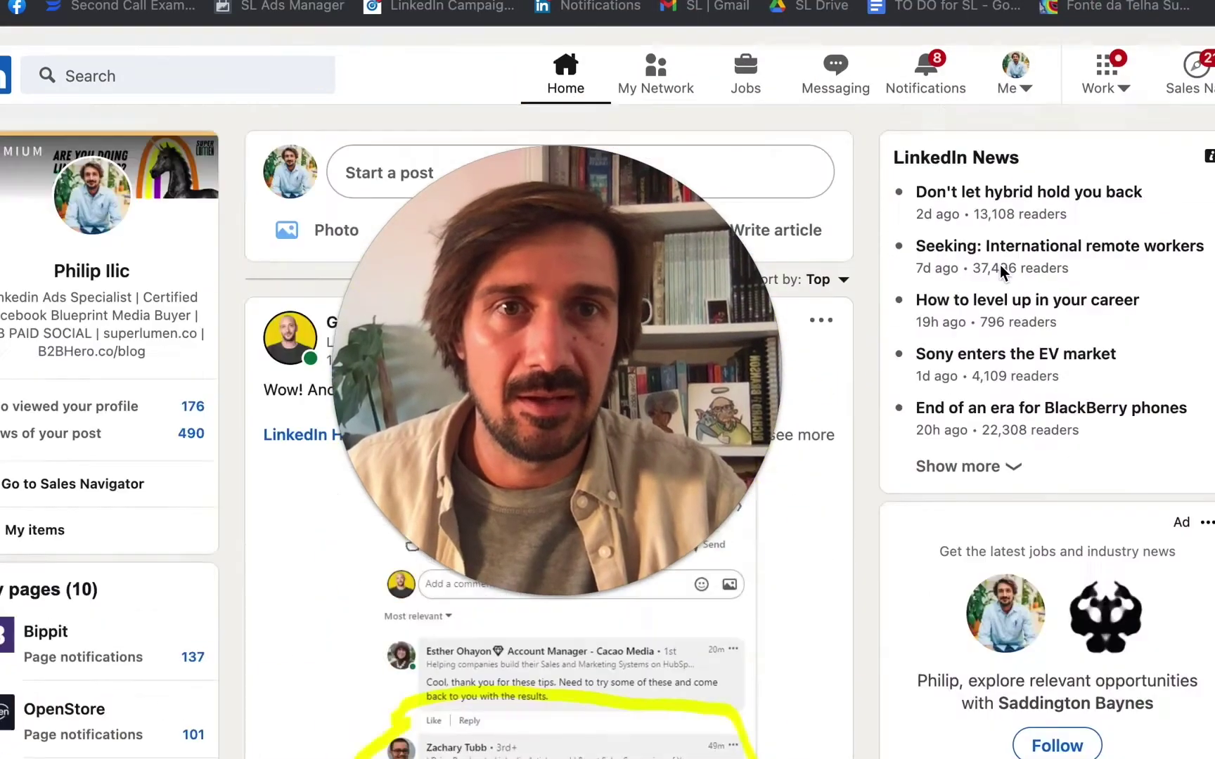
Step: Switch to the LinkedIn home feed and examine the ad placed beside the posts
{"action": "scroll", "coordinate": [1000, 266], "scroll_direction": "down", "scroll_amount": 1}
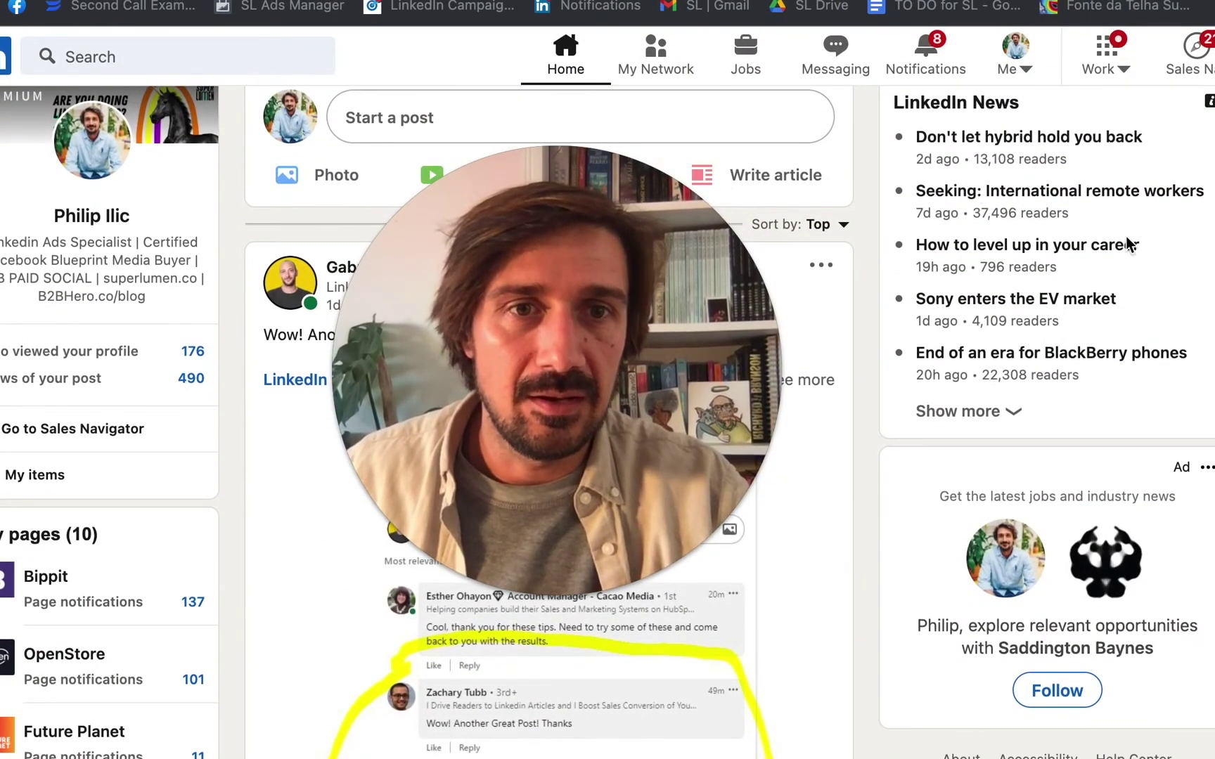
{"action": "scroll", "coordinate": [1067, 364], "scroll_direction": "down", "scroll_amount": 2}
{"action": "scroll", "coordinate": [1061, 511], "scroll_direction": "down", "scroll_amount": 2}
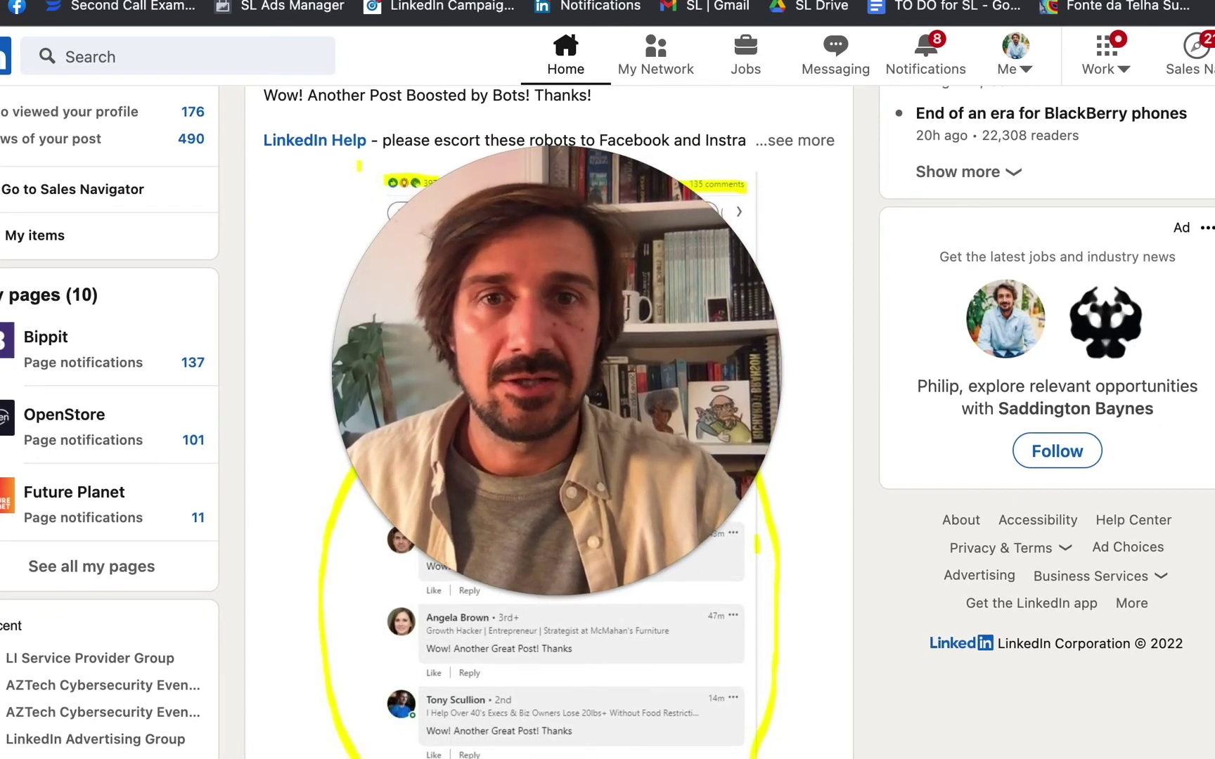
Step: Reload the LinkedIn home feed and examine the personalised follow ad placed beside the posts
{"action": "scroll", "coordinate": [891, 319], "scroll_direction": "up", "scroll_amount": 4}
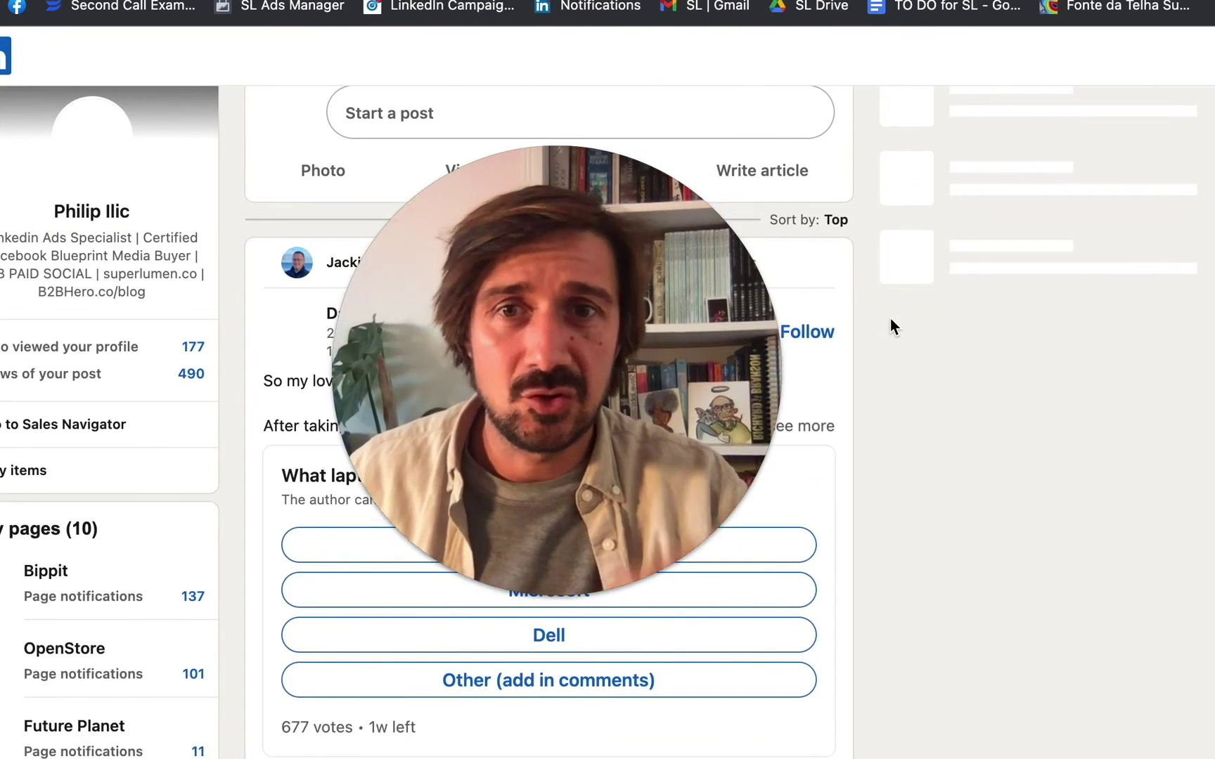
{"action": "scroll", "coordinate": [891, 326], "scroll_direction": "down", "scroll_amount": 1}
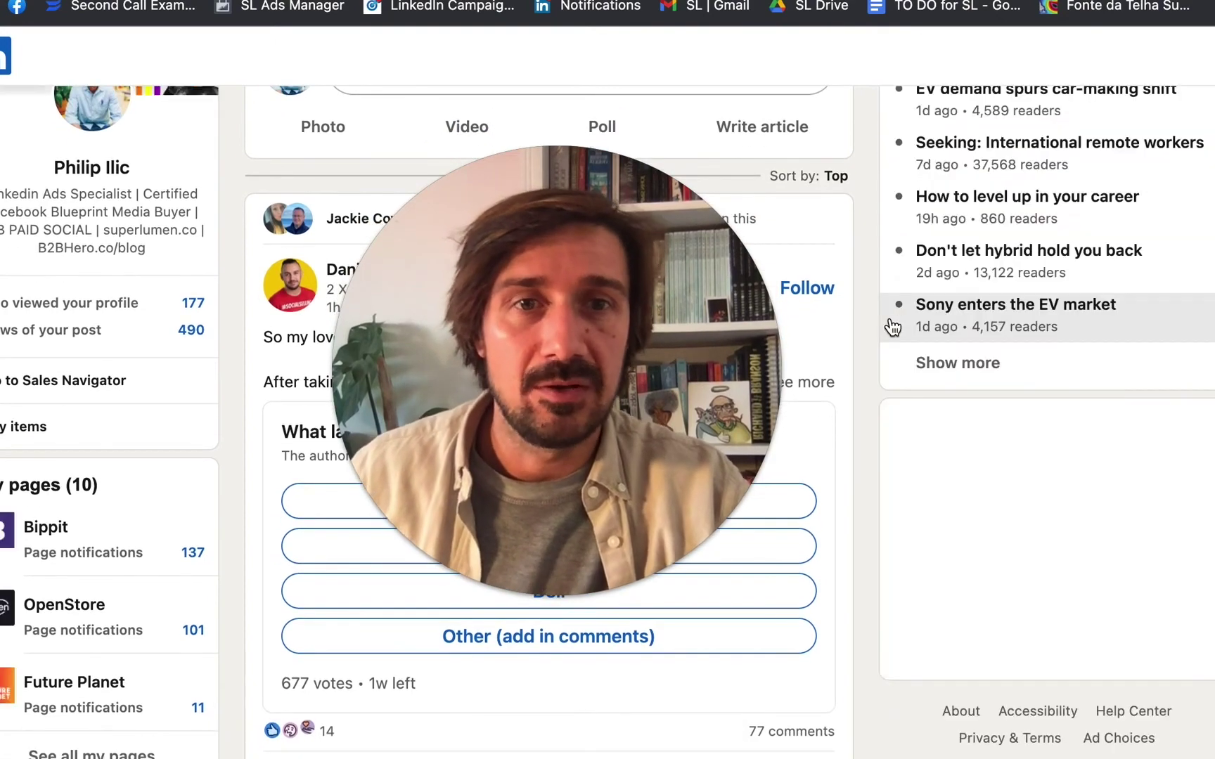
{"action": "scroll", "coordinate": [888, 325], "scroll_direction": "down", "scroll_amount": 1}
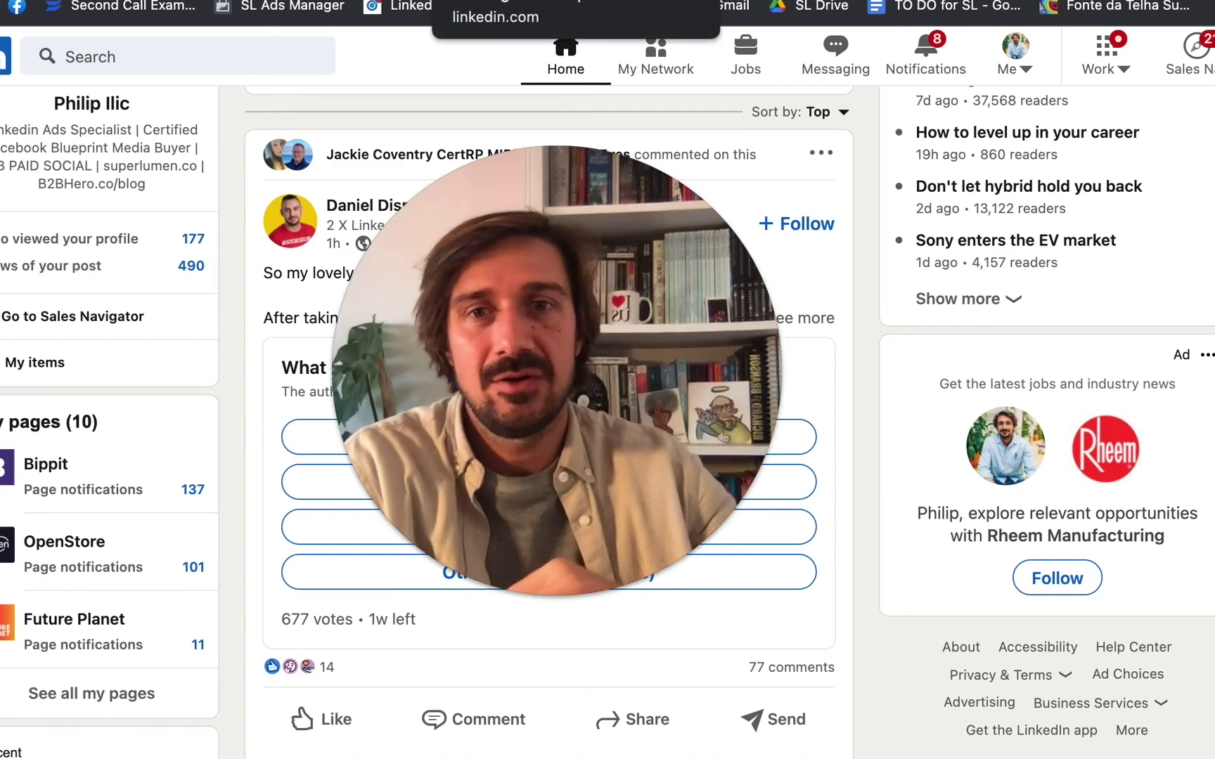
Step: Return to the campaign, select the Spotlight ad format, and compare it with the ad beside the LinkedIn feed
{"action": "left_click", "coordinate": [492, 0]}
{"action": "left_click_drag", "start_coordinate": [599, 336], "coordinate": [1210, 376]}
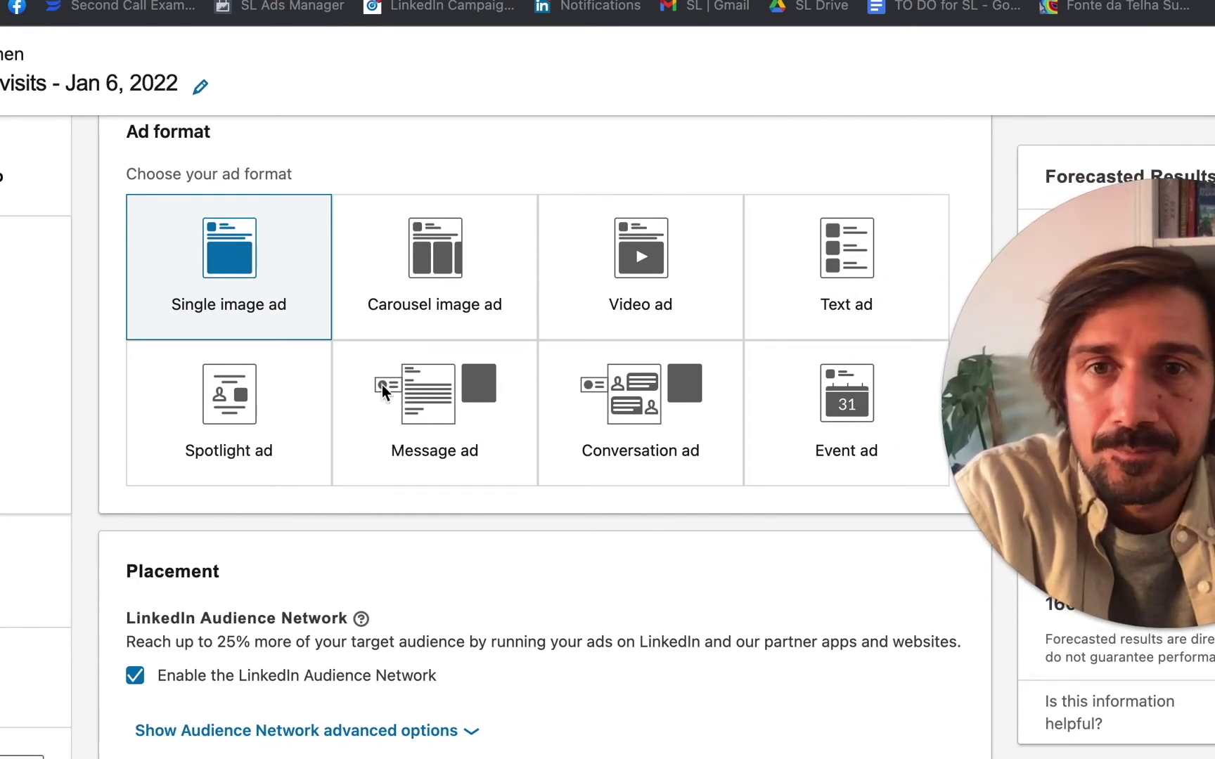
{"action": "left_click", "coordinate": [233, 436]}
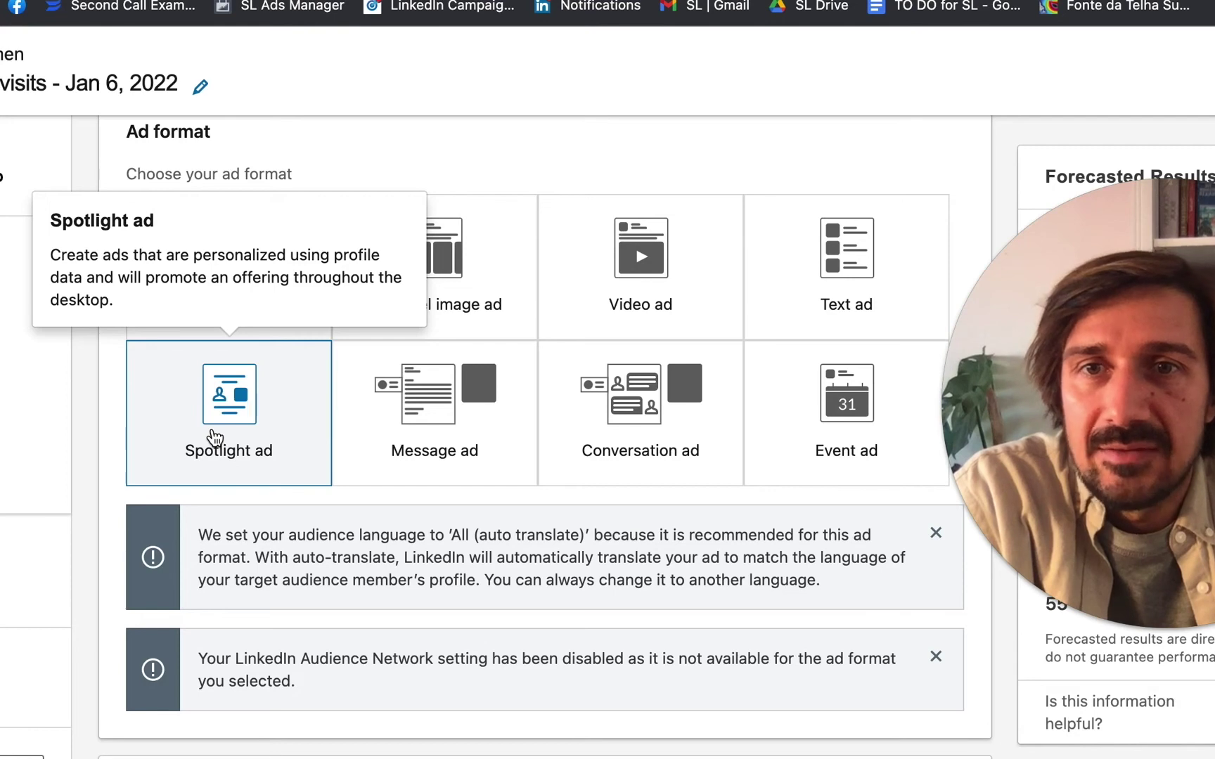
{"action": "left_click", "coordinate": [653, 0]}
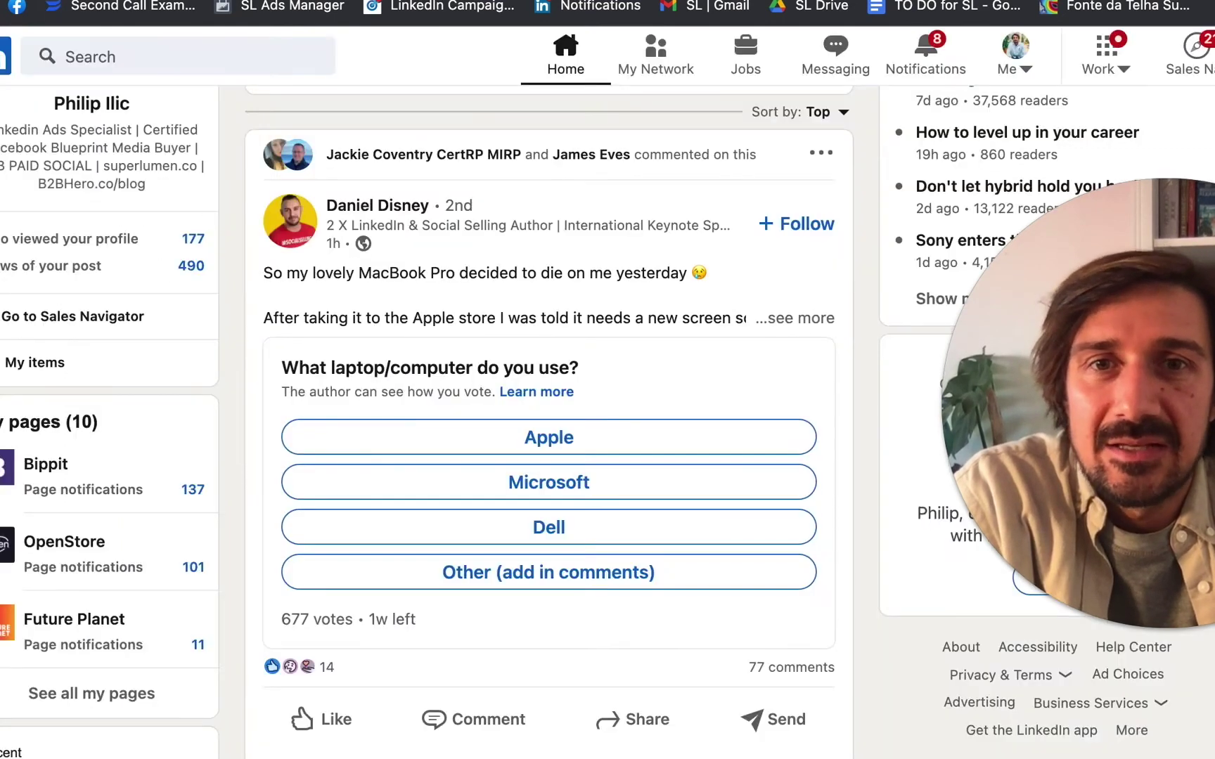
{"action": "left_click", "coordinate": [652, 0]}
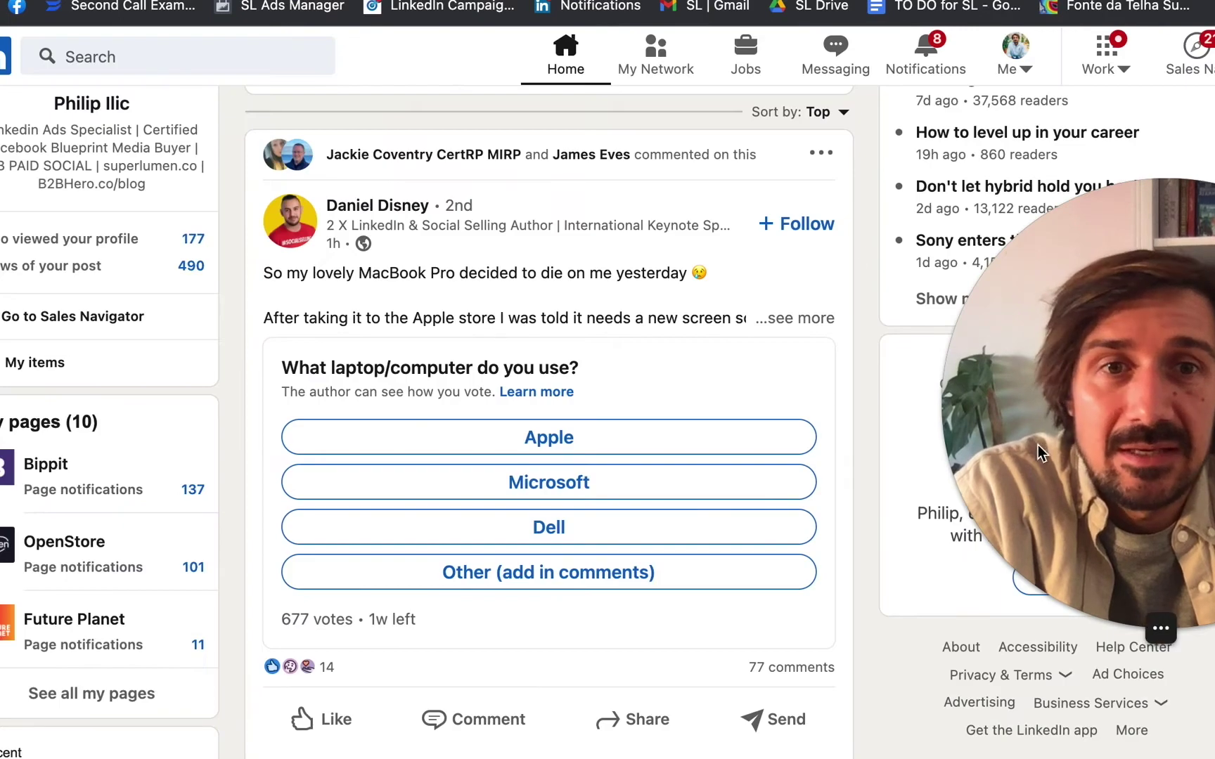
{"action": "left_click_drag", "start_coordinate": [1040, 454], "coordinate": [571, 482]}
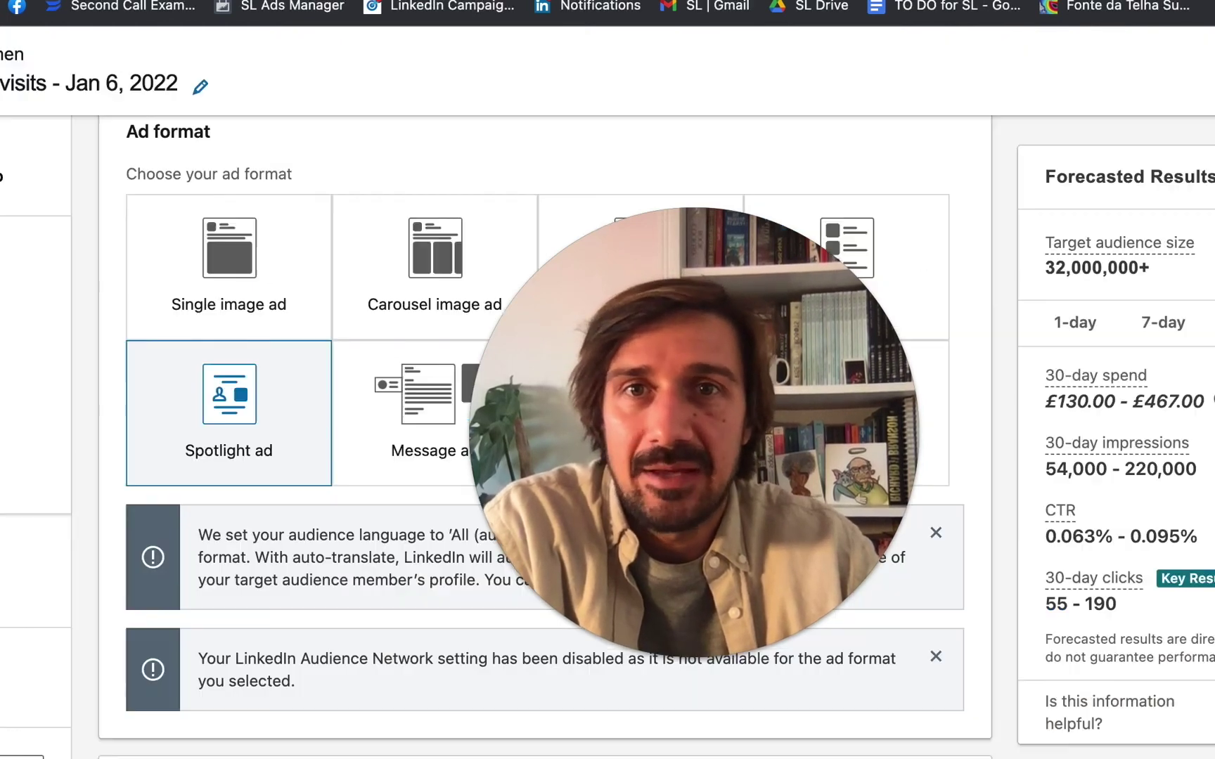
Step: Go back to the campaign and set its ad format to Event ad
{"action": "left_click_drag", "start_coordinate": [557, 412], "coordinate": [991, 146]}
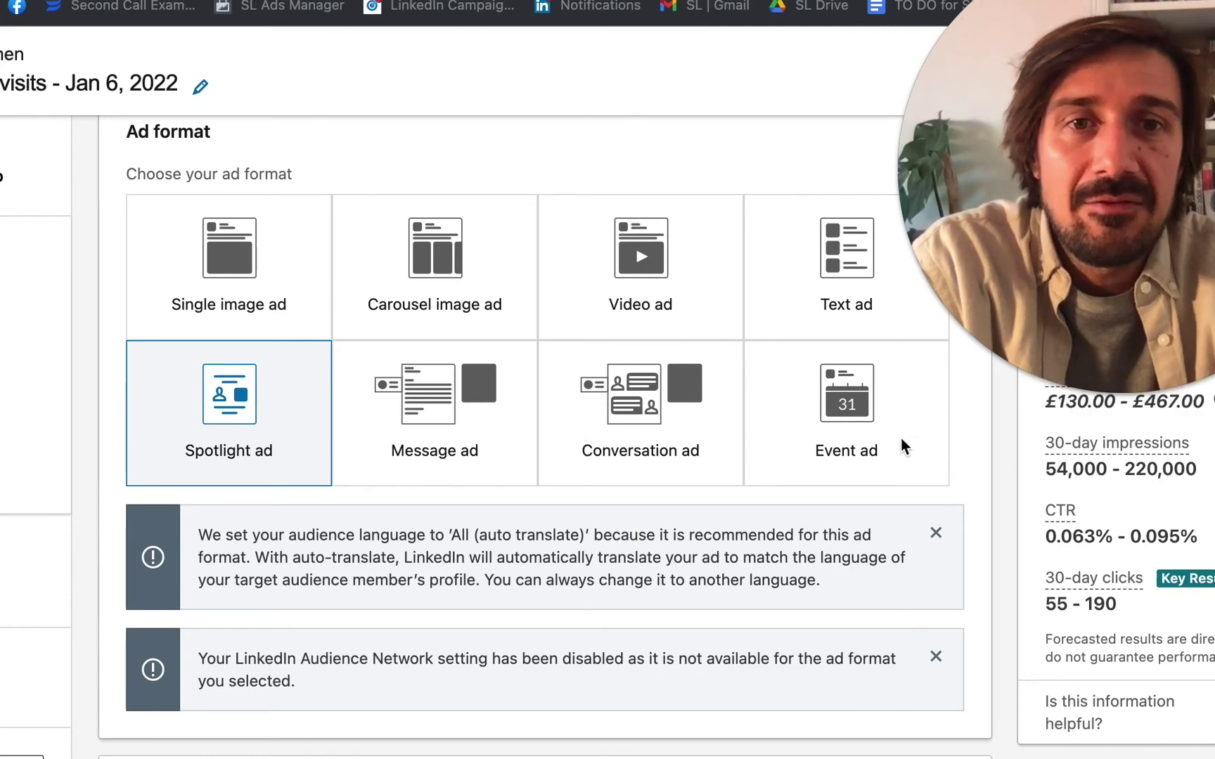
{"action": "left_click", "coordinate": [835, 421]}
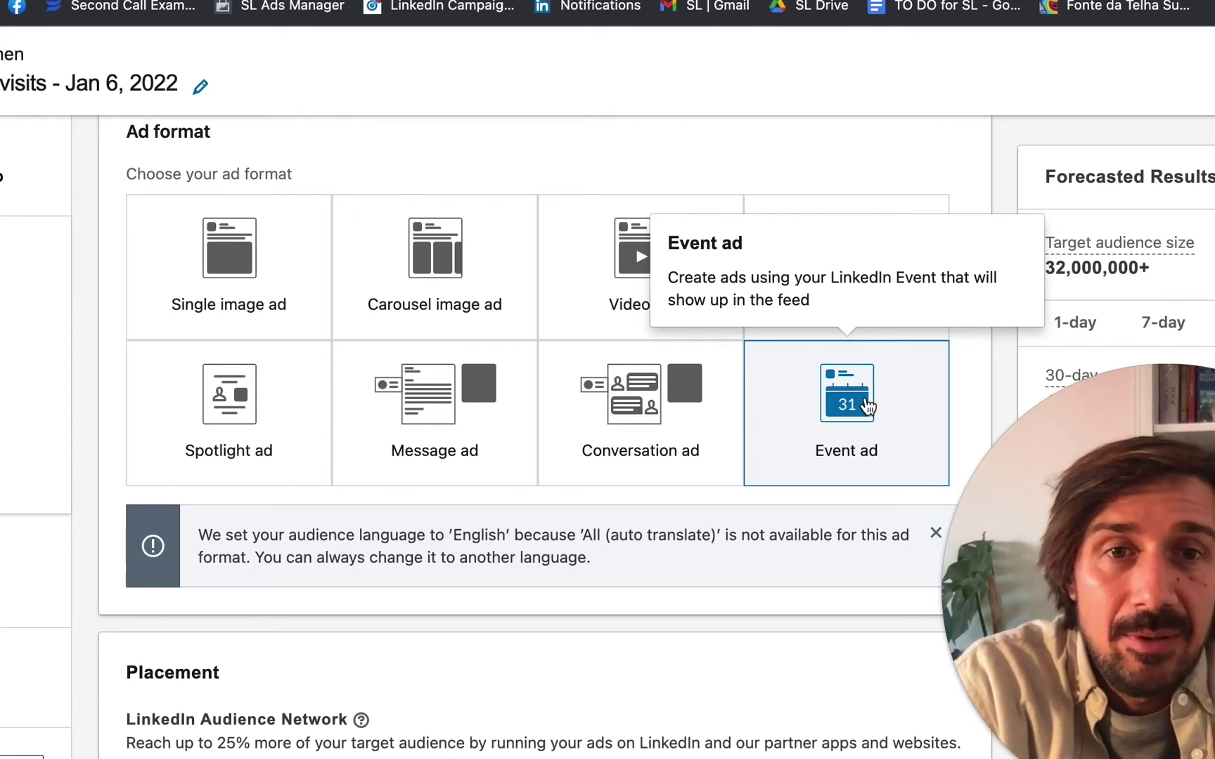
{"action": "left_click_drag", "start_coordinate": [1126, 574], "coordinate": [1081, 211]}
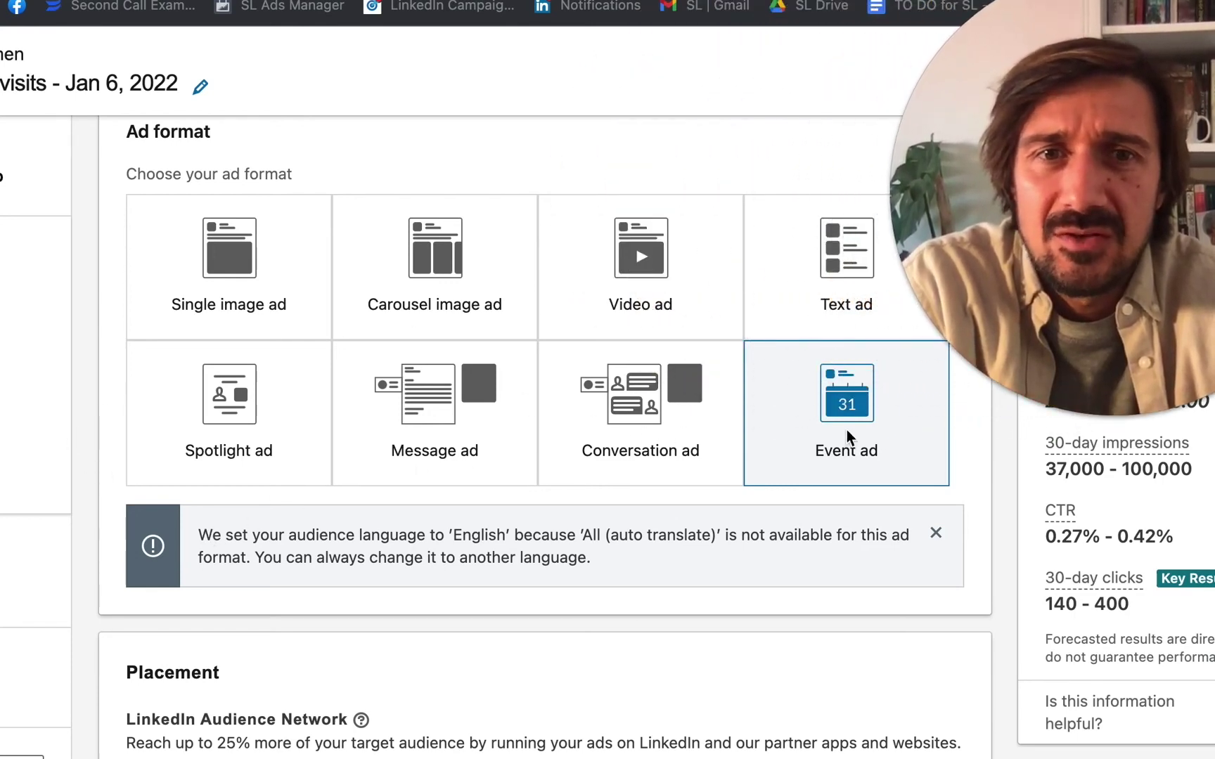
Step: Review the campaign's Placement section and its Budget & Schedule settings
{"action": "scroll", "coordinate": [102, 491], "scroll_direction": "down", "scroll_amount": 3}
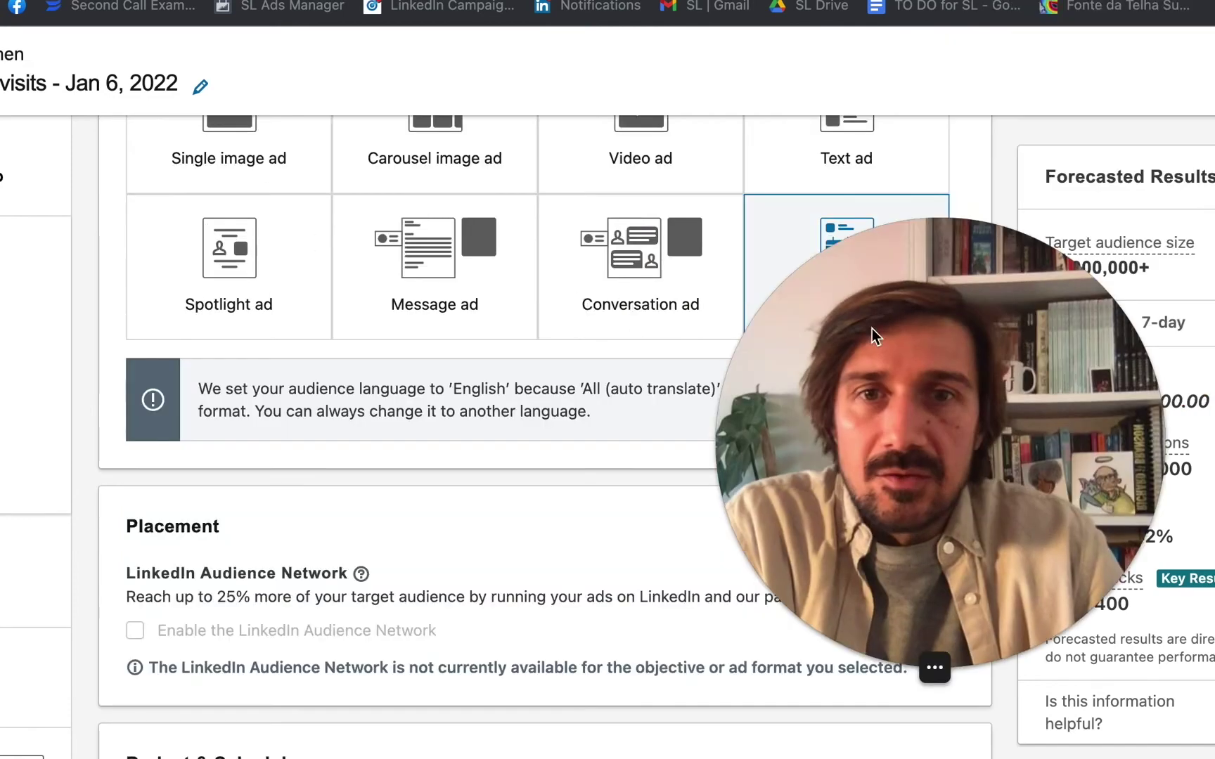
{"action": "scroll", "coordinate": [405, 282], "scroll_direction": "up", "scroll_amount": 1}
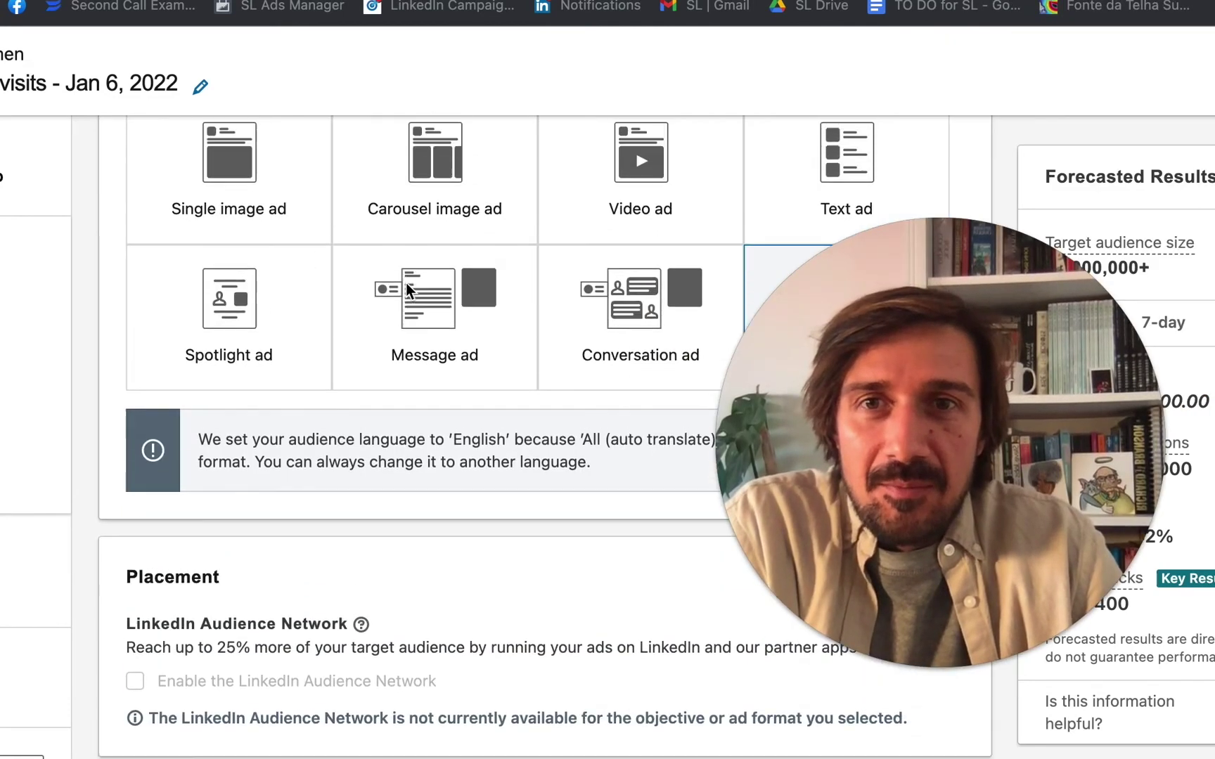
{"action": "scroll", "coordinate": [272, 483], "scroll_direction": "down", "scroll_amount": 3}
{"action": "scroll", "coordinate": [314, 548], "scroll_direction": "down", "scroll_amount": 1}
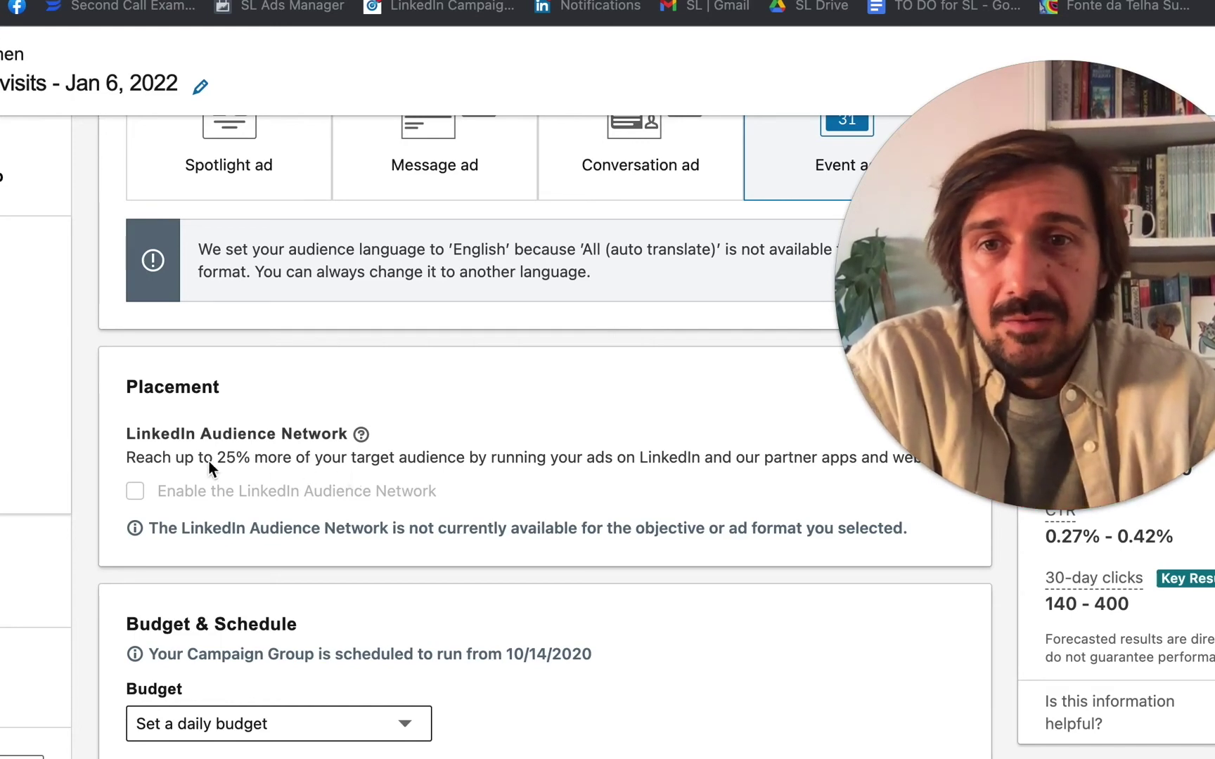
{"action": "scroll", "coordinate": [696, 486], "scroll_direction": "down", "scroll_amount": 6}
{"action": "scroll", "coordinate": [712, 494], "scroll_direction": "down", "scroll_amount": 1}
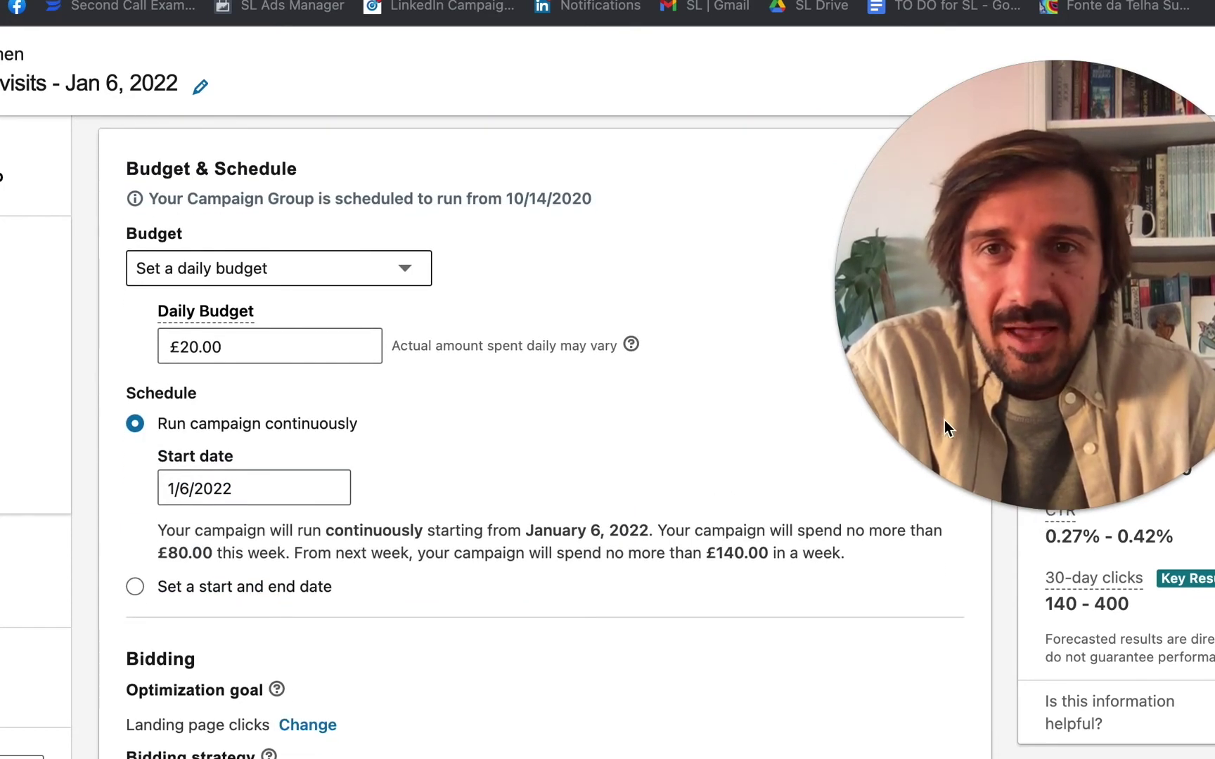
Step: Open the optimization goal choices in the Bidding section and examine them
{"action": "scroll", "coordinate": [560, 367], "scroll_direction": "down", "scroll_amount": 3}
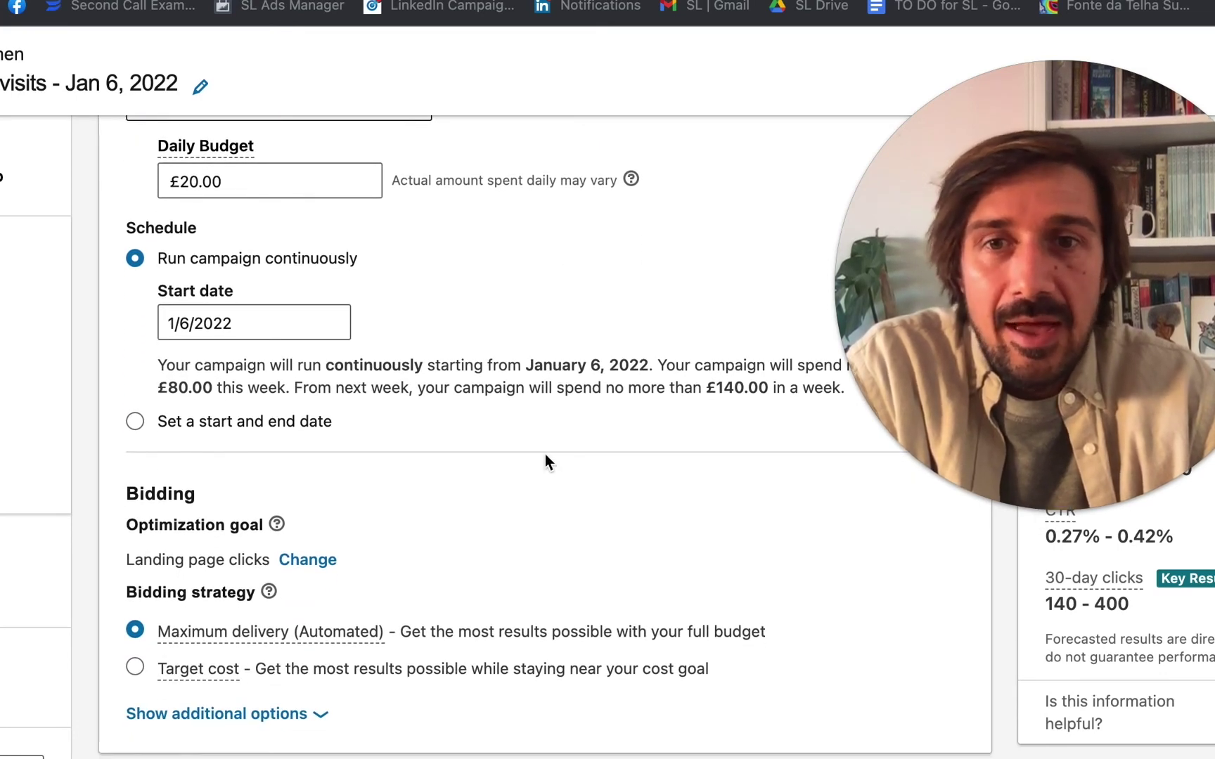
{"action": "left_click", "coordinate": [325, 566]}
{"action": "left_click", "coordinate": [342, 571]}
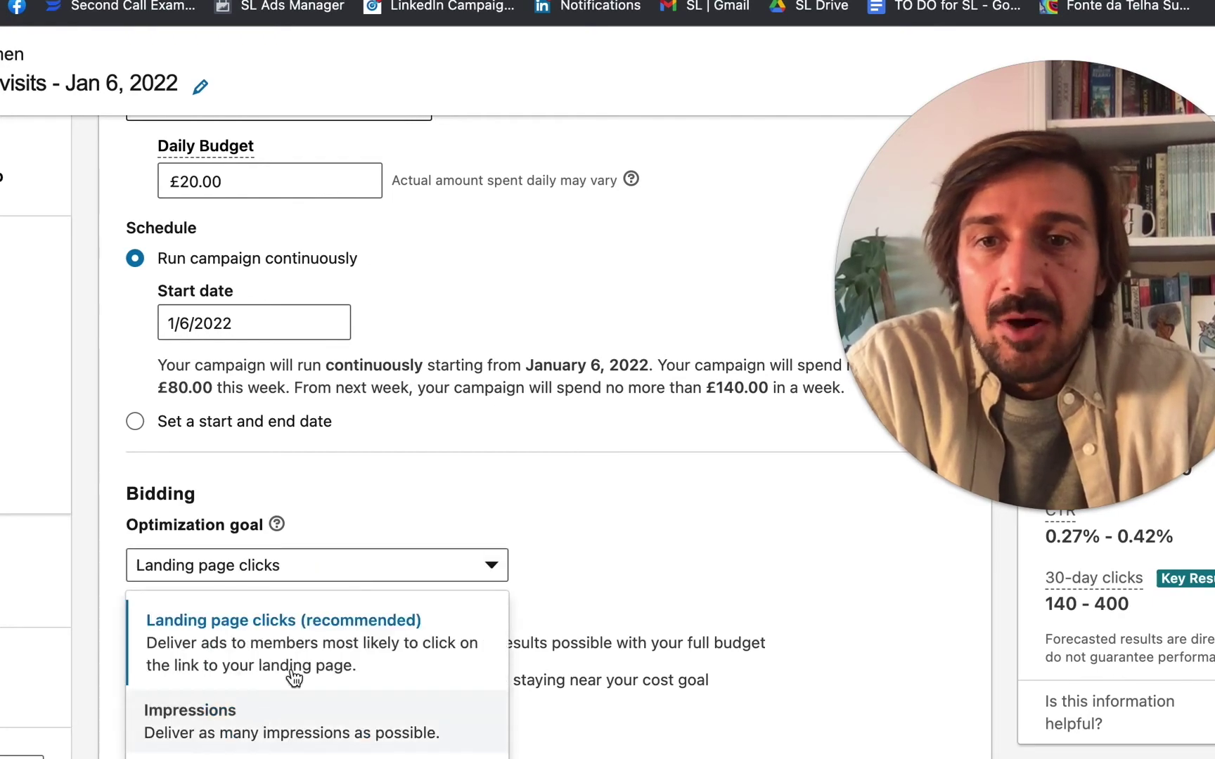
Step: Look over the ad formats again, and review the budget, schedule and bidding settings below them
{"action": "scroll", "coordinate": [554, 465], "scroll_direction": "up", "scroll_amount": 10}
{"action": "scroll", "coordinate": [554, 465], "scroll_direction": "up", "scroll_amount": 2}
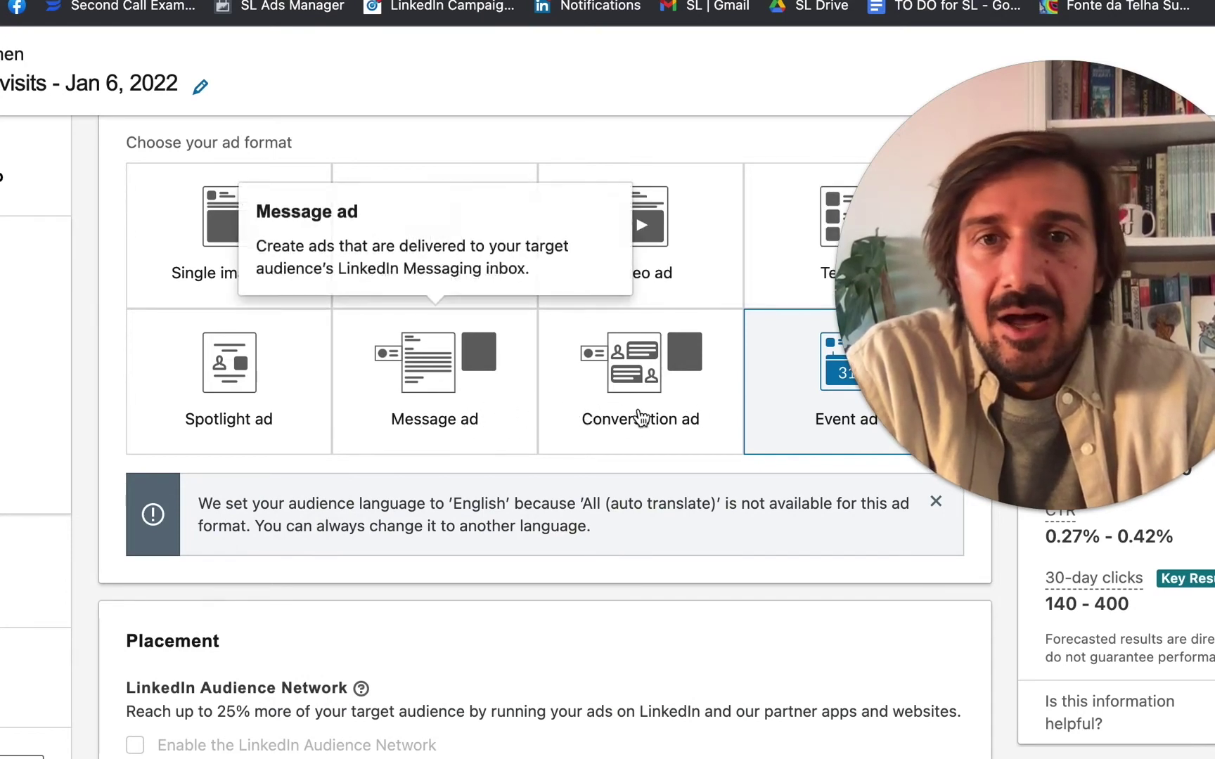
{"action": "scroll", "coordinate": [464, 438], "scroll_direction": "down", "scroll_amount": 6}
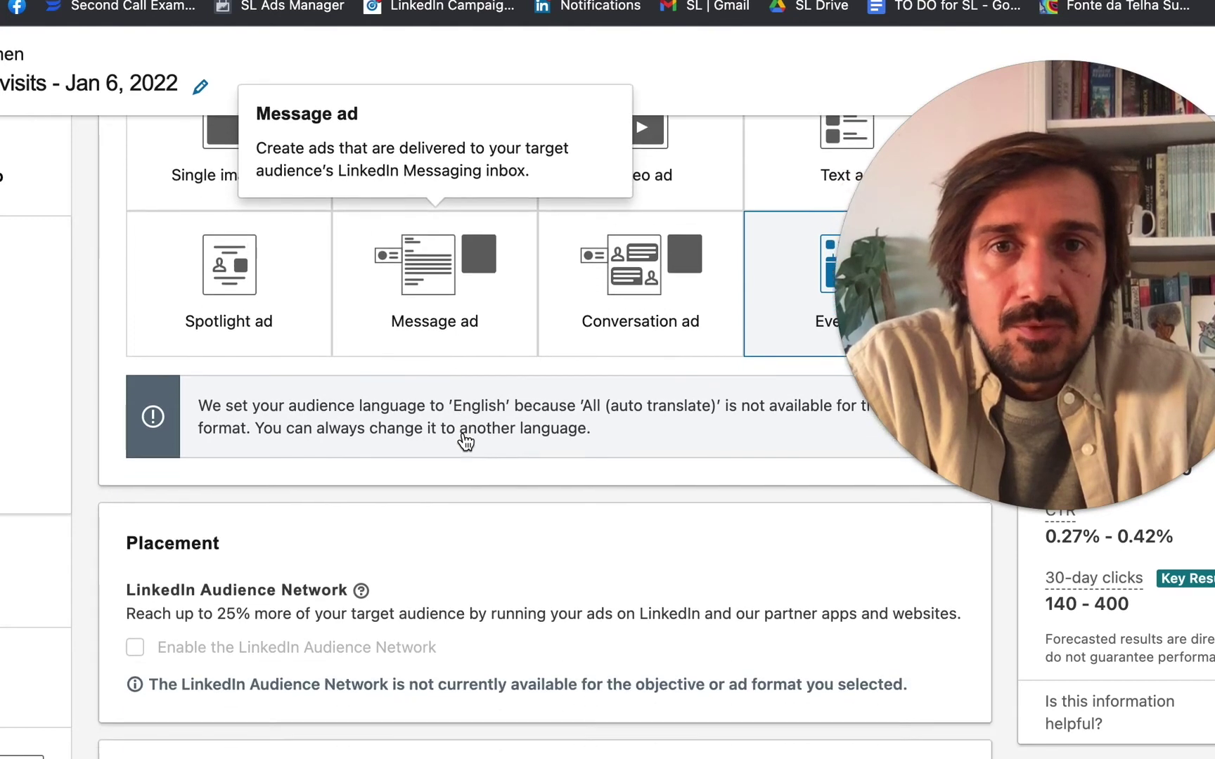
{"action": "scroll", "coordinate": [463, 433], "scroll_direction": "down", "scroll_amount": 5}
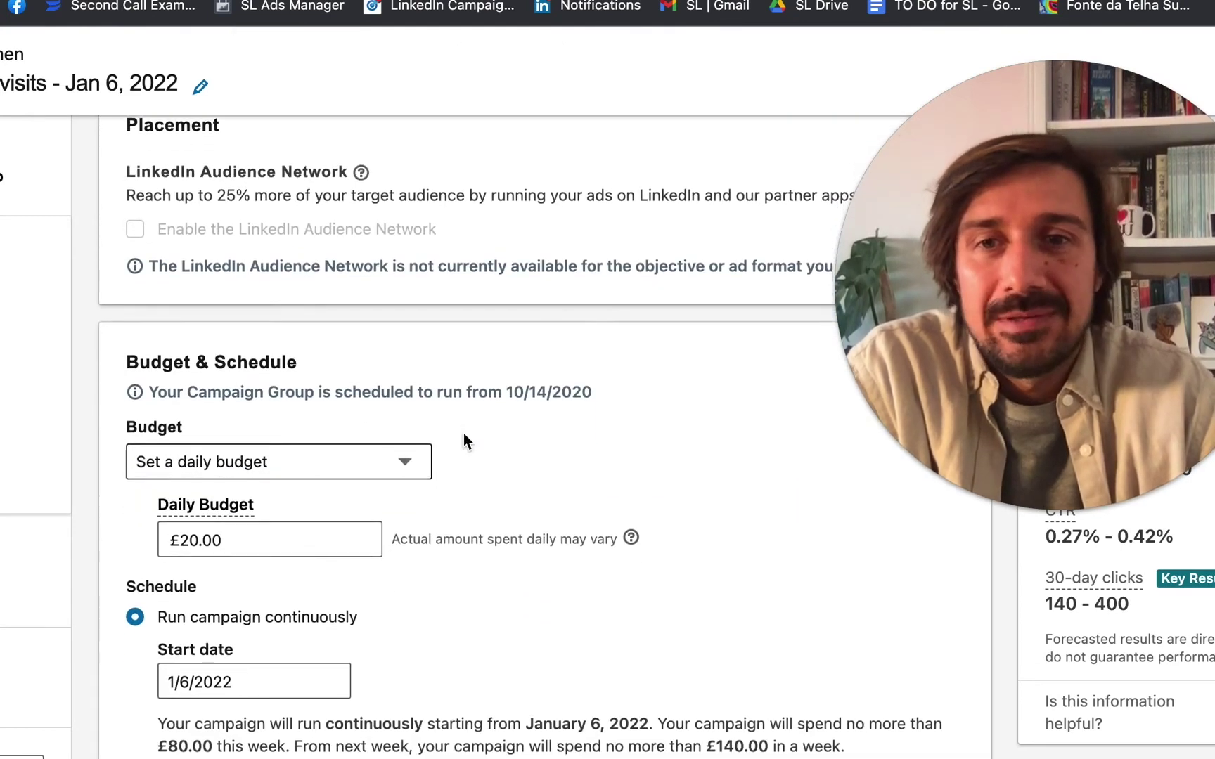
{"action": "scroll", "coordinate": [471, 436], "scroll_direction": "down", "scroll_amount": 3}
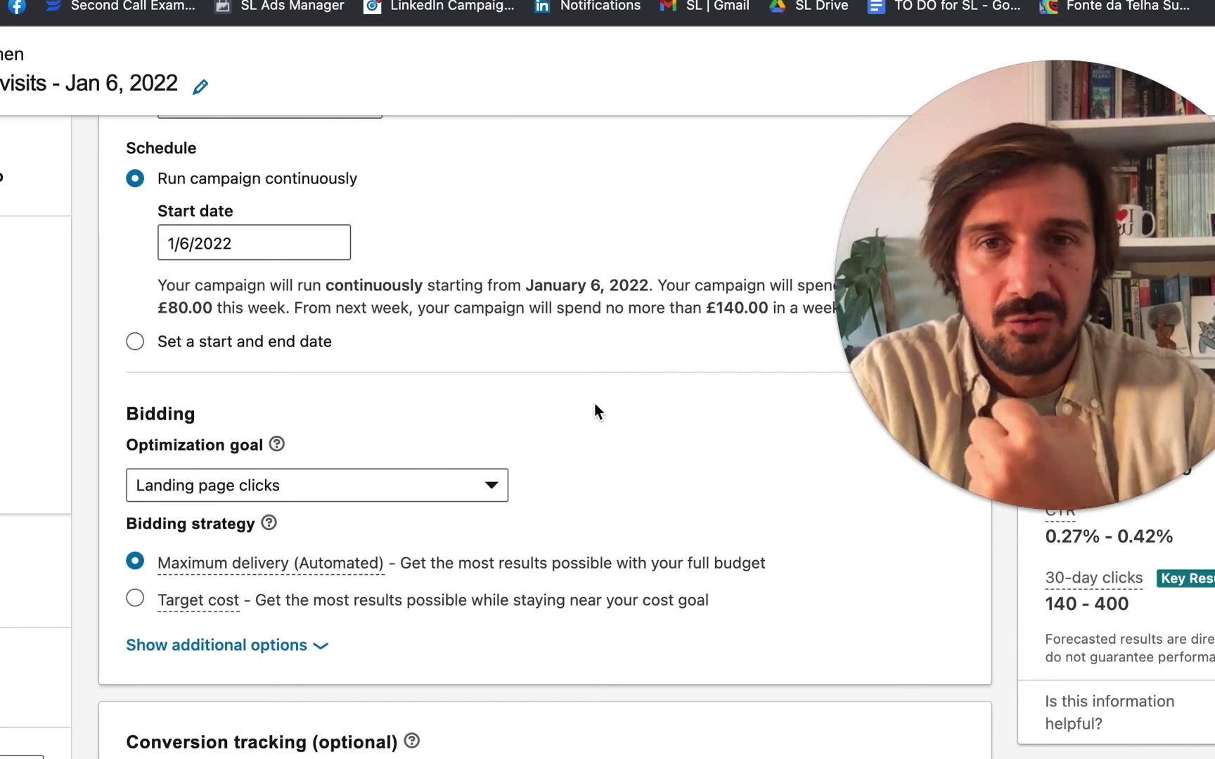
{"action": "scroll", "coordinate": [597, 411], "scroll_direction": "up", "scroll_amount": 3}
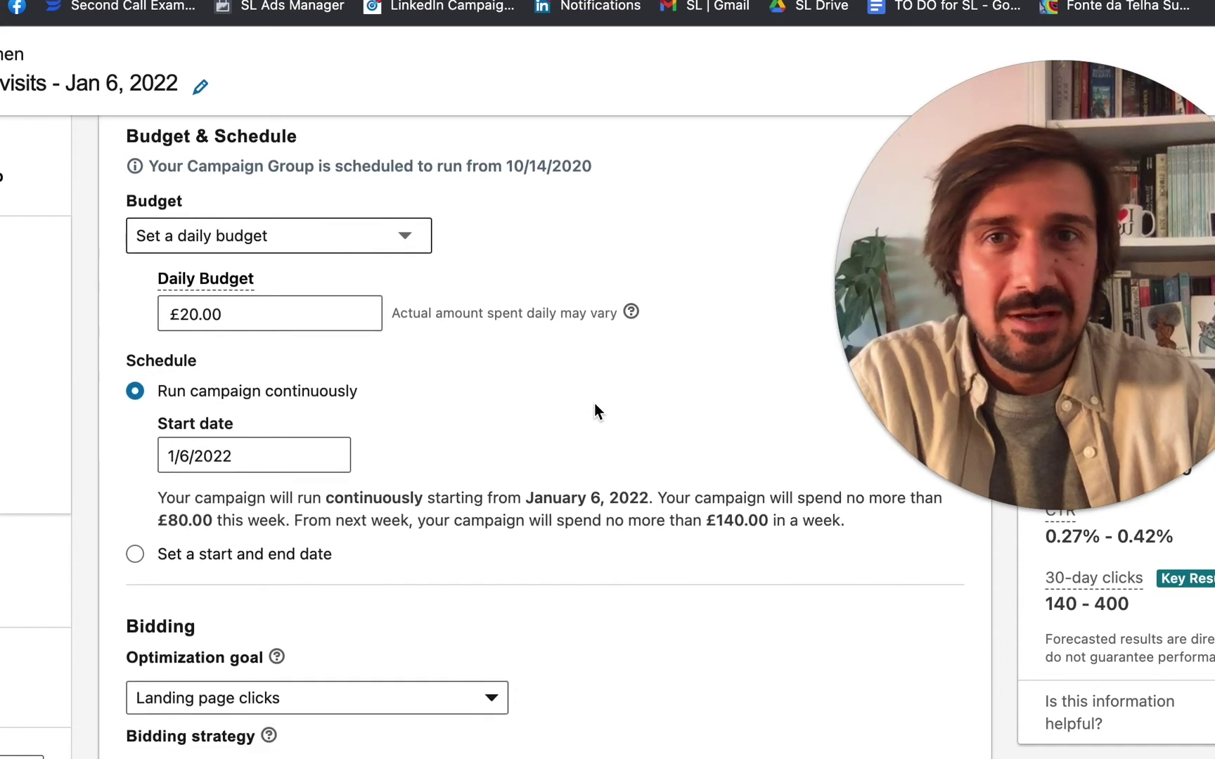
{"action": "scroll", "coordinate": [597, 411], "scroll_direction": "down", "scroll_amount": 4}
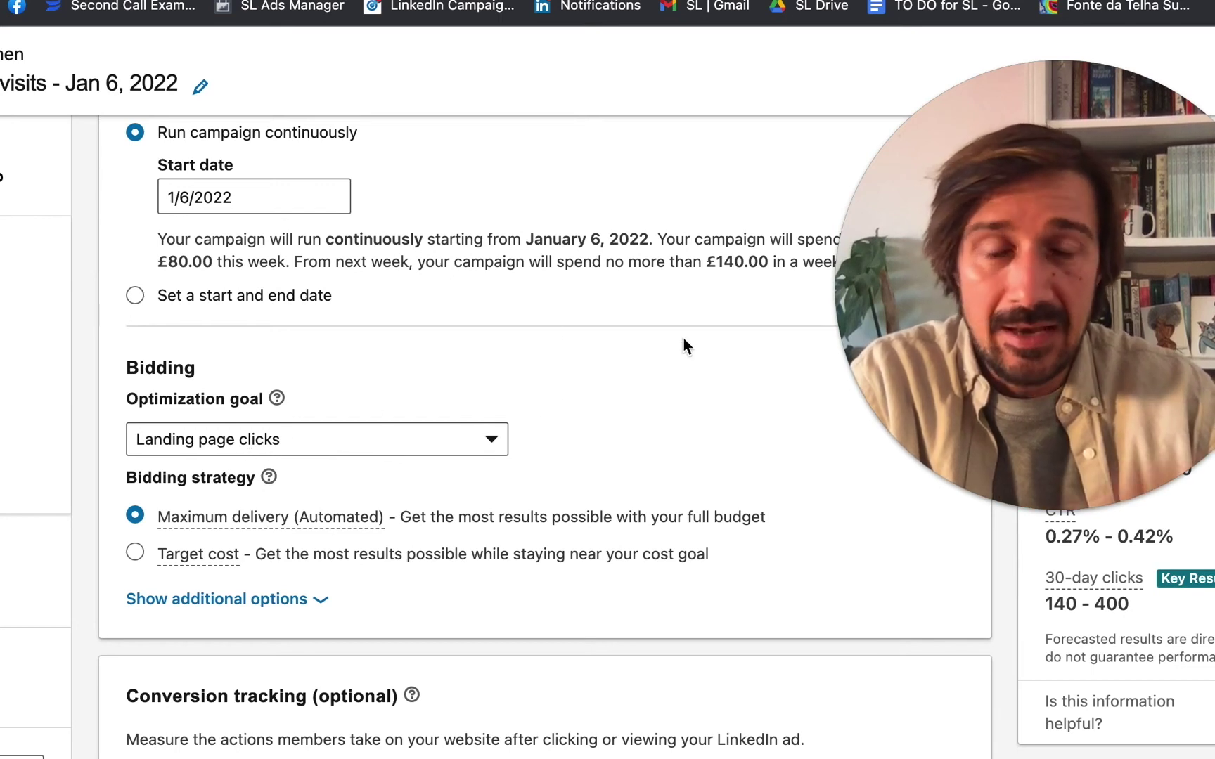
{"action": "scroll", "coordinate": [634, 266], "scroll_direction": "down", "scroll_amount": 2}
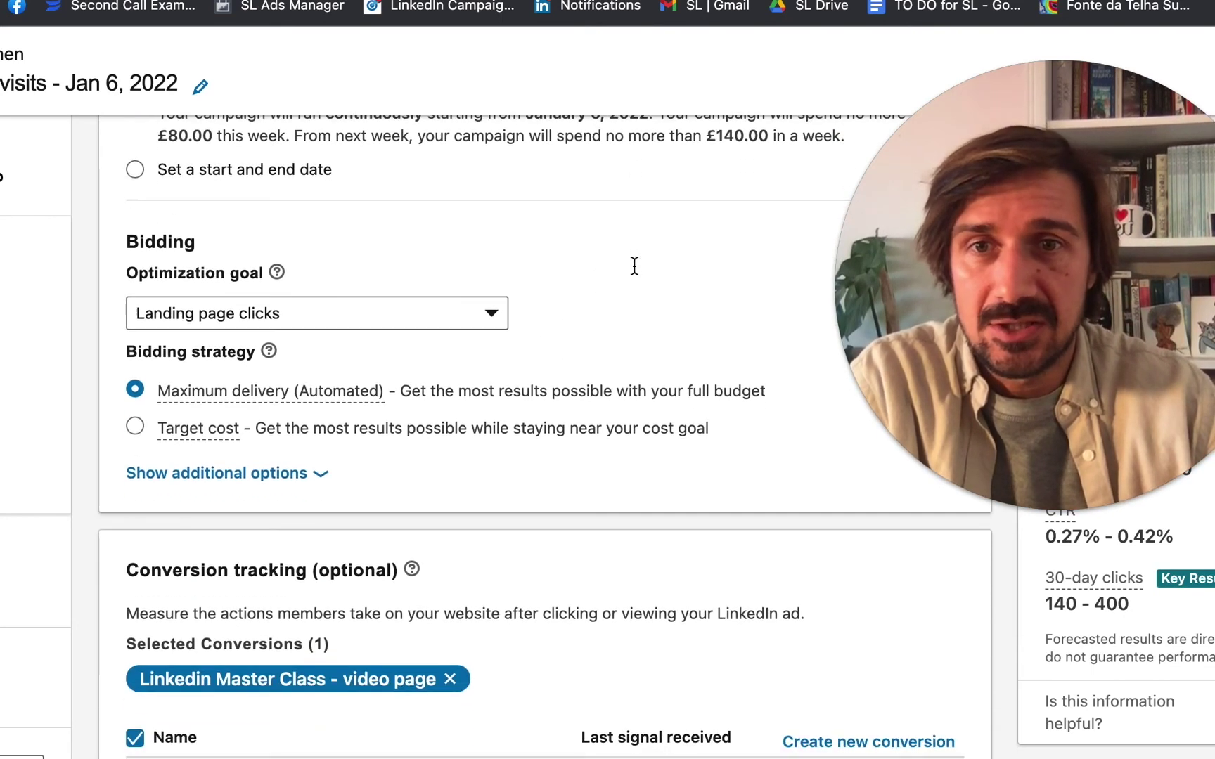
Step: Read the bidding strategy descriptions, show the additional options, and set the strategy to Manual bidding
{"action": "mouse_move", "coordinate": [207, 395]}
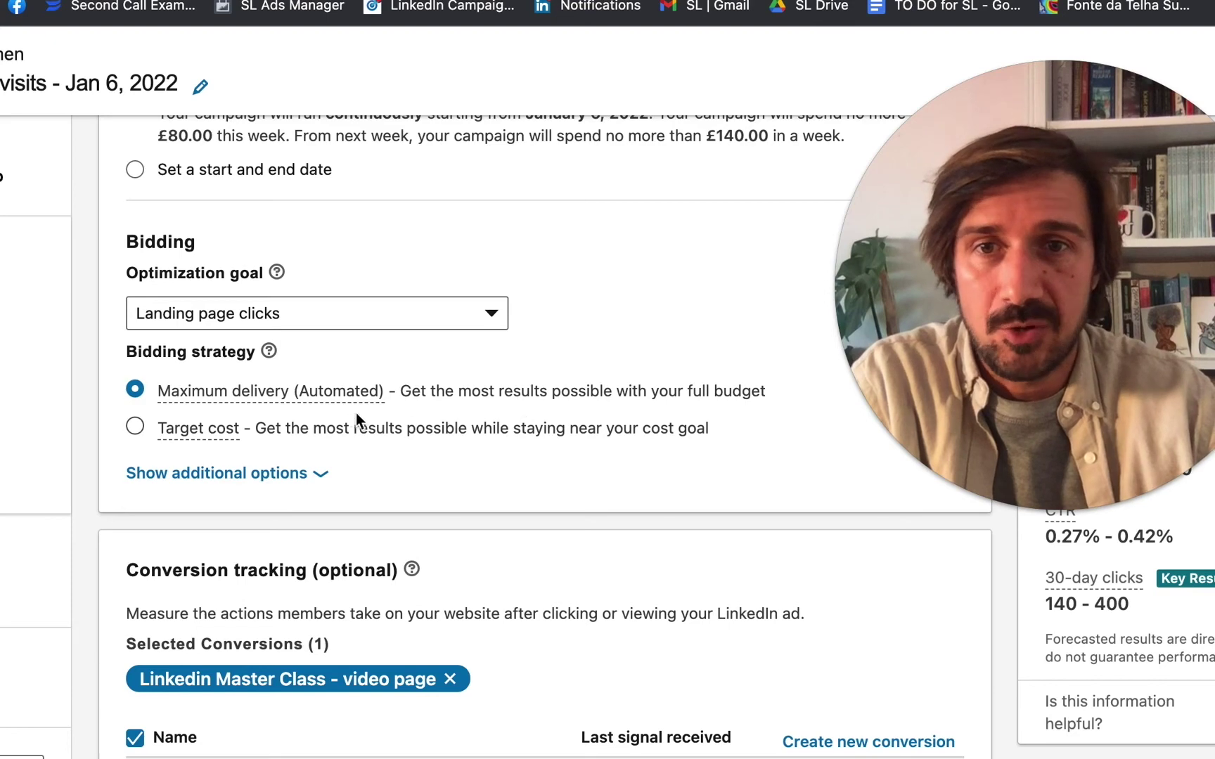
{"action": "mouse_move", "coordinate": [169, 441]}
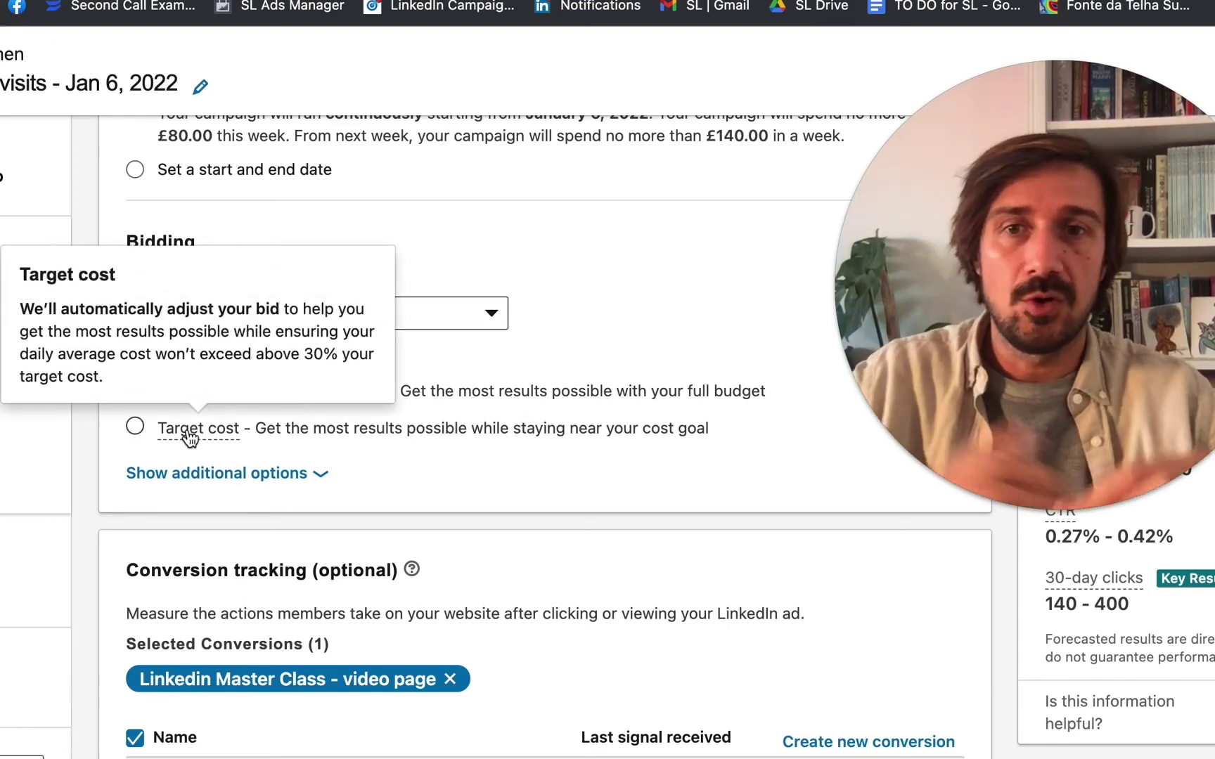
{"action": "left_click", "coordinate": [246, 475]}
{"action": "mouse_move", "coordinate": [165, 469]}
{"action": "left_click", "coordinate": [132, 462]}
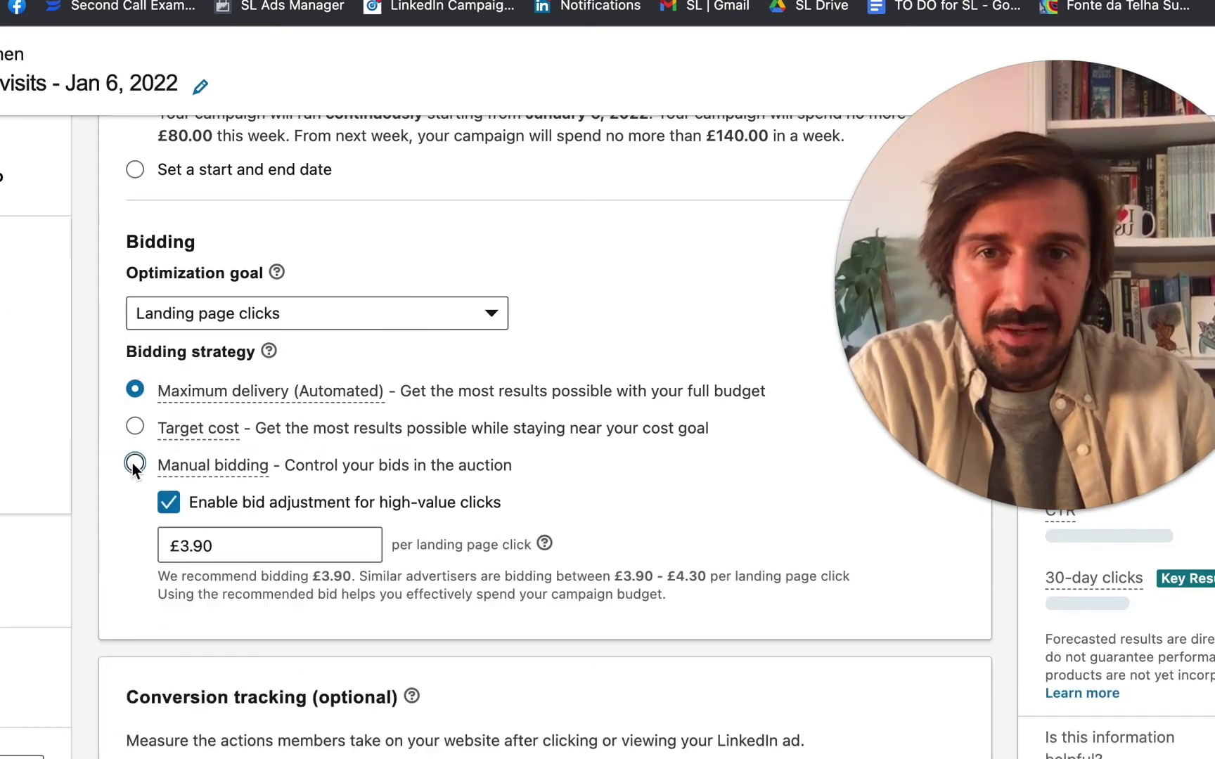
{"action": "scroll", "coordinate": [211, 475], "scroll_direction": "up", "scroll_amount": 2}
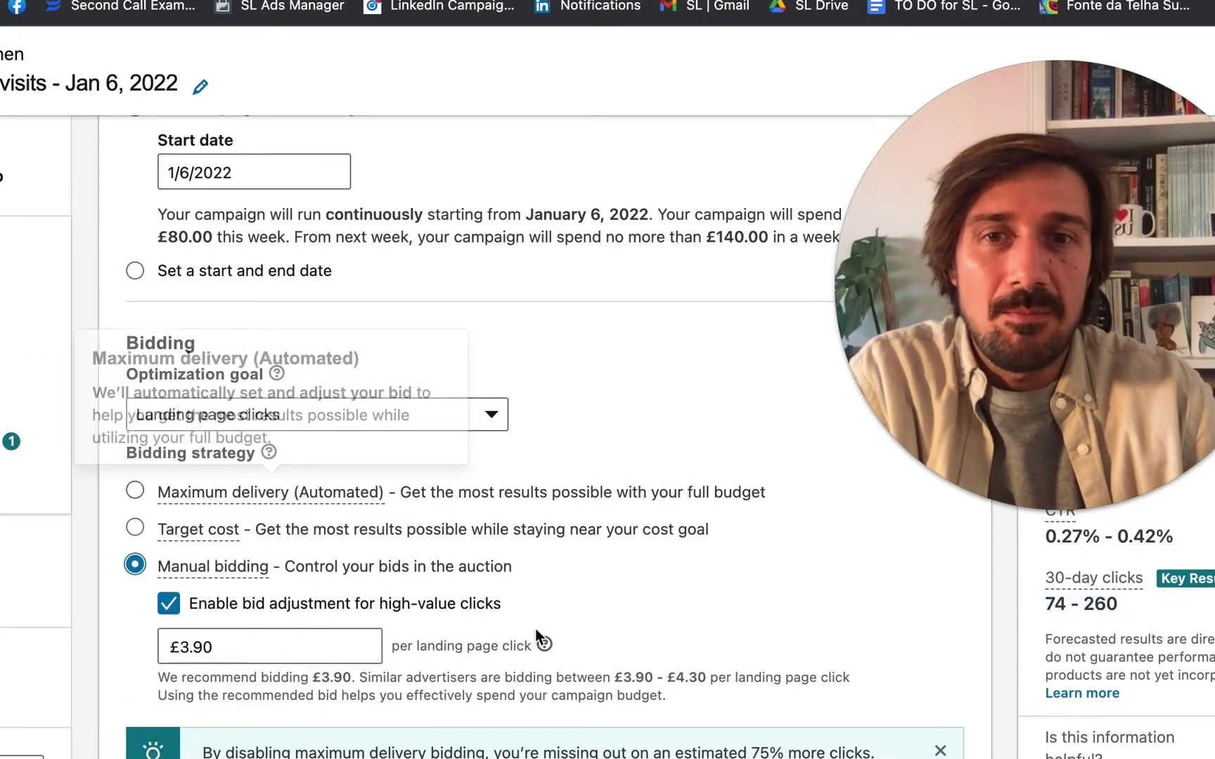
{"action": "scroll", "coordinate": [535, 627], "scroll_direction": "down", "scroll_amount": 5}
Step: Set the manual bid to £1.00 per landing page click and check how it is received
{"action": "left_click", "coordinate": [247, 320]}
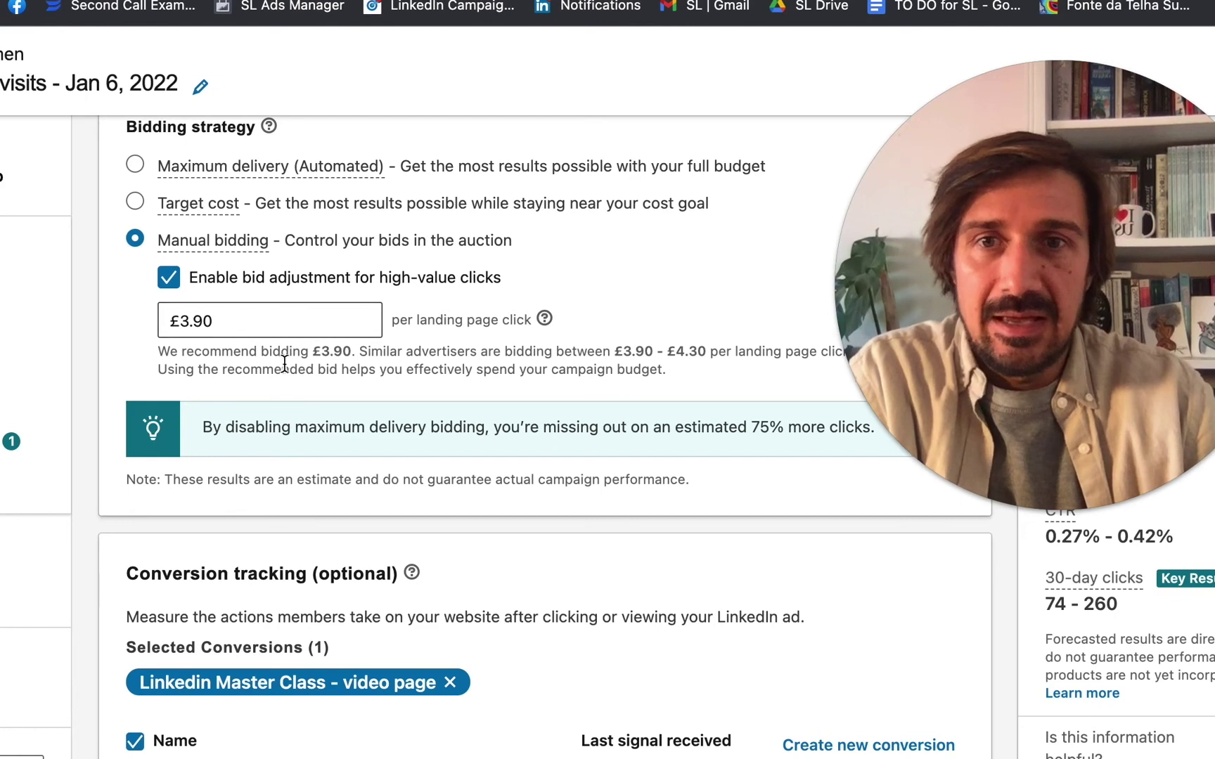
{"action": "left_click_drag", "start_coordinate": [984, 302], "coordinate": [1104, 712]}
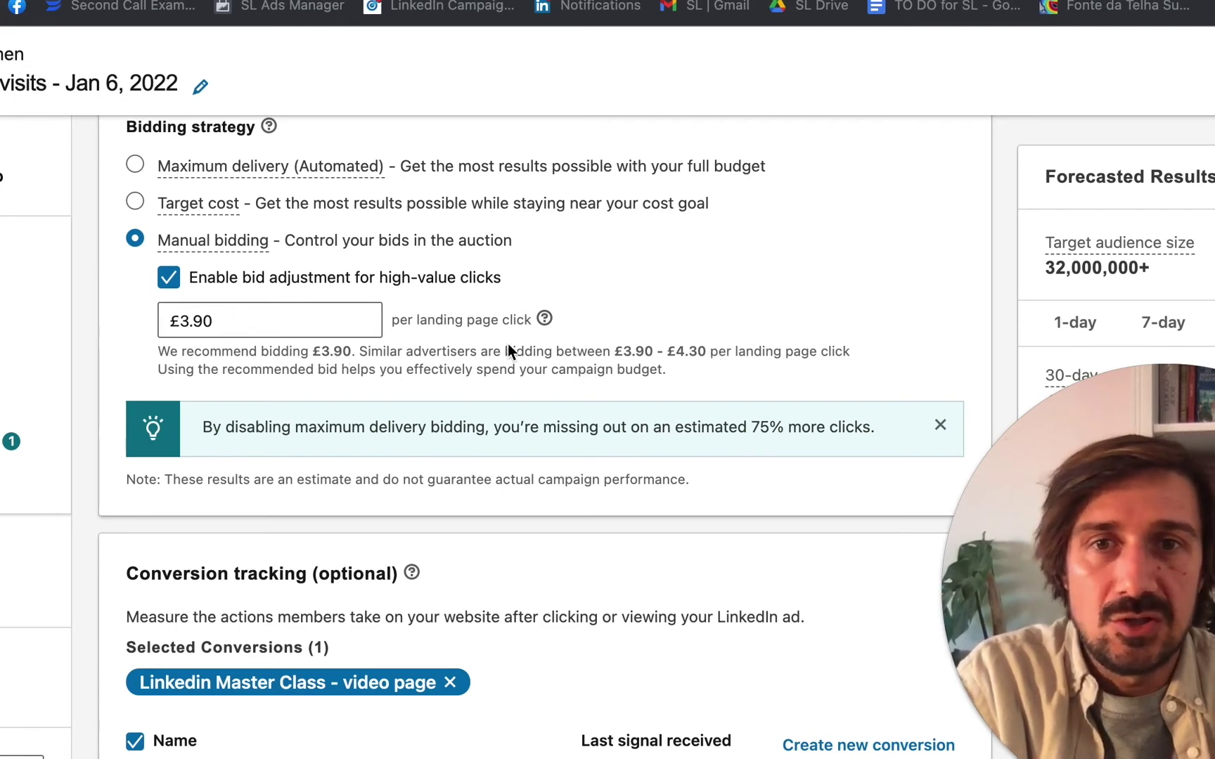
{"action": "left_click", "coordinate": [262, 320]}
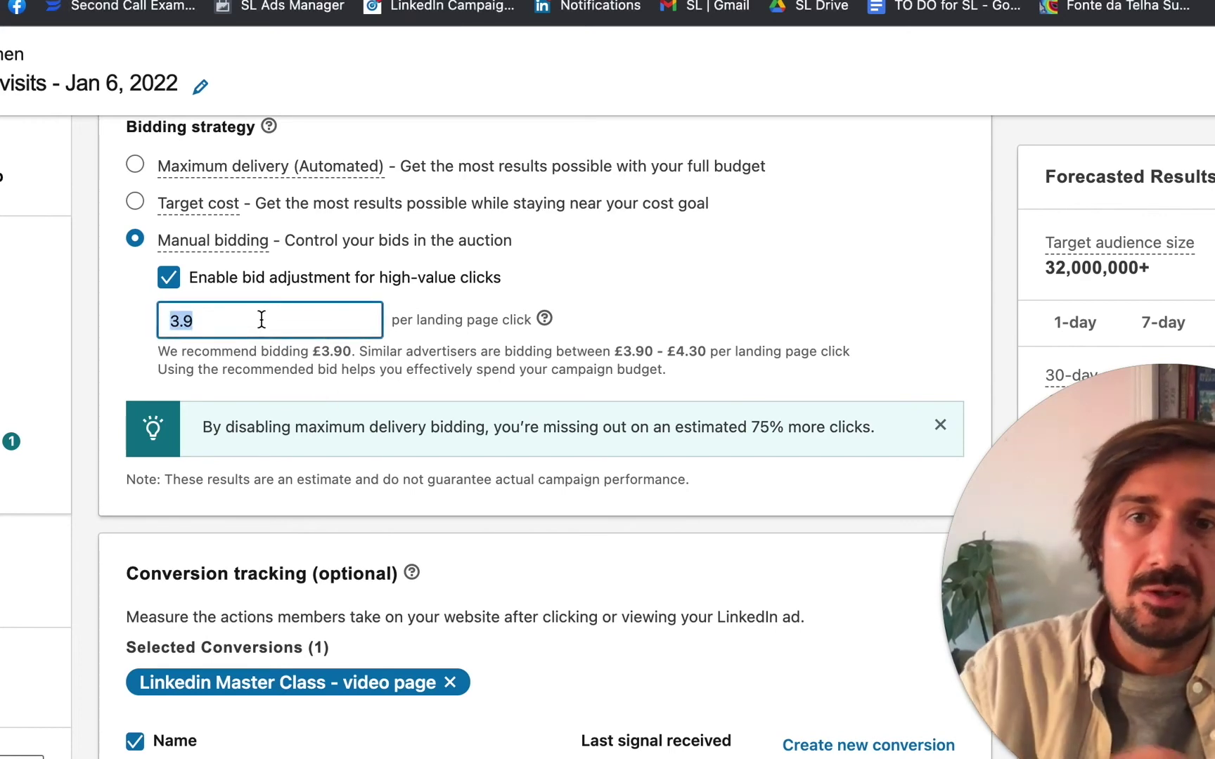
{"action": "type", "text": "1"}
{"action": "left_click", "coordinate": [512, 283]}
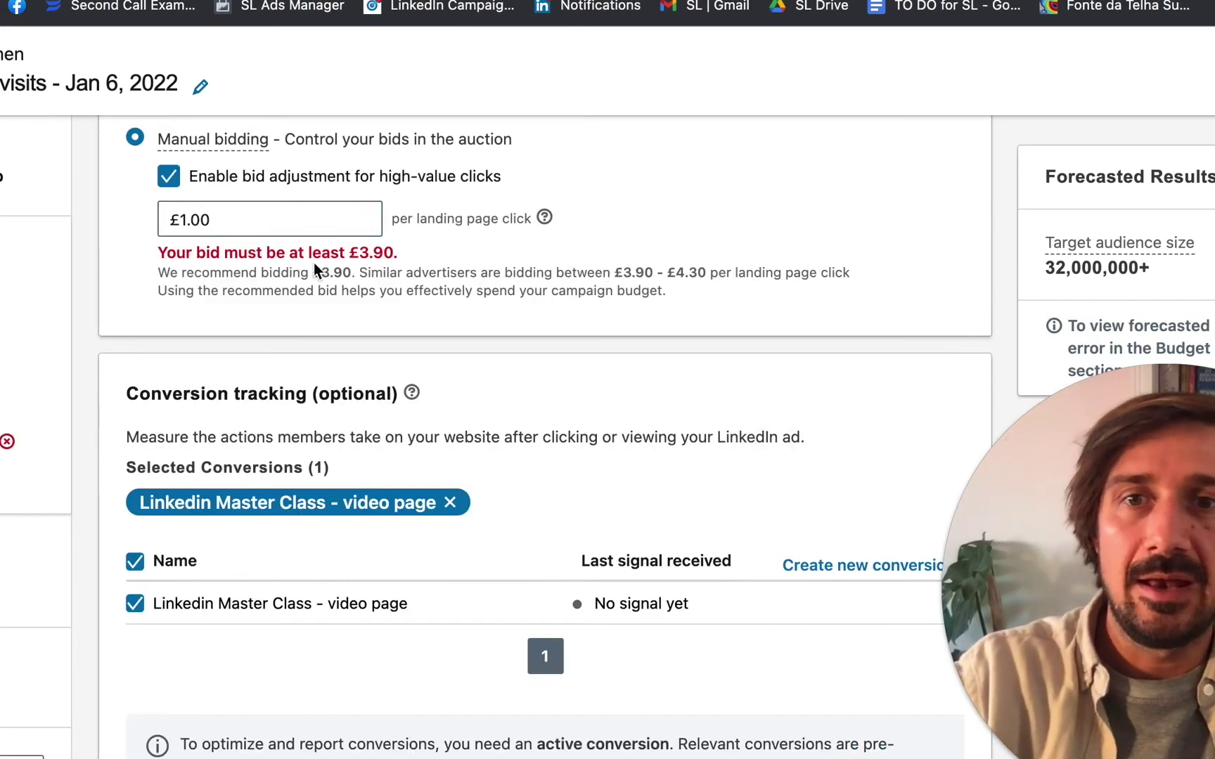
{"action": "scroll", "coordinate": [345, 291], "scroll_direction": "up", "scroll_amount": 3}
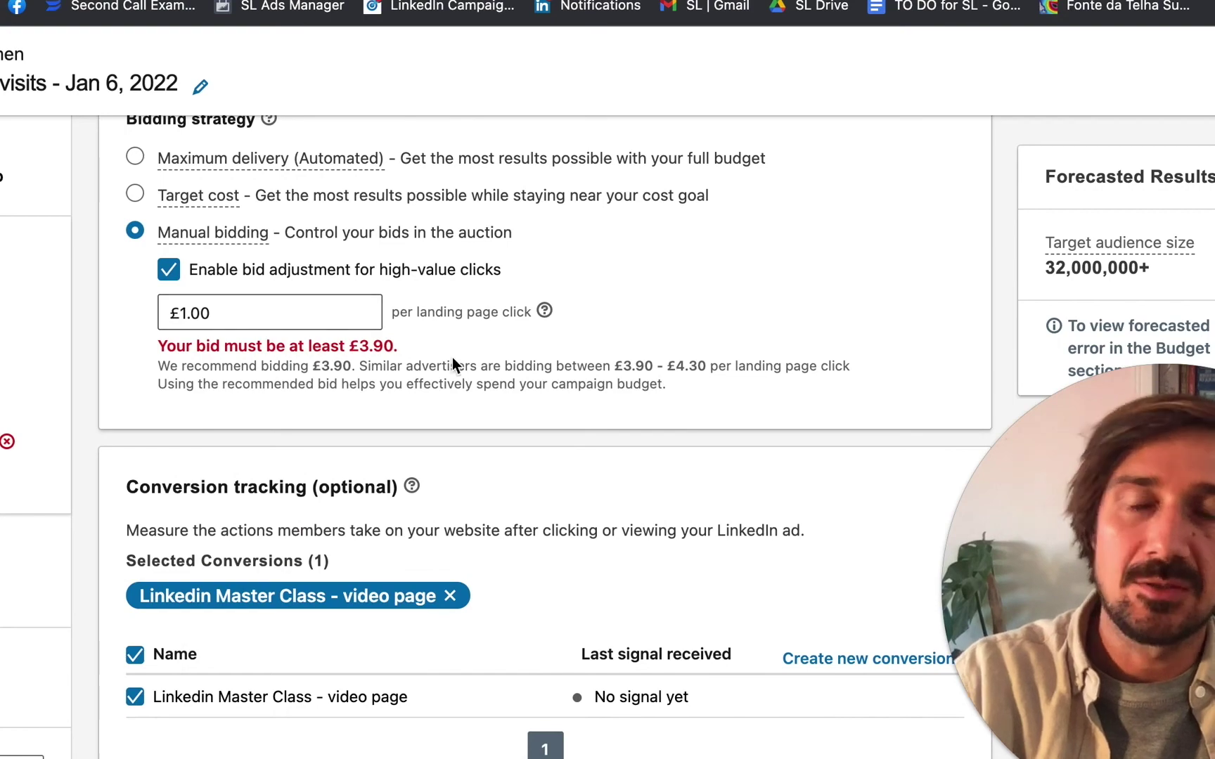
Step: Browse the audience attributes for company and job experience, search job titles for "ceo", and add Chief Executive Officer to the target audience
{"action": "scroll", "coordinate": [452, 358], "scroll_direction": "up", "scroll_amount": 15}
{"action": "scroll", "coordinate": [452, 357], "scroll_direction": "down", "scroll_amount": 2}
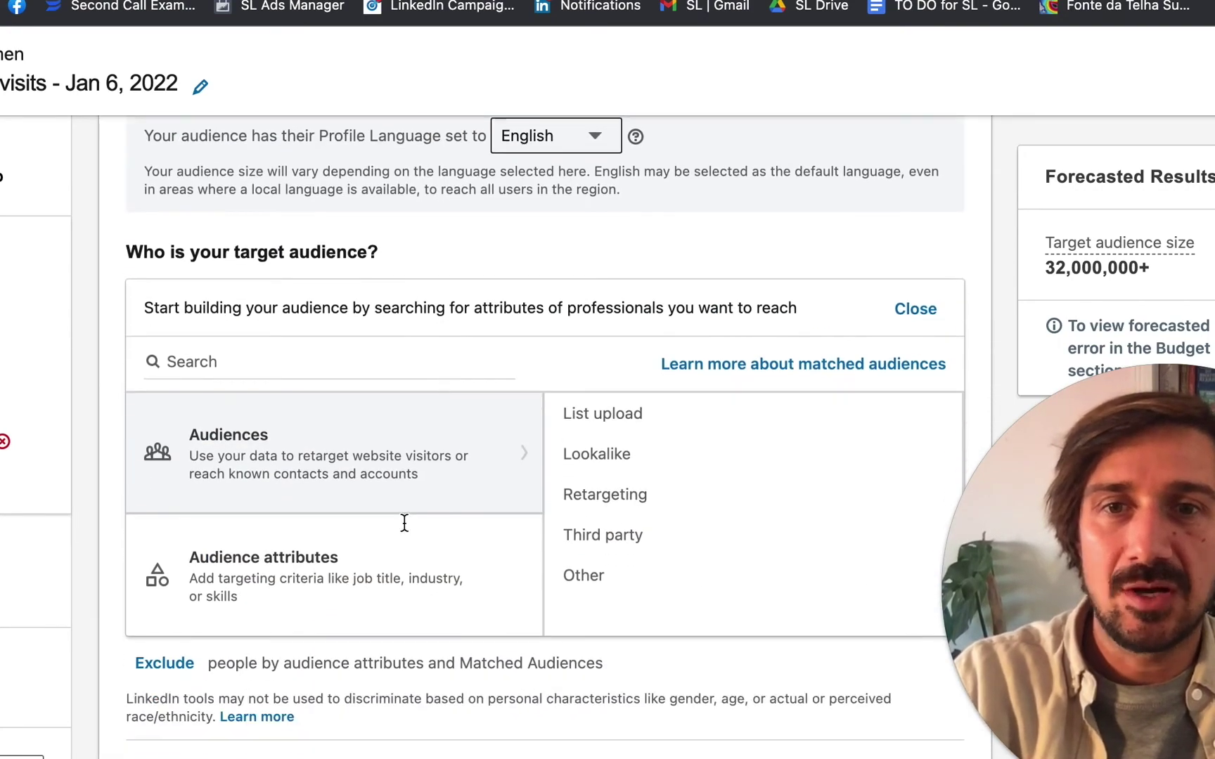
{"action": "left_click", "coordinate": [434, 559]}
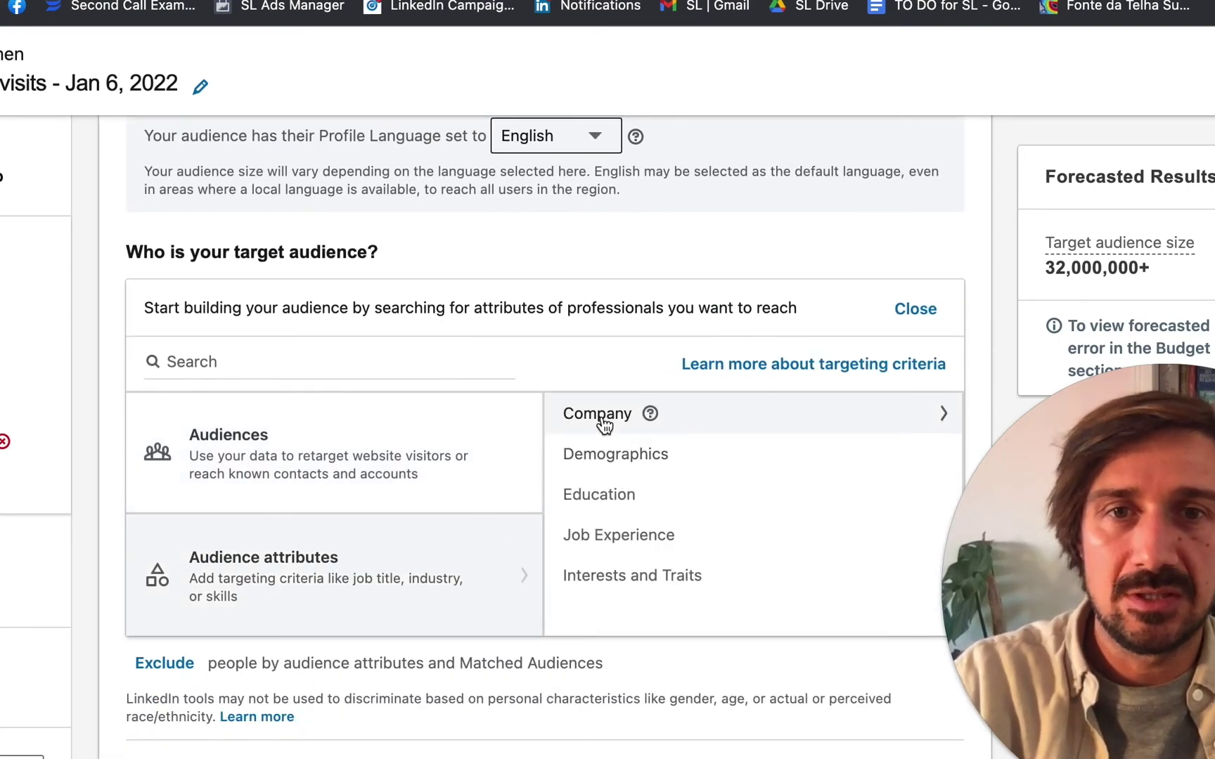
{"action": "left_click", "coordinate": [601, 421]}
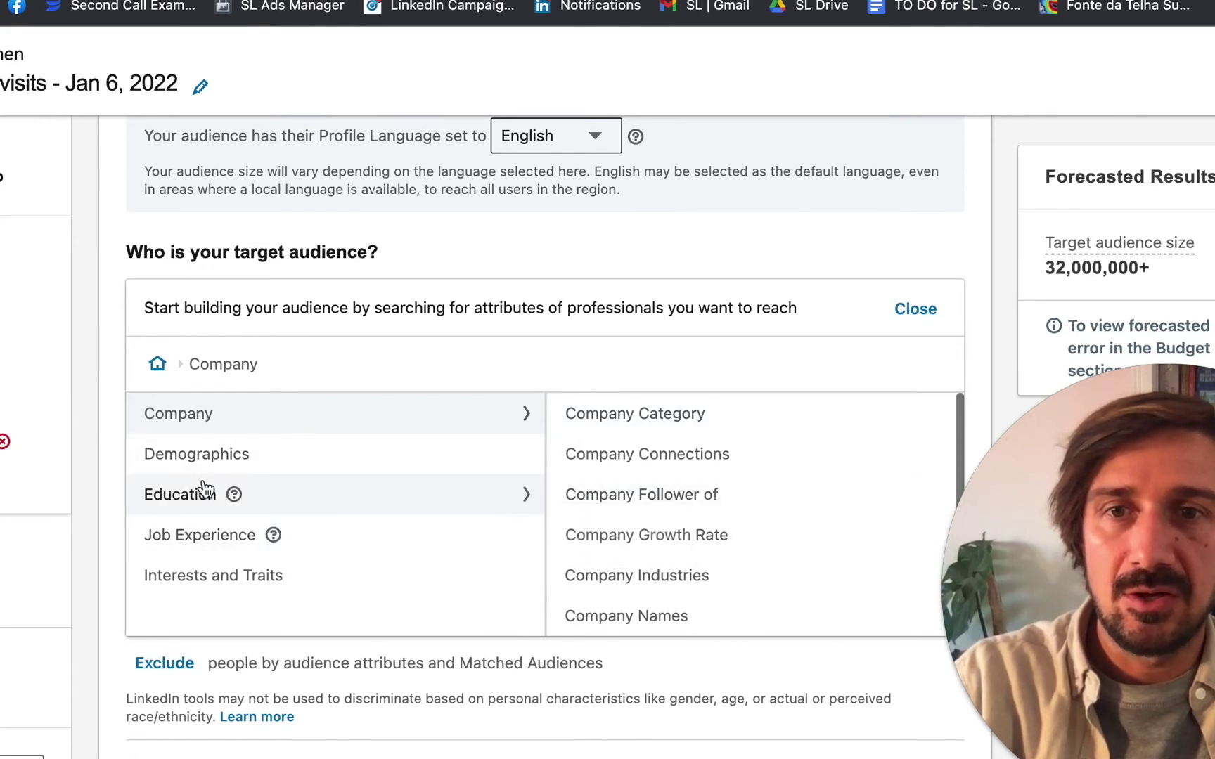
{"action": "left_click", "coordinate": [220, 535]}
{"action": "left_click", "coordinate": [247, 426]}
{"action": "left_click", "coordinate": [393, 524]}
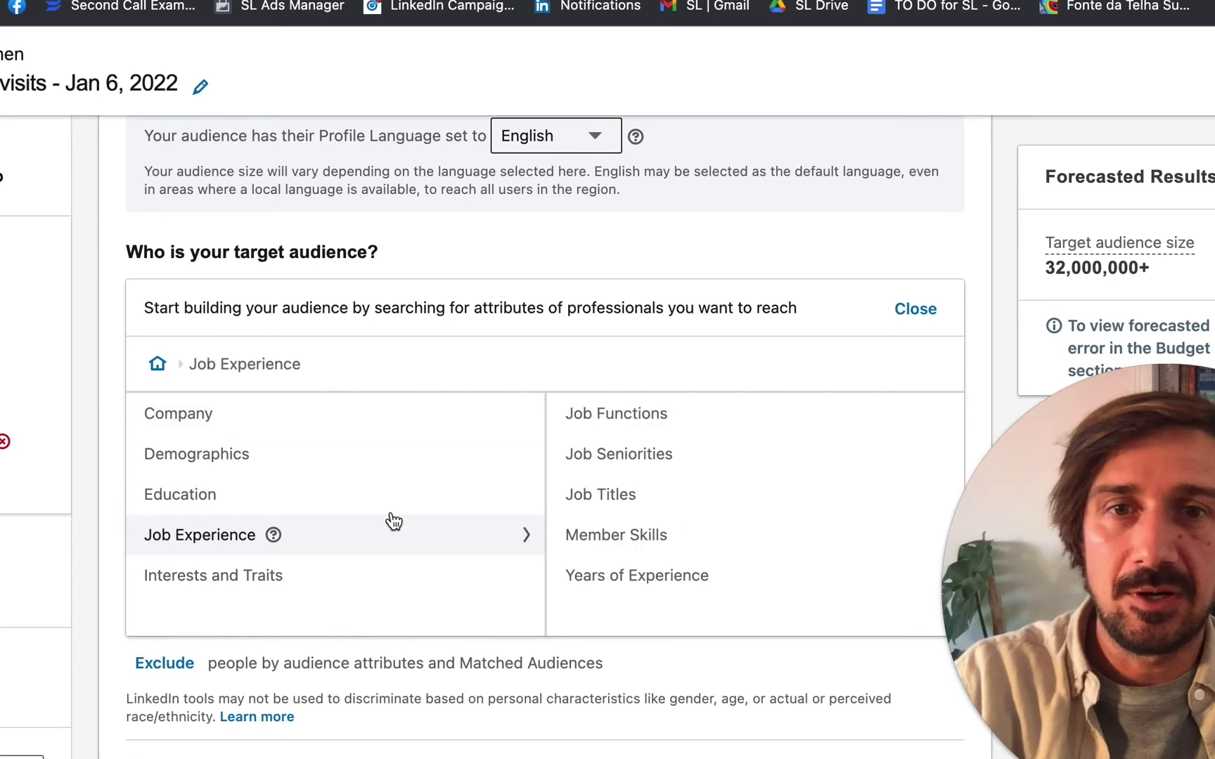
{"action": "left_click", "coordinate": [637, 501]}
{"action": "type", "text": "ceo"}
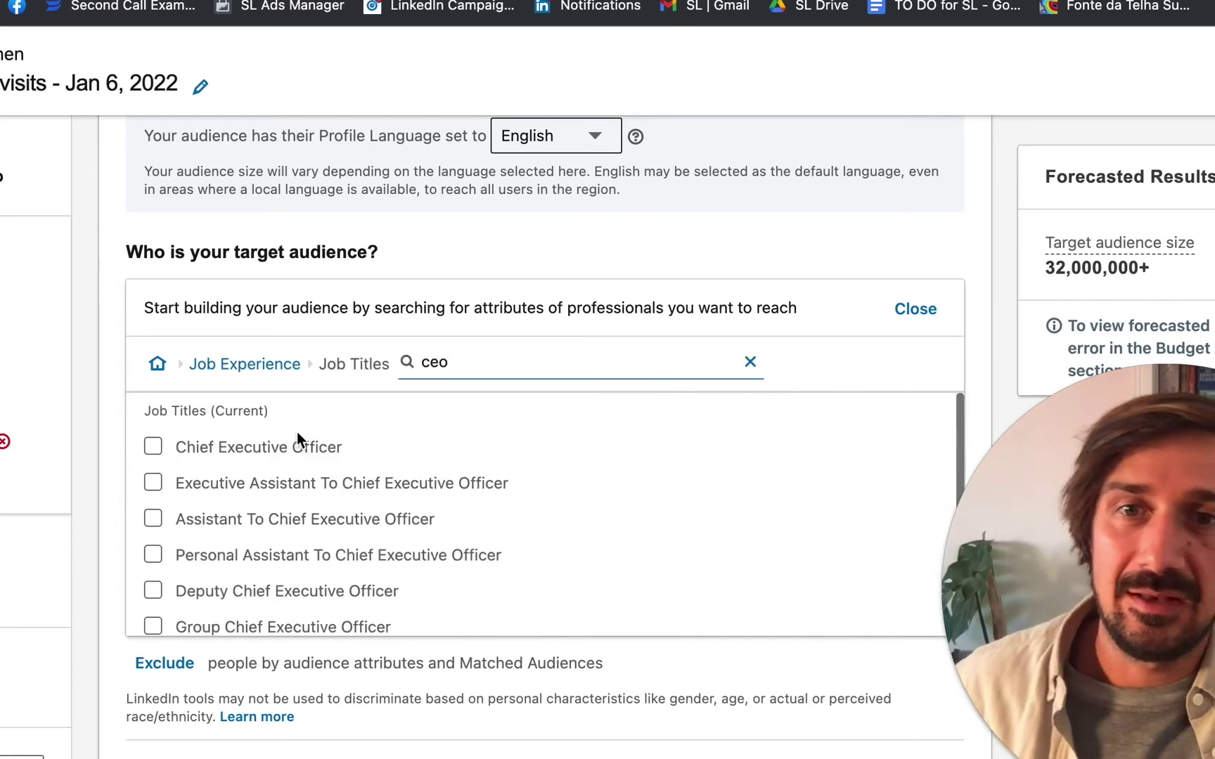
{"action": "left_click", "coordinate": [154, 447]}
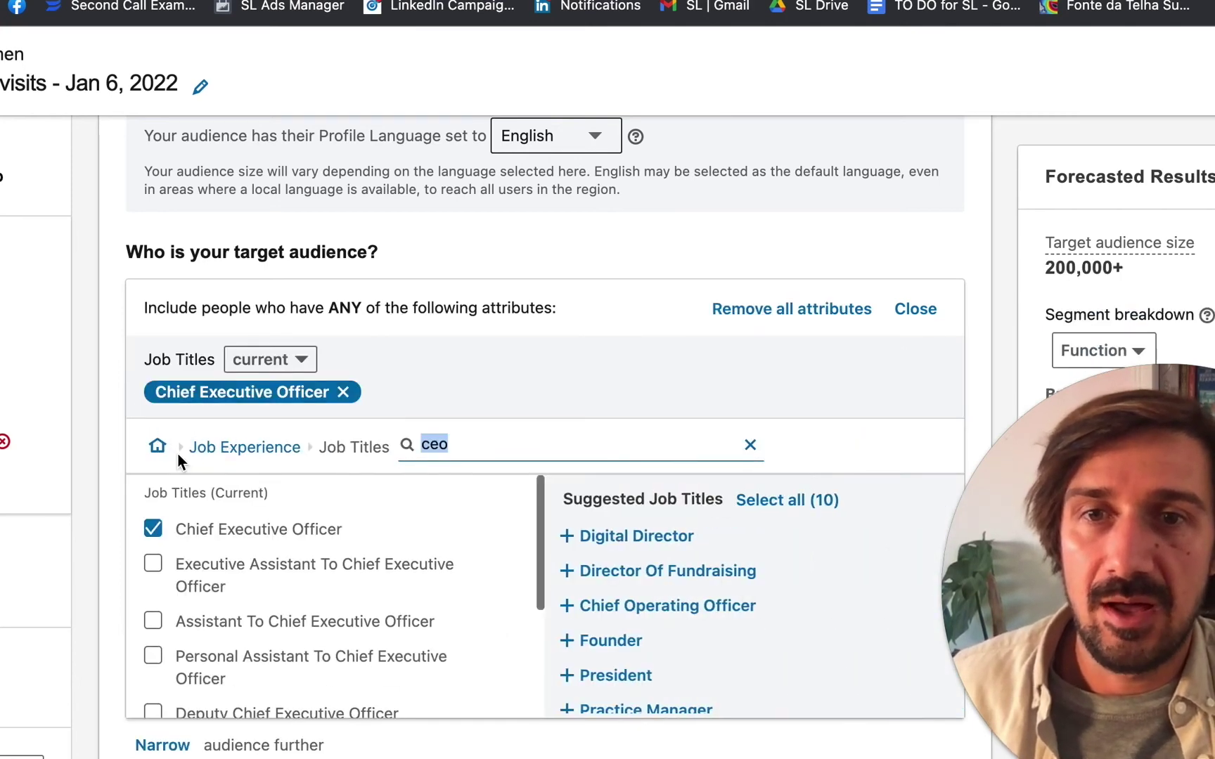
Step: Search the company industries for "soft" and add Computer Software to the target audience
{"action": "left_click", "coordinate": [157, 445]}
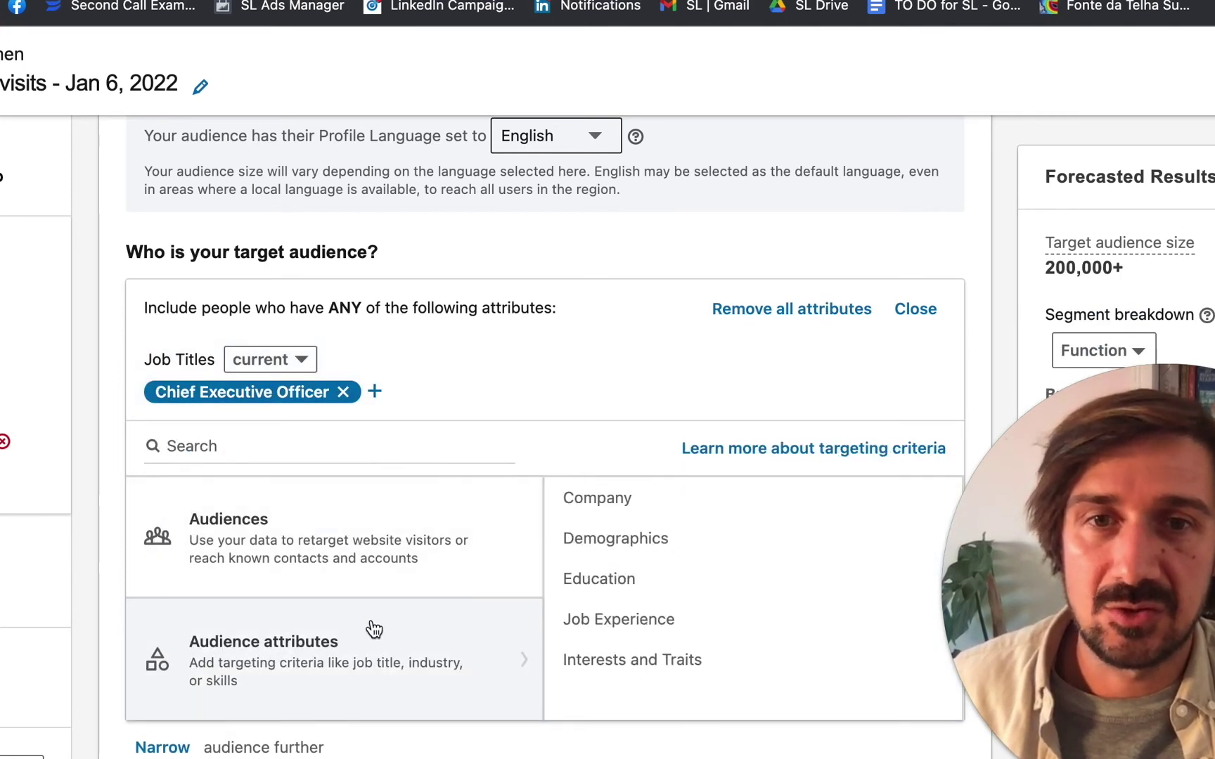
{"action": "left_click", "coordinate": [619, 506]}
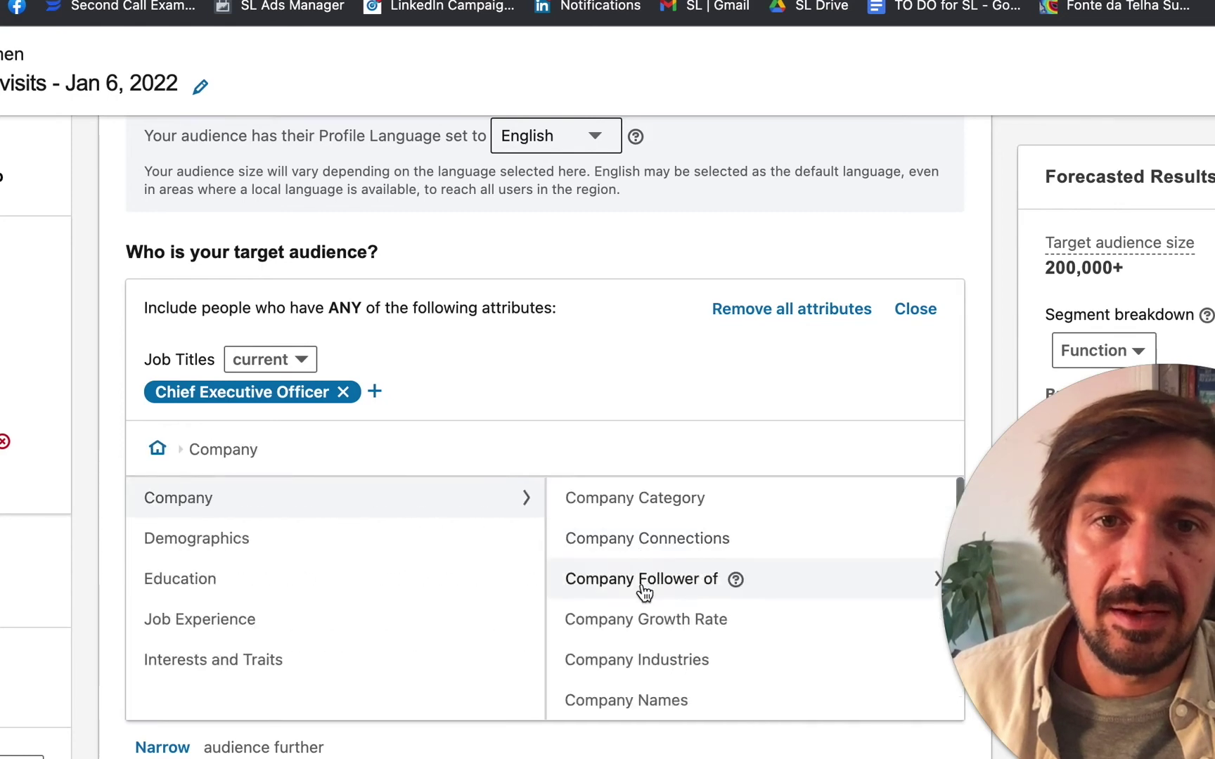
{"action": "left_click", "coordinate": [643, 658]}
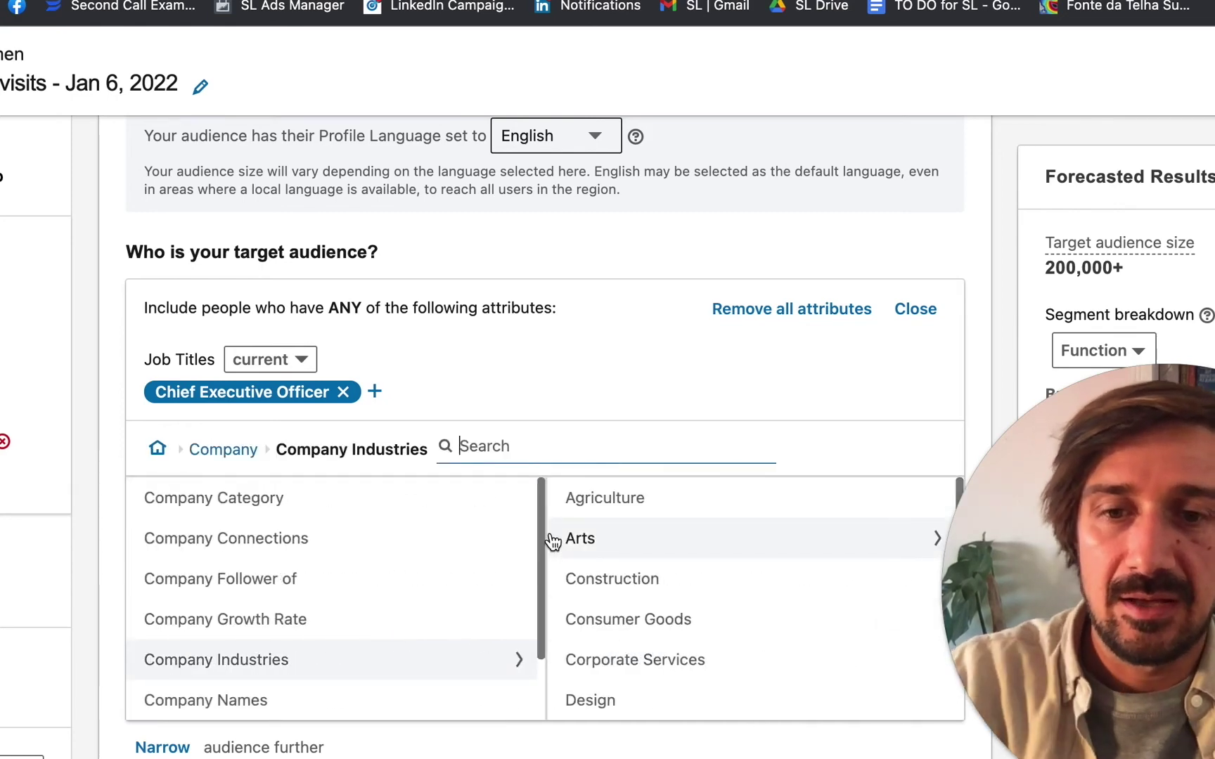
{"action": "type", "text": "soft"}
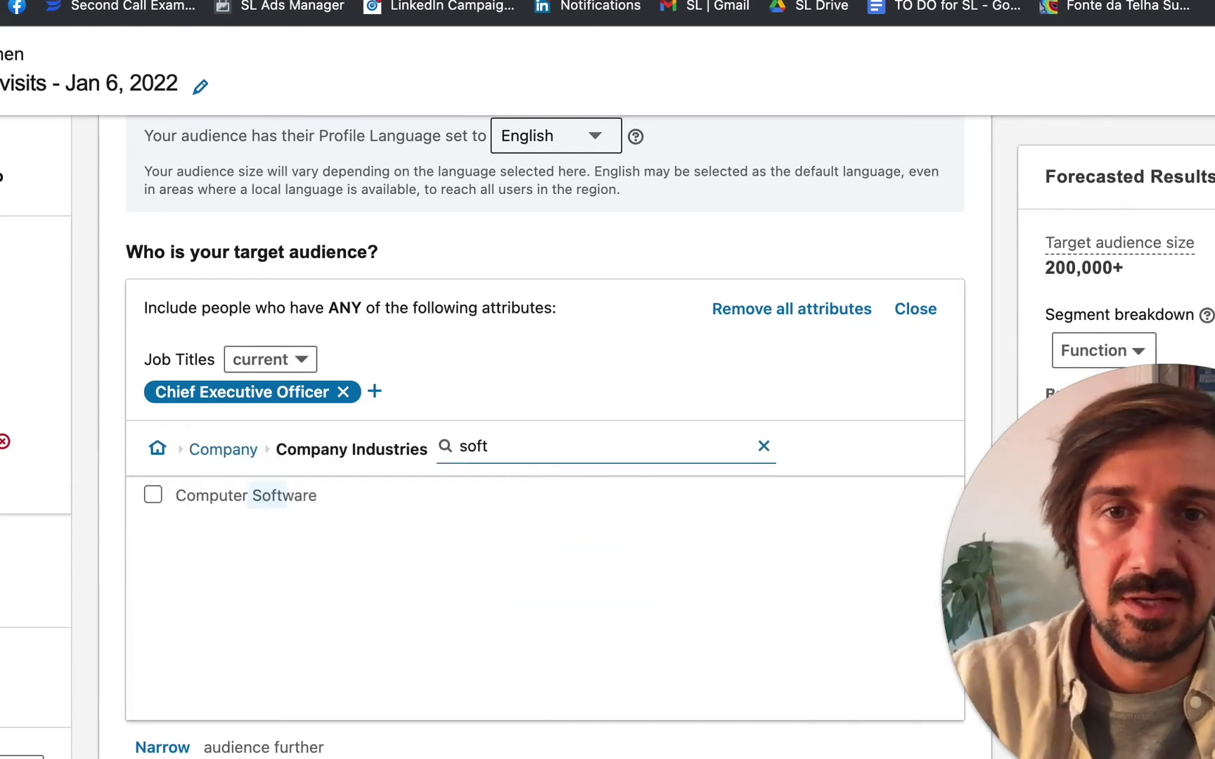
{"action": "left_click", "coordinate": [181, 496]}
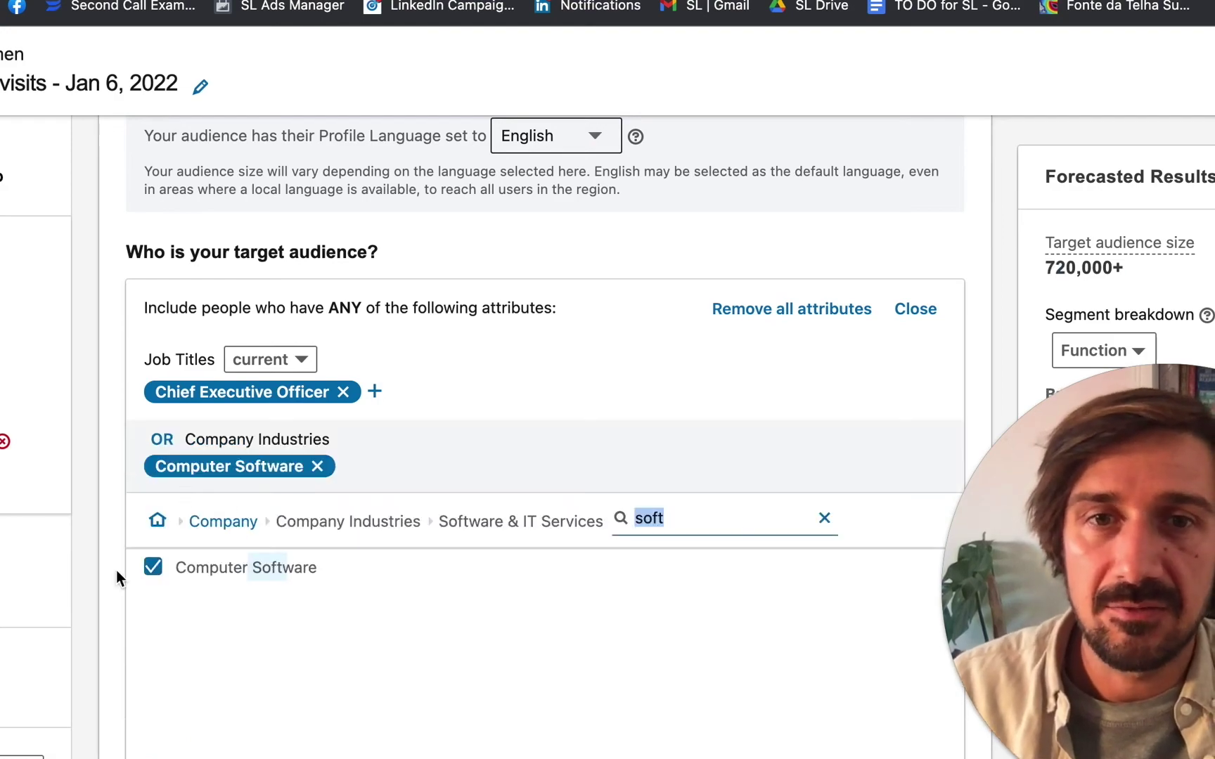
Step: Re-enter £1.00 as the manual bid per landing page click and examine the recommended bid for the new audience
{"action": "scroll", "coordinate": [112, 584], "scroll_direction": "down", "scroll_amount": 15}
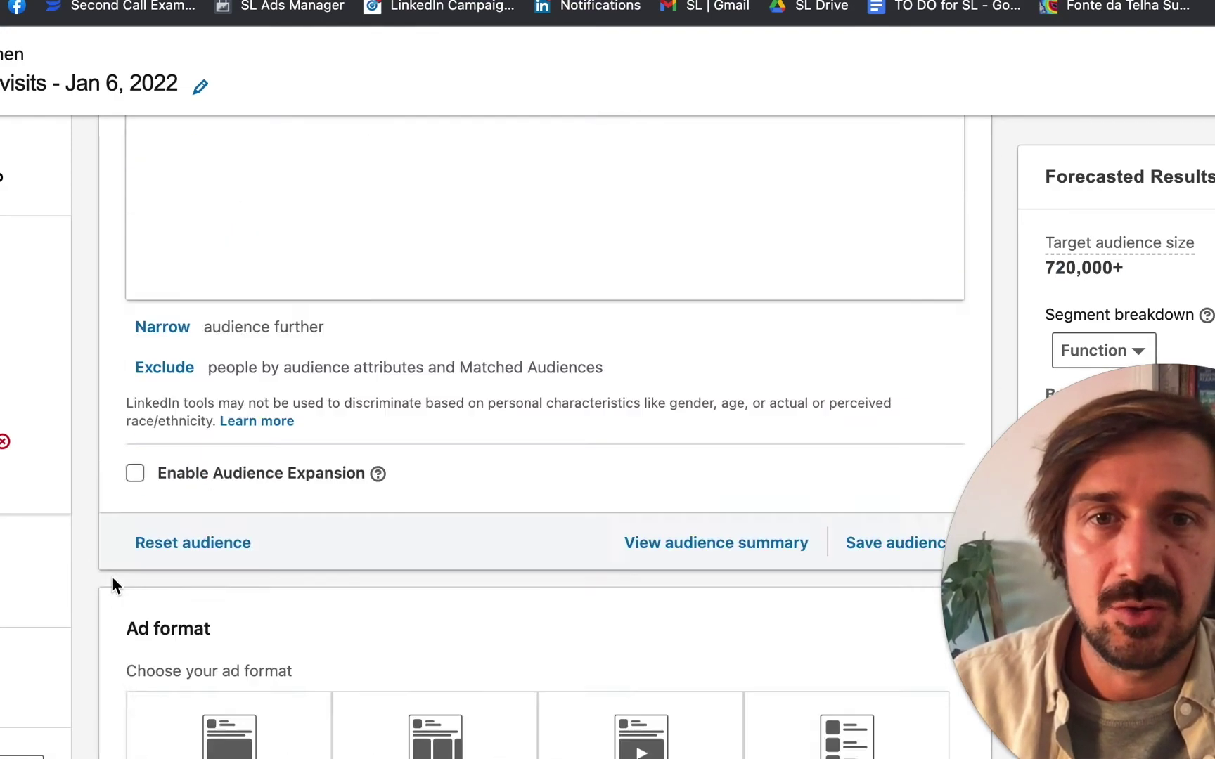
{"action": "scroll", "coordinate": [114, 577], "scroll_direction": "down", "scroll_amount": 10}
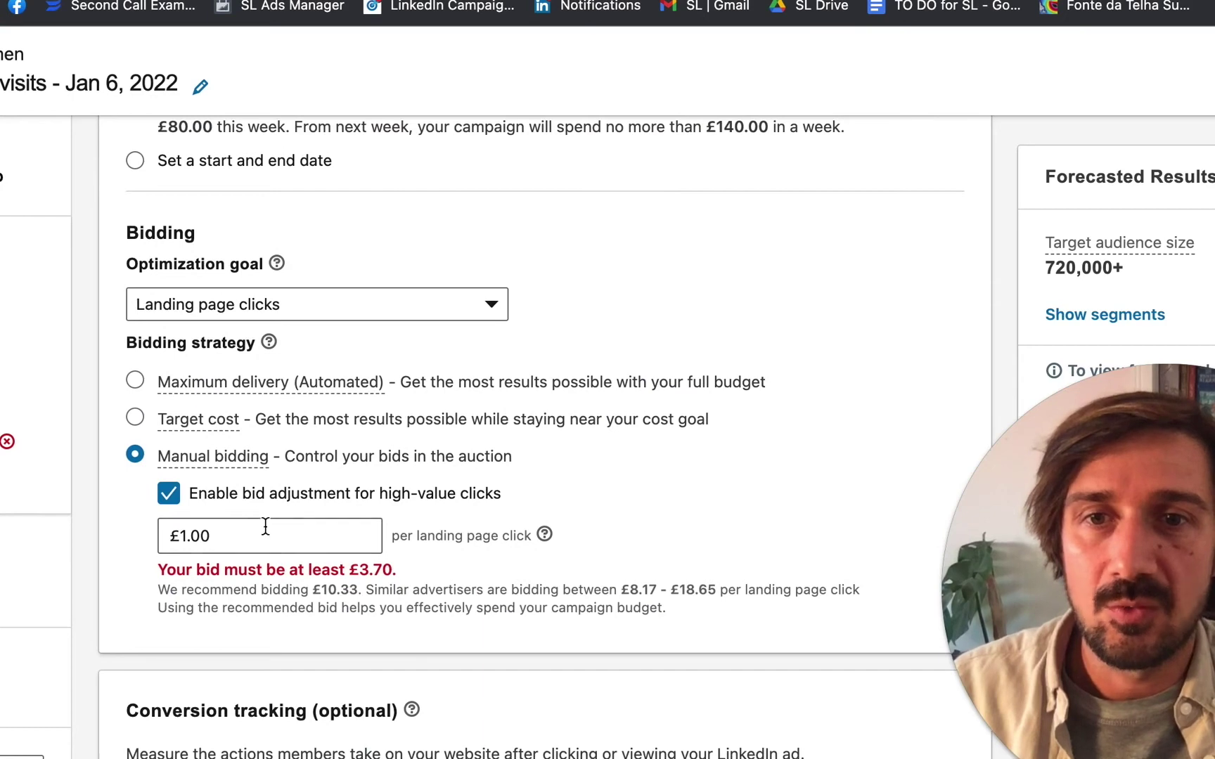
{"action": "triple_click", "coordinate": [265, 526]}
{"action": "key", "text": "BackSpace"}
{"action": "type", "text": "1"}
{"action": "left_click", "coordinate": [514, 531]}
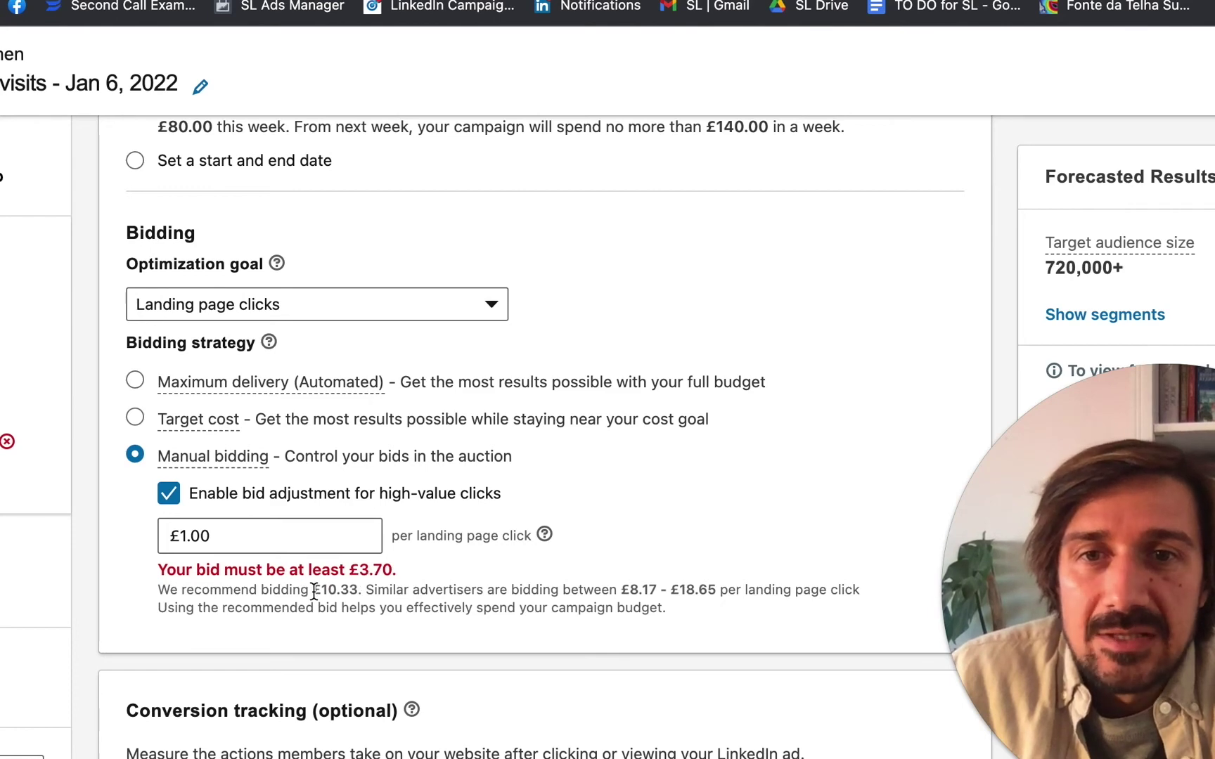
{"action": "left_click_drag", "start_coordinate": [314, 591], "coordinate": [369, 591]}
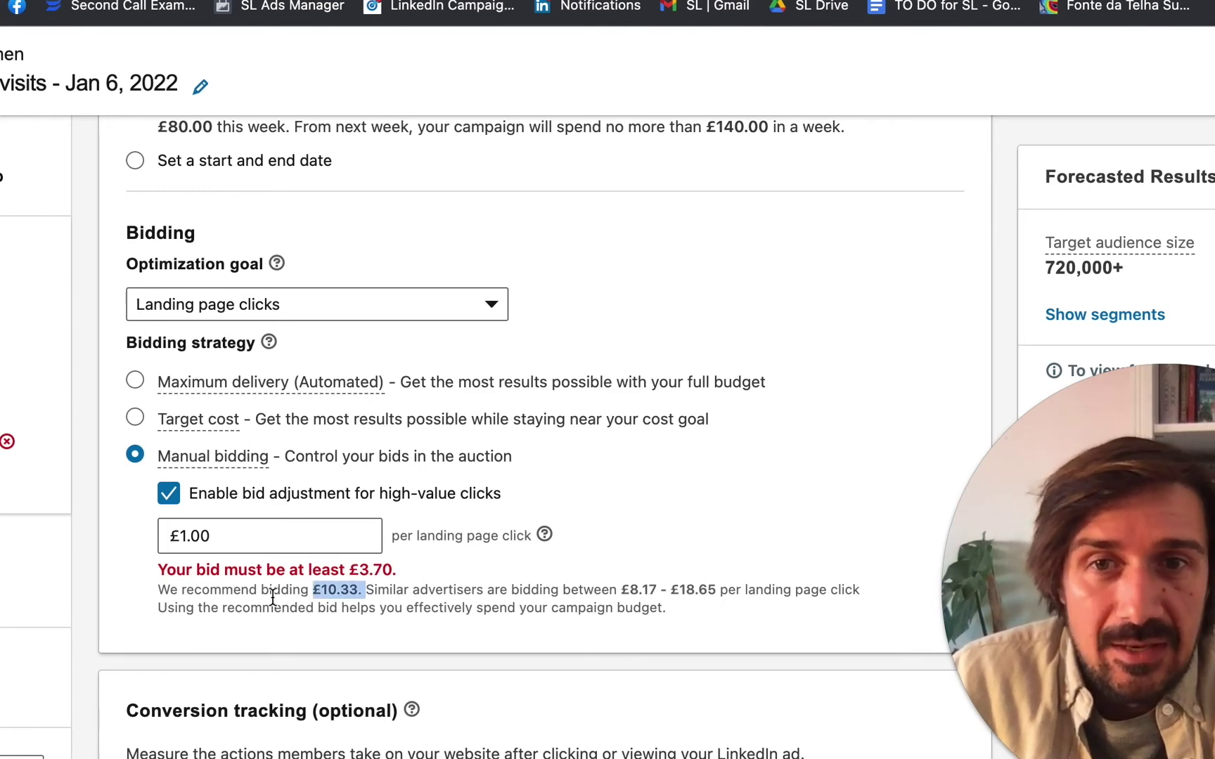
{"action": "left_click", "coordinate": [362, 596]}
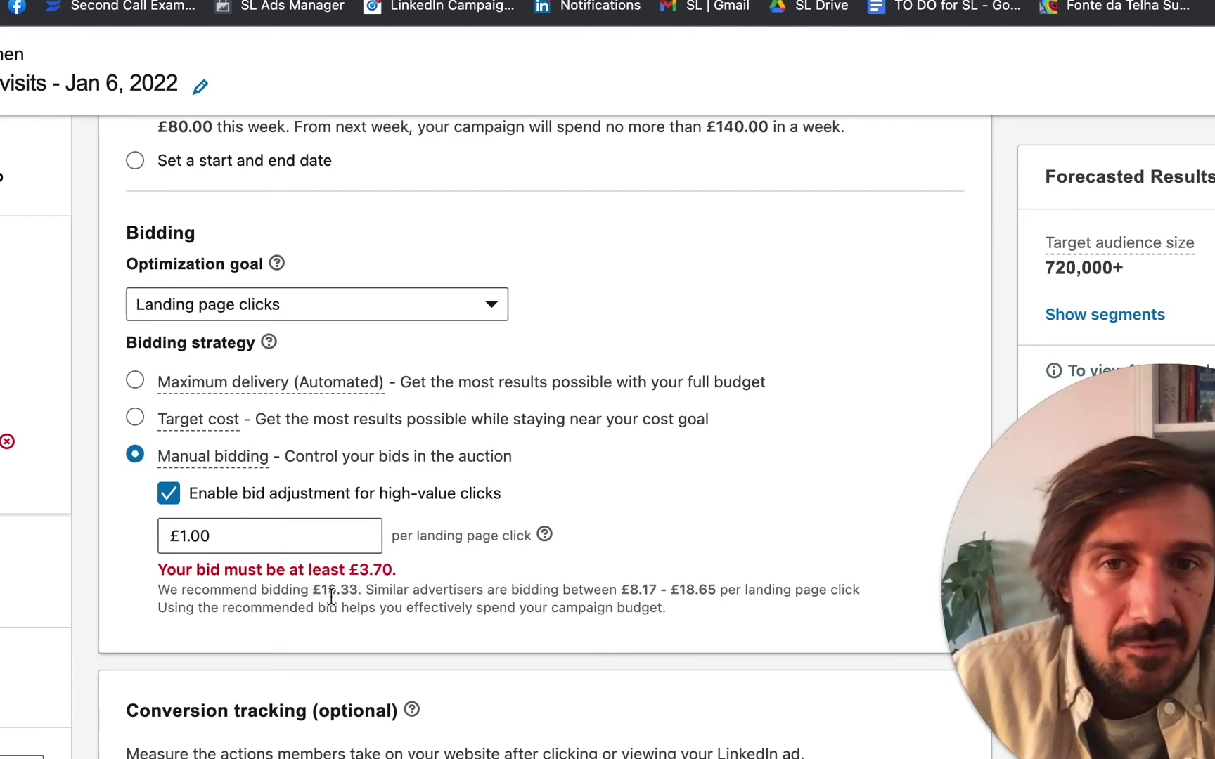
Step: Set the manual bid to £10.33 per landing page click and examine the recommendation and the similar advertisers' bidding range
{"action": "left_click", "coordinate": [275, 532]}
{"action": "double_click", "coordinate": [201, 530]}
{"action": "left_click", "coordinate": [236, 526]}
{"action": "type", "text": "10.333"}
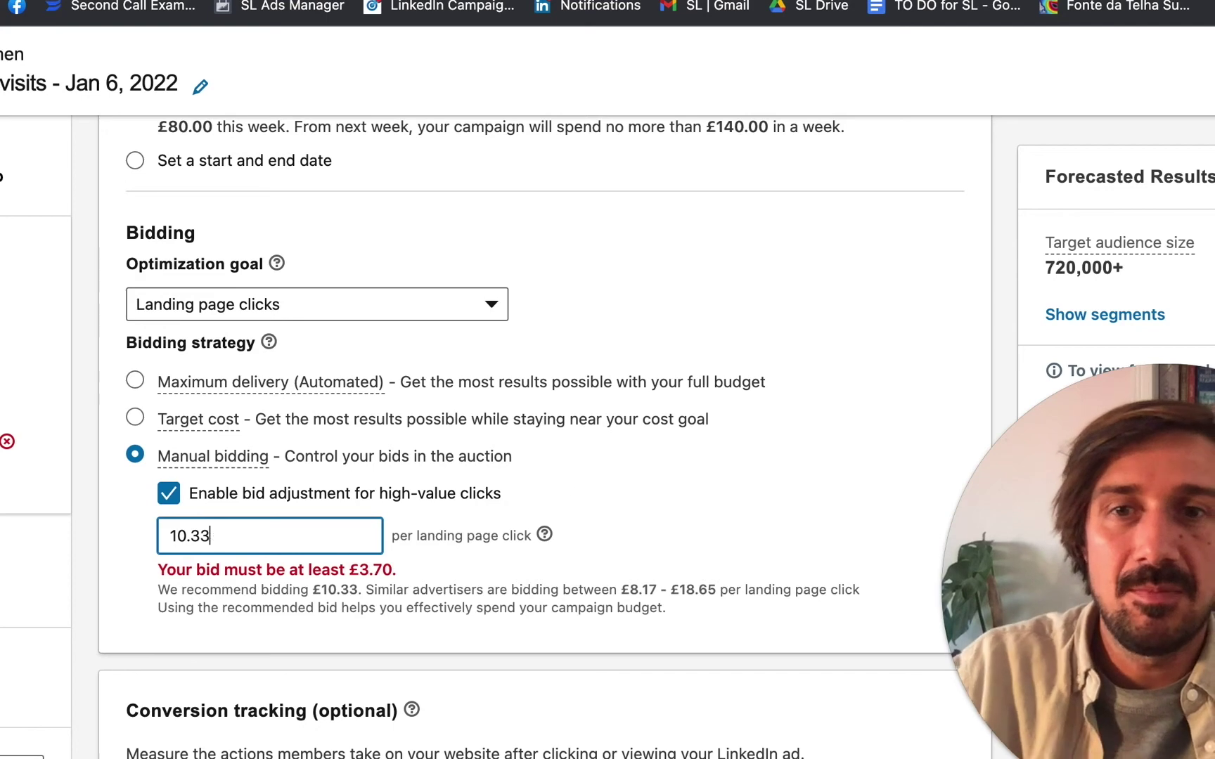
{"action": "left_click", "coordinate": [644, 491]}
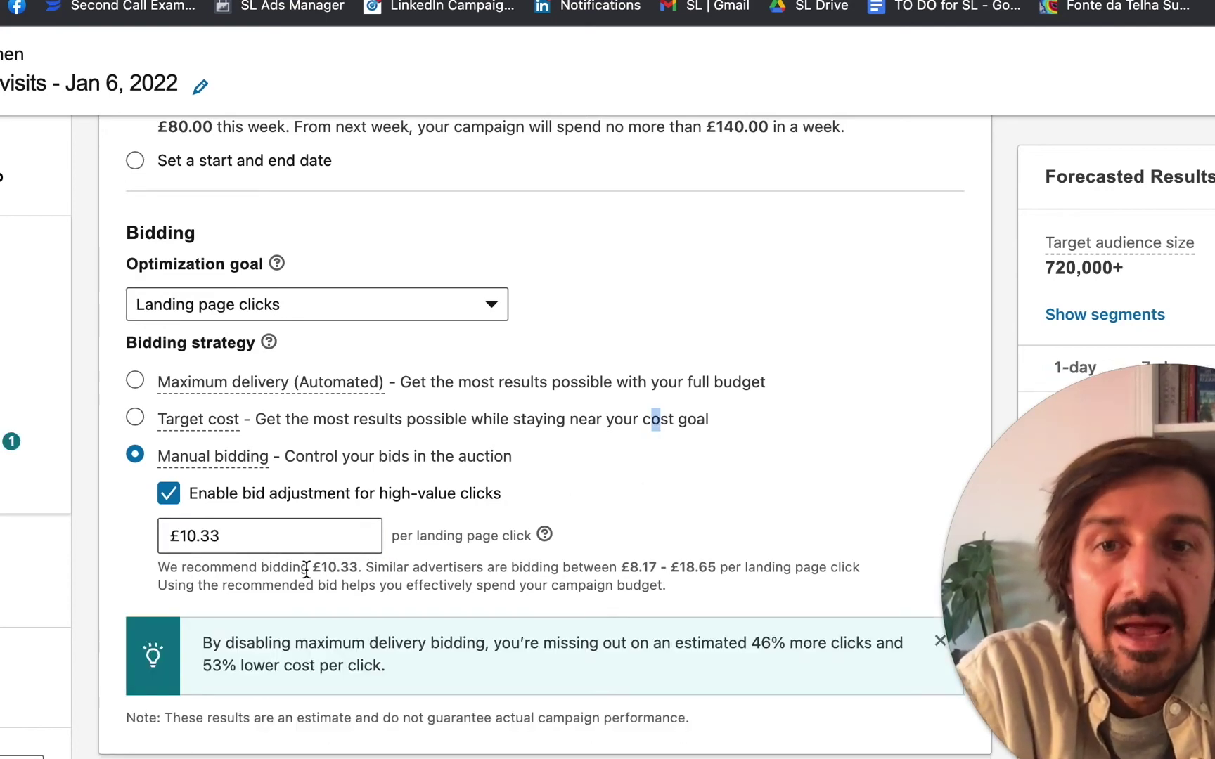
{"action": "left_click_drag", "start_coordinate": [310, 567], "coordinate": [365, 570]}
{"action": "left_click_drag", "start_coordinate": [620, 566], "coordinate": [723, 564]}
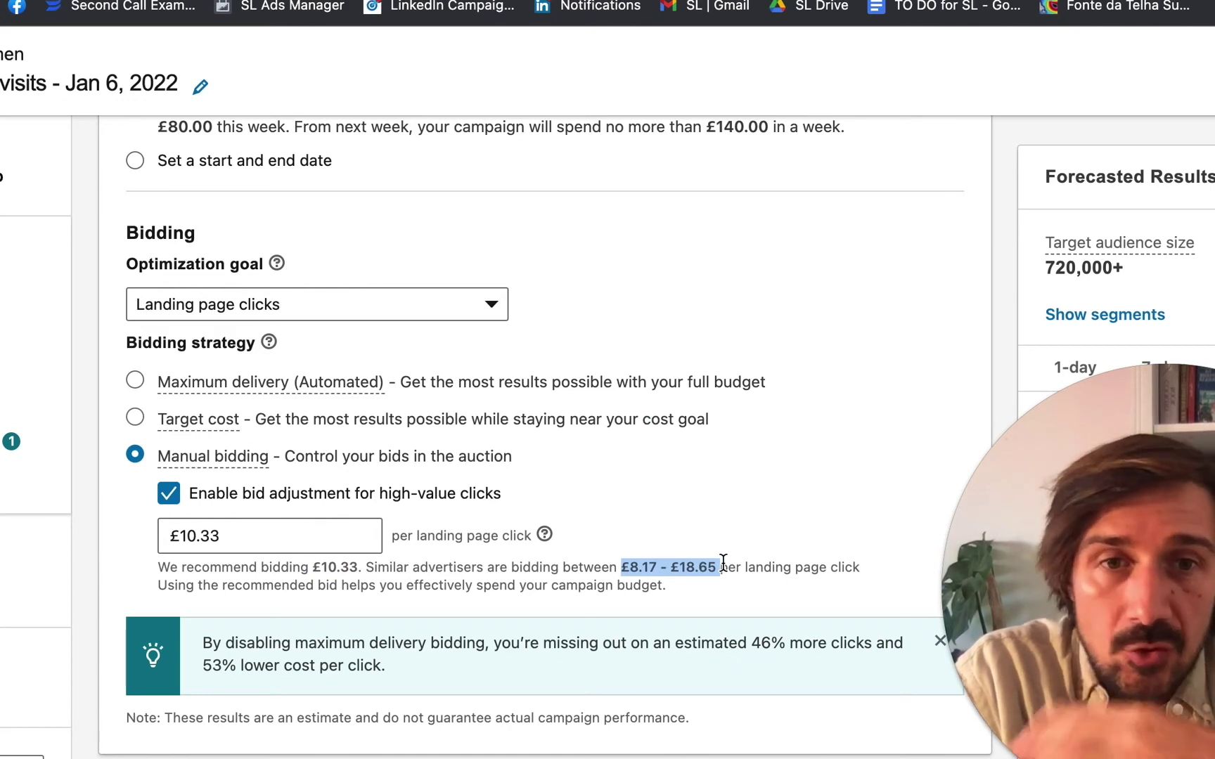
Step: Try a manual bid of £1.00 per landing page click in place of the recommended amount
{"action": "left_click", "coordinate": [249, 540]}
{"action": "double_click", "coordinate": [249, 540]}
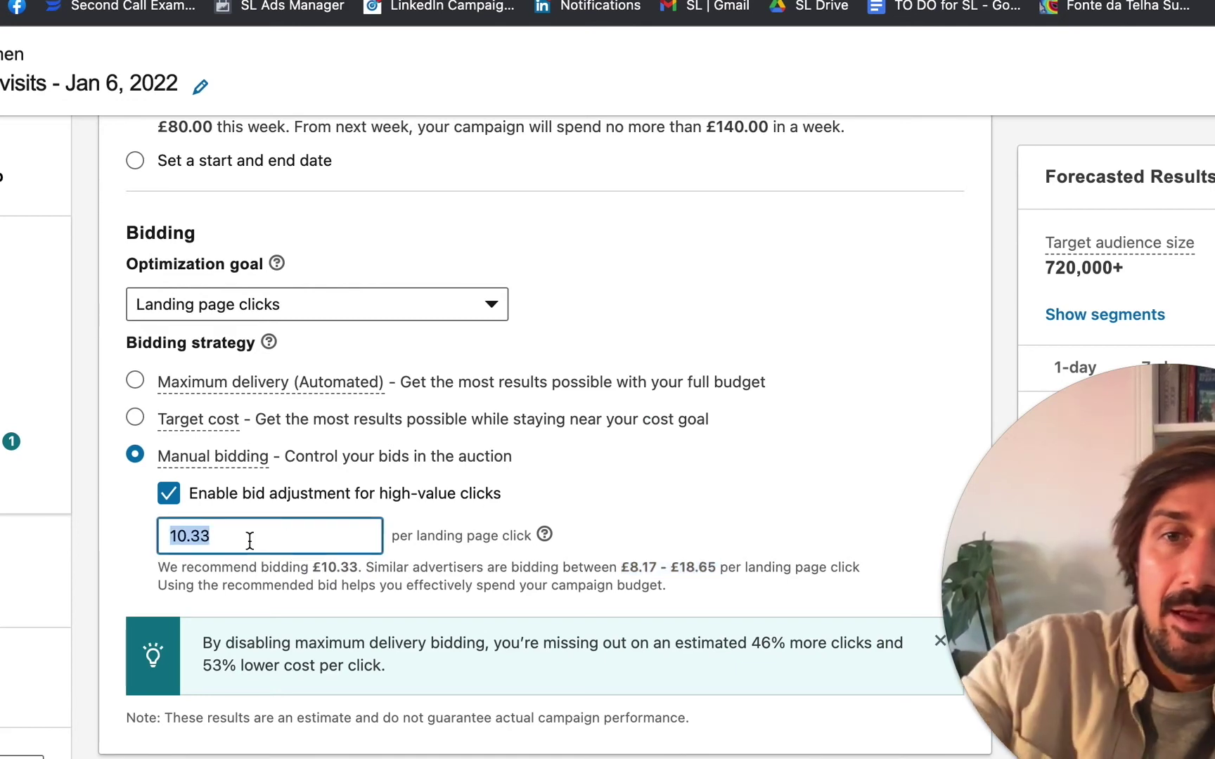
{"action": "type", "text": "1"}
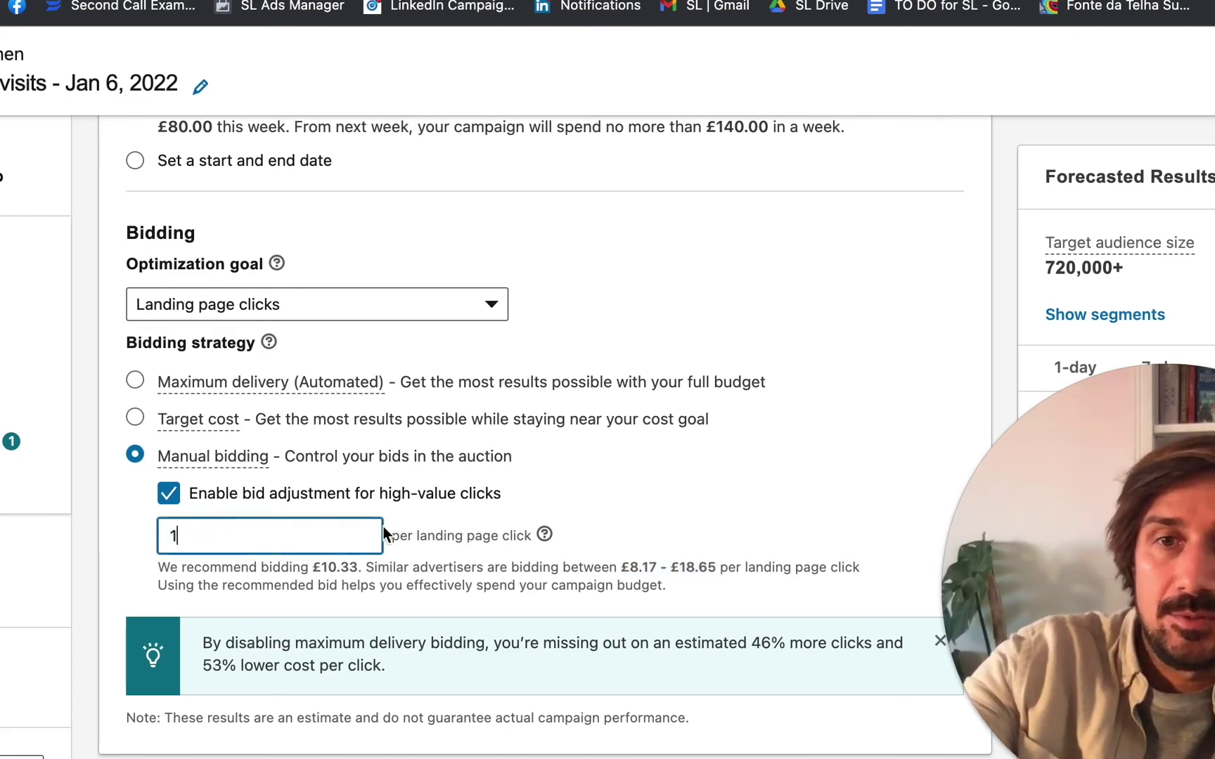
{"action": "left_click", "coordinate": [418, 519]}
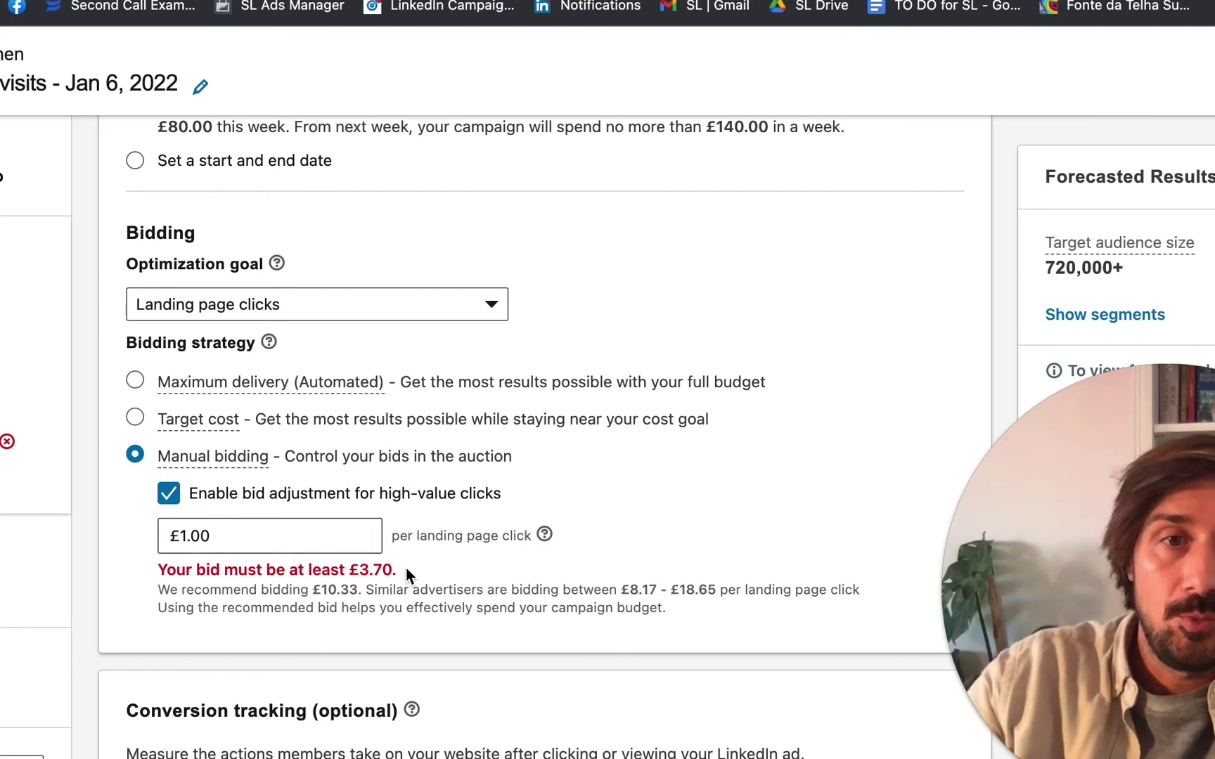
Step: Set the manual bid to £3.70 per landing page click and turn off bid adjustment for high-value clicks
{"action": "left_click", "coordinate": [236, 536]}
{"action": "double_click", "coordinate": [237, 536]}
{"action": "type", "text": "3.7"}
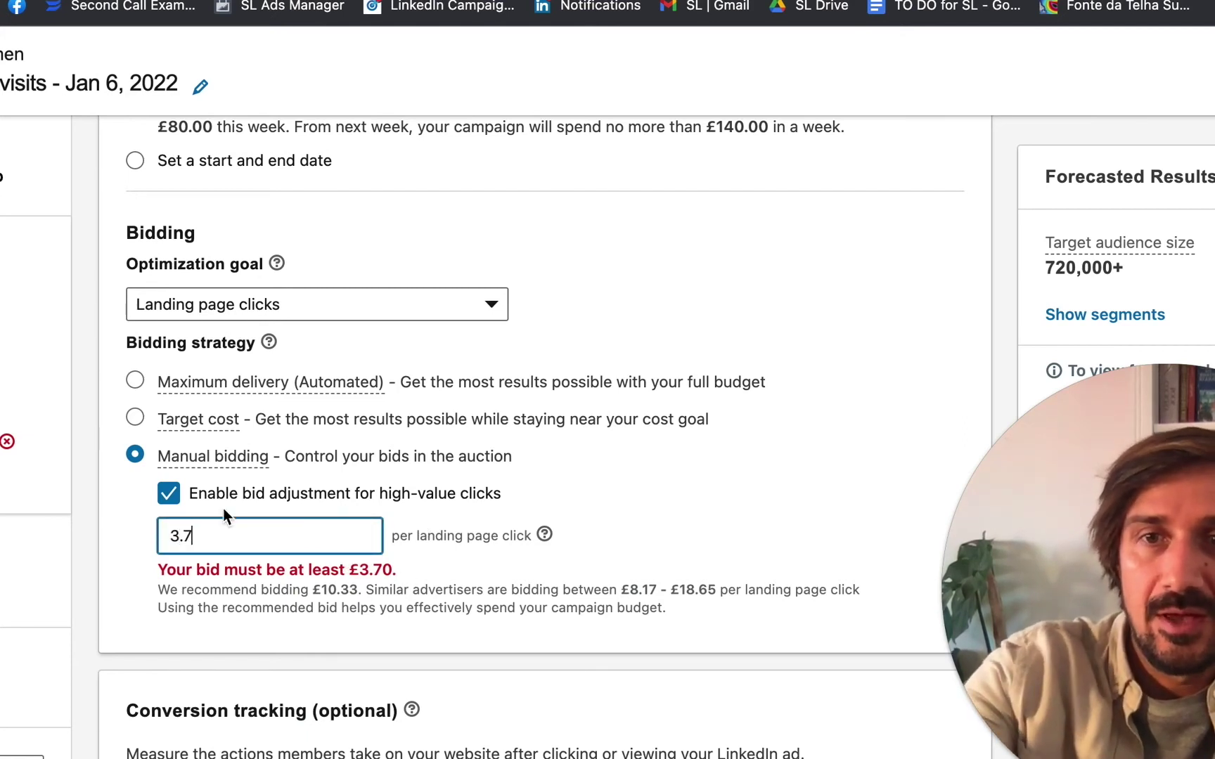
{"action": "left_click", "coordinate": [136, 507]}
{"action": "scroll", "coordinate": [169, 497], "scroll_direction": "up", "scroll_amount": 2}
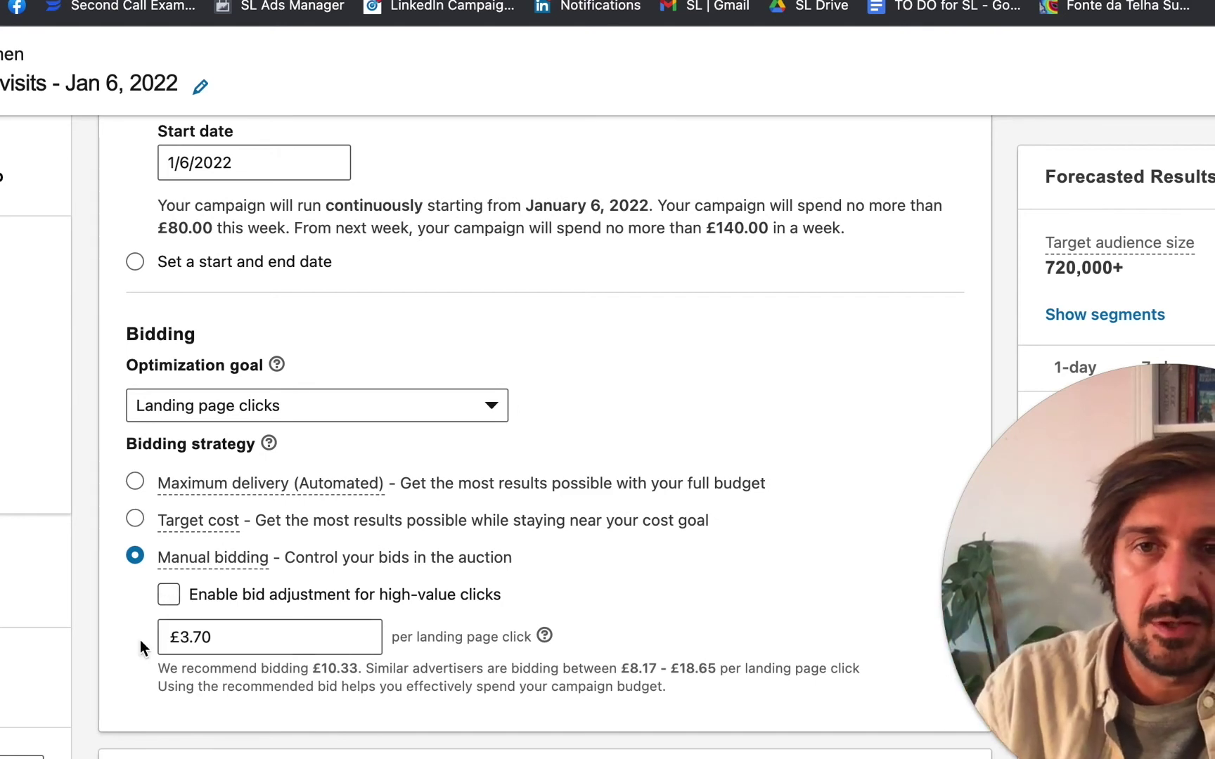
{"action": "scroll", "coordinate": [169, 584], "scroll_direction": "down", "scroll_amount": 2}
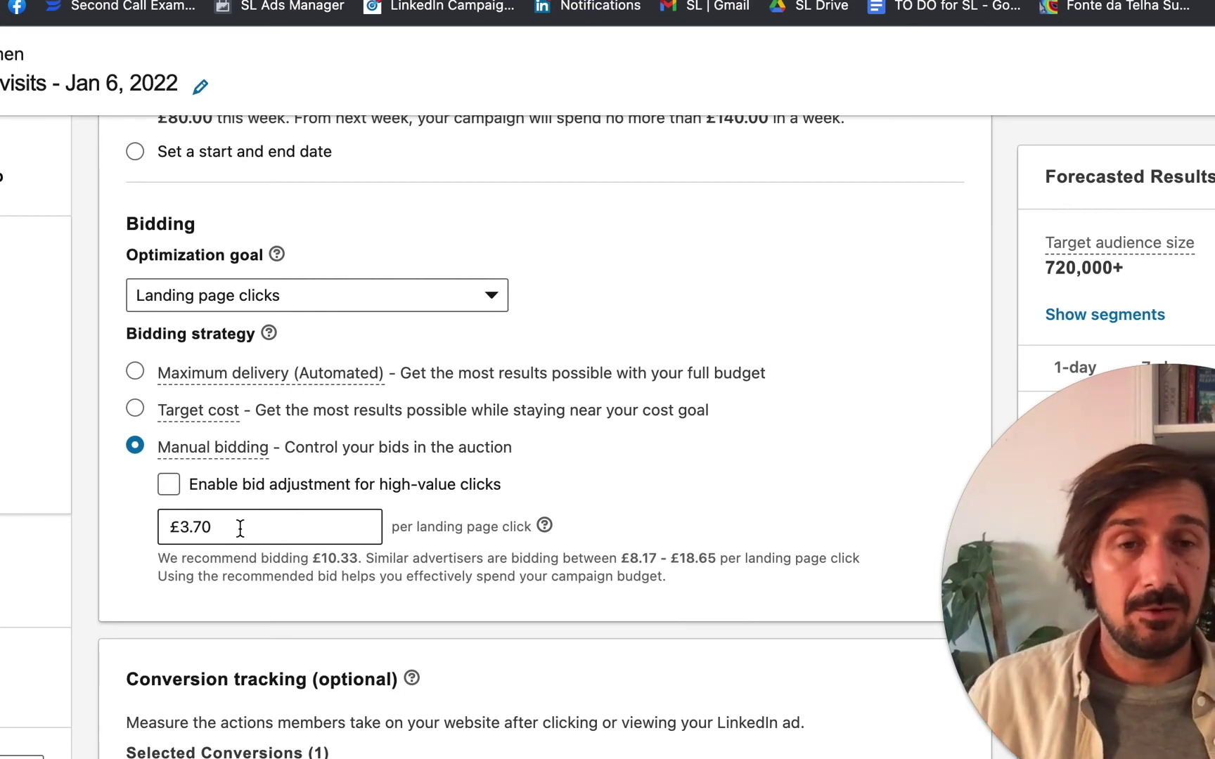
Step: Compare the daily budget with the manual bid per landing page click
{"action": "scroll", "coordinate": [240, 527], "scroll_direction": "up", "scroll_amount": 5}
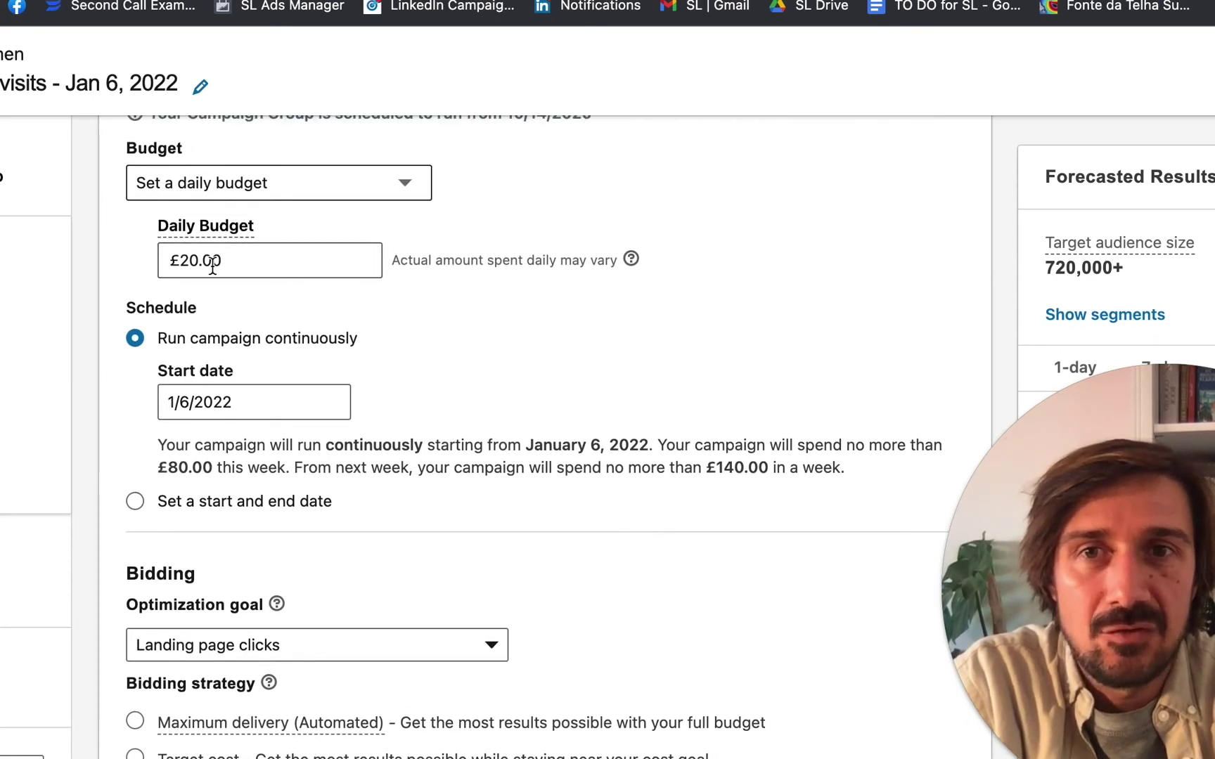
{"action": "scroll", "coordinate": [119, 598], "scroll_direction": "down", "scroll_amount": 4}
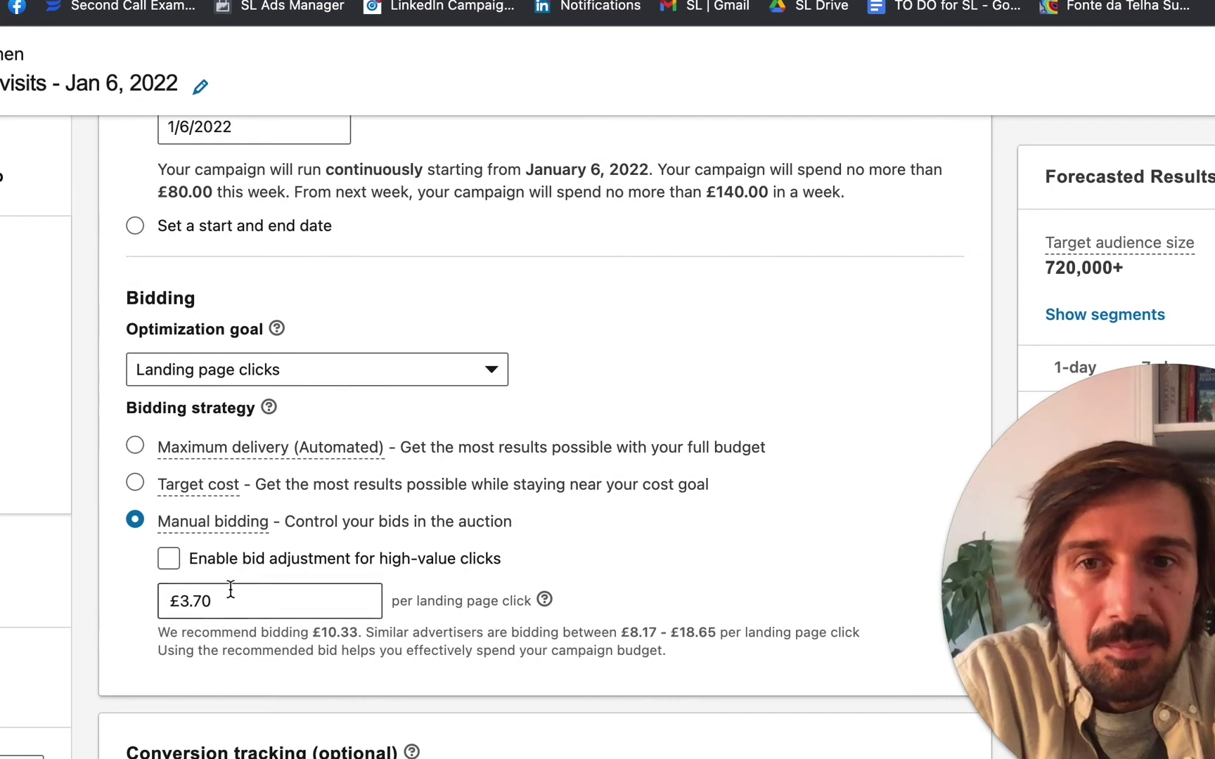
{"action": "scroll", "coordinate": [232, 594], "scroll_direction": "up", "scroll_amount": 4}
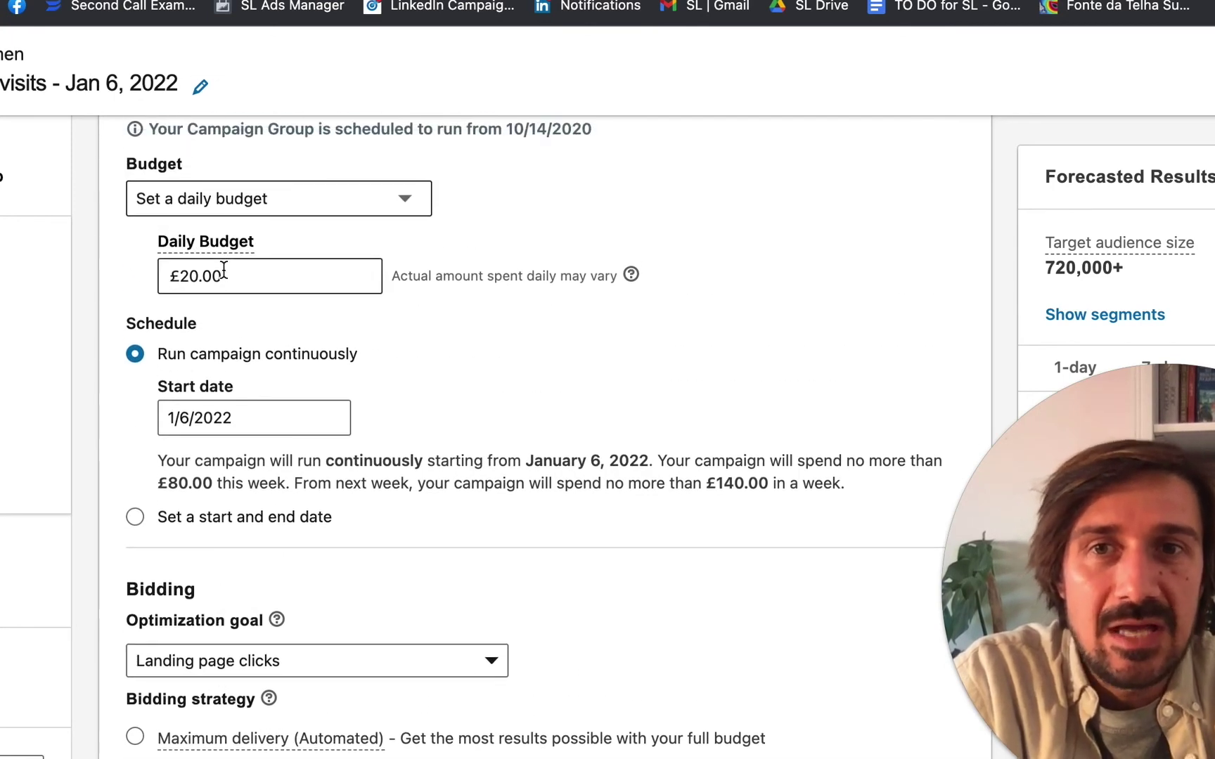
{"action": "left_click", "coordinate": [223, 271]}
{"action": "left_click", "coordinate": [569, 328]}
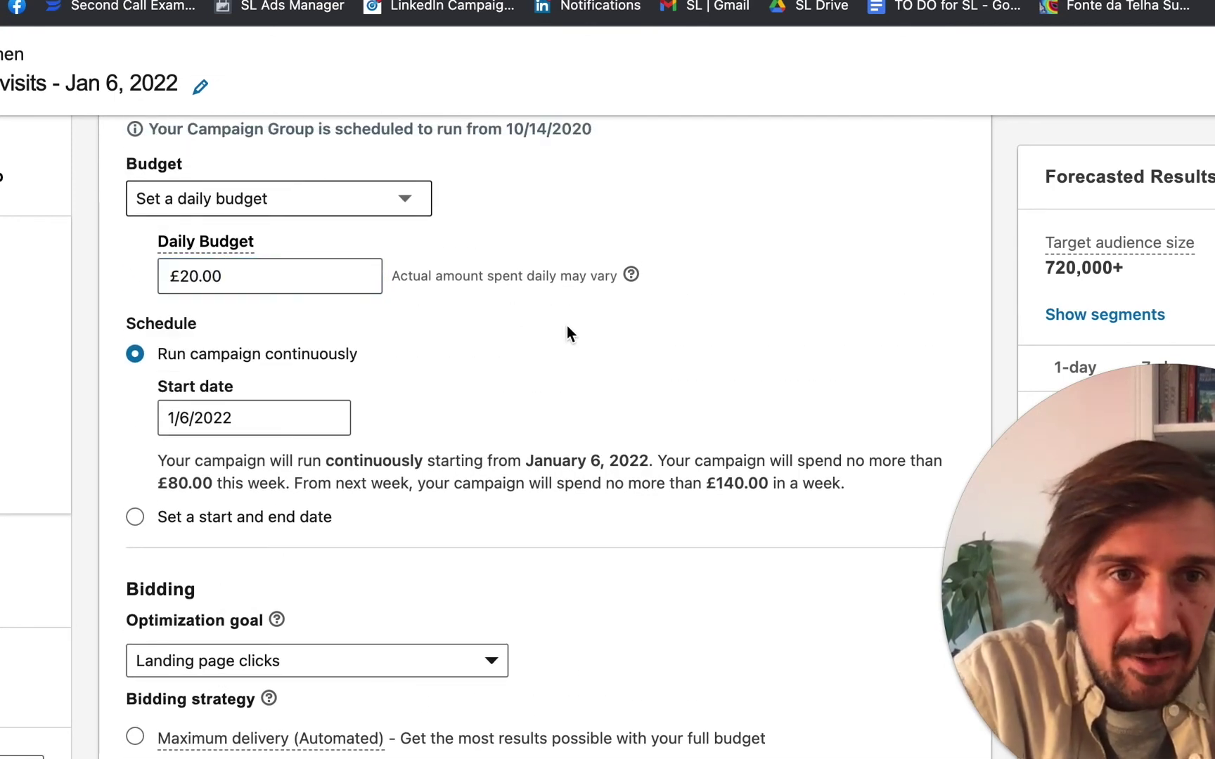
{"action": "scroll", "coordinate": [311, 586], "scroll_direction": "down", "scroll_amount": 4}
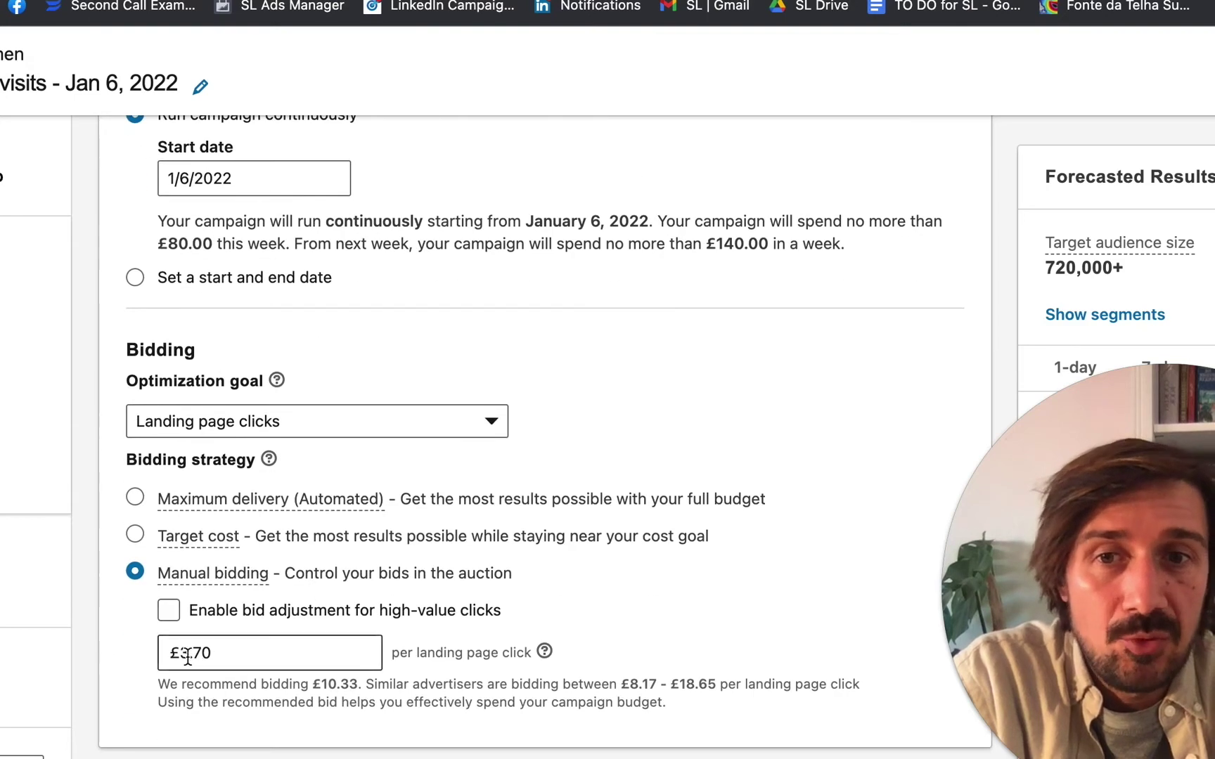
{"action": "left_click", "coordinate": [189, 656]}
Step: Set the campaign's daily budget to £50.00
{"action": "scroll", "coordinate": [232, 619], "scroll_direction": "up", "scroll_amount": 6}
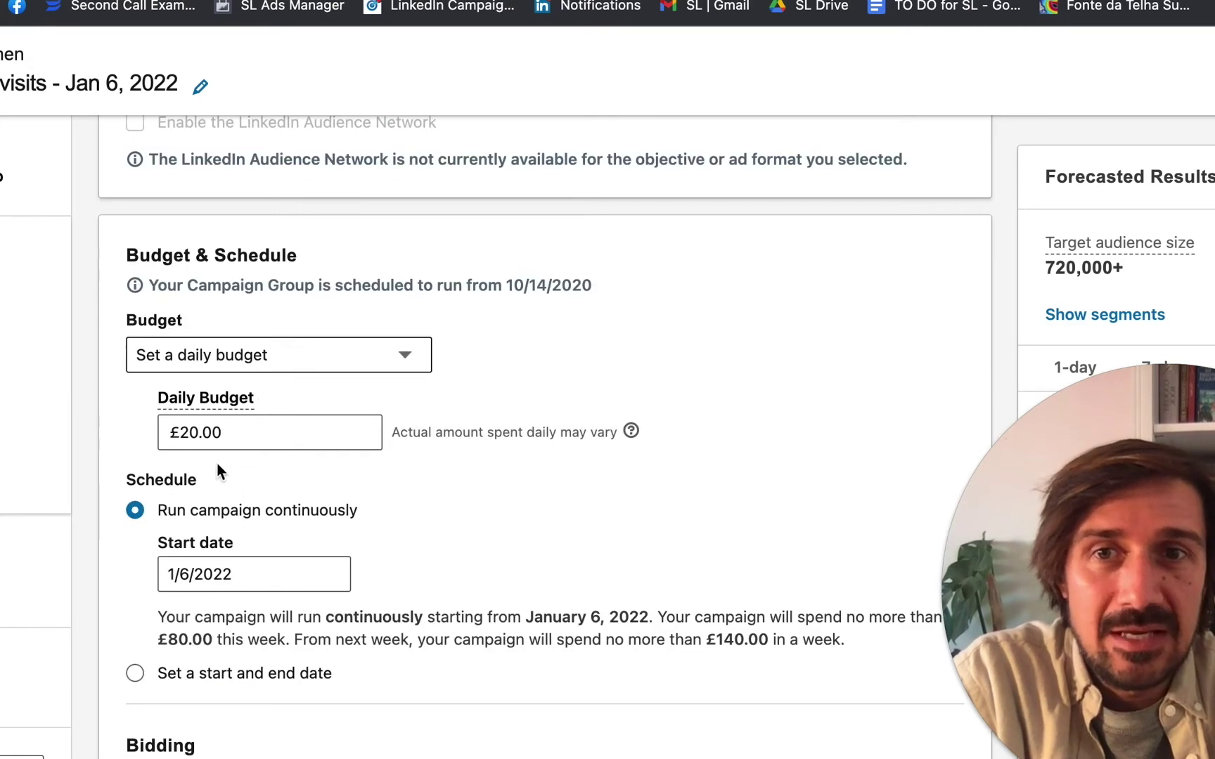
{"action": "left_click", "coordinate": [209, 440]}
{"action": "type", "text": "50"}
{"action": "left_click", "coordinate": [637, 523]}
{"action": "scroll", "coordinate": [638, 523], "scroll_direction": "down", "scroll_amount": 7}
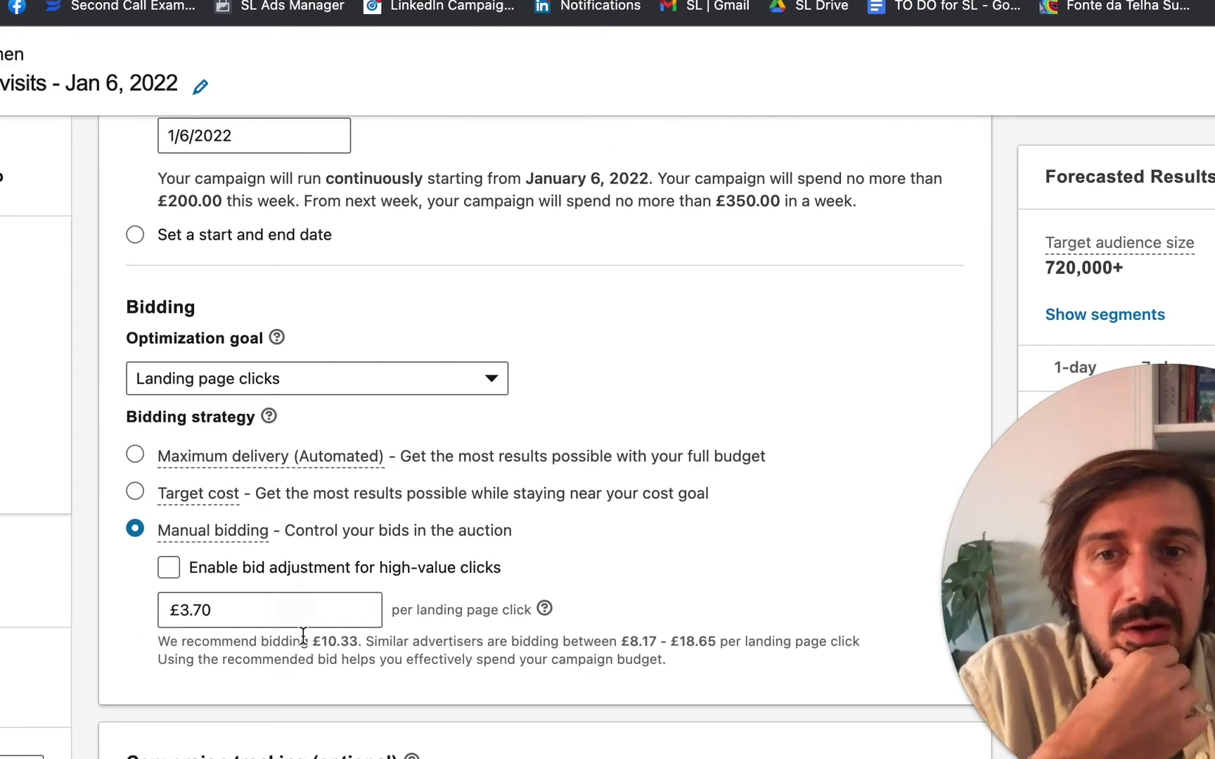
Step: Review the manual bid against the new daily budget and spending limits, and open the bid amount for editing
{"action": "left_click", "coordinate": [231, 612]}
{"action": "left_click", "coordinate": [398, 535]}
{"action": "scroll", "coordinate": [398, 540], "scroll_direction": "up", "scroll_amount": 7}
{"action": "left_click", "coordinate": [191, 462]}
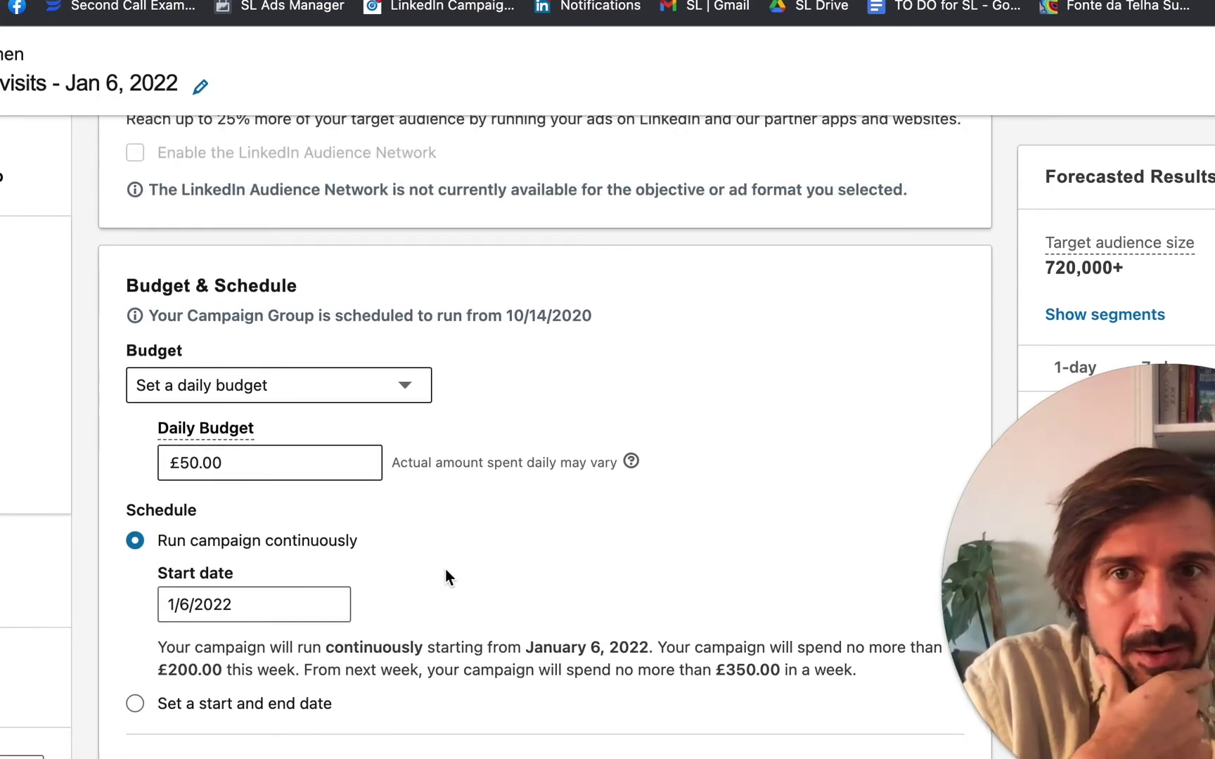
{"action": "scroll", "coordinate": [525, 612], "scroll_direction": "down", "scroll_amount": 7}
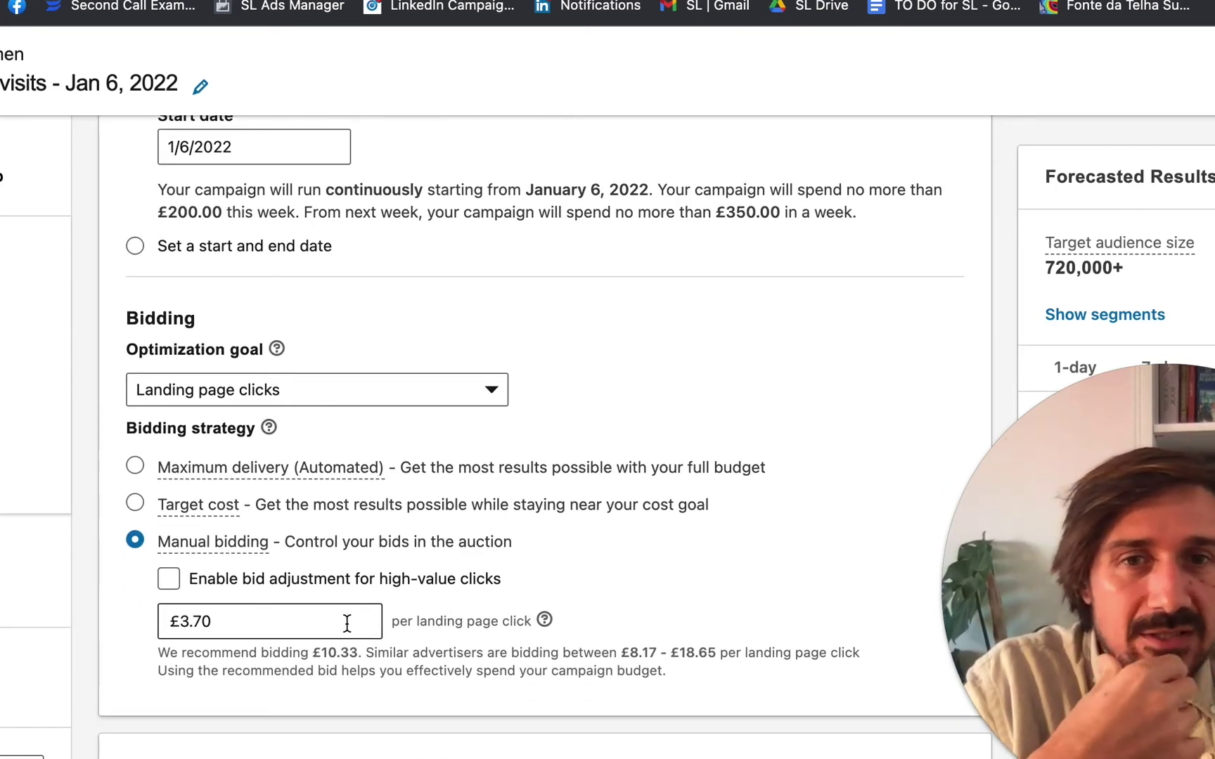
{"action": "left_click", "coordinate": [291, 631]}
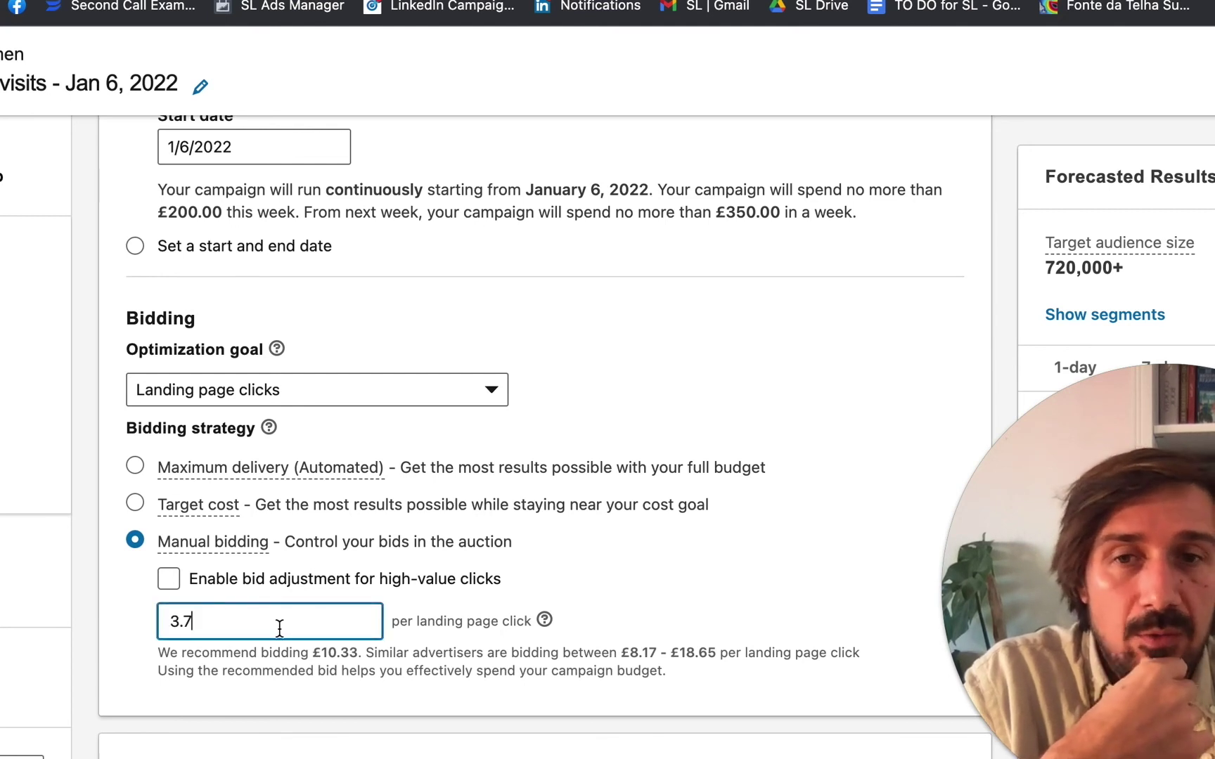
Step: Set the manual bid to £4.00 per landing page click
{"action": "key", "text": "BackSpace"}
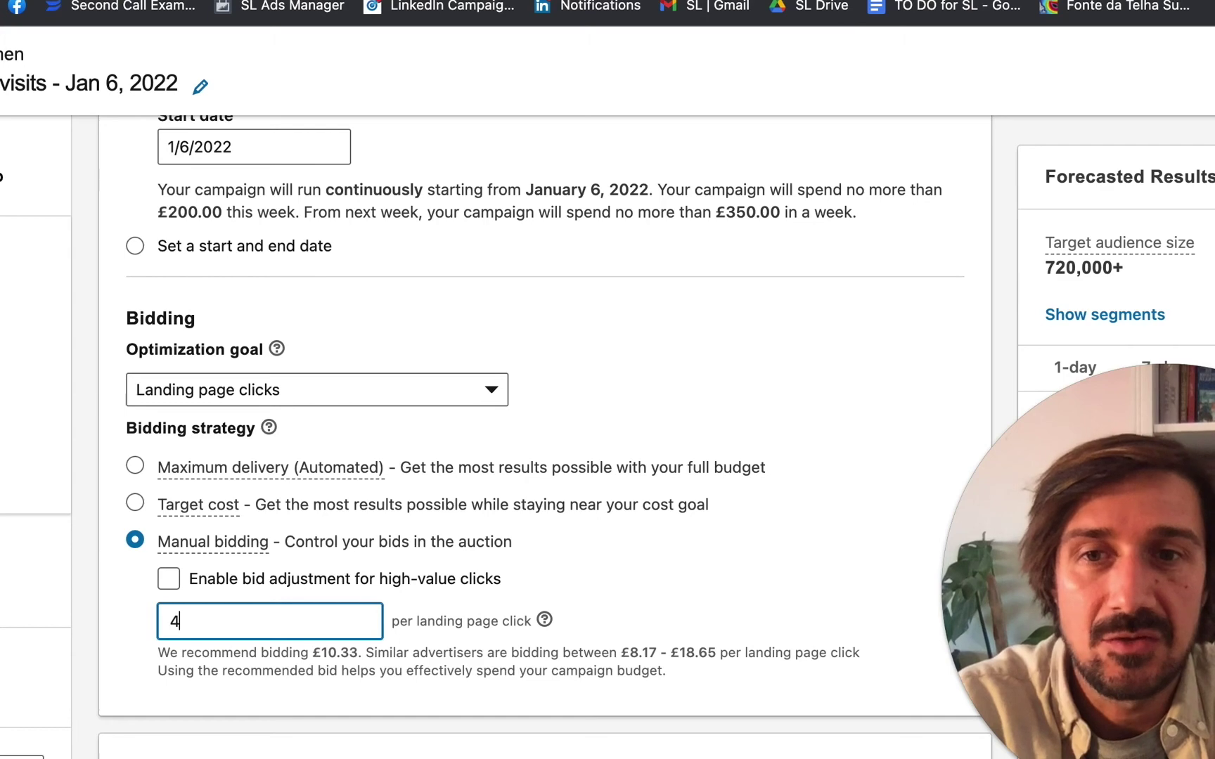
{"action": "left_click", "coordinate": [592, 602]}
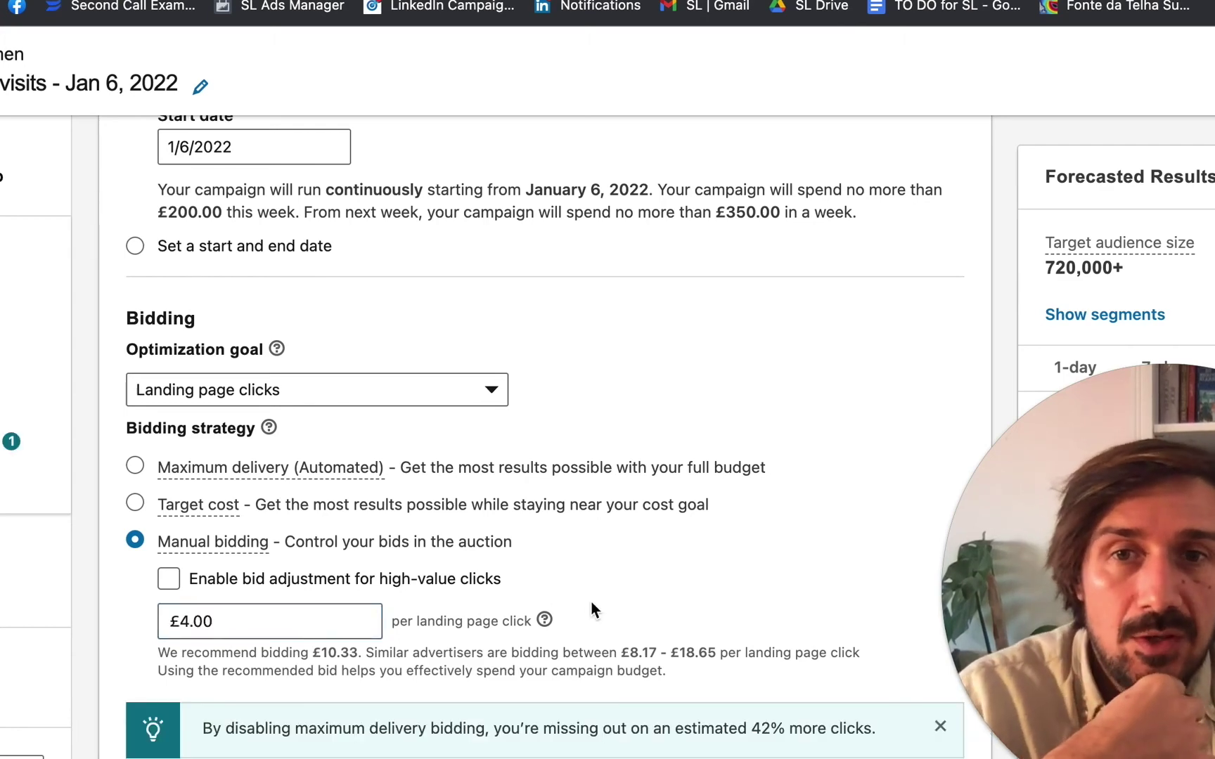
{"action": "scroll", "coordinate": [603, 529], "scroll_direction": "up", "scroll_amount": 1}
{"action": "scroll", "coordinate": [602, 529], "scroll_direction": "up", "scroll_amount": 2}
{"action": "scroll", "coordinate": [602, 529], "scroll_direction": "down", "scroll_amount": 3}
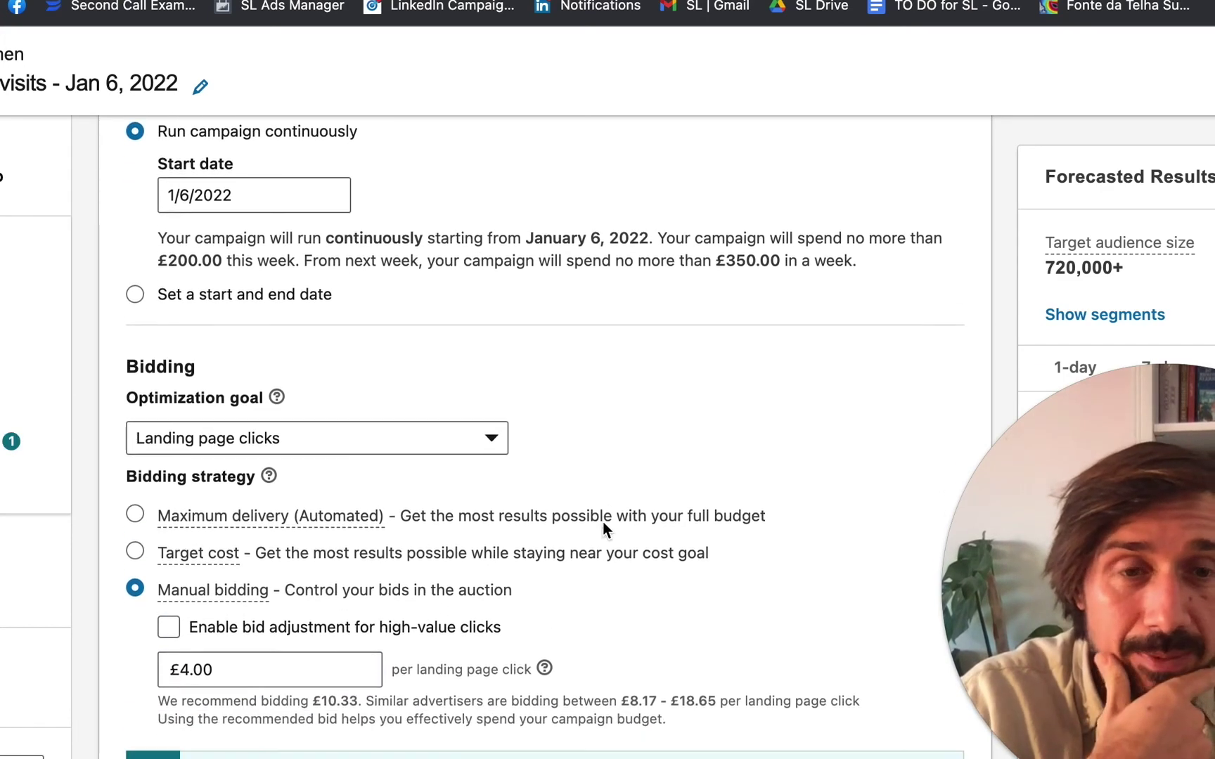
Step: Set the manual bid to £4.50 per landing page click, leaving bid adjustment for high-value clicks off
{"action": "left_click", "coordinate": [204, 556]}
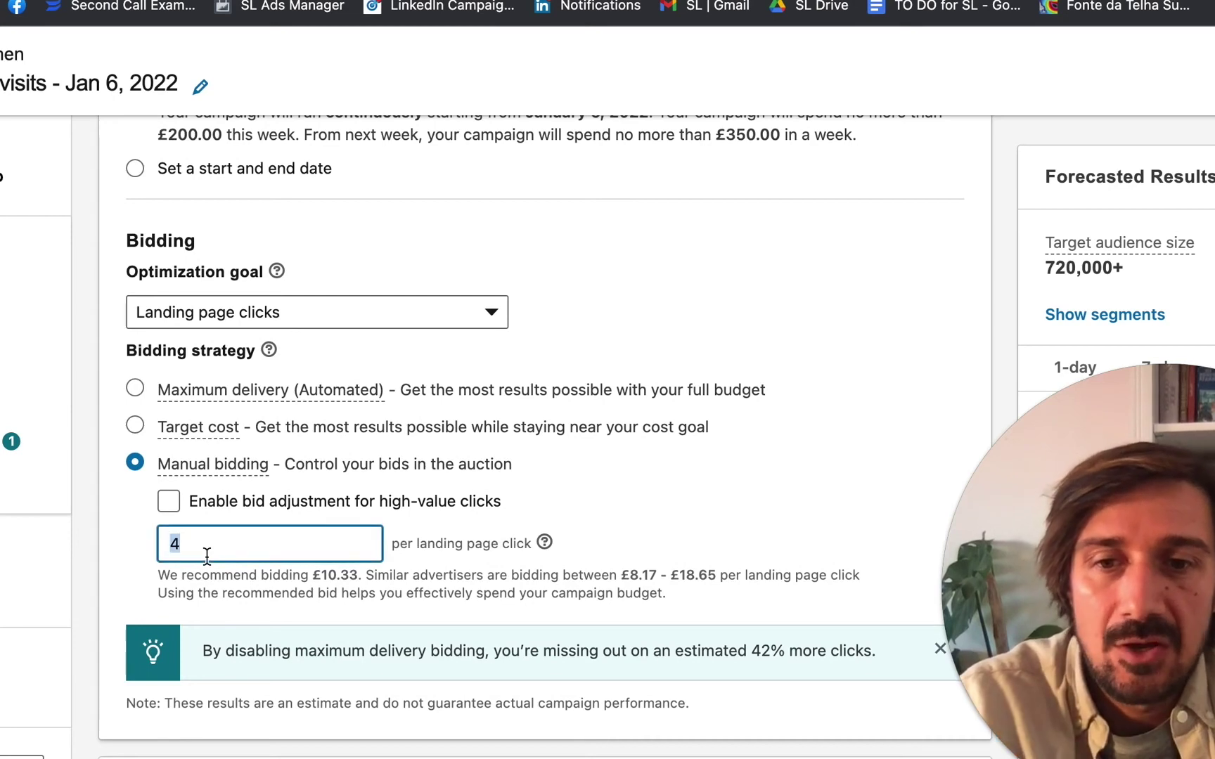
{"action": "type", "text": ".5"}
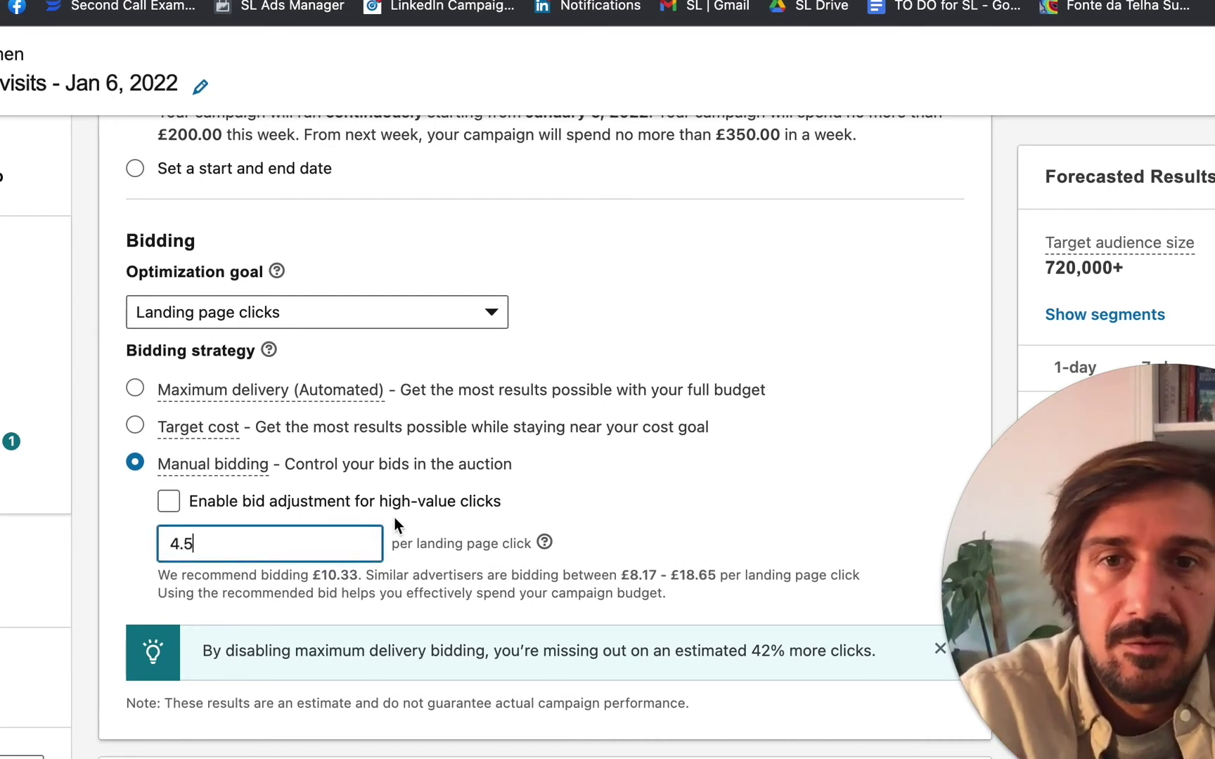
{"action": "left_click", "coordinate": [443, 509]}
{"action": "left_click", "coordinate": [203, 500]}
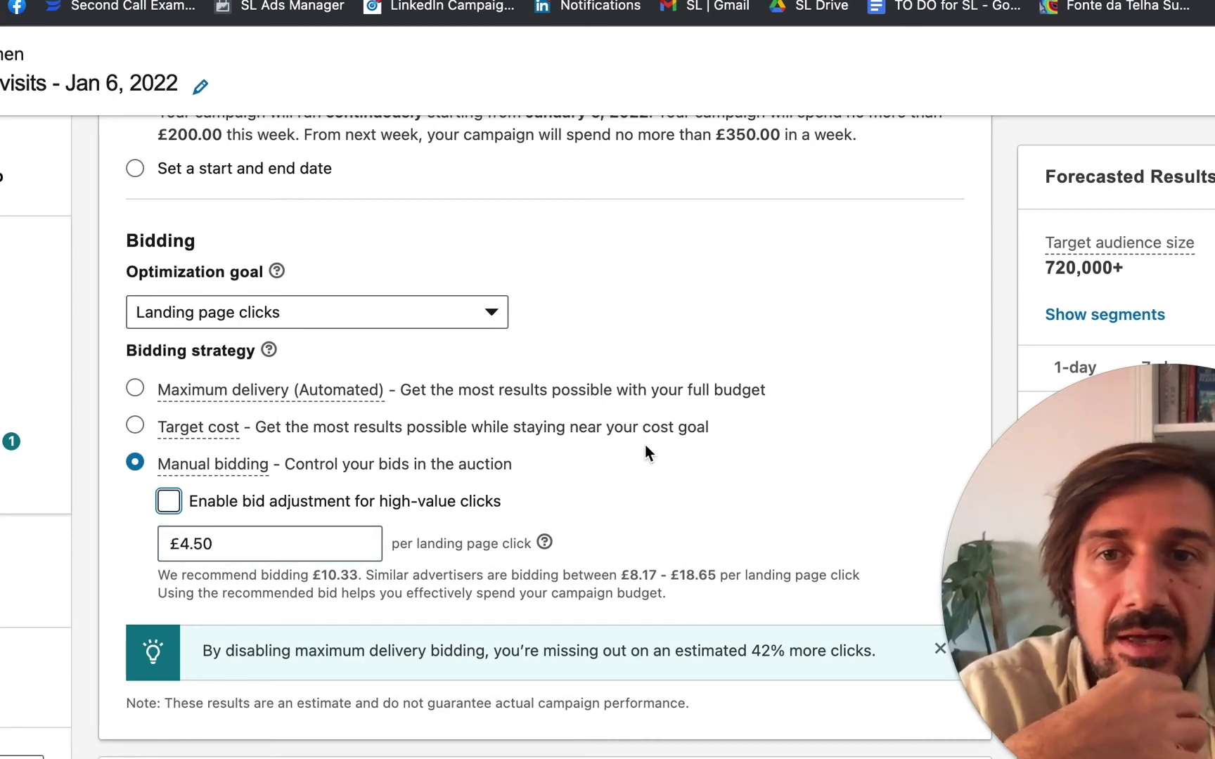
{"action": "scroll", "coordinate": [645, 450], "scroll_direction": "up", "scroll_amount": 3}
{"action": "scroll", "coordinate": [645, 459], "scroll_direction": "down", "scroll_amount": 3}
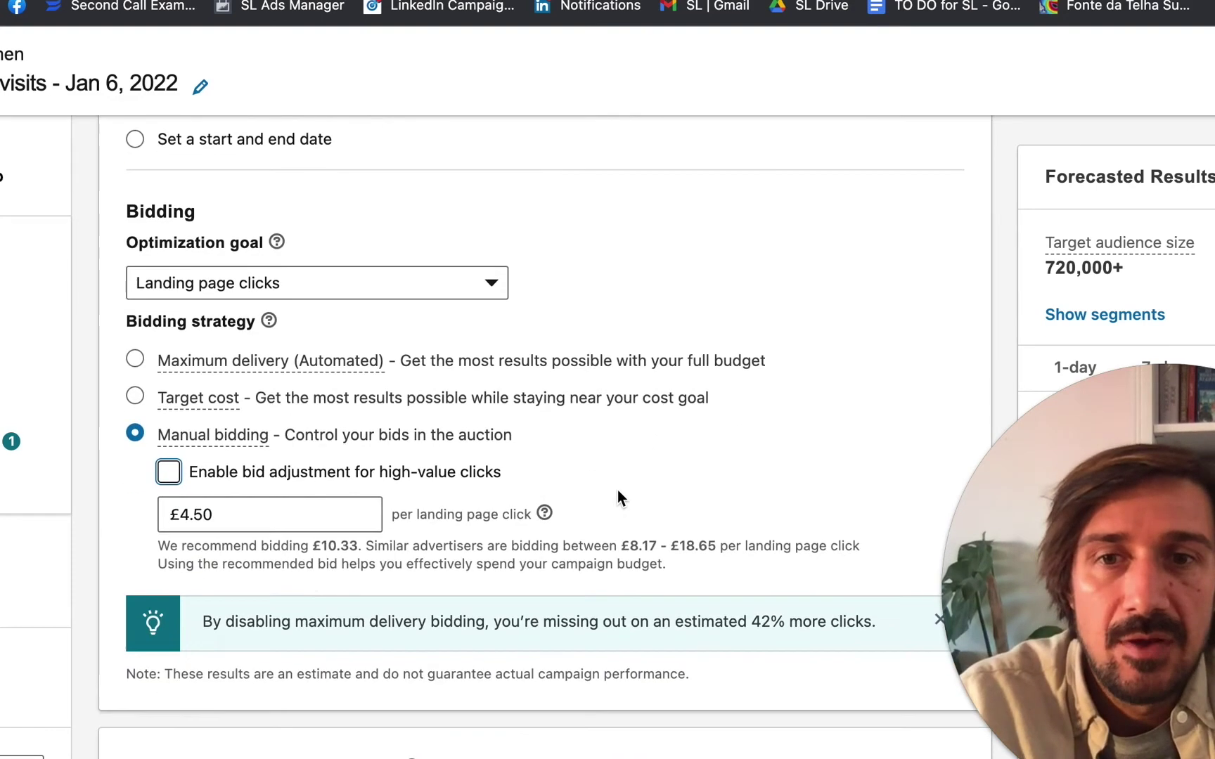
Step: Set the manual bid to £4.60 per landing page click
{"action": "double_click", "coordinate": [263, 516]}
{"action": "type", "text": "4.6"}
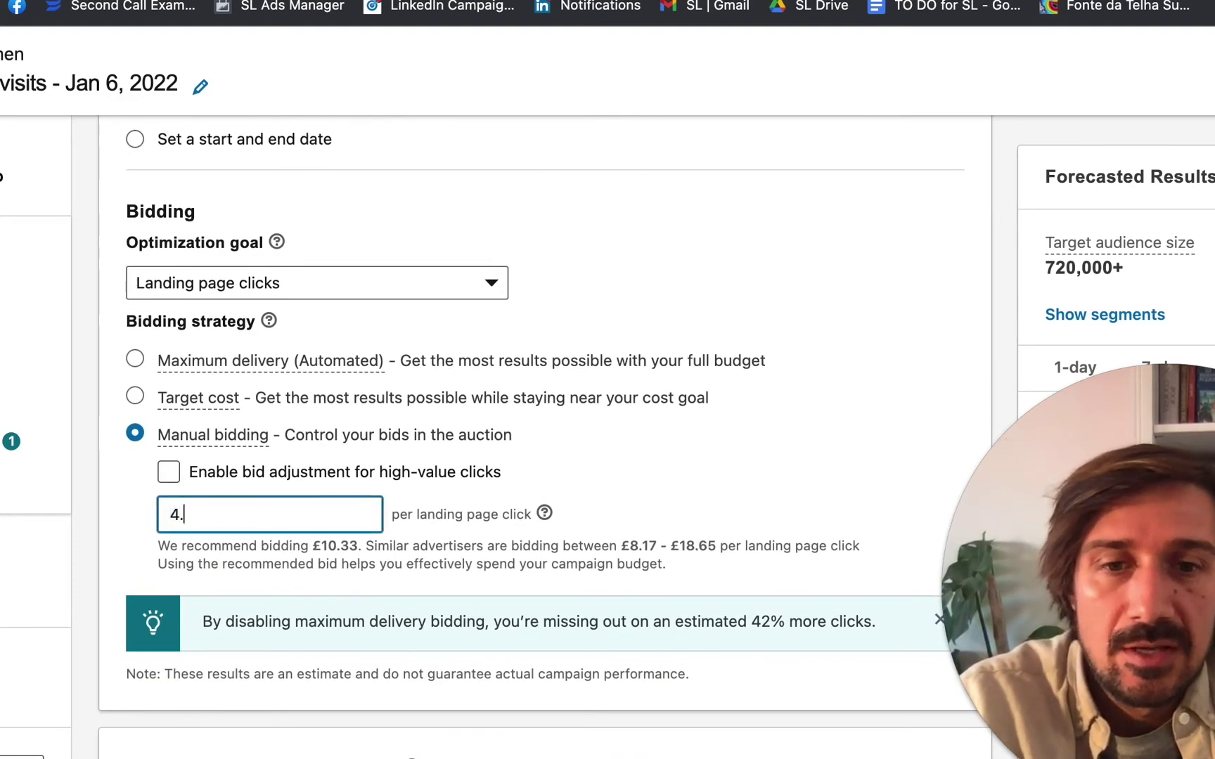
{"action": "left_click", "coordinate": [649, 437]}
Step: Compare the daily budget and weekly spending limits with the manual bid, the recommended bid range and the other bidding strategies
{"action": "scroll", "coordinate": [649, 436], "scroll_direction": "up", "scroll_amount": 2}
{"action": "scroll", "coordinate": [649, 444], "scroll_direction": "up", "scroll_amount": 1}
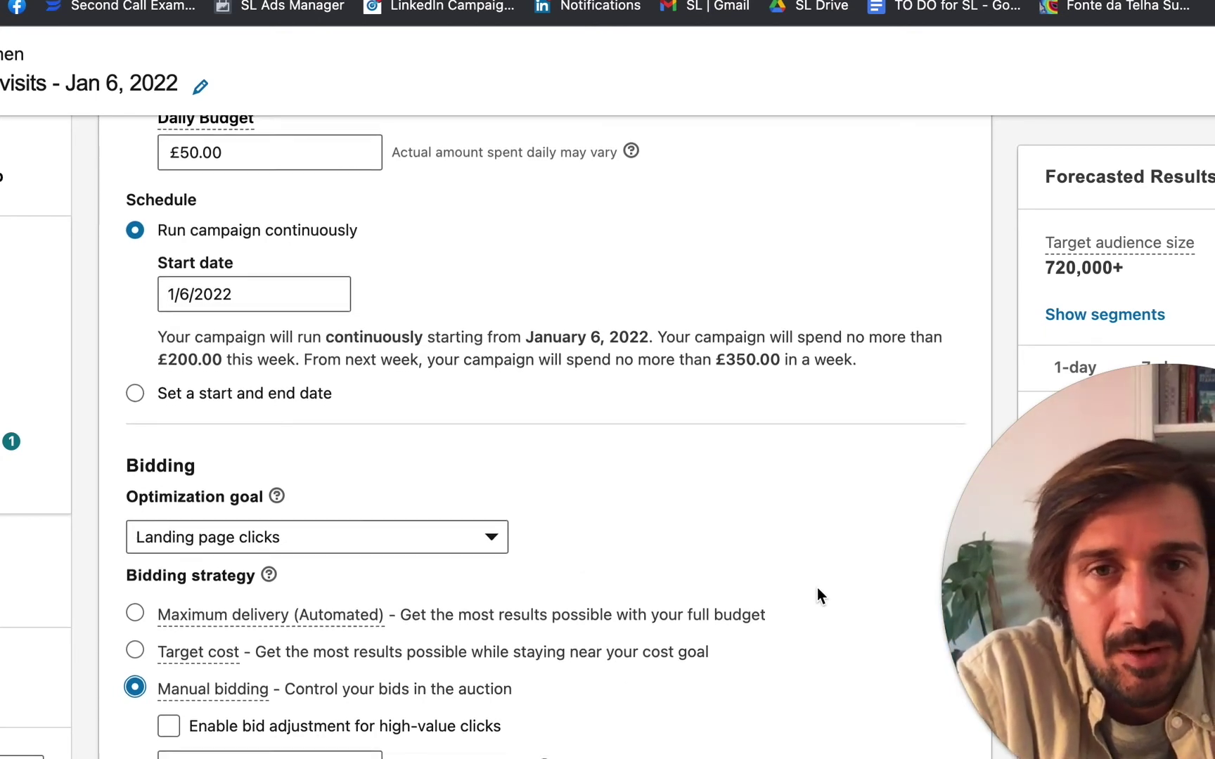
{"action": "scroll", "coordinate": [817, 591], "scroll_direction": "down", "scroll_amount": 5}
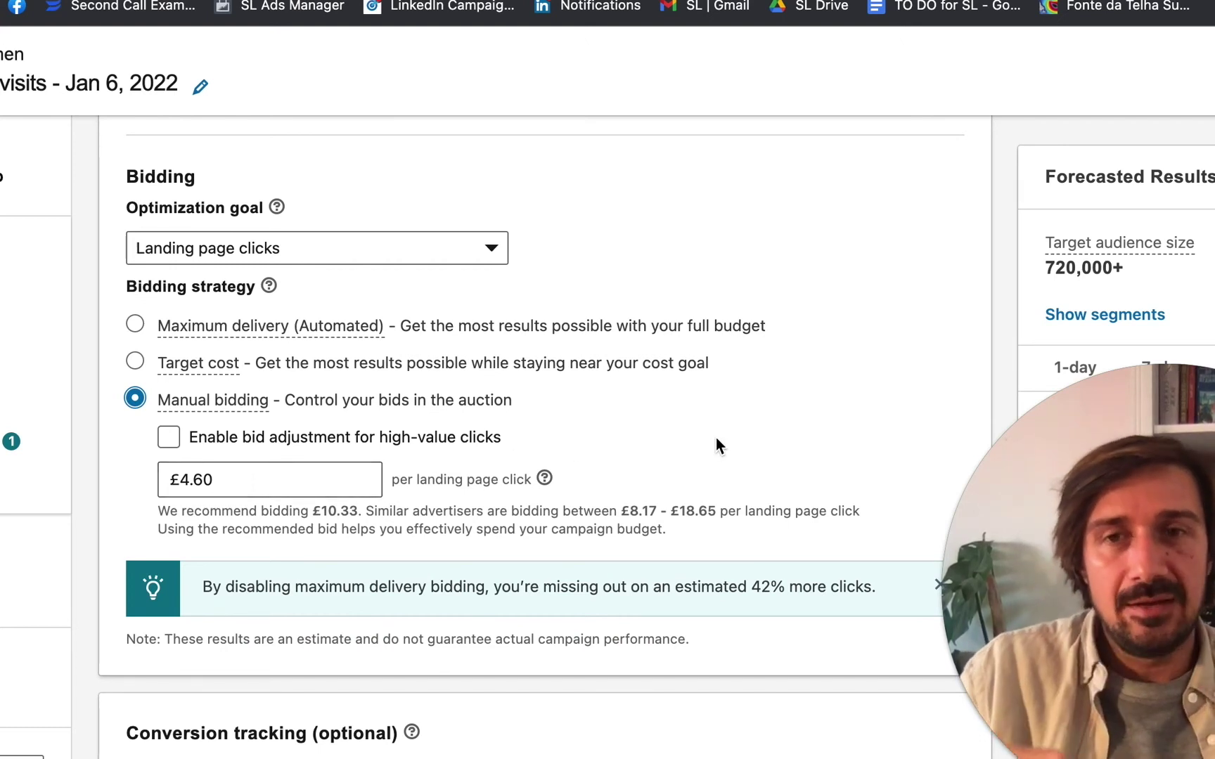
{"action": "scroll", "coordinate": [339, 434], "scroll_direction": "up", "scroll_amount": 7}
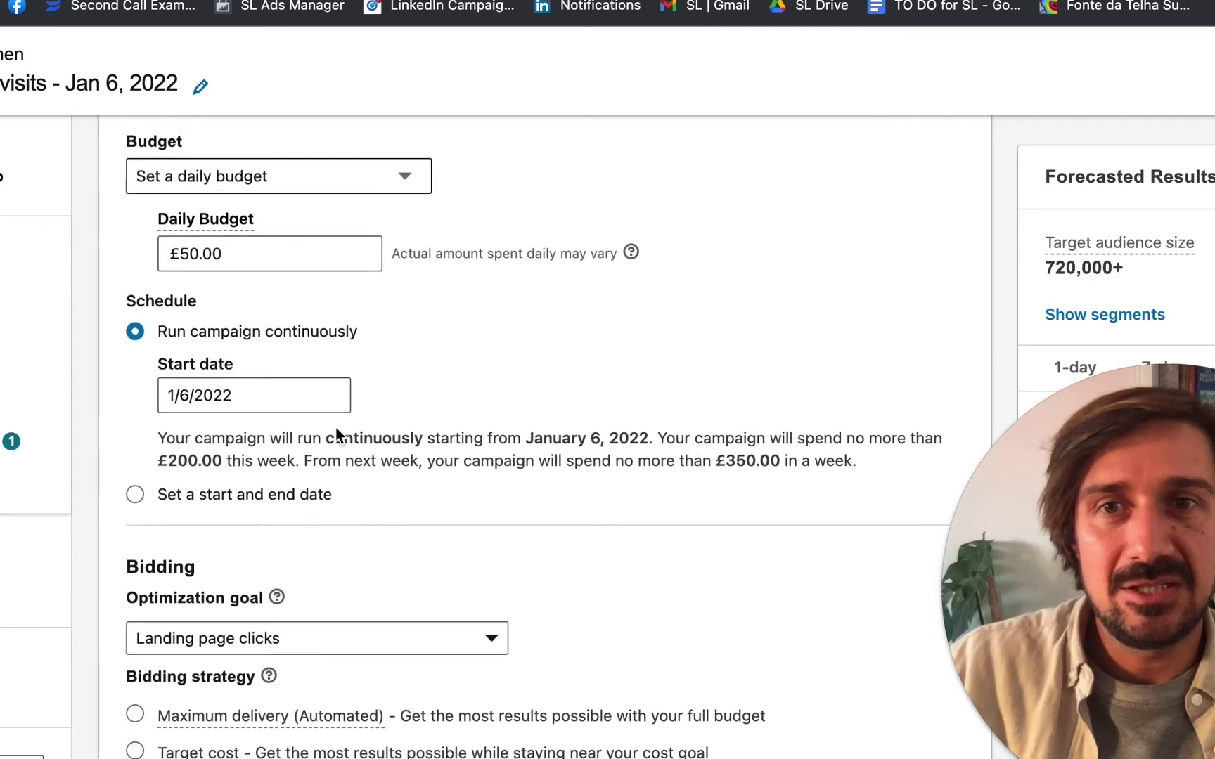
{"action": "scroll", "coordinate": [336, 434], "scroll_direction": "down", "scroll_amount": 4}
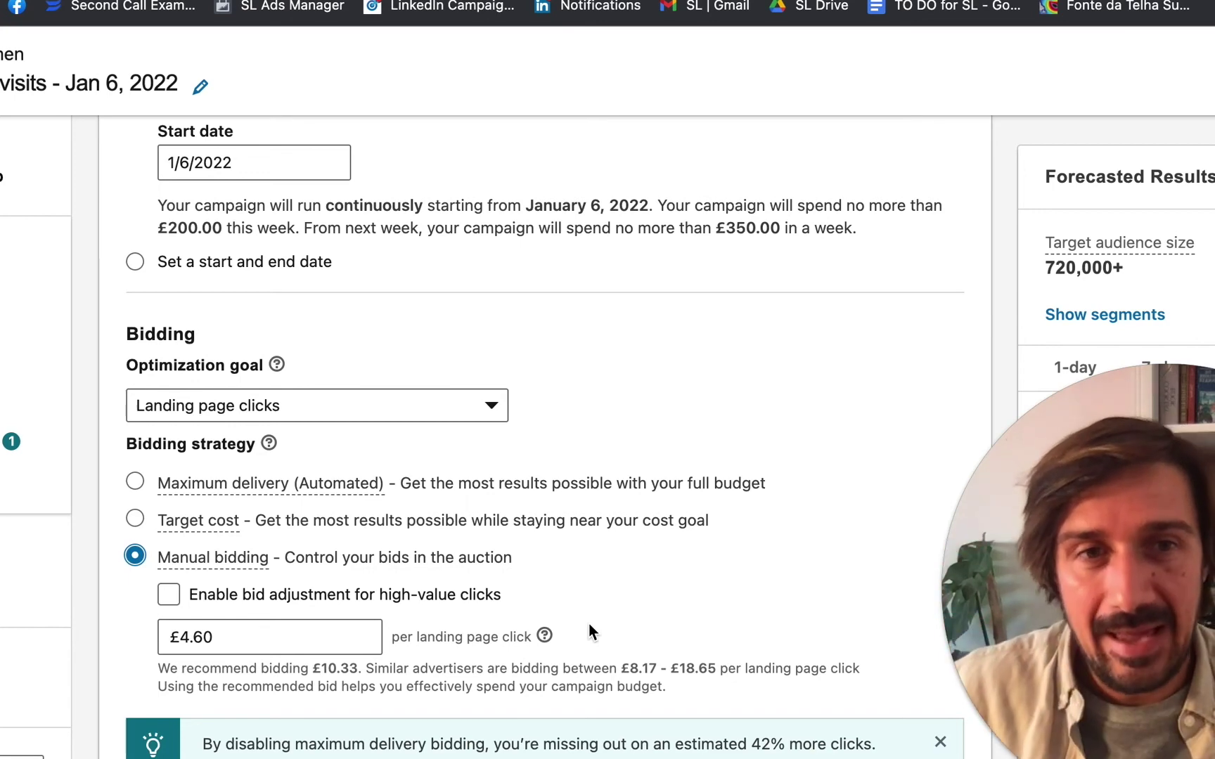
{"action": "scroll", "coordinate": [392, 385], "scroll_direction": "up", "scroll_amount": 6}
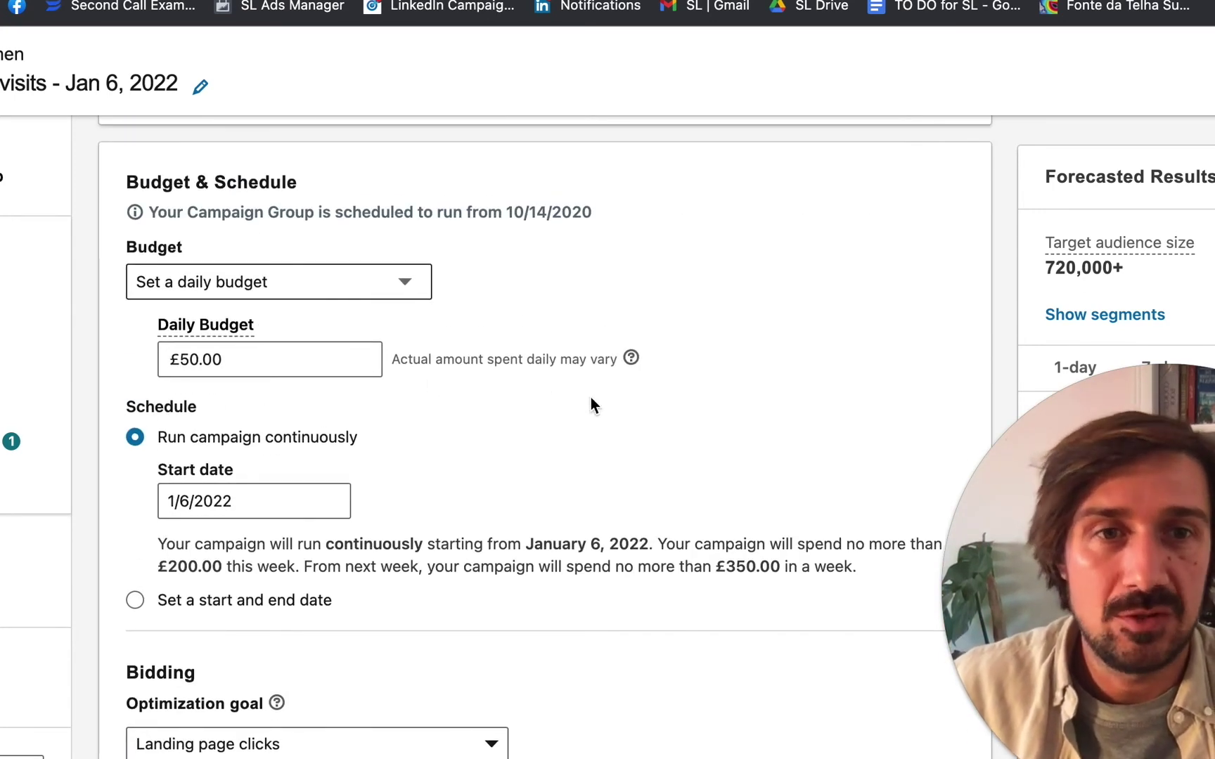
{"action": "scroll", "coordinate": [591, 398], "scroll_direction": "down", "scroll_amount": 7}
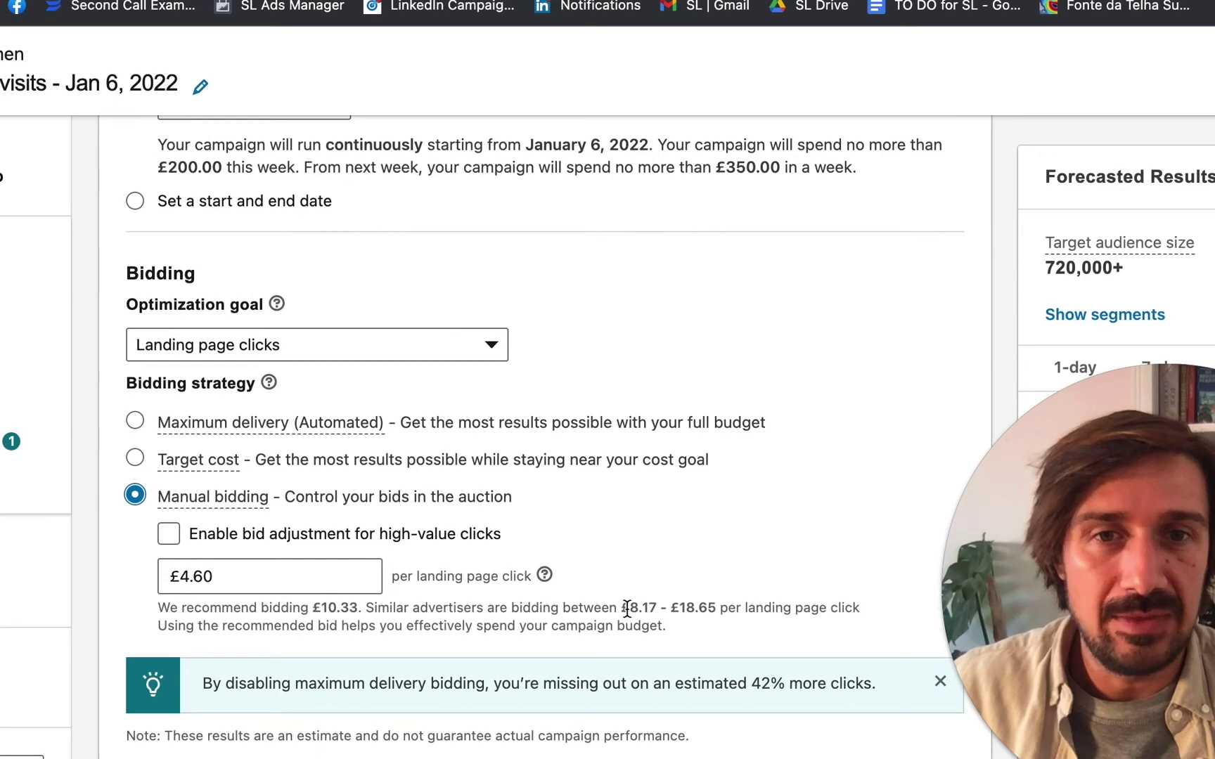
{"action": "scroll", "coordinate": [637, 475], "scroll_direction": "up", "scroll_amount": 5}
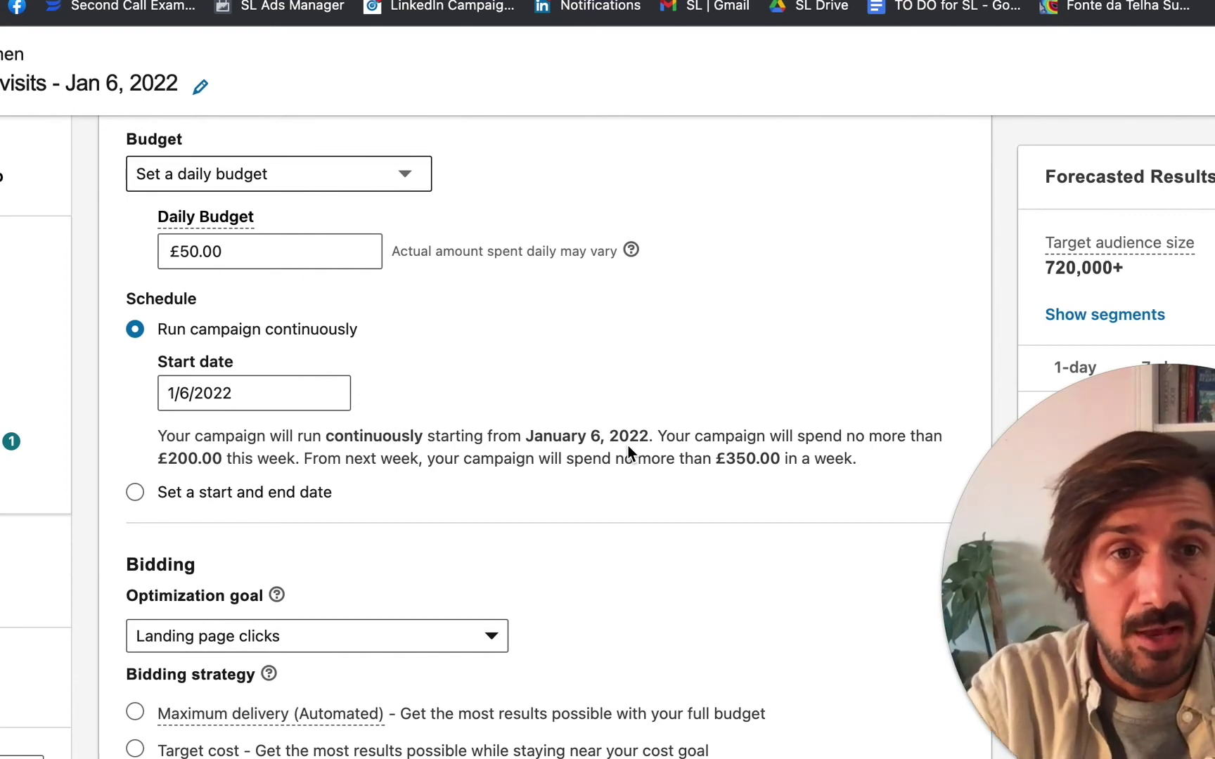
{"action": "scroll", "coordinate": [628, 452], "scroll_direction": "down", "scroll_amount": 5}
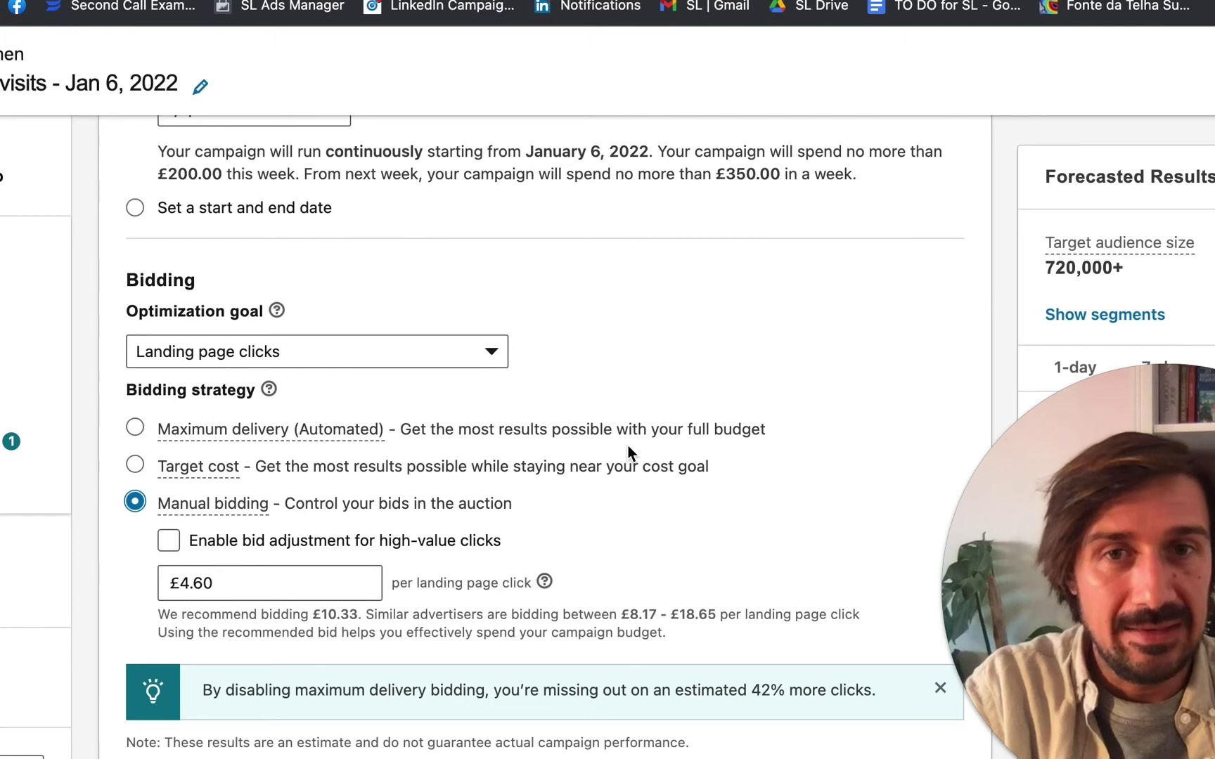
{"action": "scroll", "coordinate": [628, 452], "scroll_direction": "up", "scroll_amount": 5}
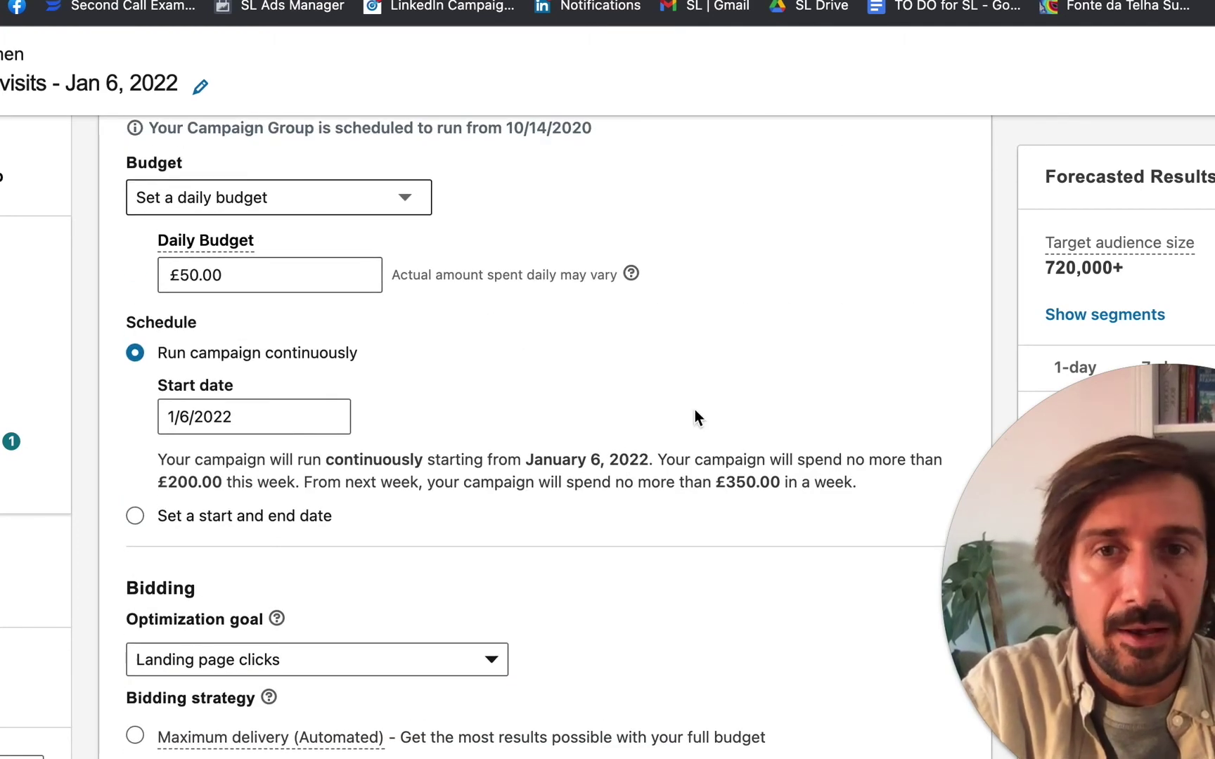
{"action": "scroll", "coordinate": [530, 408], "scroll_direction": "down", "scroll_amount": 1}
{"action": "scroll", "coordinate": [493, 502], "scroll_direction": "down", "scroll_amount": 3}
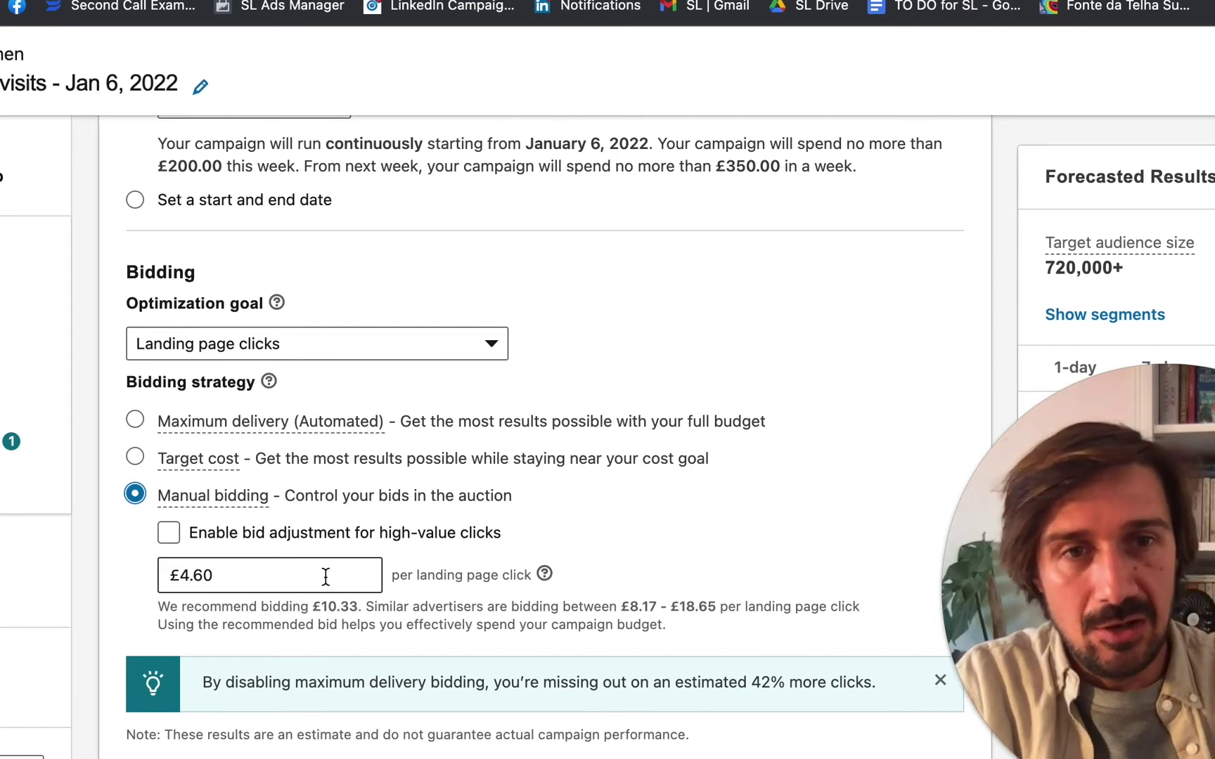
{"action": "scroll", "coordinate": [326, 576], "scroll_direction": "up", "scroll_amount": 4}
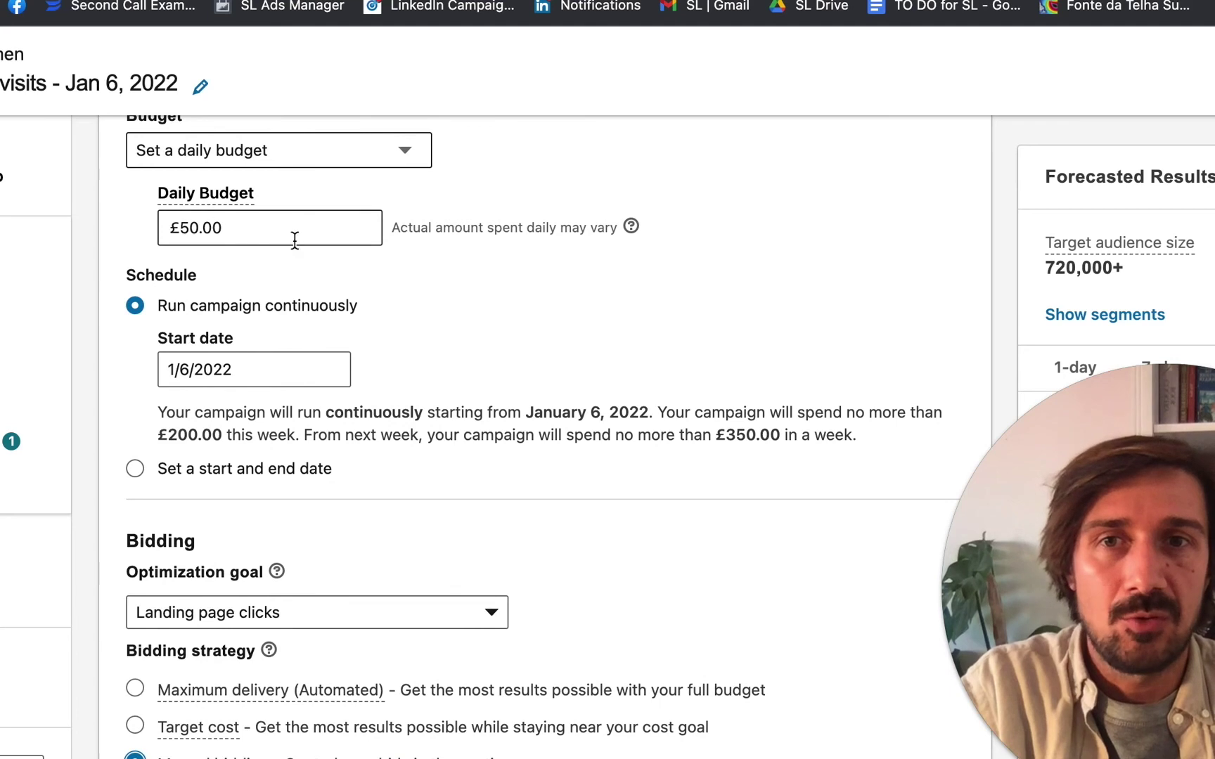
{"action": "scroll", "coordinate": [666, 360], "scroll_direction": "down", "scroll_amount": 5}
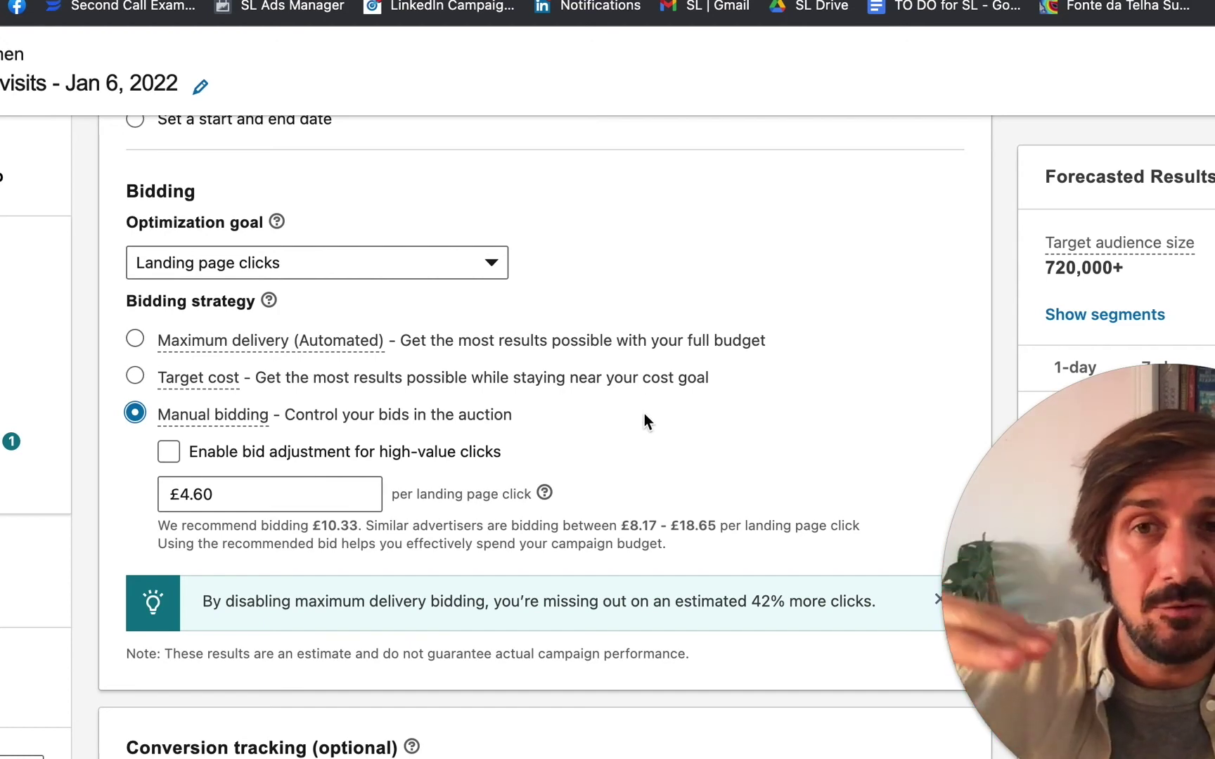
{"action": "scroll", "coordinate": [317, 401], "scroll_direction": "up", "scroll_amount": 3}
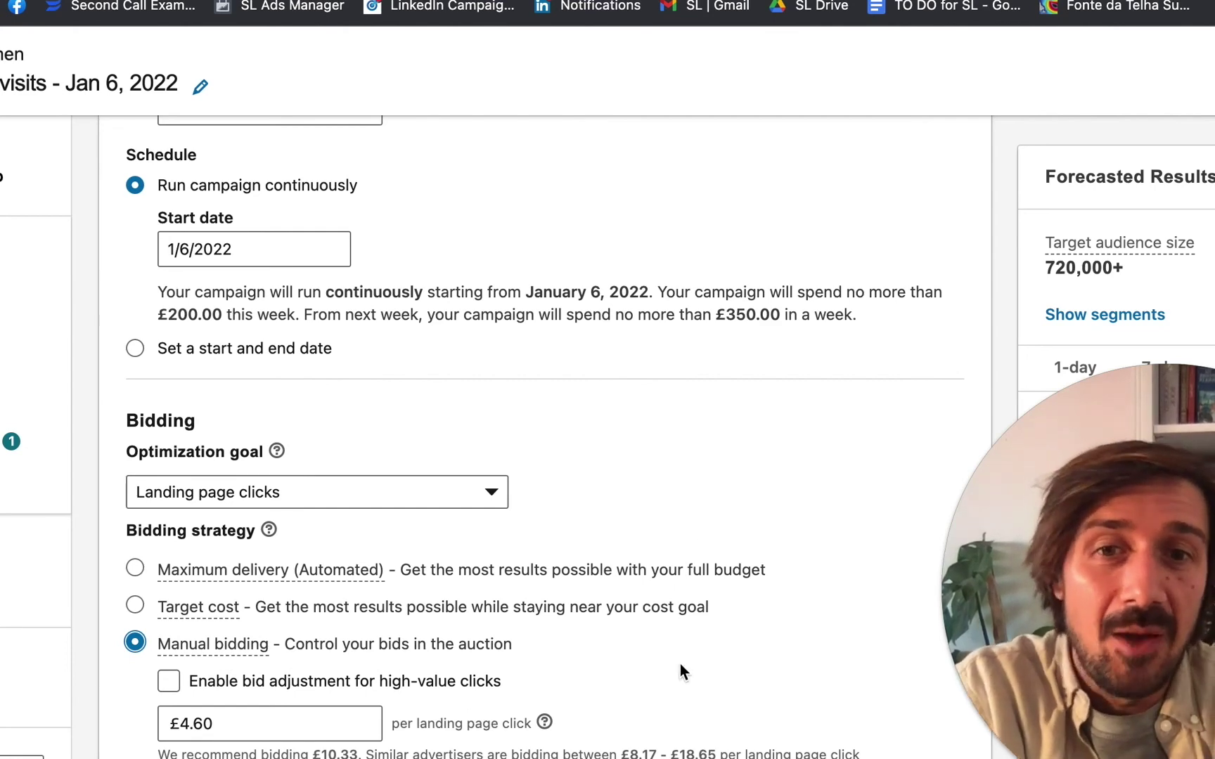
{"action": "scroll", "coordinate": [678, 697], "scroll_direction": "down", "scroll_amount": 2}
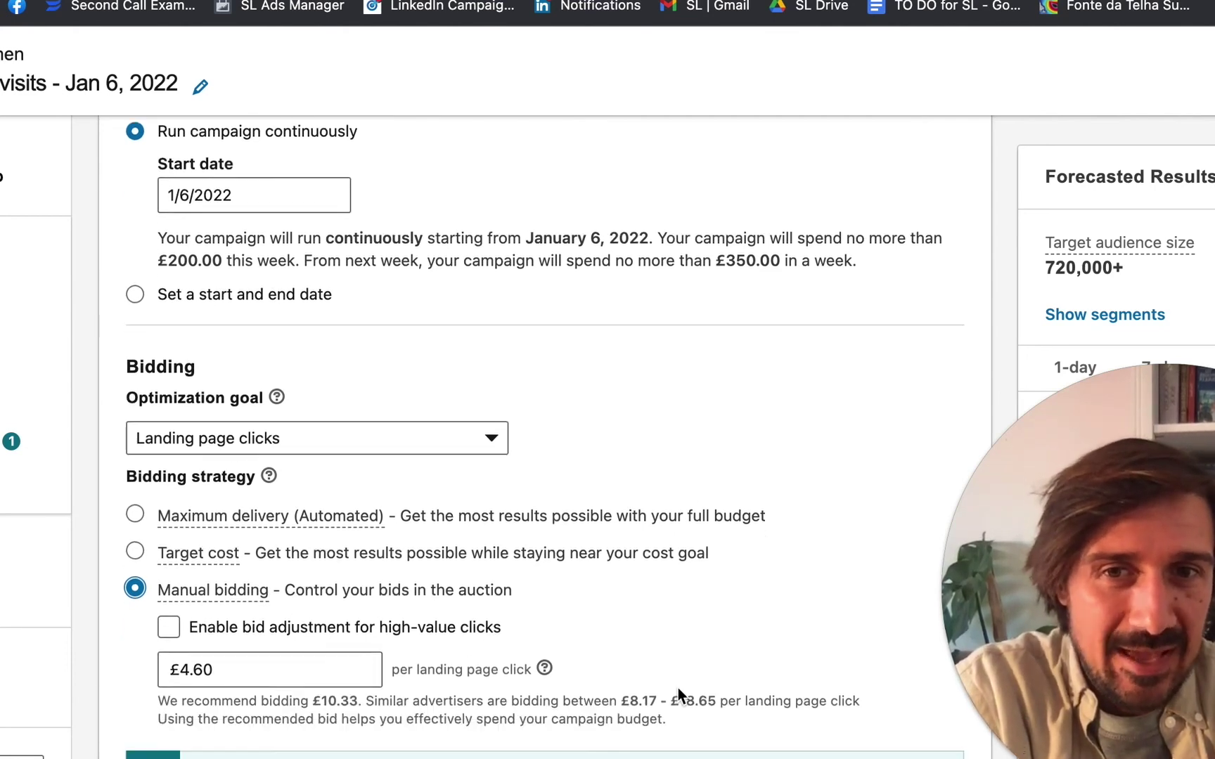
{"action": "left_click", "coordinate": [234, 651]}
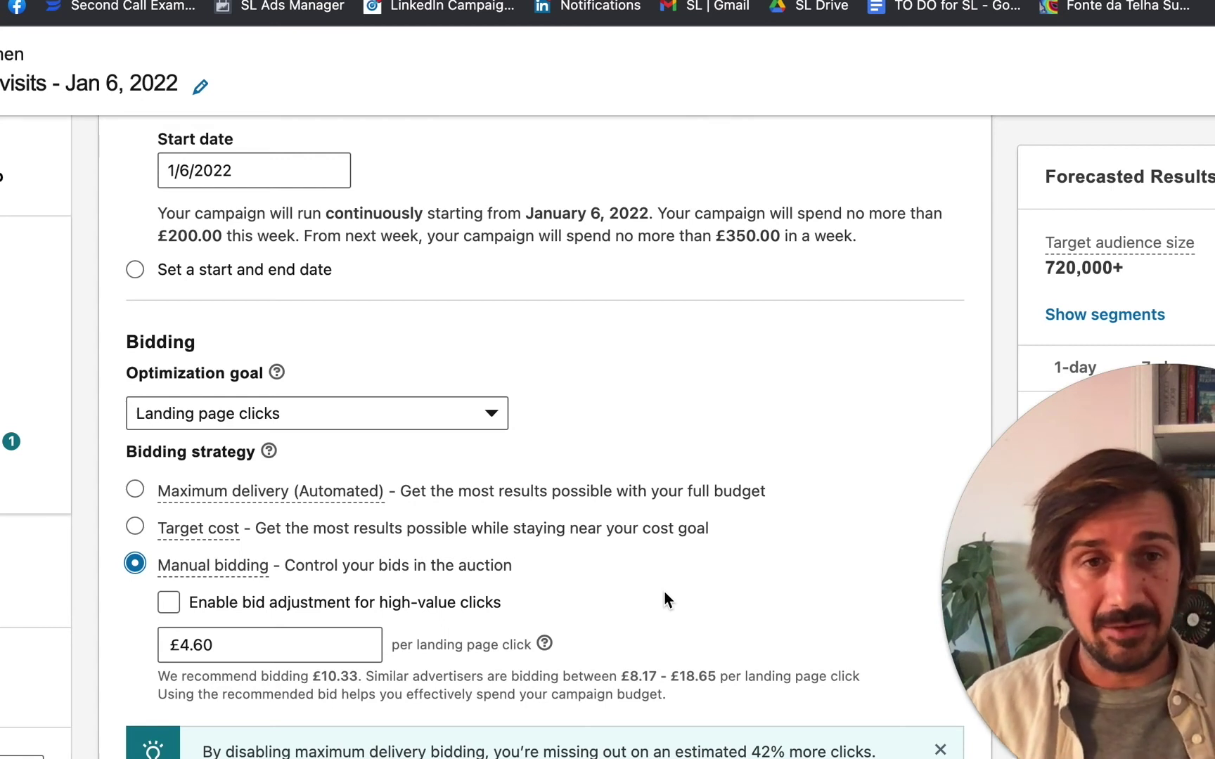
{"action": "scroll", "coordinate": [786, 388], "scroll_direction": "up", "scroll_amount": 1}
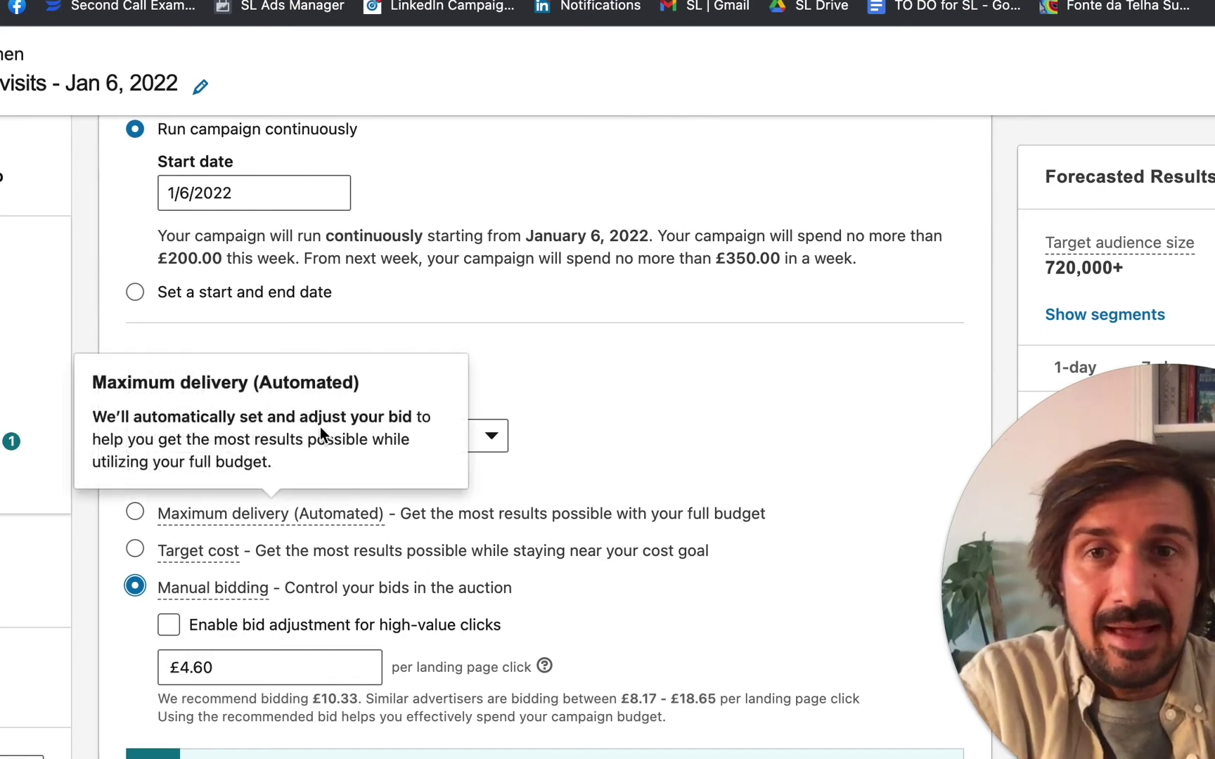
Step: Change the optimization goal to Impressions and set the manual bid to £80.00 per 1,000 impressions
{"action": "left_click", "coordinate": [457, 432]}
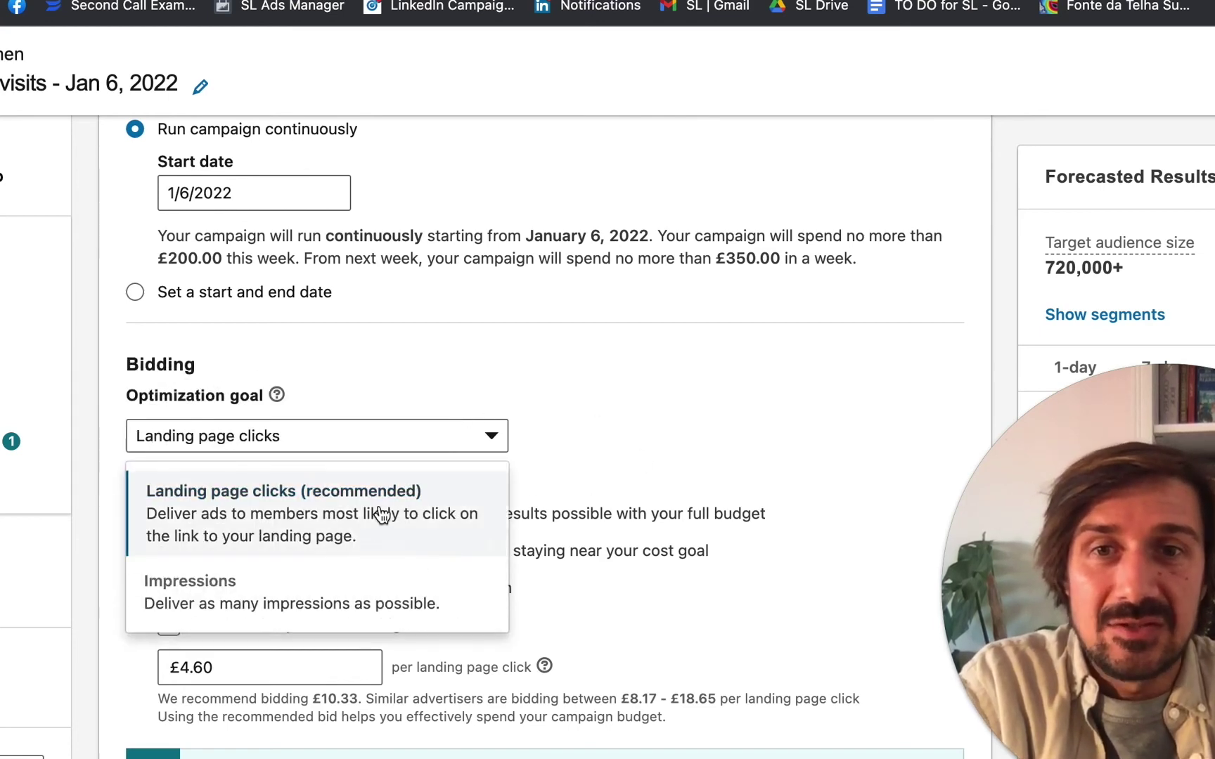
{"action": "left_click", "coordinate": [313, 577]}
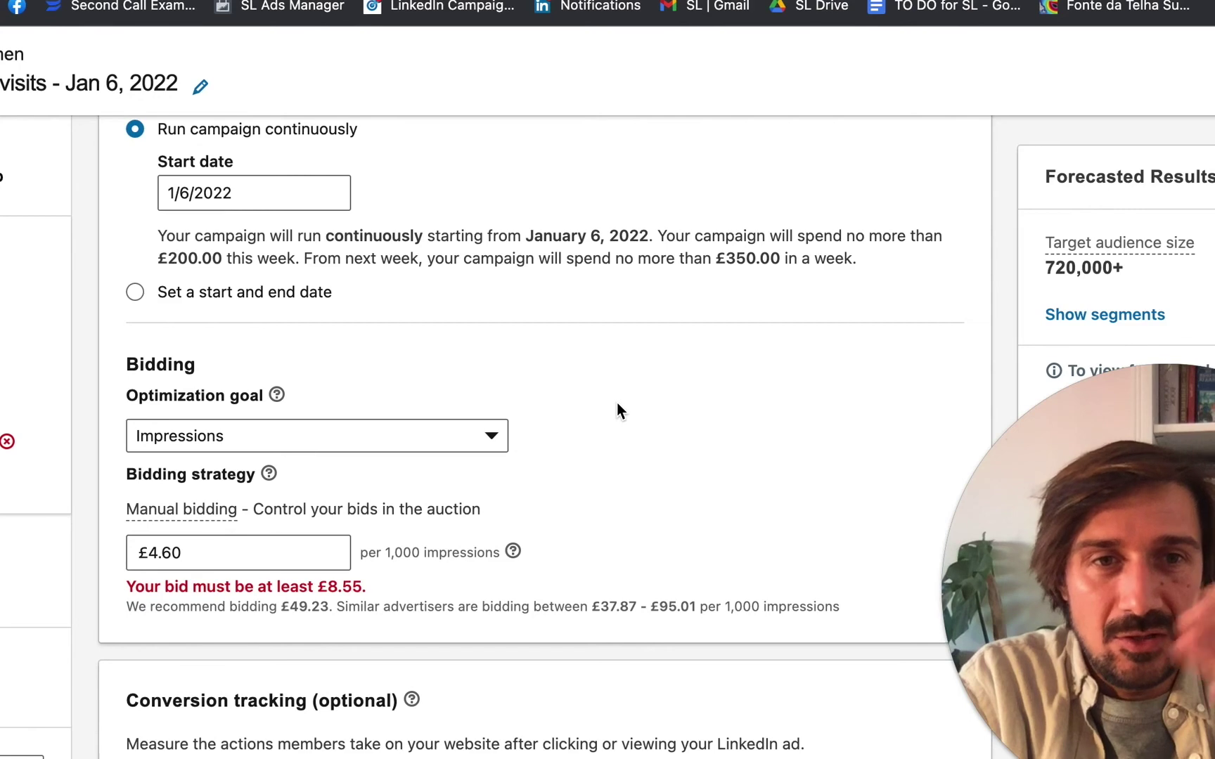
{"action": "left_click", "coordinate": [187, 564]}
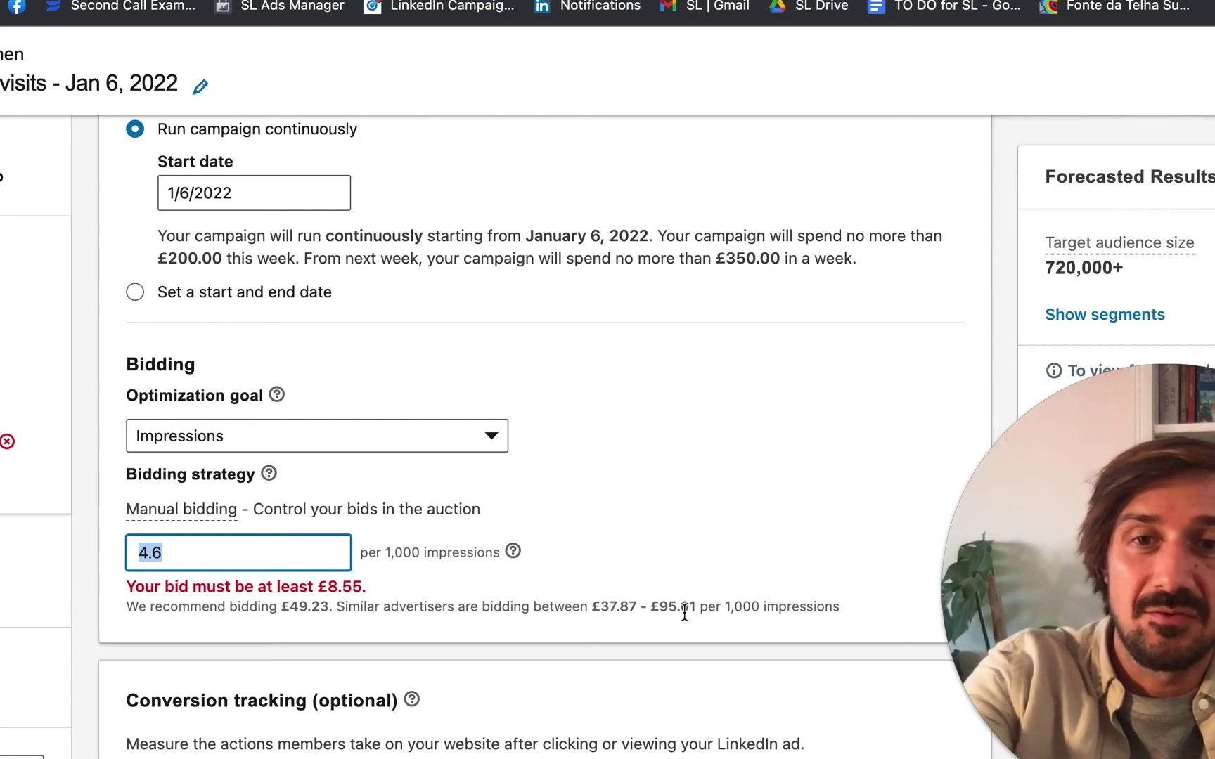
{"action": "type", "text": "6"}
{"action": "key", "text": "BackSpace"}
{"action": "type", "text": "80"}
{"action": "left_click", "coordinate": [805, 540]}
{"action": "scroll", "coordinate": [806, 540], "scroll_direction": "down", "scroll_amount": 1}
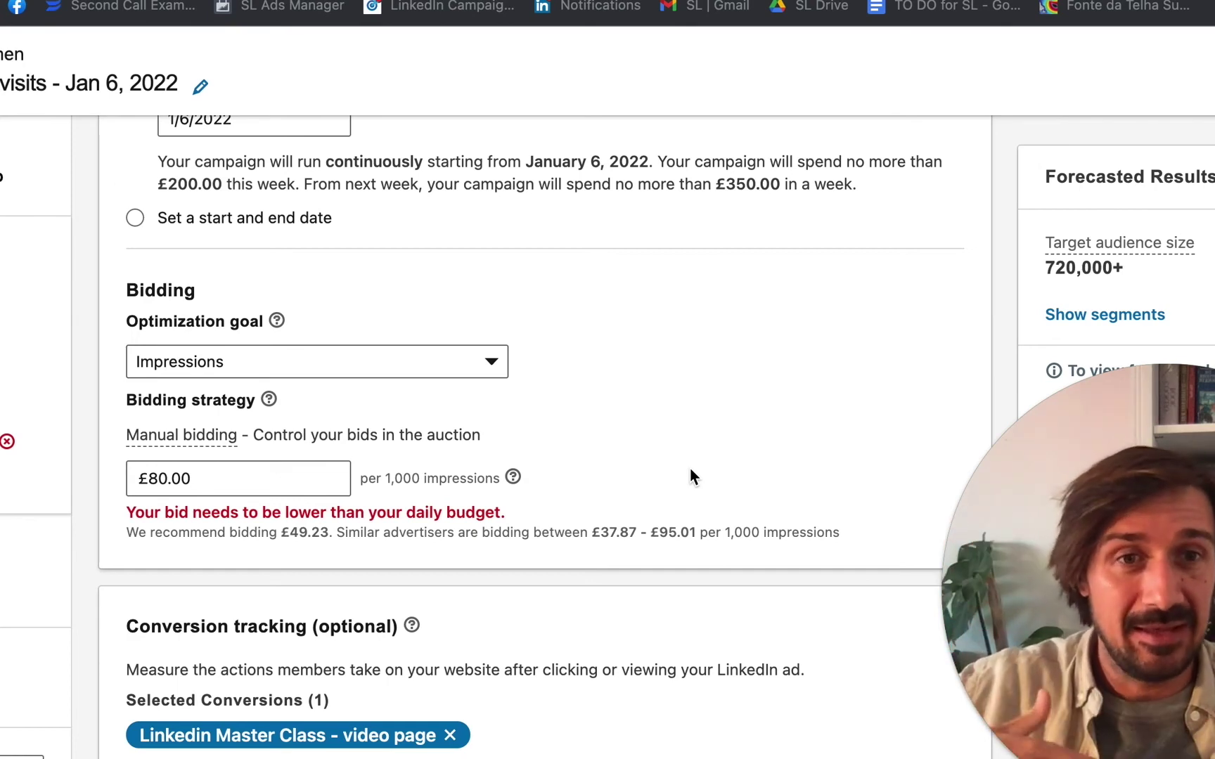
Step: Go past conversion tracking in the Lead generation - Oct 14, 2020 campaign and proceed to its ad setup
{"action": "scroll", "coordinate": [690, 468], "scroll_direction": "down", "scroll_amount": 5}
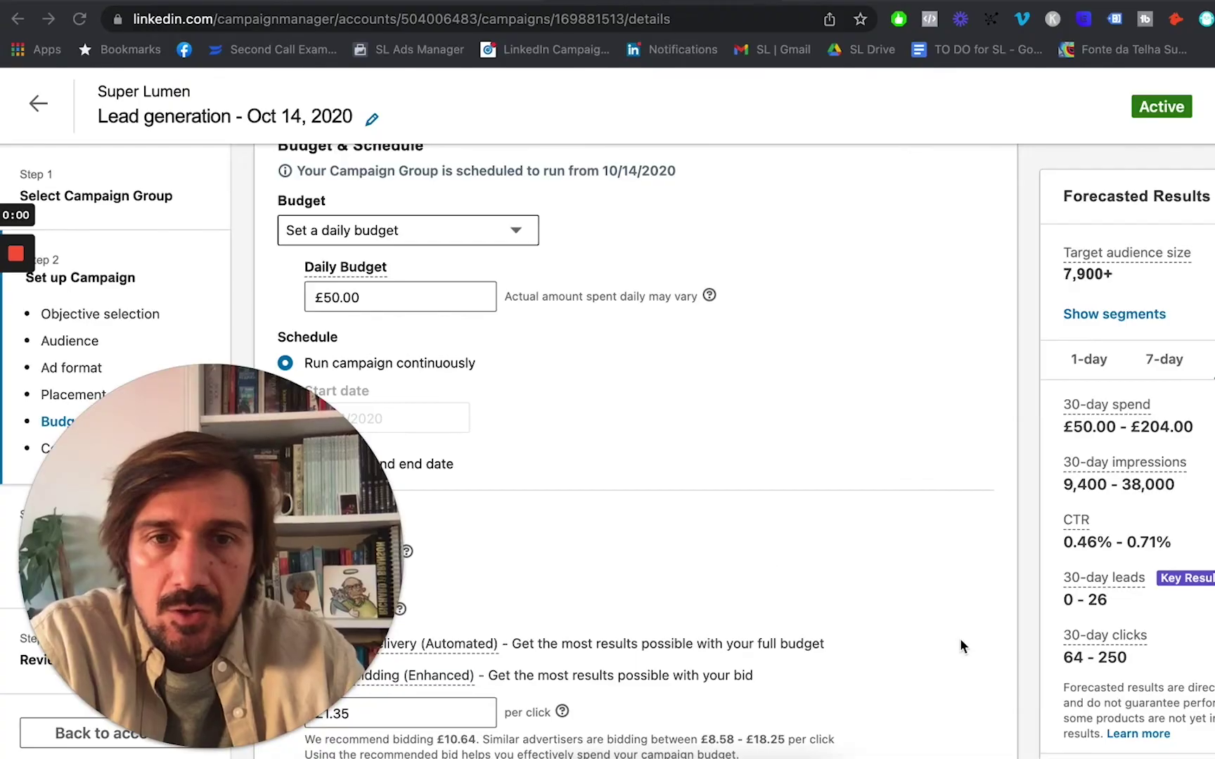
{"action": "scroll", "coordinate": [958, 643], "scroll_direction": "down", "scroll_amount": 10}
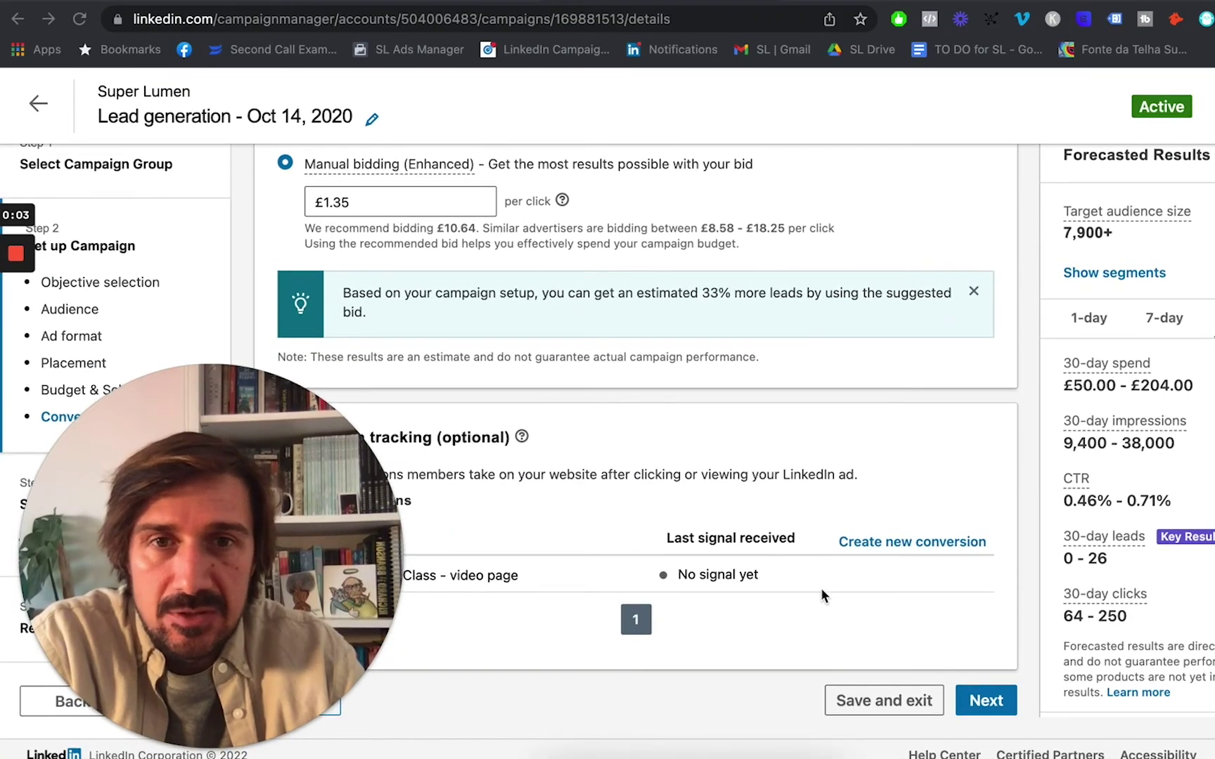
{"action": "left_click", "coordinate": [982, 690]}
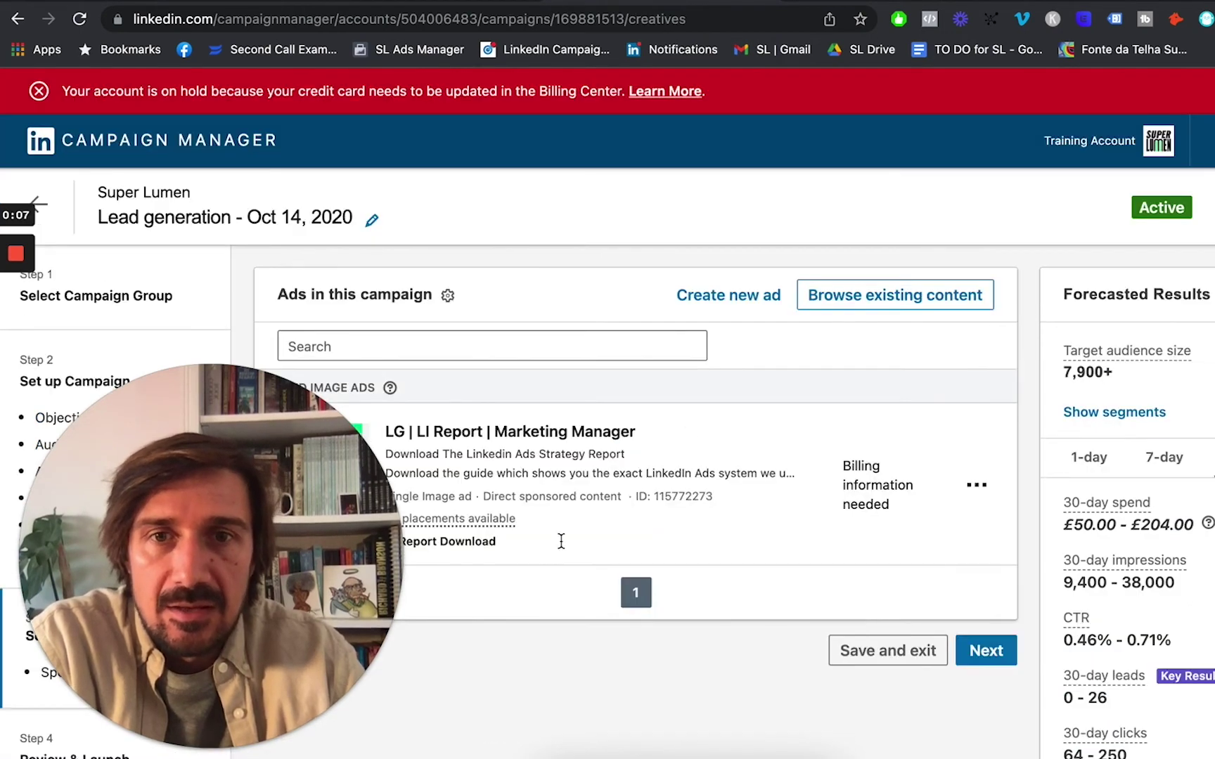
{"action": "left_click_drag", "start_coordinate": [247, 580], "coordinate": [1061, 559]}
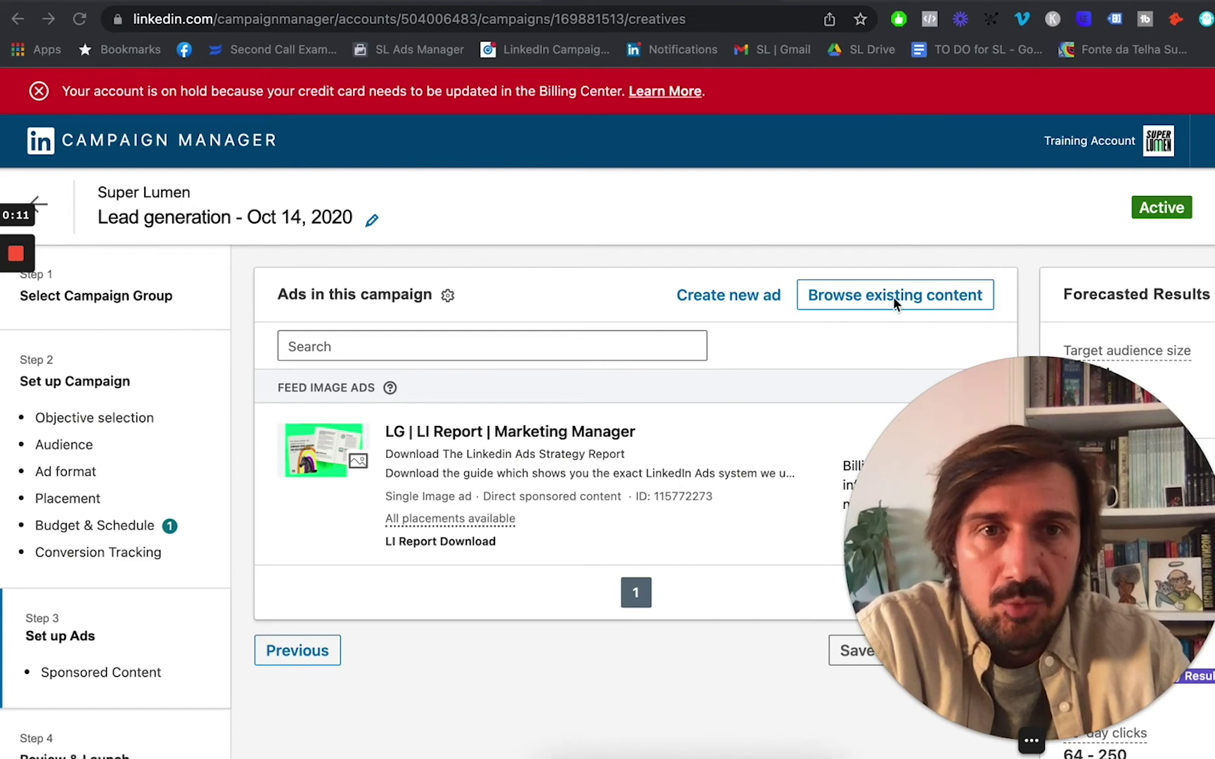
Step: Browse the existing company page content in the Content Library, then return to the campaign's ads
{"action": "left_click", "coordinate": [928, 304]}
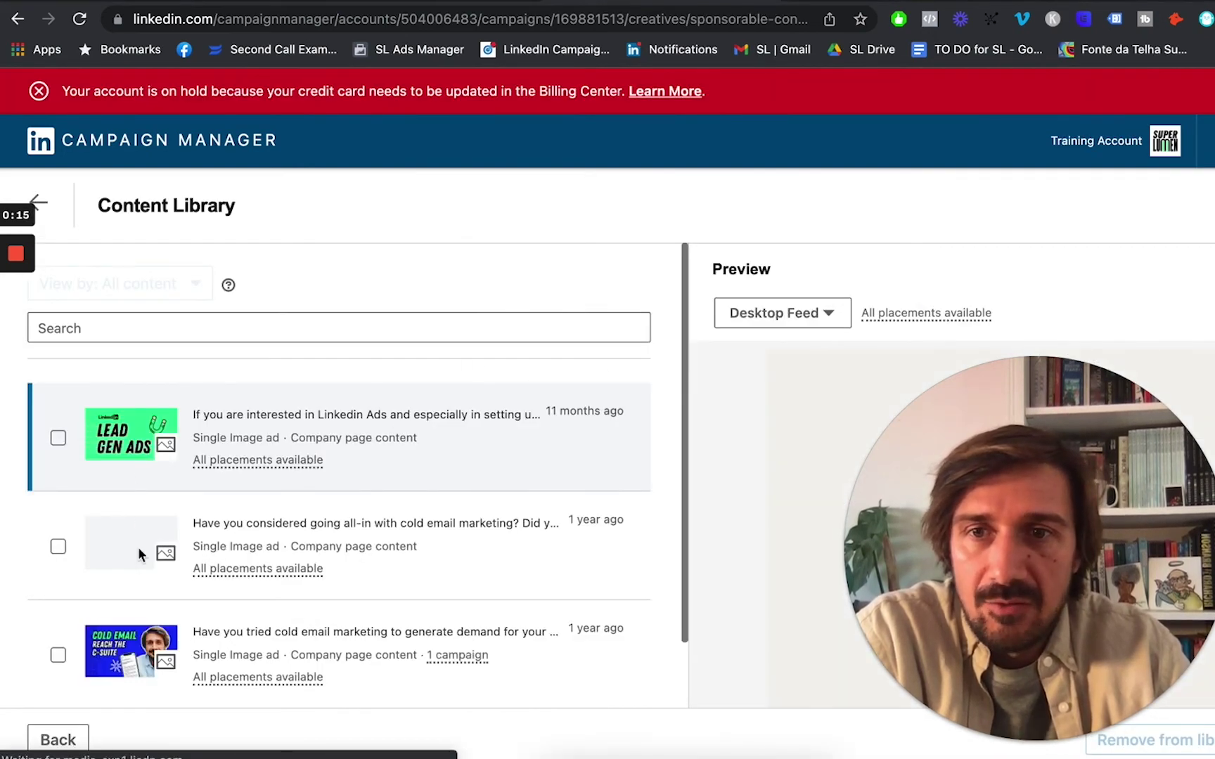
{"action": "scroll", "coordinate": [139, 555], "scroll_direction": "down", "scroll_amount": 2}
{"action": "scroll", "coordinate": [139, 555], "scroll_direction": "up", "scroll_amount": 2}
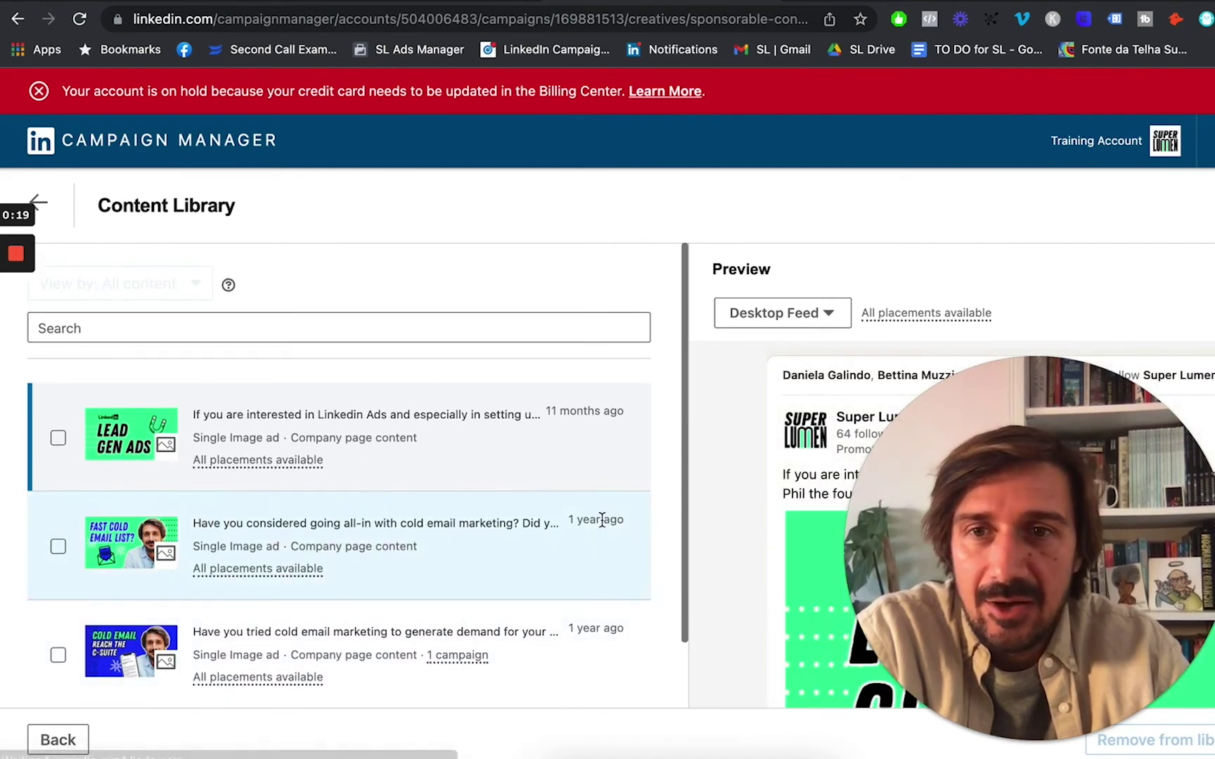
{"action": "left_click", "coordinate": [39, 202]}
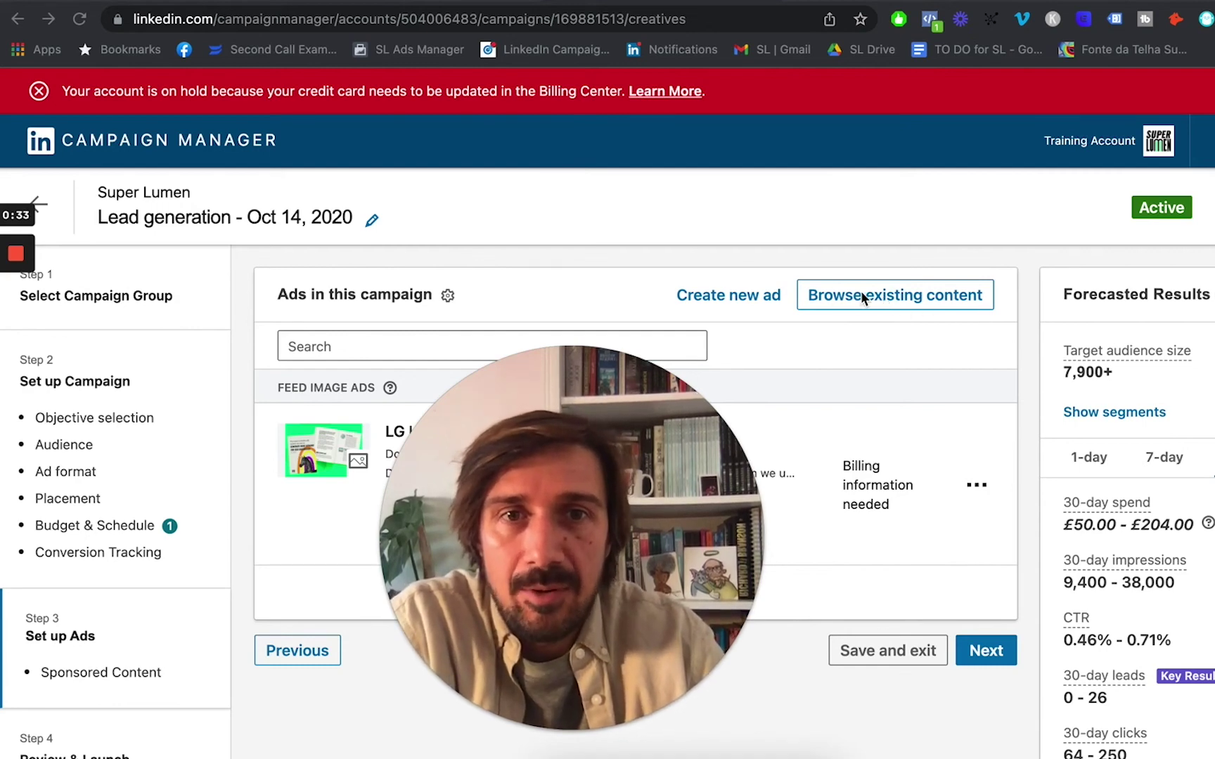
Step: Start a new Single image ad and examine its name, introductory text, destination URL, article share and form details fields
{"action": "left_click_drag", "start_coordinate": [628, 422], "coordinate": [408, 432]}
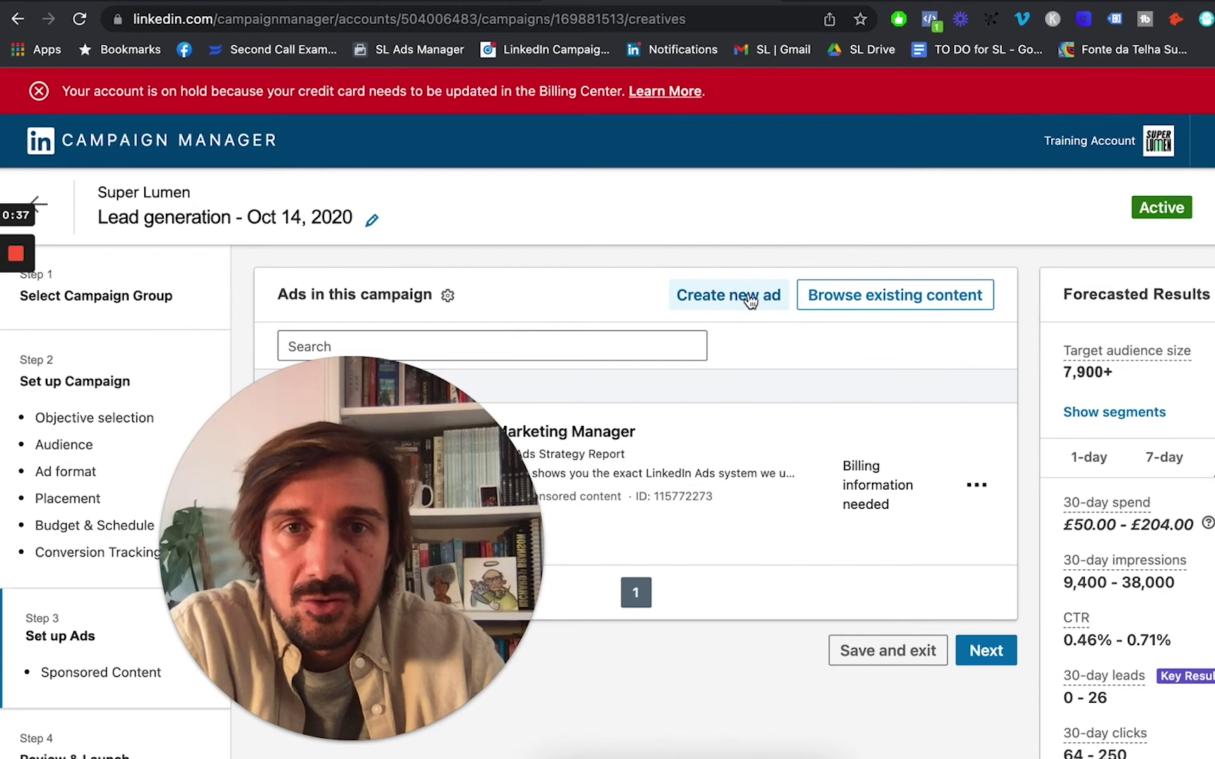
{"action": "left_click", "coordinate": [728, 300]}
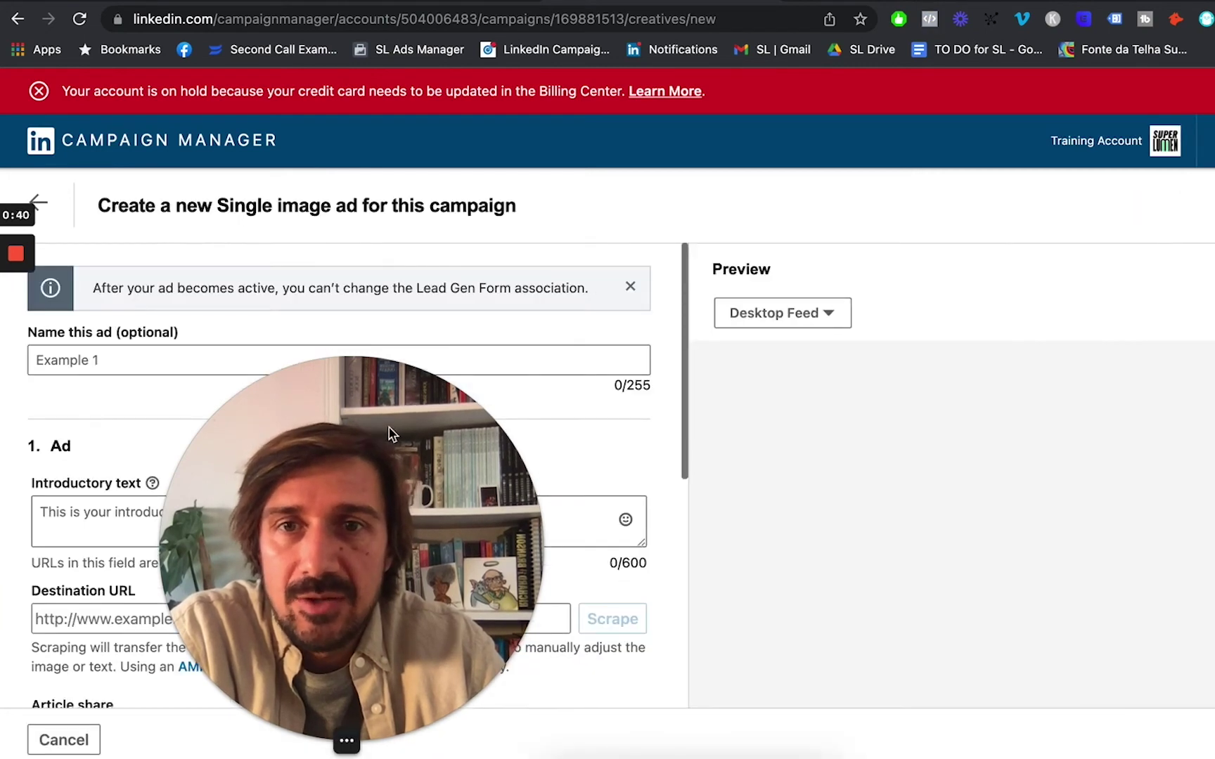
{"action": "left_click_drag", "start_coordinate": [388, 435], "coordinate": [995, 183]}
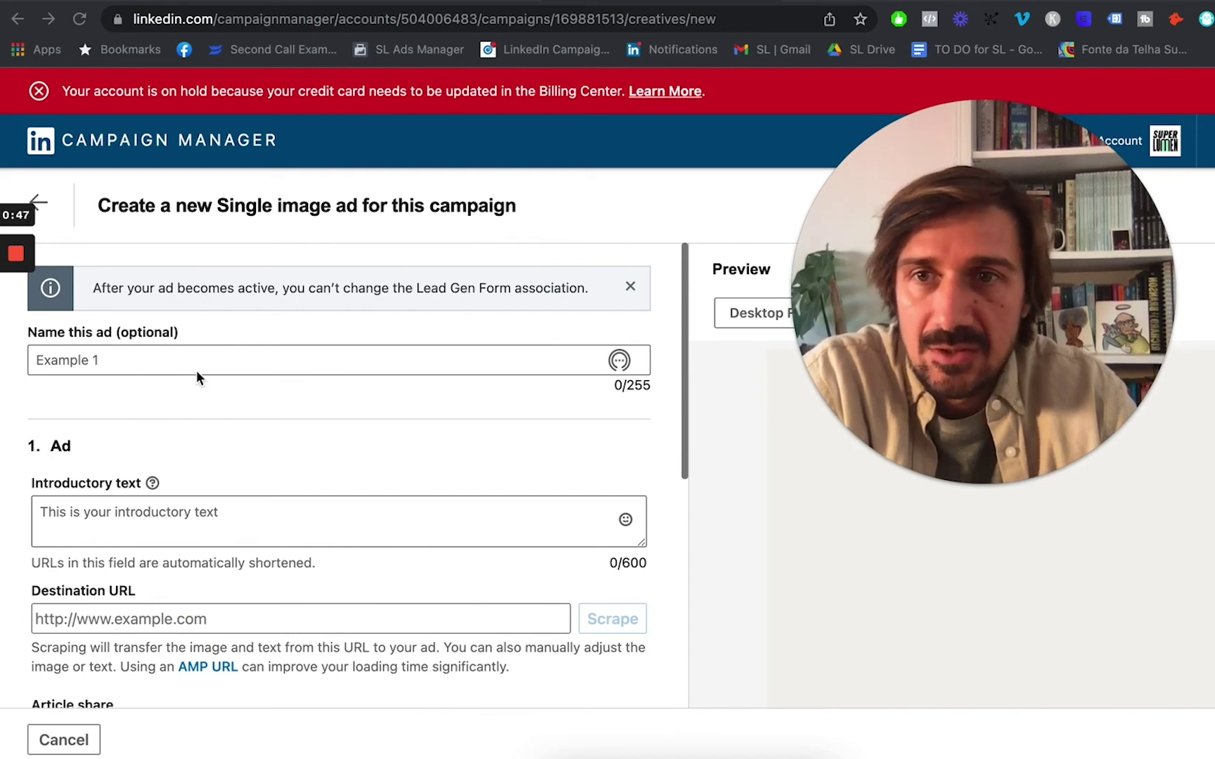
{"action": "scroll", "coordinate": [192, 375], "scroll_direction": "down", "scroll_amount": 3}
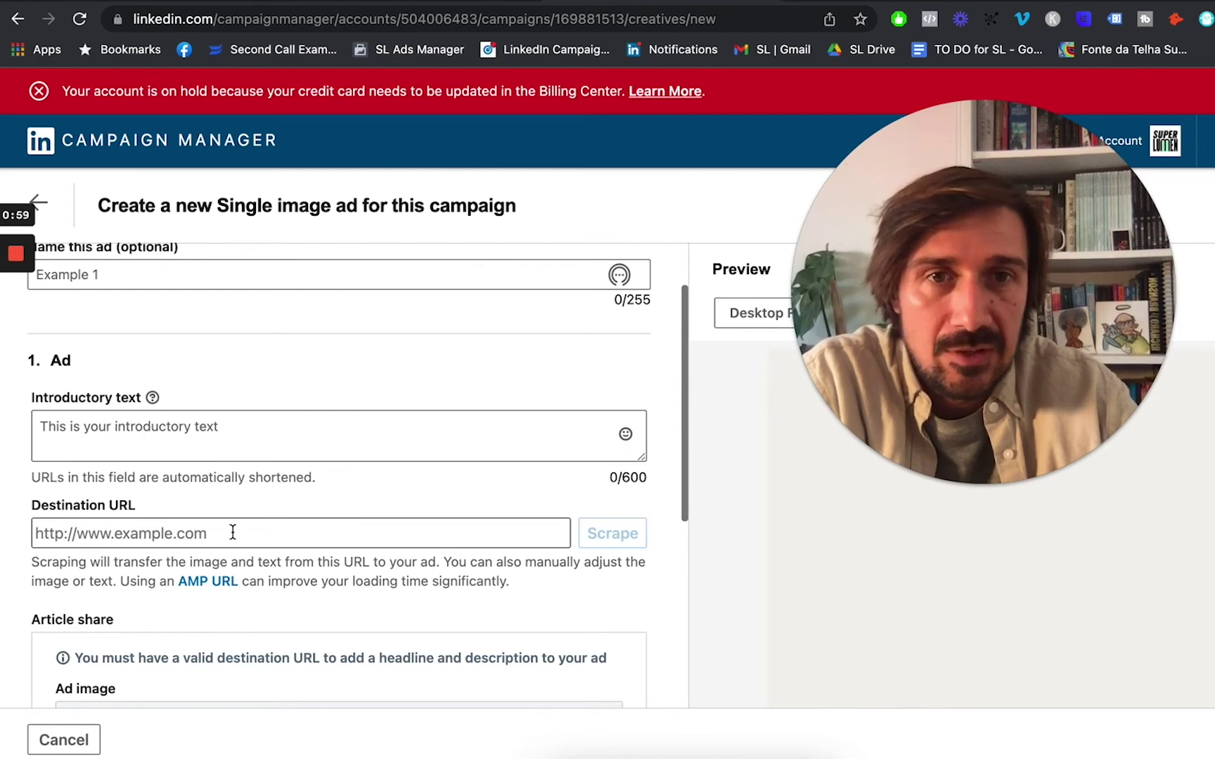
{"action": "scroll", "coordinate": [233, 536], "scroll_direction": "down", "scroll_amount": 5}
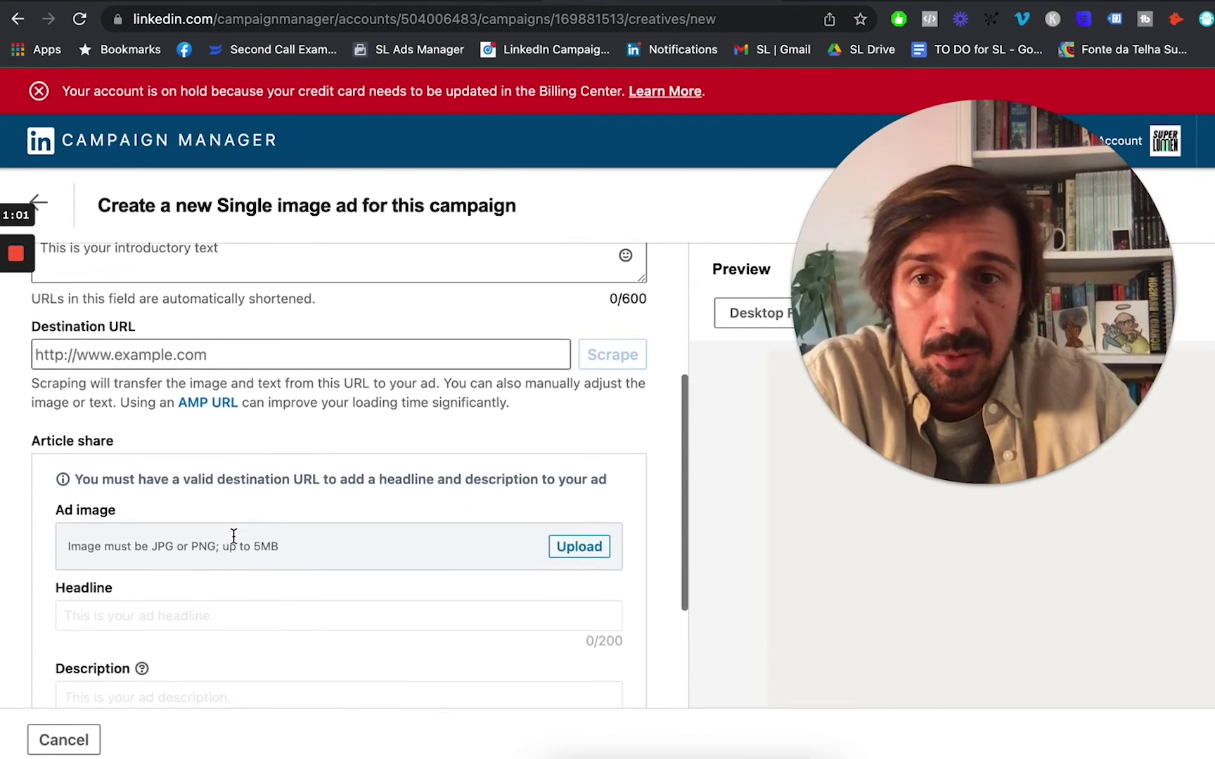
{"action": "scroll", "coordinate": [235, 536], "scroll_direction": "down", "scroll_amount": 1}
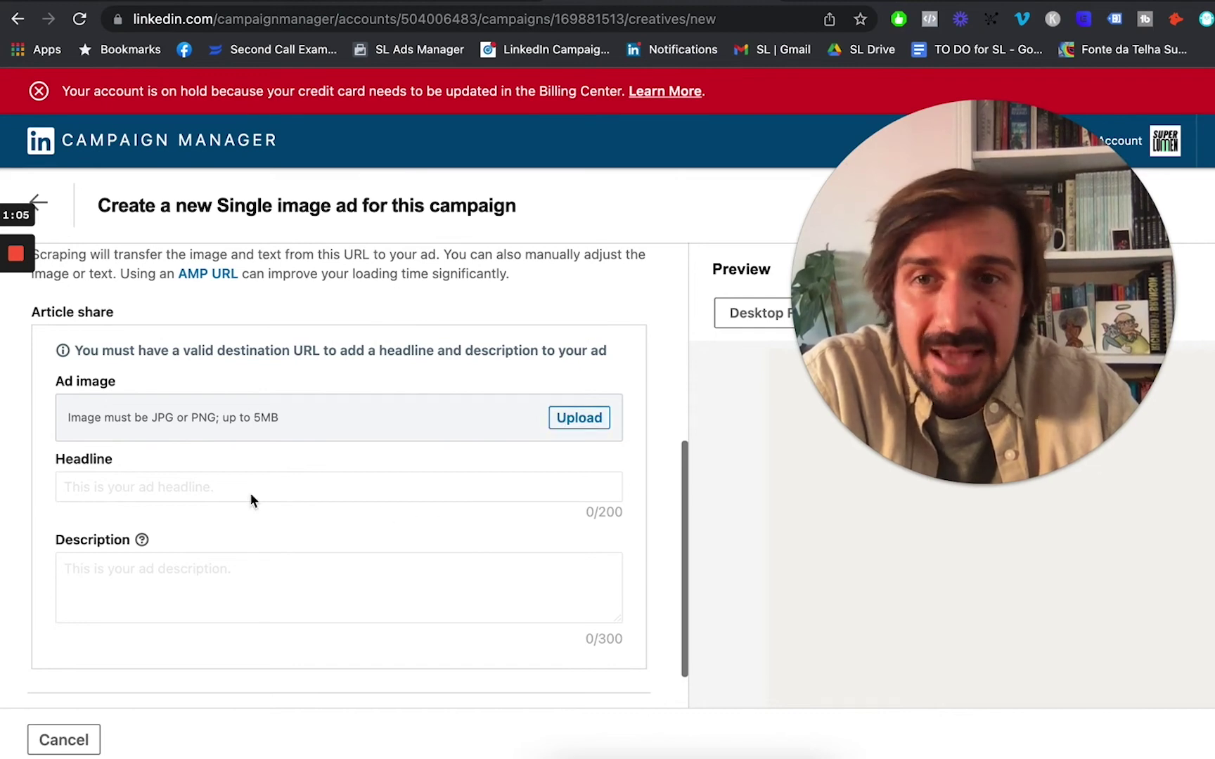
{"action": "scroll", "coordinate": [206, 577], "scroll_direction": "down", "scroll_amount": 1}
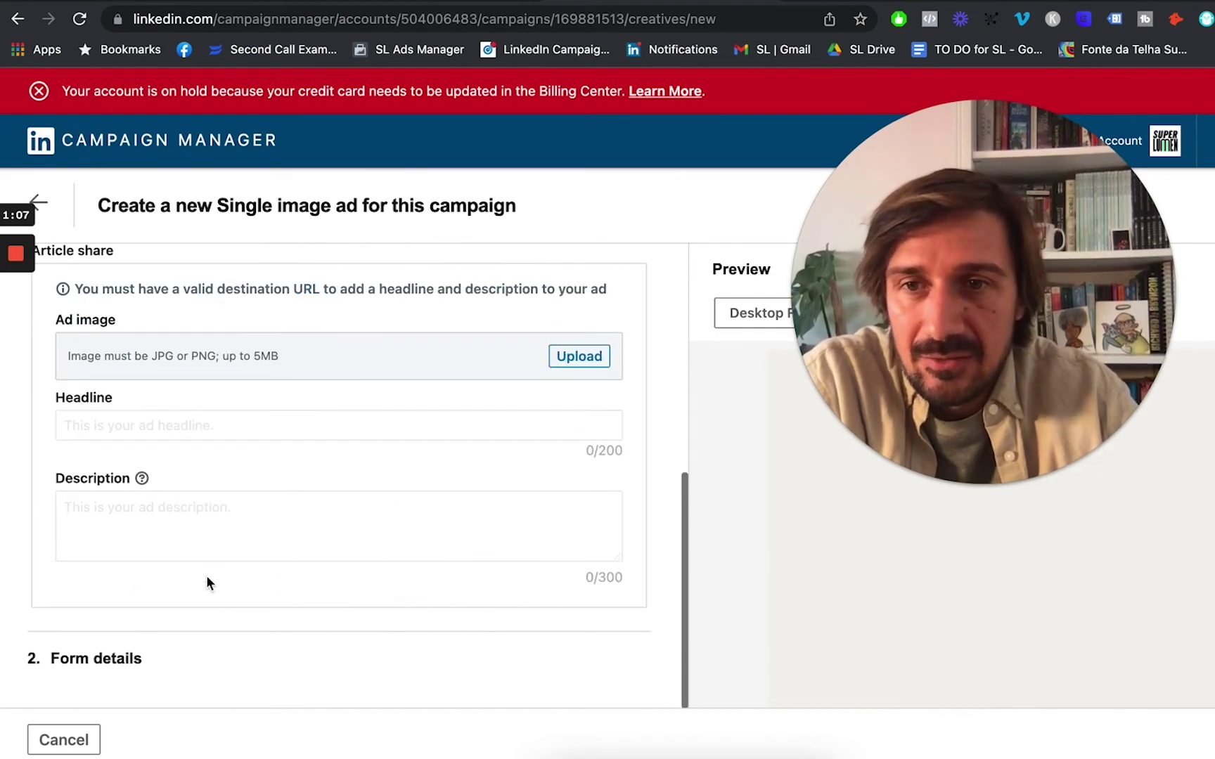
{"action": "scroll", "coordinate": [206, 576], "scroll_direction": "up", "scroll_amount": 8}
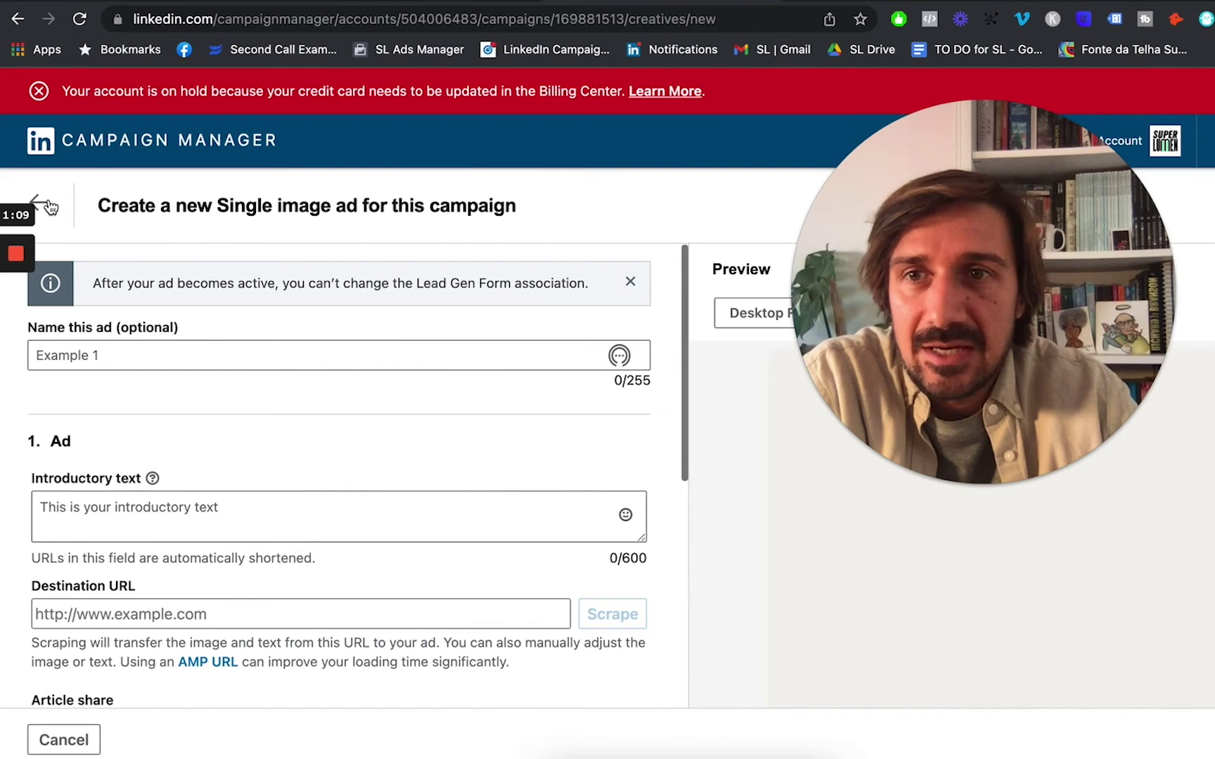
{"action": "scroll", "coordinate": [245, 566], "scroll_direction": "down", "scroll_amount": 7}
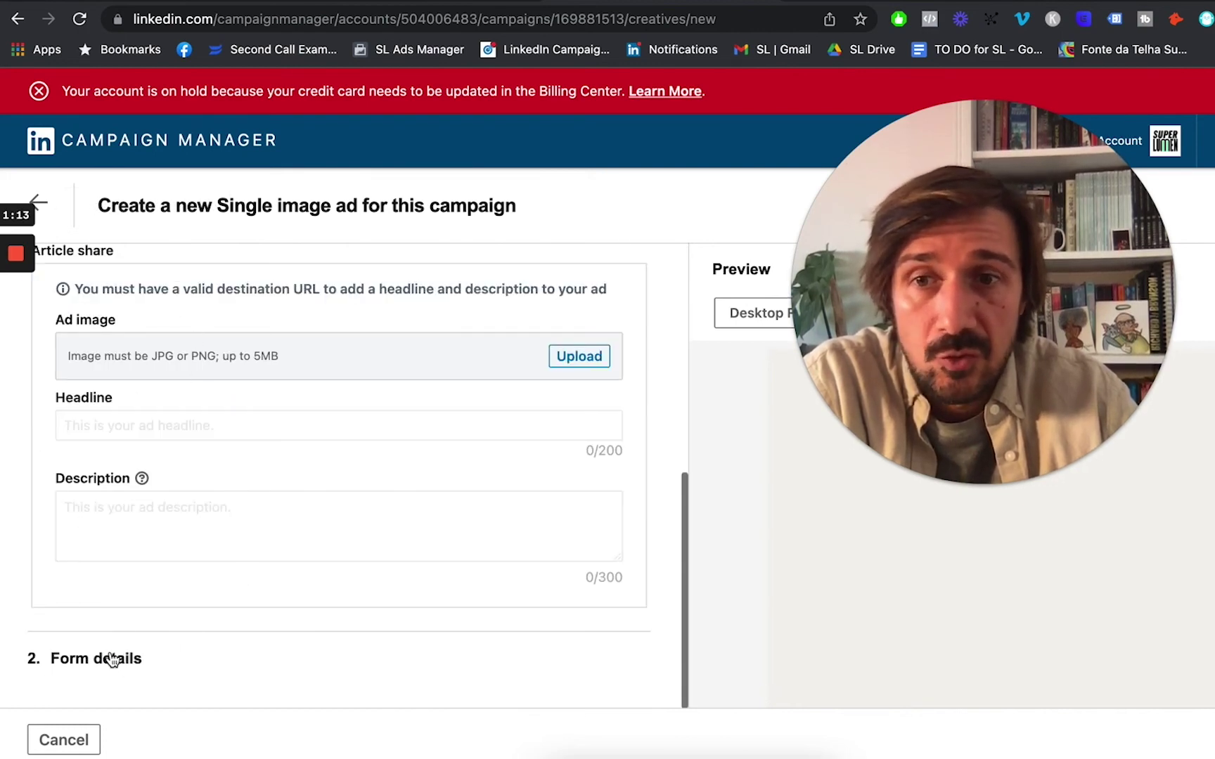
{"action": "left_click", "coordinate": [109, 659]}
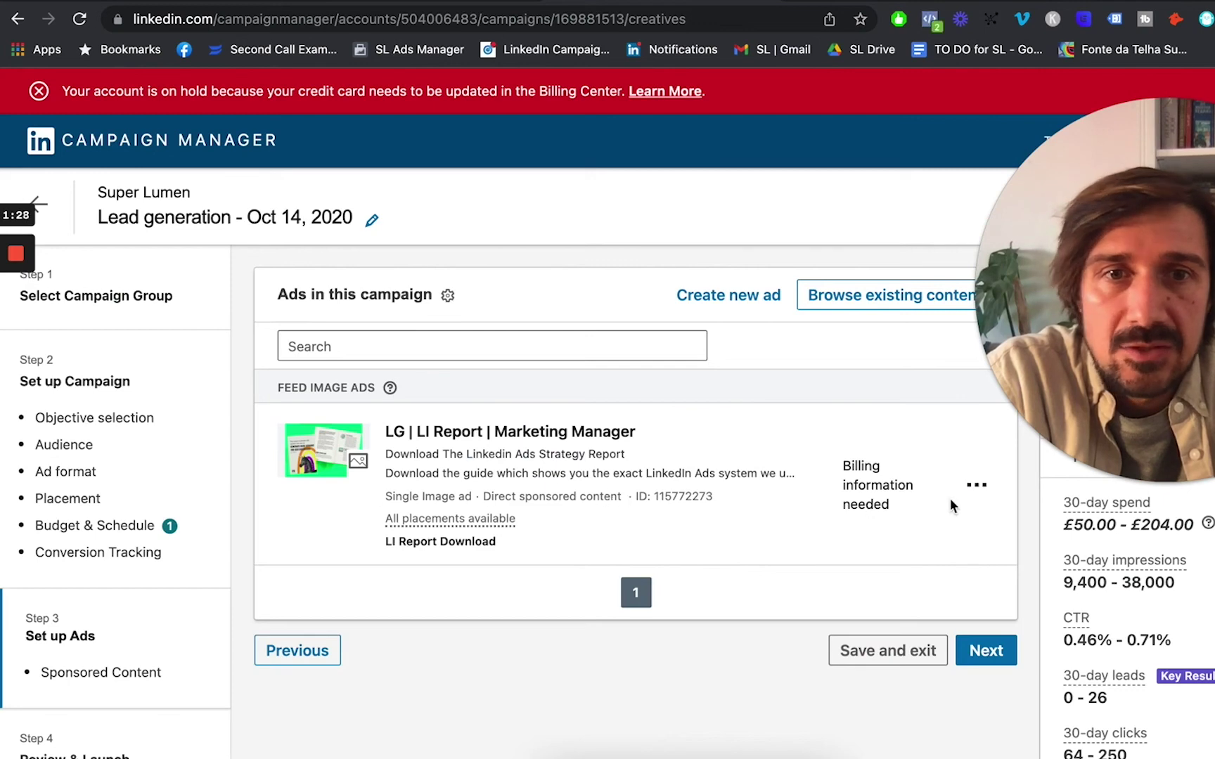
Step: Open the LG | LI Report | Marketing Manager ad for editing and examine its full introductory text and feed preview
{"action": "left_click", "coordinate": [976, 485]}
{"action": "left_click", "coordinate": [887, 529]}
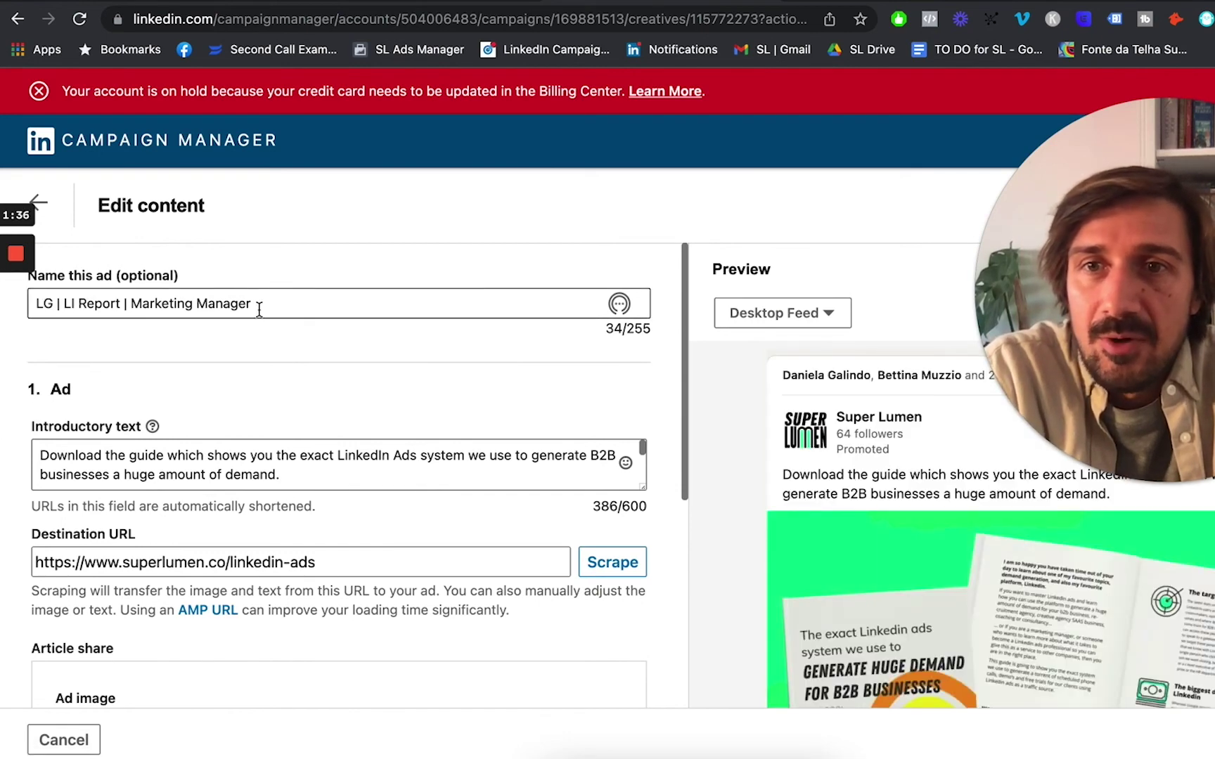
{"action": "scroll", "coordinate": [288, 343], "scroll_direction": "down", "scroll_amount": 3}
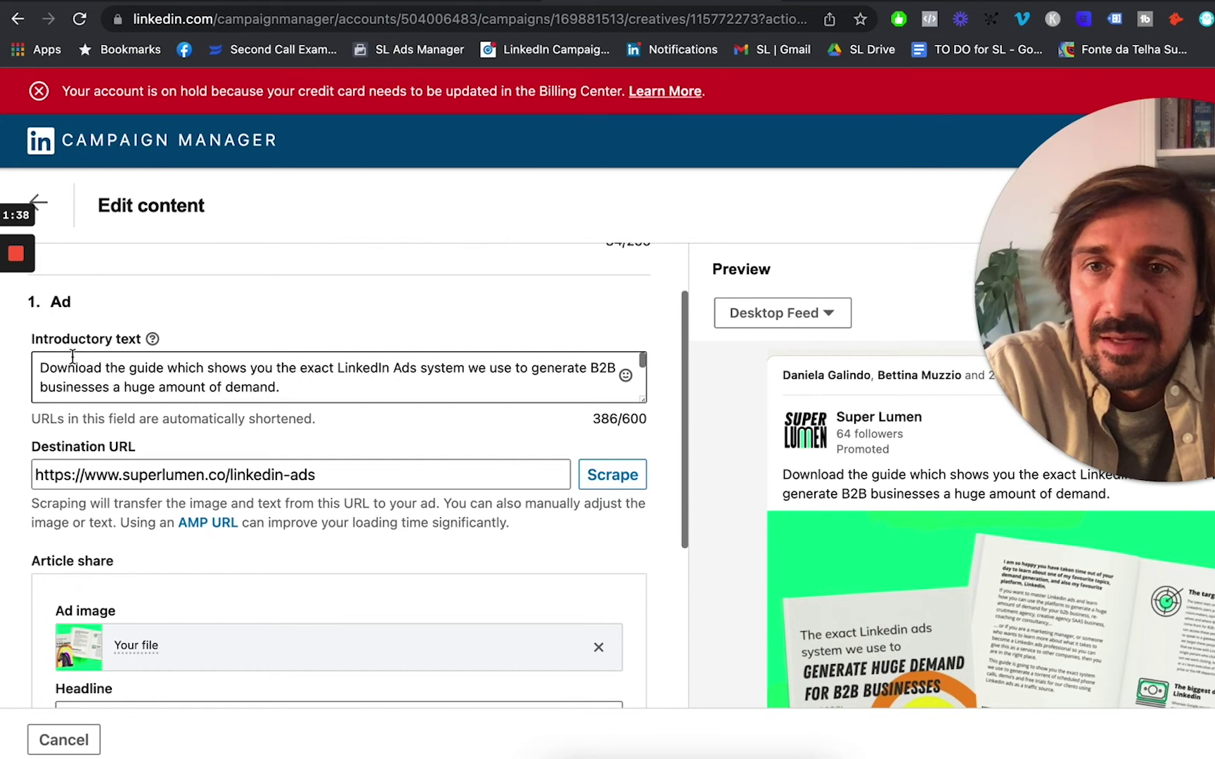
{"action": "left_click_drag", "start_coordinate": [642, 400], "coordinate": [644, 581]}
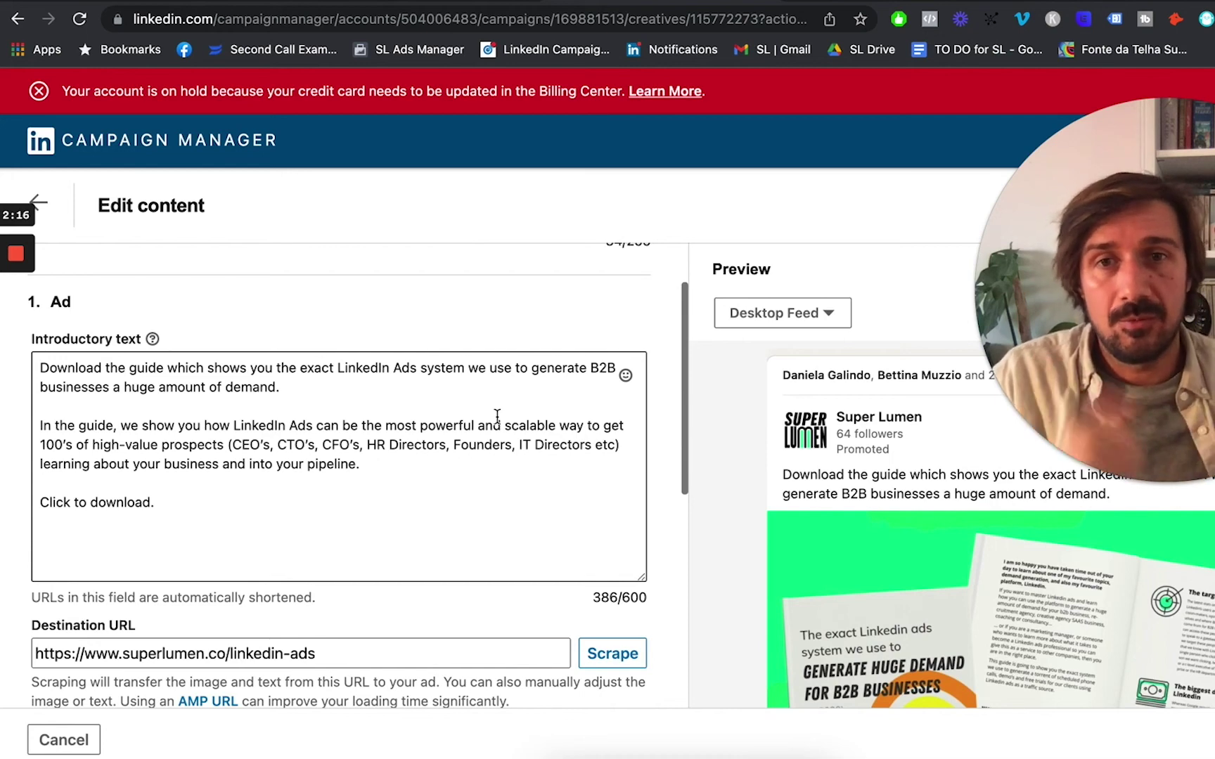
{"action": "scroll", "coordinate": [653, 316], "scroll_direction": "down", "scroll_amount": 3}
{"action": "scroll", "coordinate": [653, 317], "scroll_direction": "up", "scroll_amount": 3}
{"action": "scroll", "coordinate": [652, 314], "scroll_direction": "up", "scroll_amount": 1}
{"action": "scroll", "coordinate": [749, 470], "scroll_direction": "down", "scroll_amount": 3}
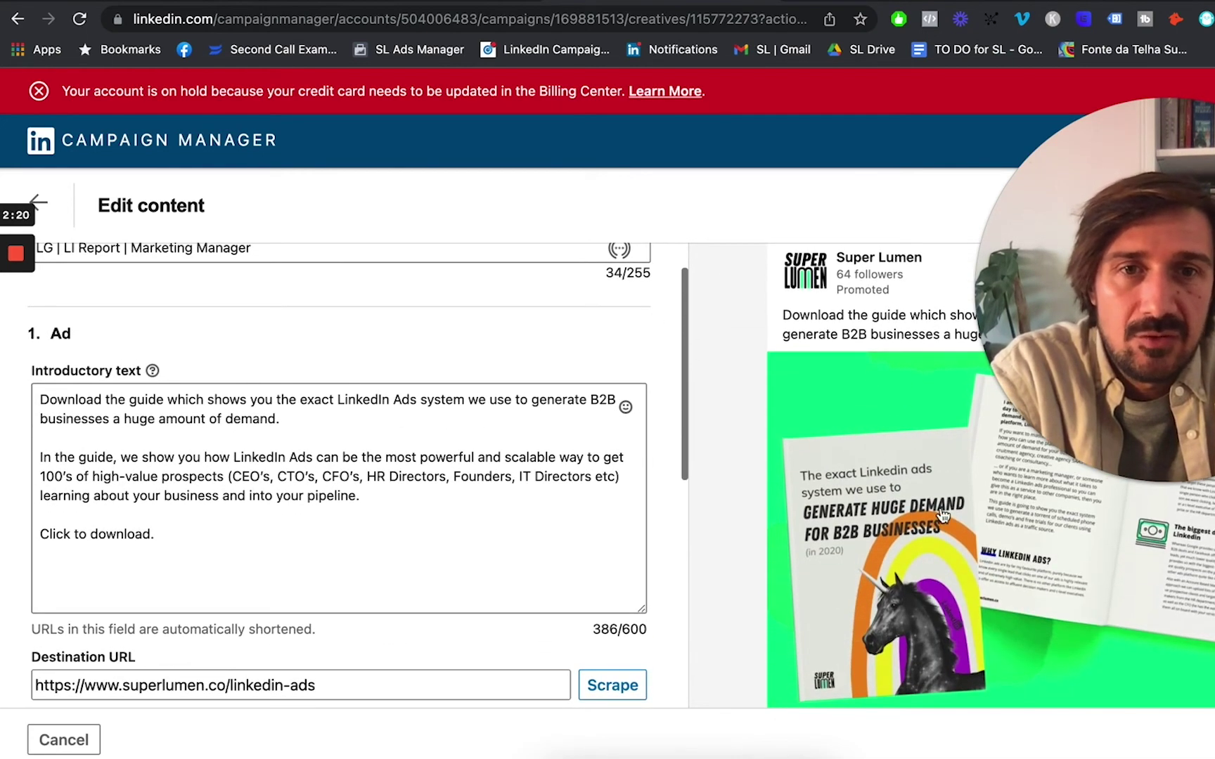
{"action": "mouse_move", "coordinate": [1125, 366]}
{"action": "left_mouse_down"}
{"action": "mouse_move", "coordinate": [552, 374]}
{"action": "mouse_move", "coordinate": [970, 345]}
{"action": "mouse_move", "coordinate": [1120, 354]}
{"action": "left_mouse_up"}
{"action": "scroll", "coordinate": [515, 374], "scroll_direction": "down", "scroll_amount": 2}
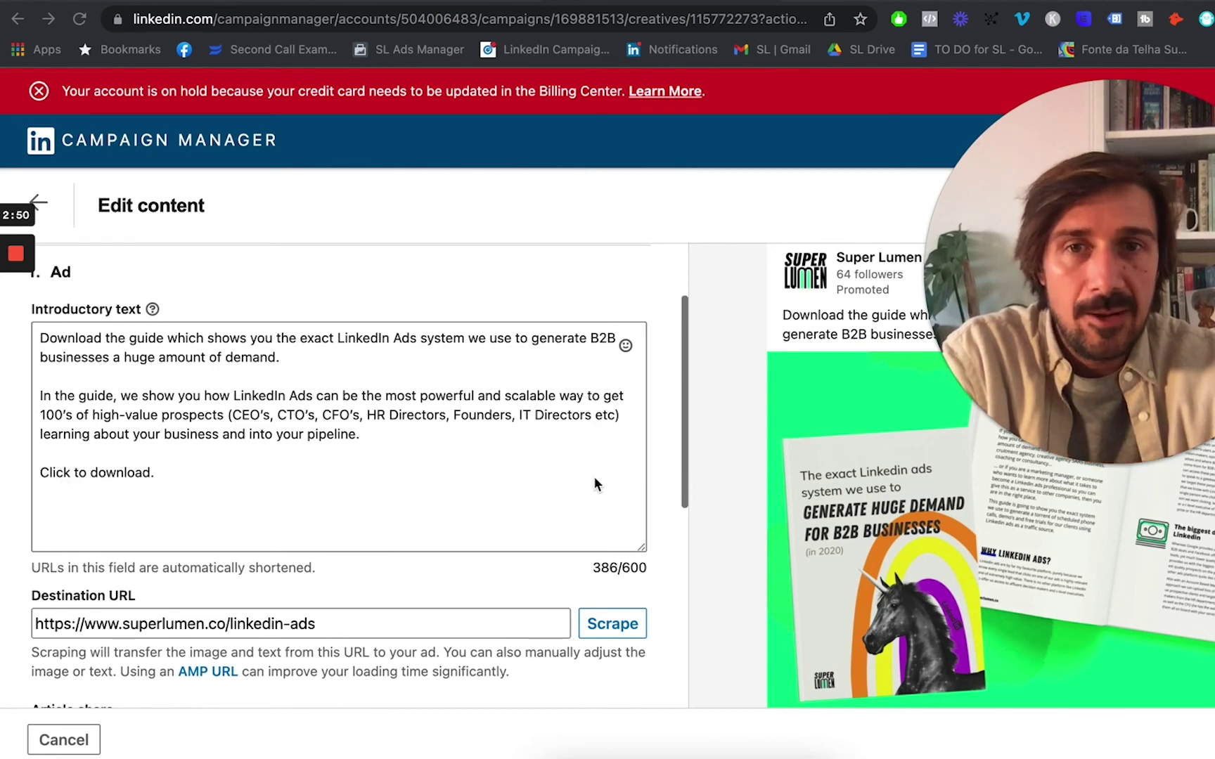
Step: Review the ad's destination URL, image, headline, call-to-action and lead form, then save the ad
{"action": "scroll", "coordinate": [679, 404], "scroll_direction": "down", "scroll_amount": 5}
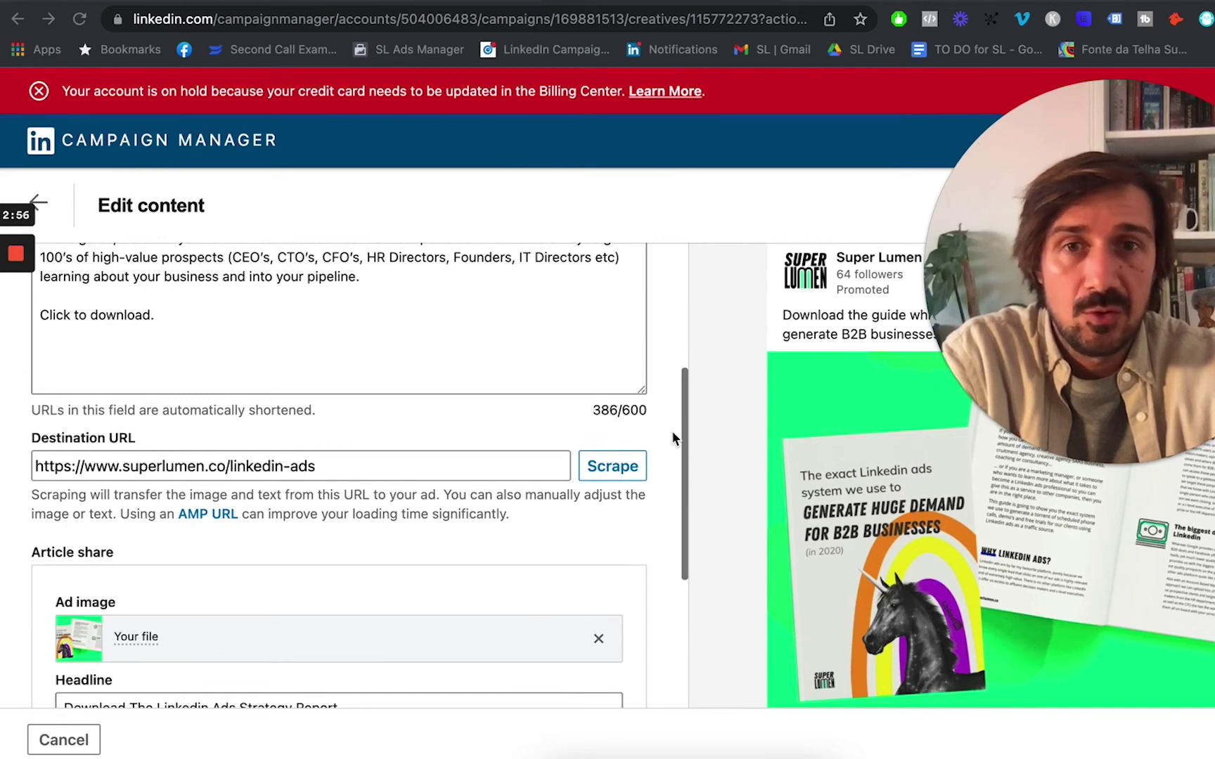
{"action": "scroll", "coordinate": [664, 473], "scroll_direction": "down", "scroll_amount": 5}
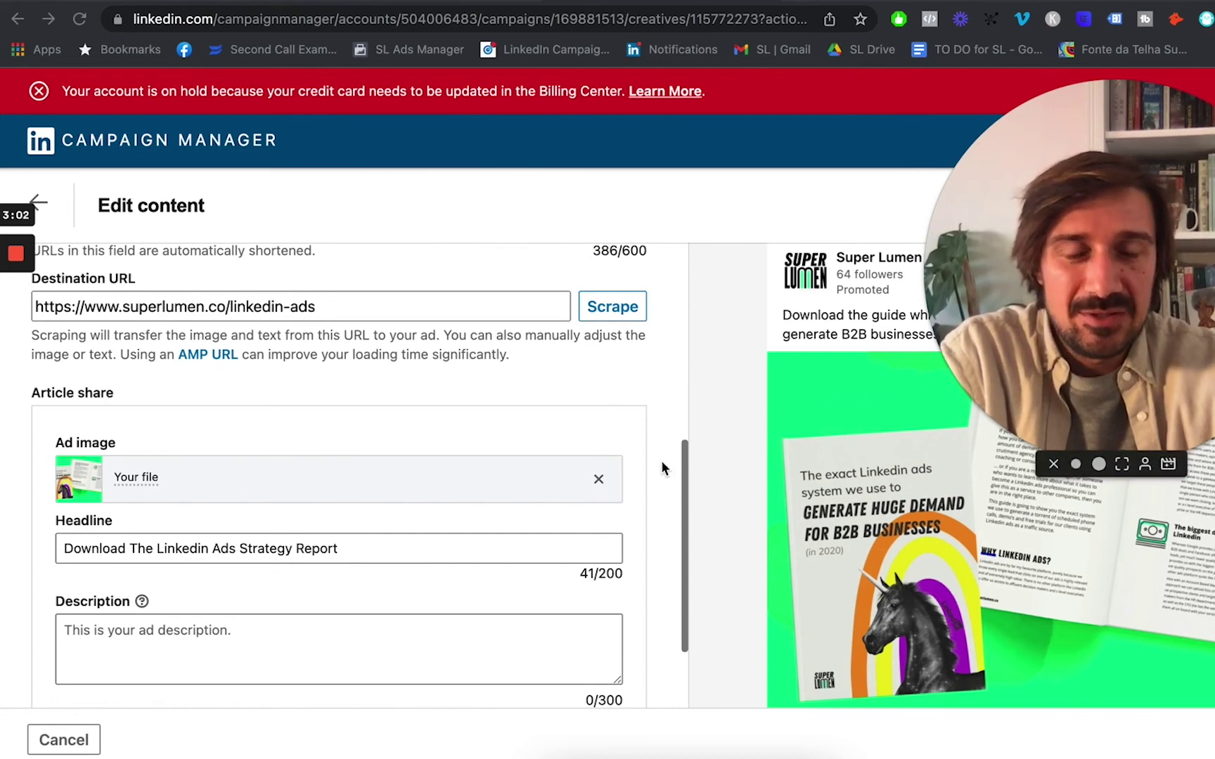
{"action": "scroll", "coordinate": [661, 468], "scroll_direction": "down", "scroll_amount": 4}
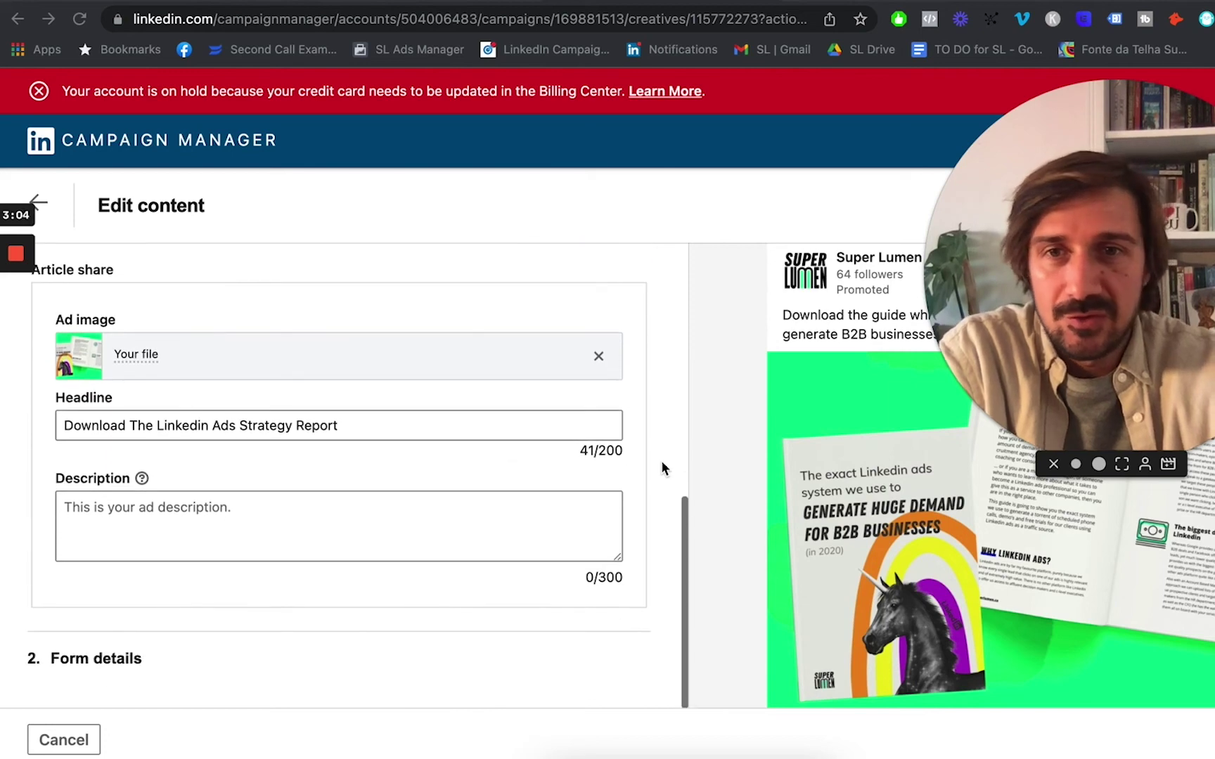
{"action": "scroll", "coordinate": [661, 467], "scroll_direction": "up", "scroll_amount": 1}
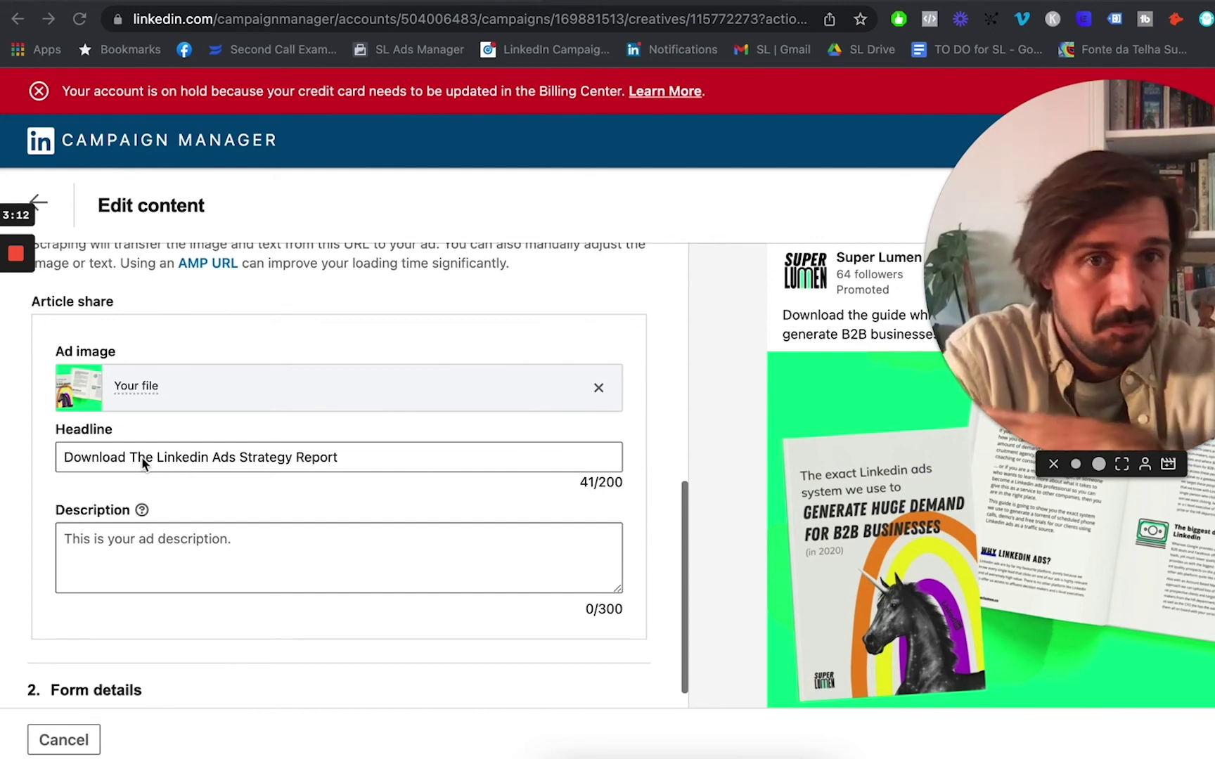
{"action": "scroll", "coordinate": [141, 457], "scroll_direction": "up", "scroll_amount": 5}
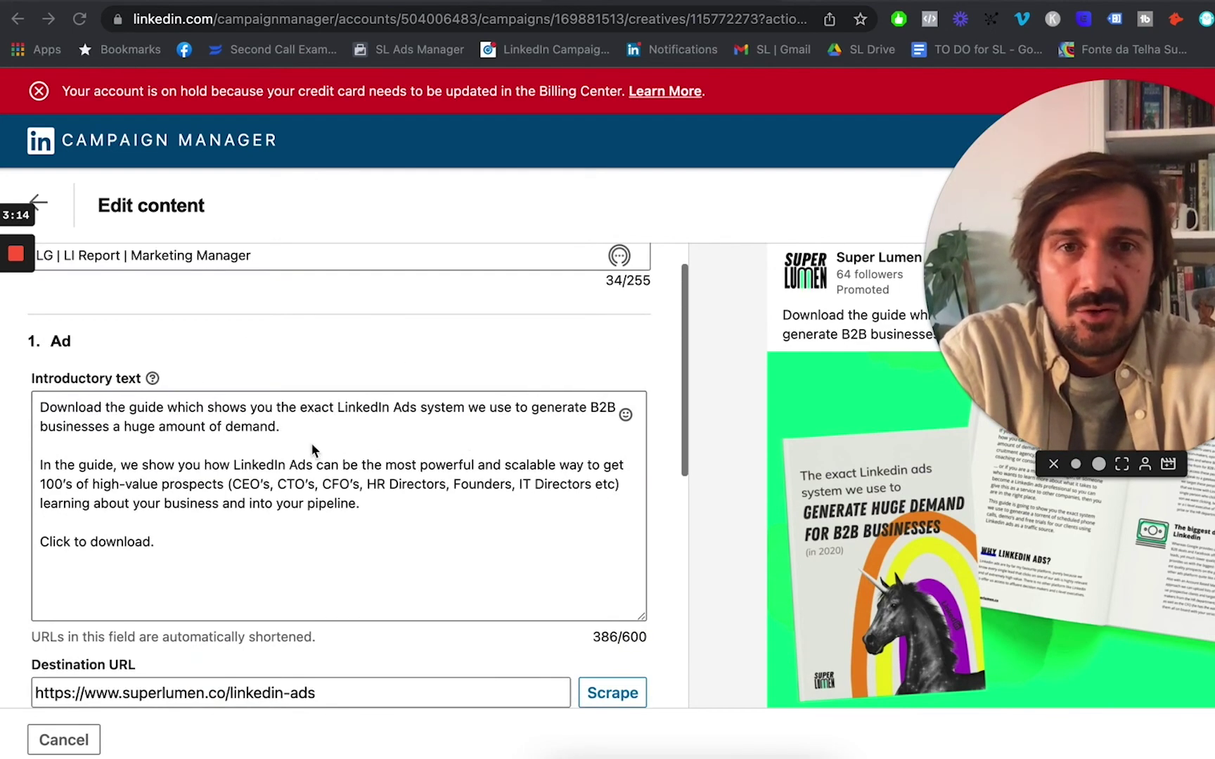
{"action": "scroll", "coordinate": [518, 355], "scroll_direction": "down", "scroll_amount": 3}
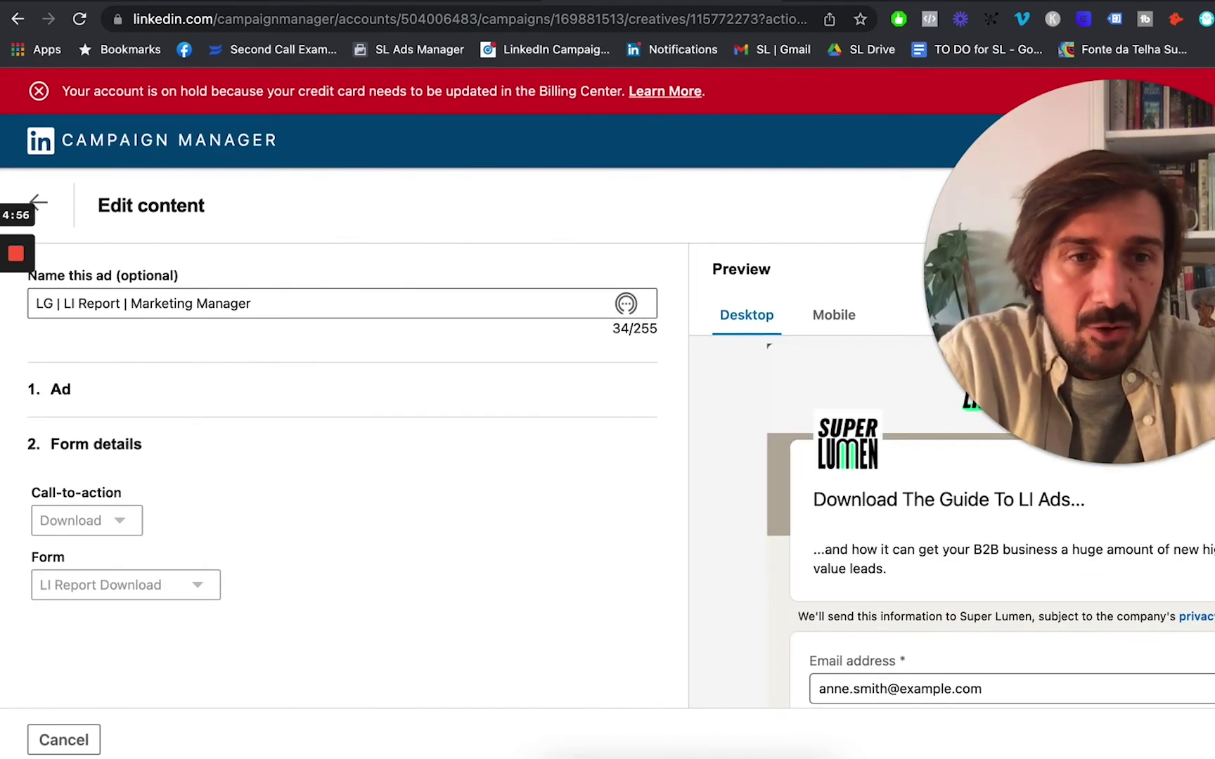
{"action": "left_click", "coordinate": [835, 700]}
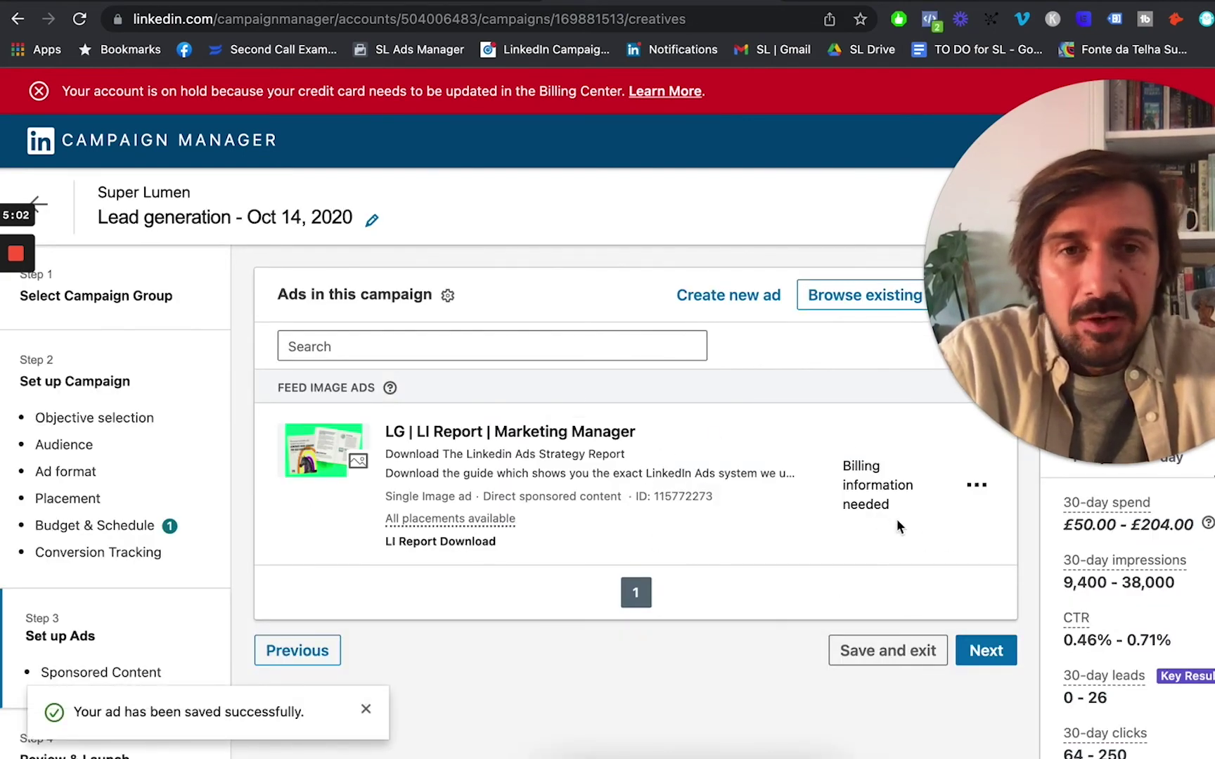
Step: Look over the actions available for the LG | LI Report | Marketing Manager ad, including the option to duplicate it
{"action": "left_click", "coordinate": [976, 487]}
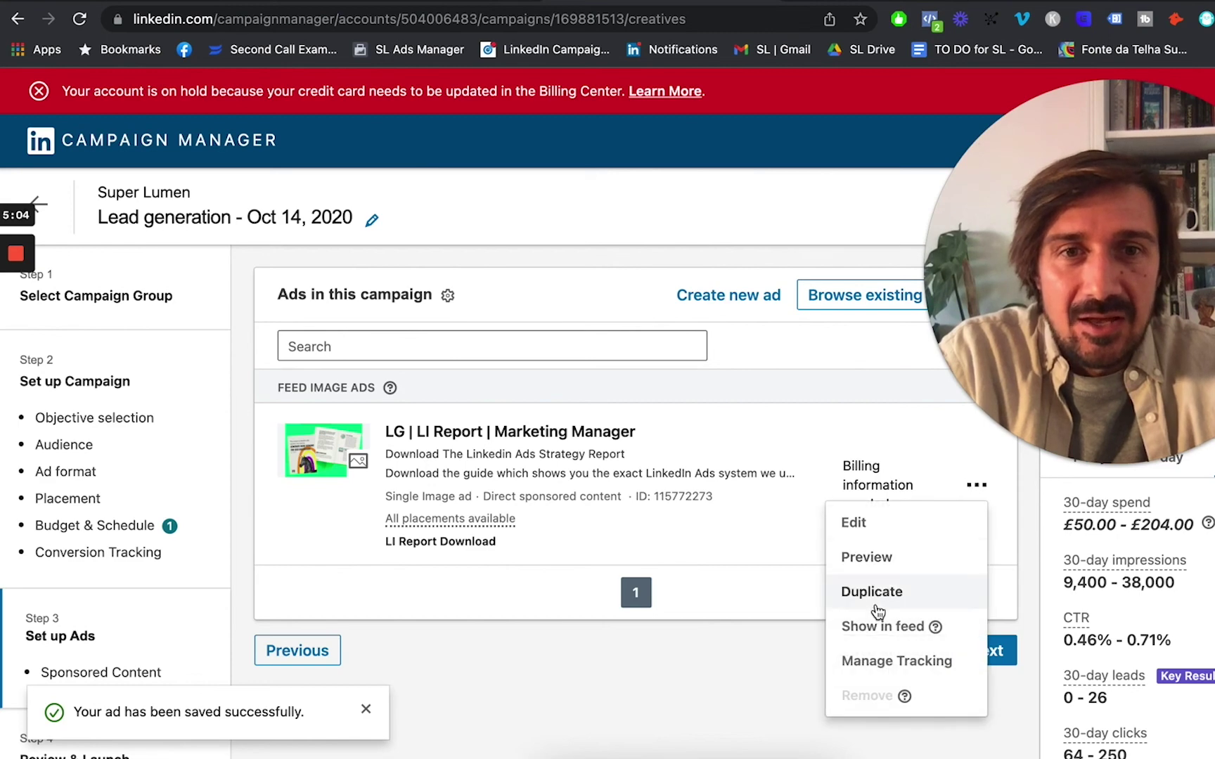
{"action": "left_click", "coordinate": [810, 440]}
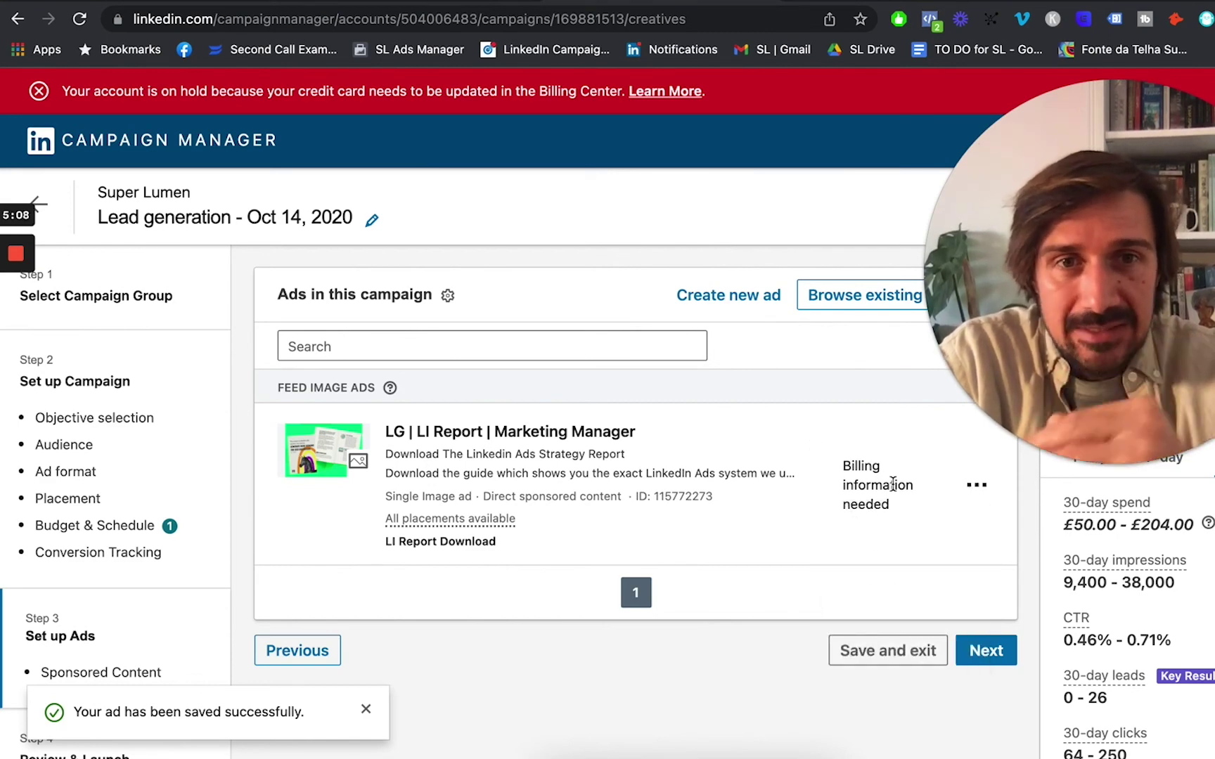
{"action": "left_click", "coordinate": [976, 486]}
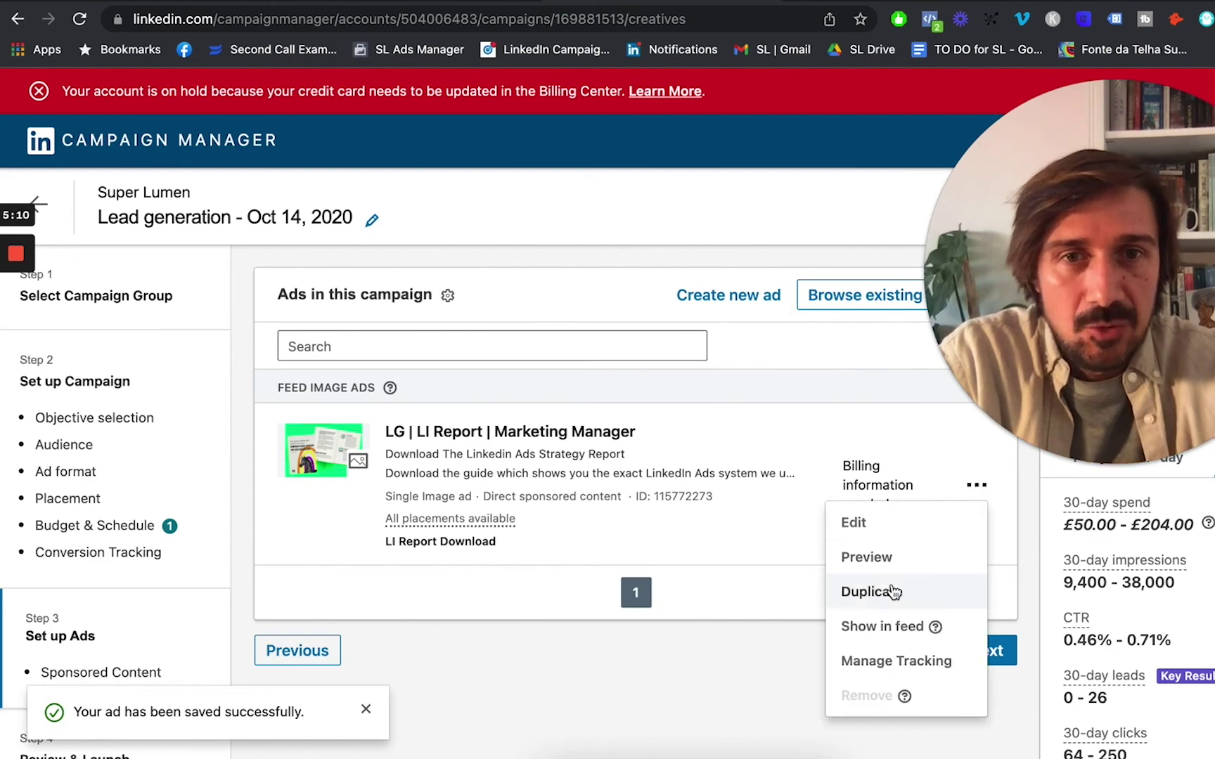
{"action": "left_click", "coordinate": [799, 423]}
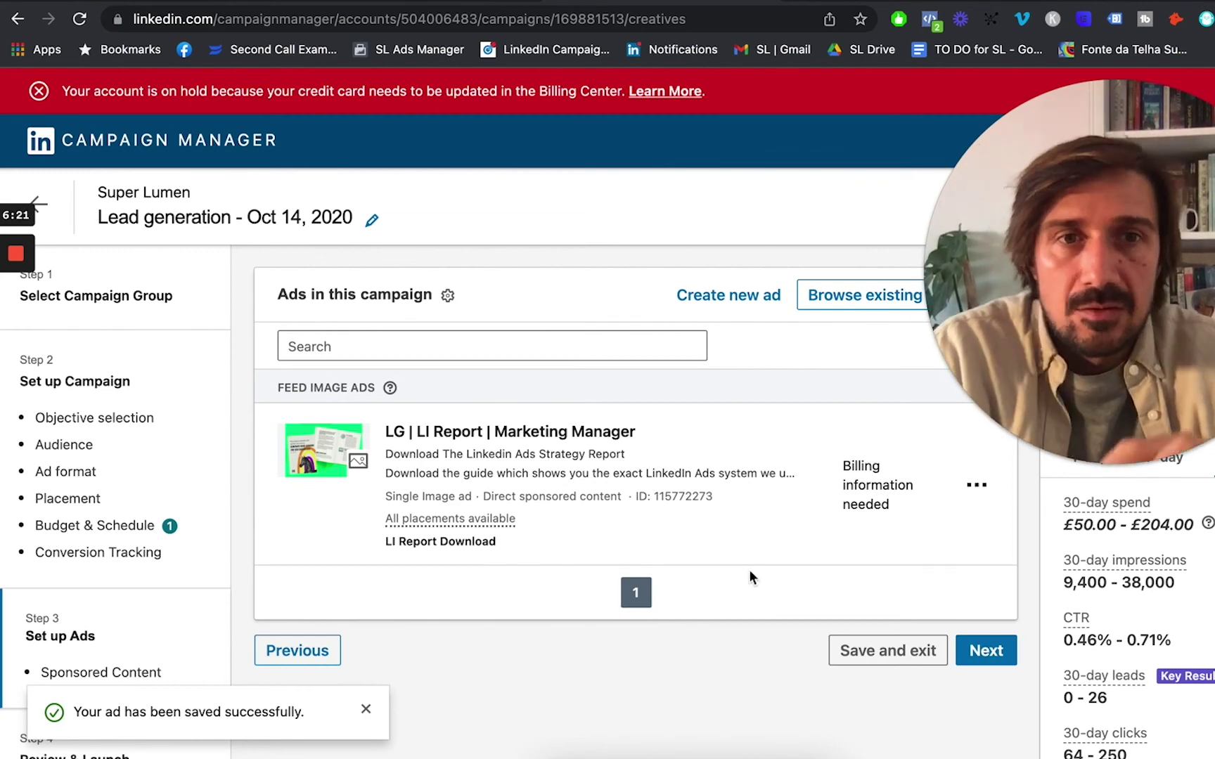
Step: Proceed to Review & Launch, check the campaign's settings summary, then save and exit to the campaign list
{"action": "left_click", "coordinate": [989, 653]}
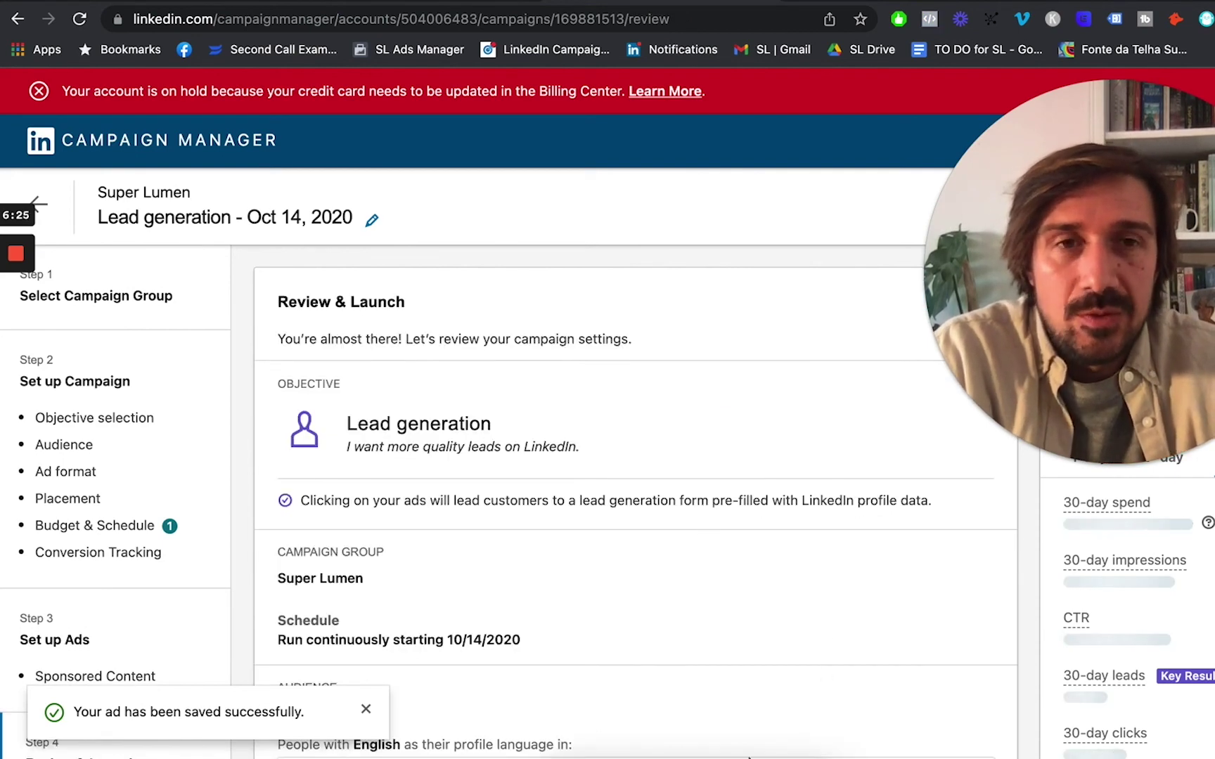
{"action": "scroll", "coordinate": [716, 547], "scroll_direction": "down", "scroll_amount": 15}
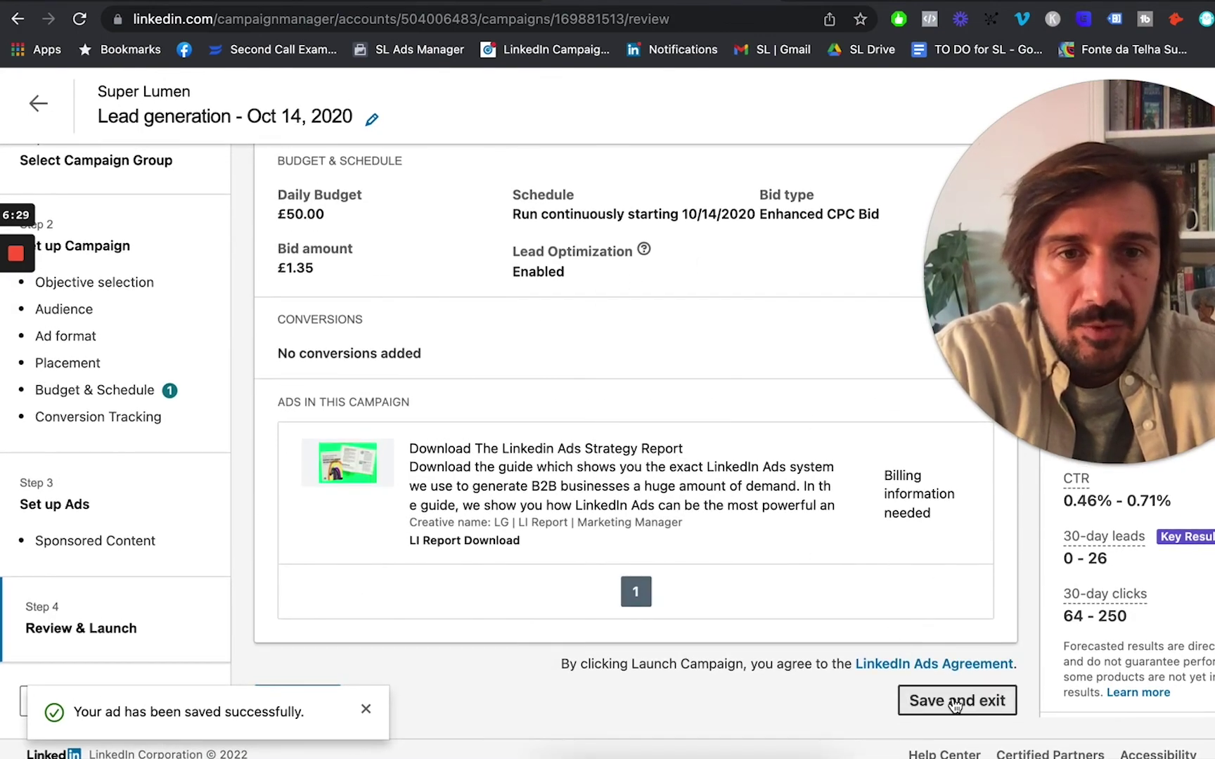
{"action": "left_click", "coordinate": [955, 703]}
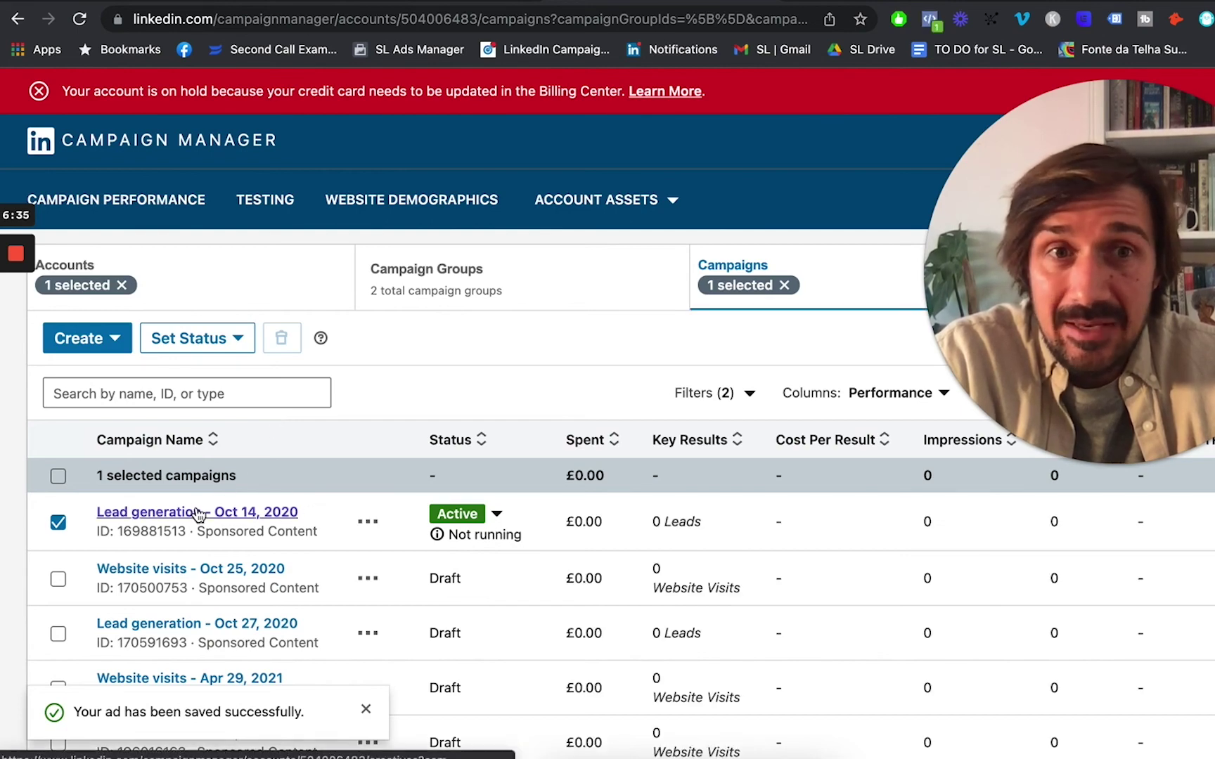
Step: Open the Lead generation - Oct 14, 2020 campaign for editing and make its name editable
{"action": "left_click", "coordinate": [367, 523]}
{"action": "left_click", "coordinate": [367, 567]}
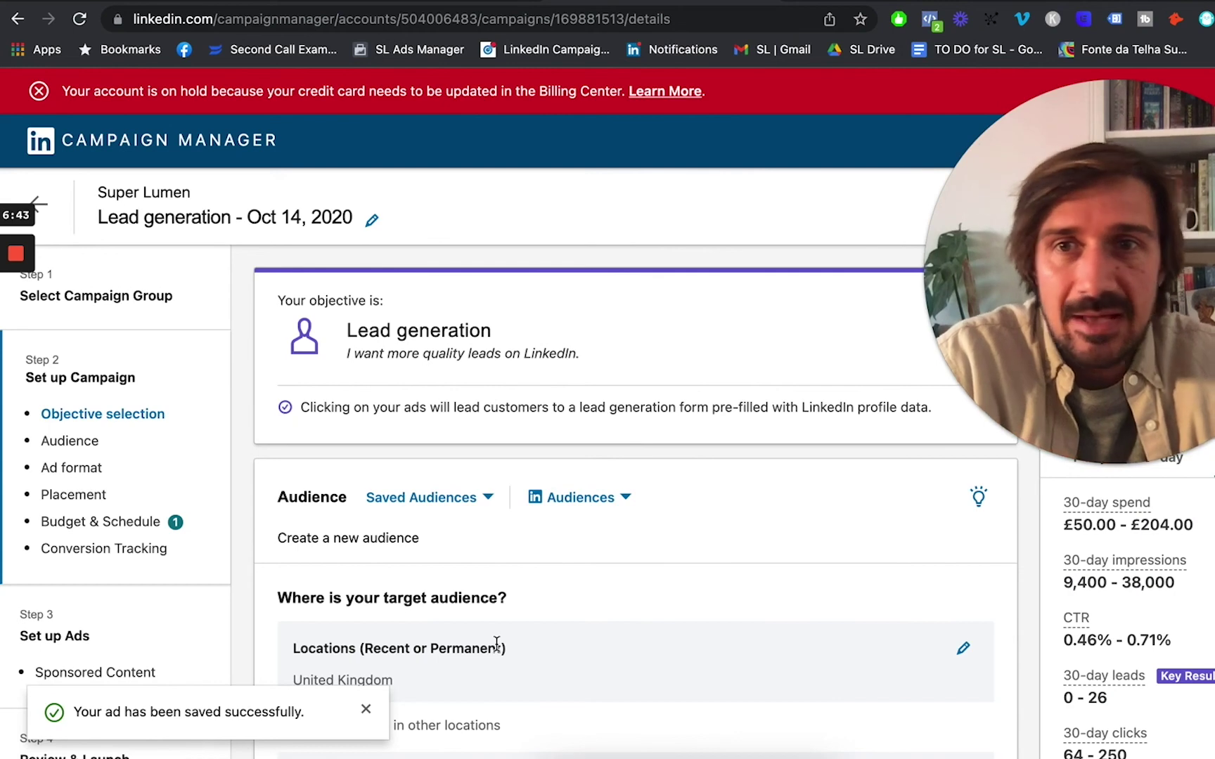
{"action": "left_click", "coordinate": [249, 217]}
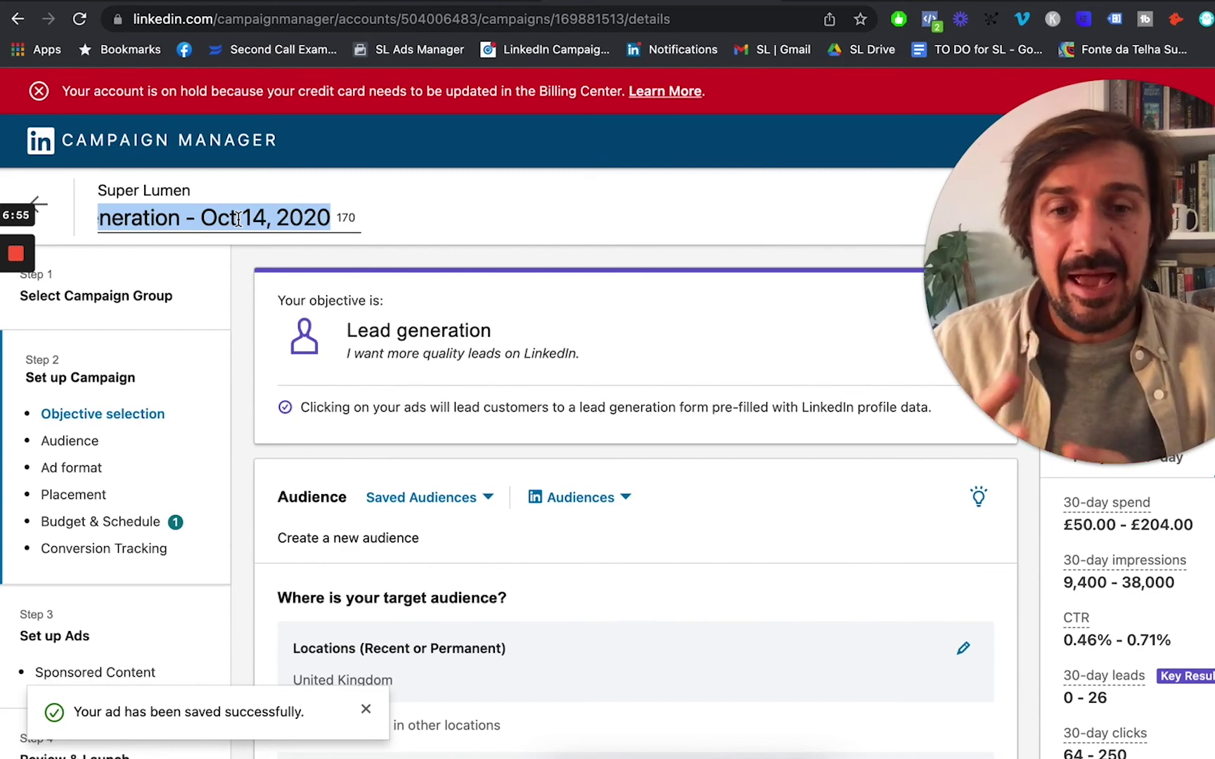
Step: Replace the campaign's name with the prefix "SC |"
{"action": "type", "text": "SC"}
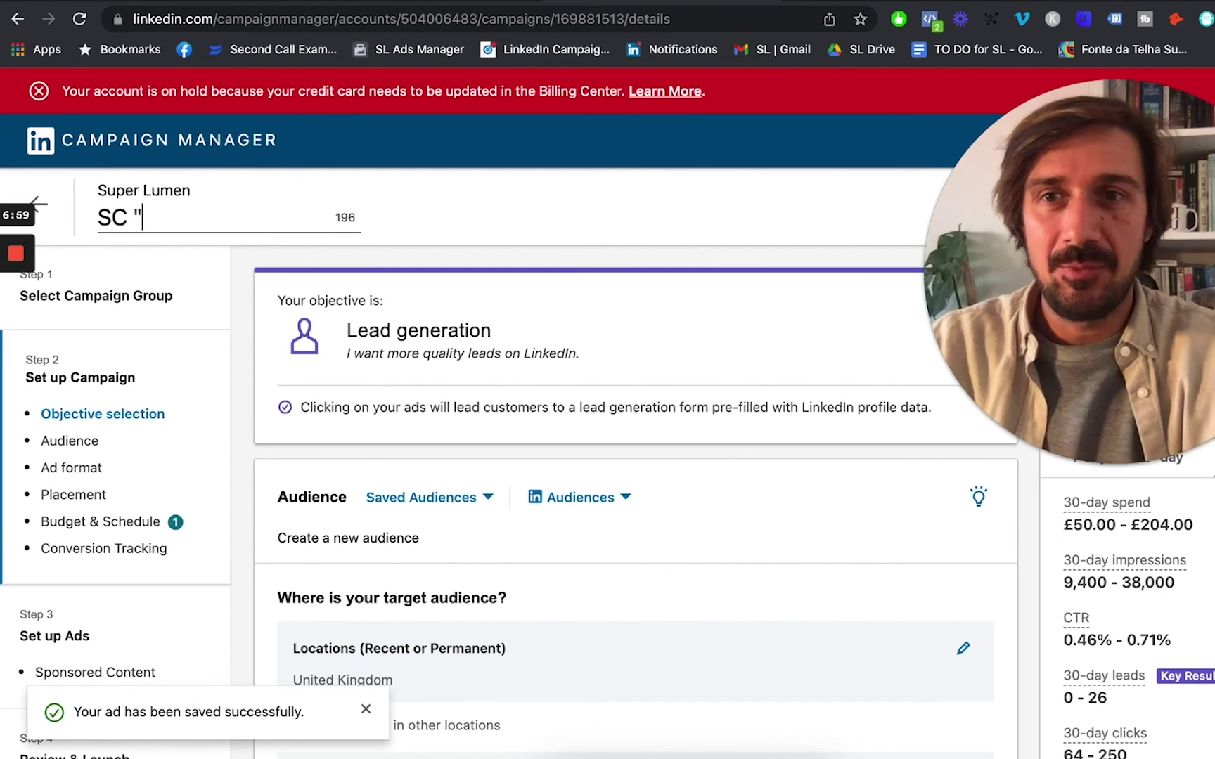
{"action": "key", "text": "Left"}
{"action": "key", "text": "BackSpace"}
{"action": "key", "text": "BackSpace"}
{"action": "key", "text": "BackSpace"}
{"action": "type", "text": "T A"}
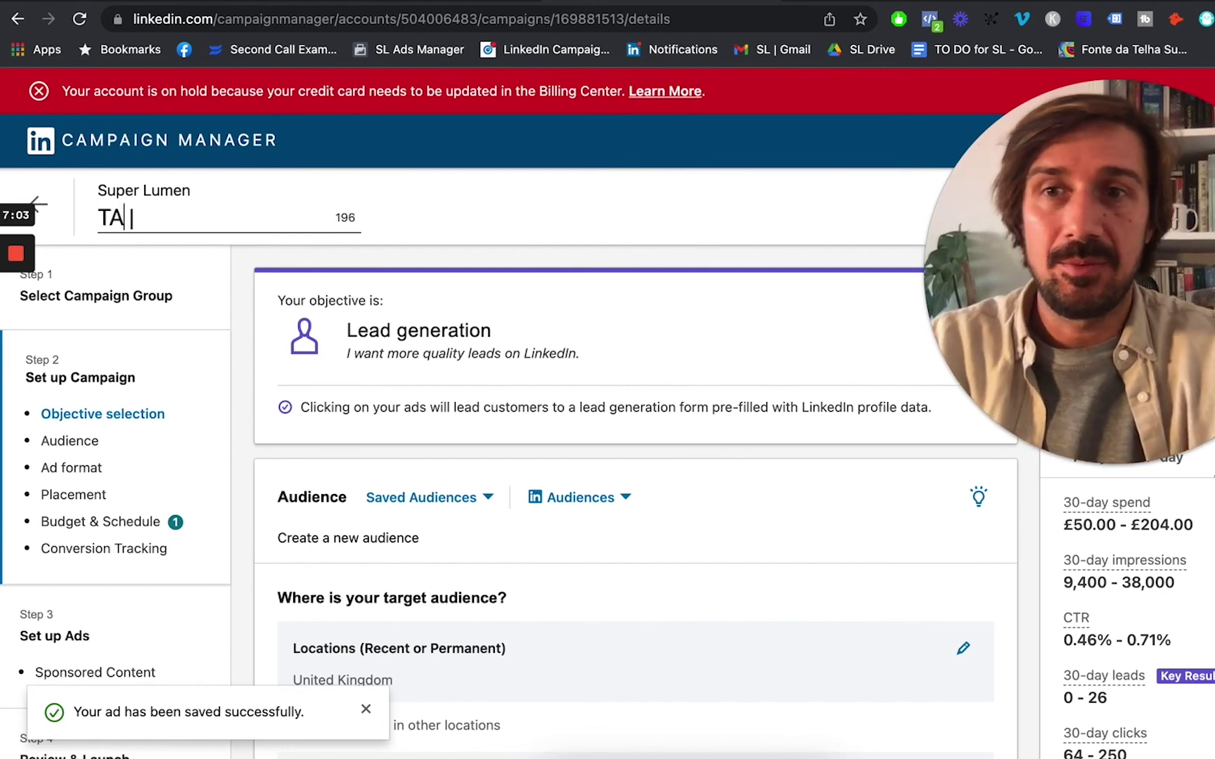
{"action": "key", "text": "BackSpace"}
{"action": "key", "text": "BackSpace"}
{"action": "type", "text": "SC "}
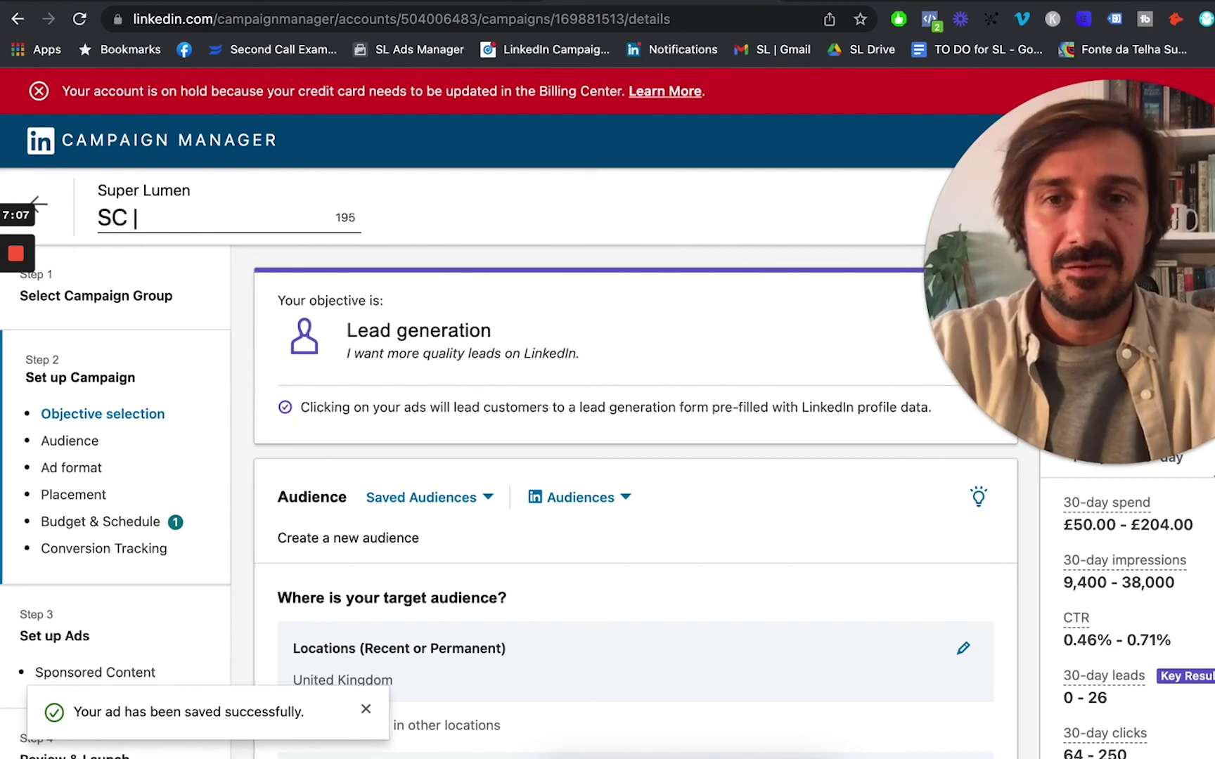
{"action": "type", "text": "LG"}
{"action": "key", "text": "BackSpace"}
{"action": "key", "text": "BackSpace"}
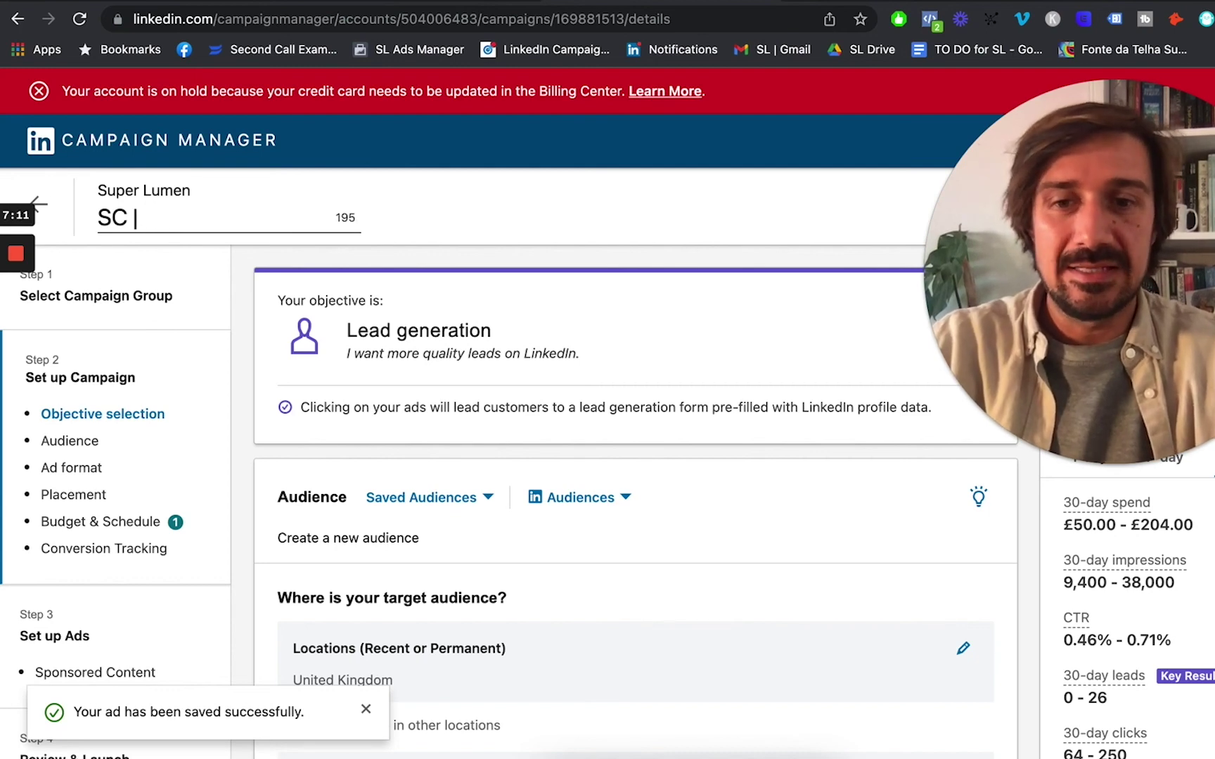
{"action": "type", "text": "T"}
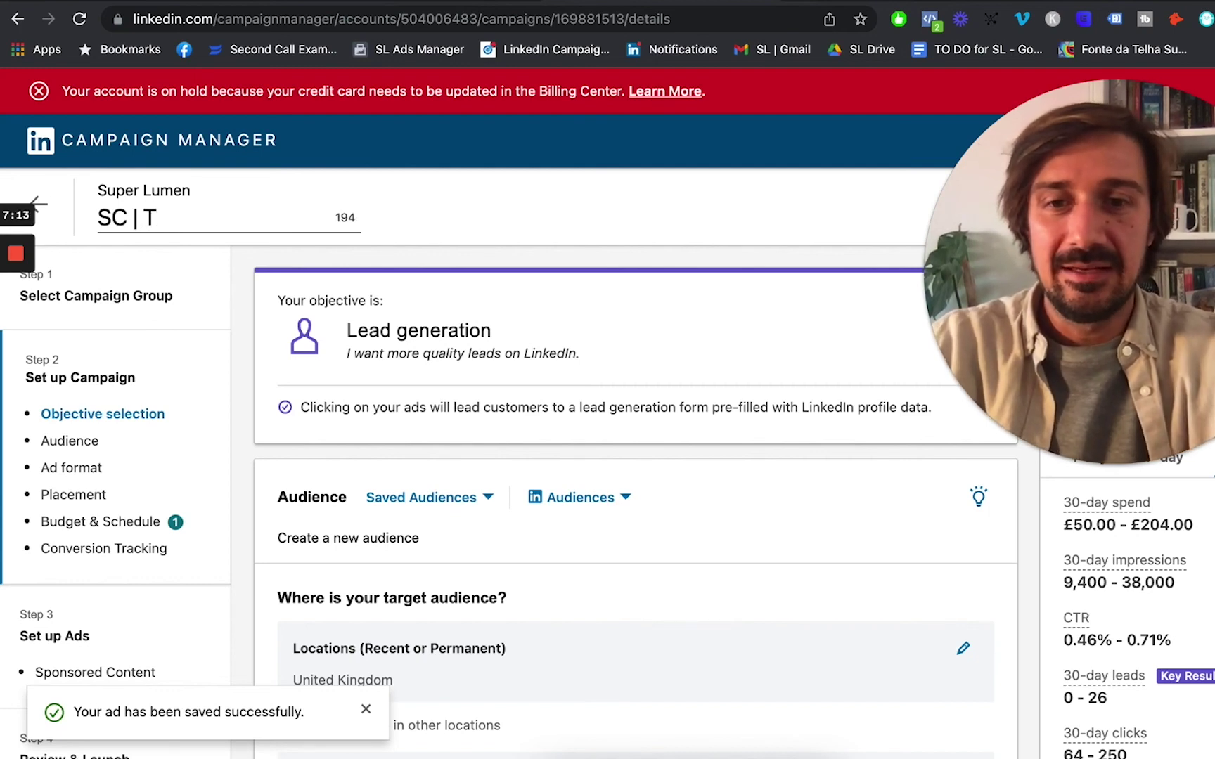
{"action": "type", "text": "R"}
{"action": "key", "text": "BackSpace"}
{"action": "key", "text": "BackSpace"}
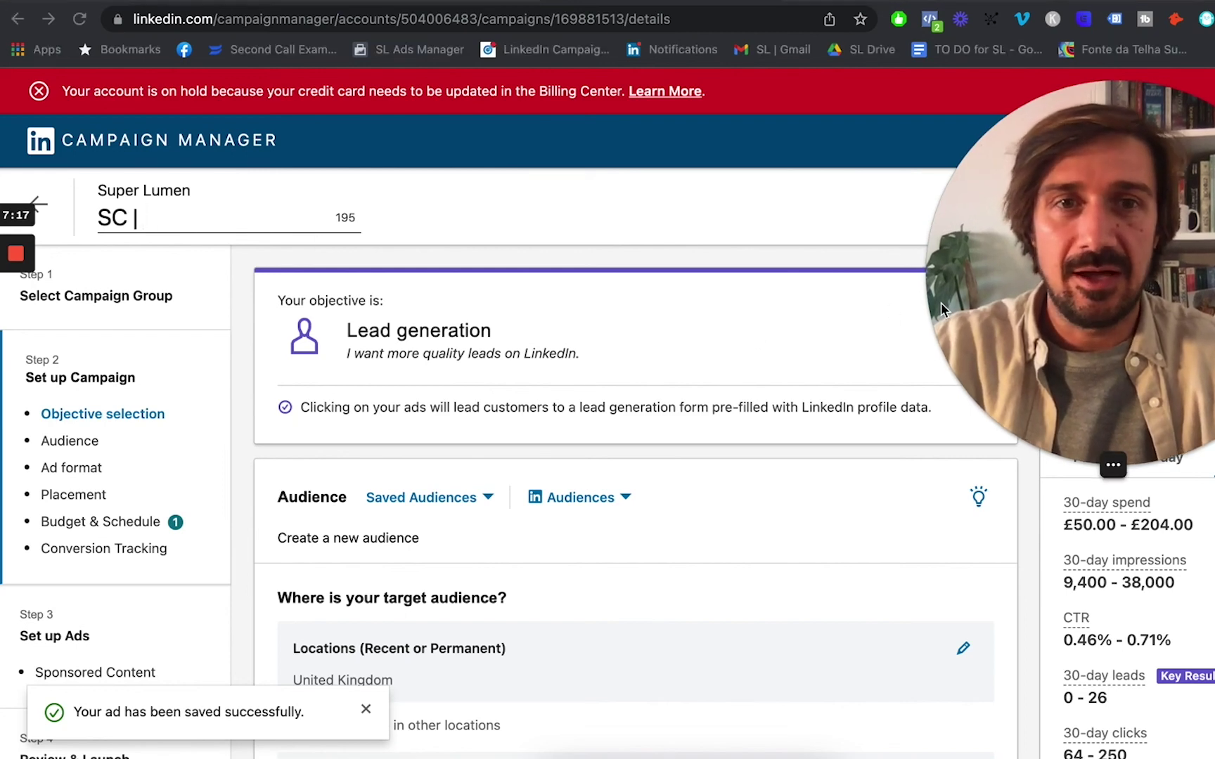
{"action": "key", "text": "Return"}
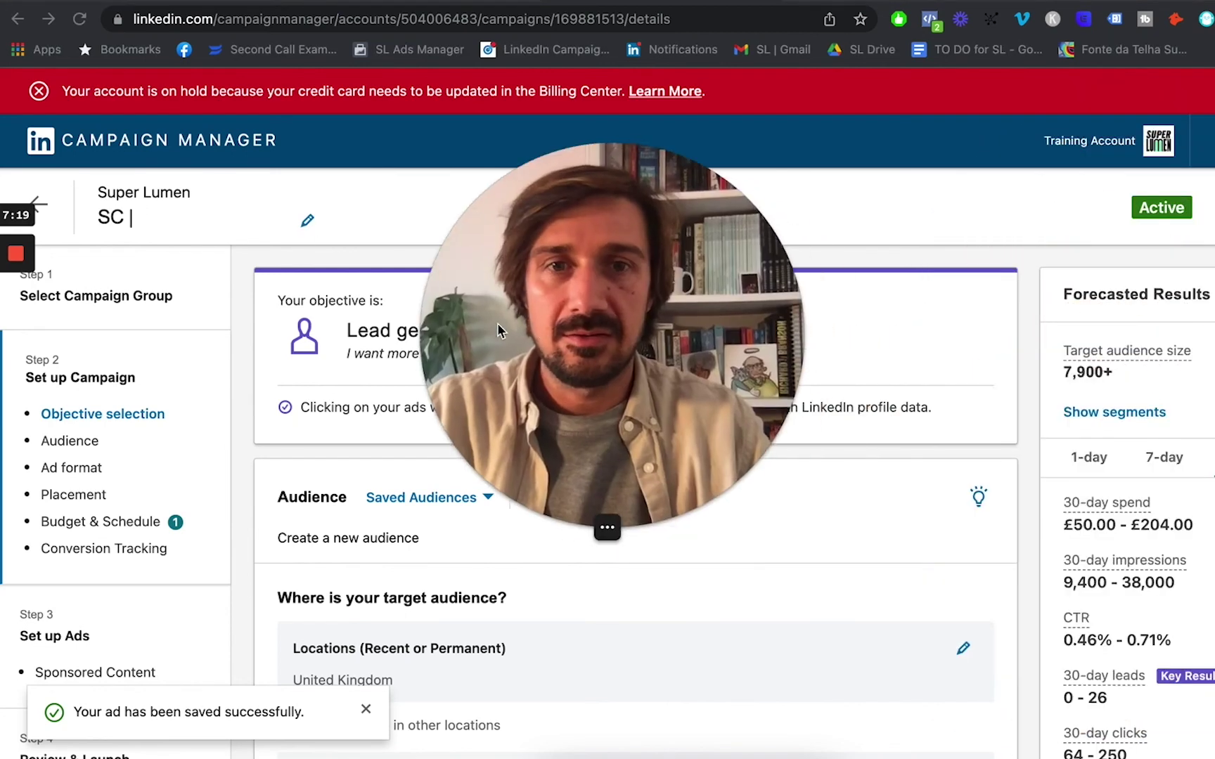
{"action": "left_click_drag", "start_coordinate": [450, 352], "coordinate": [701, 517]}
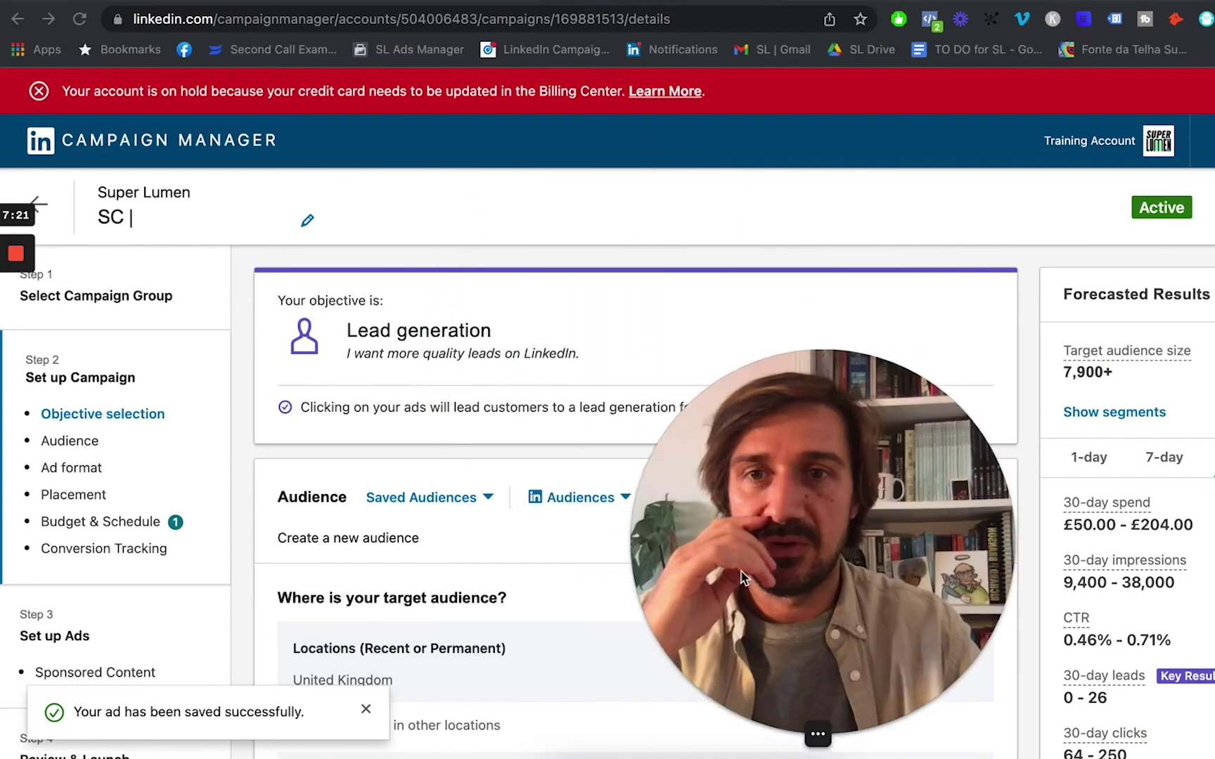
{"action": "left_click", "coordinate": [152, 213]}
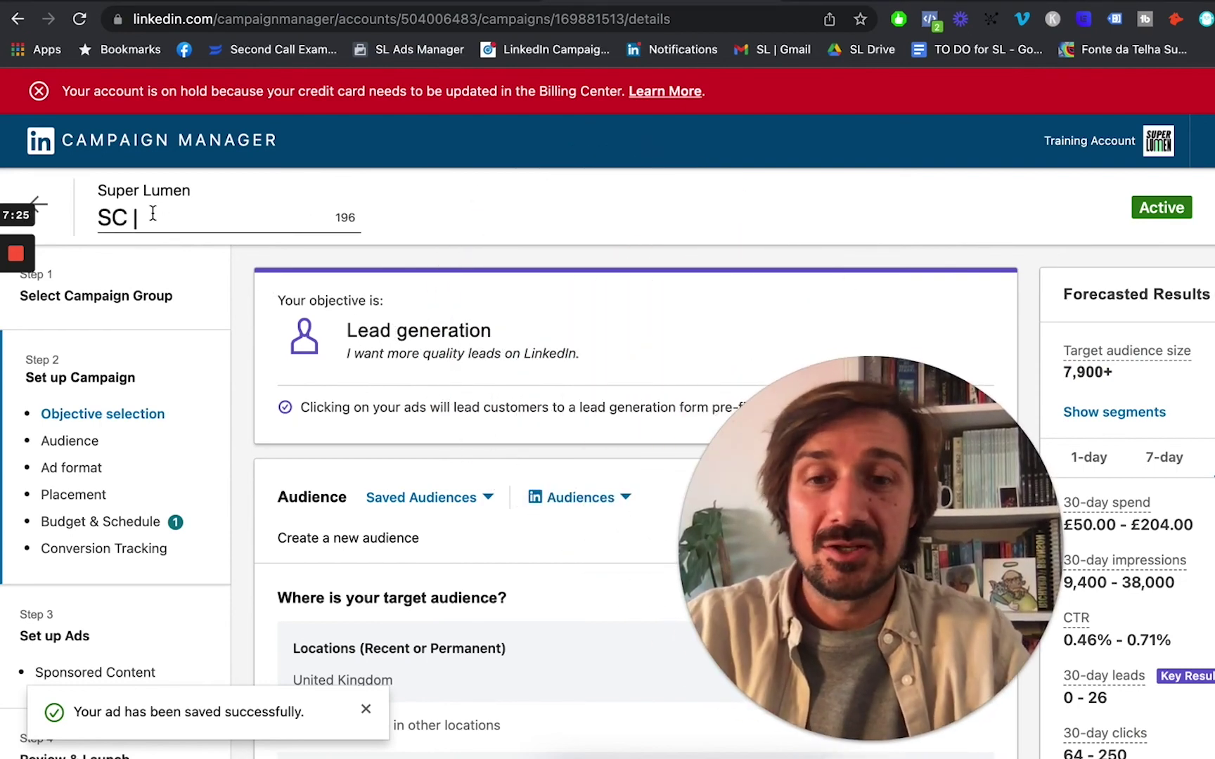
{"action": "type", "text": "WT"}
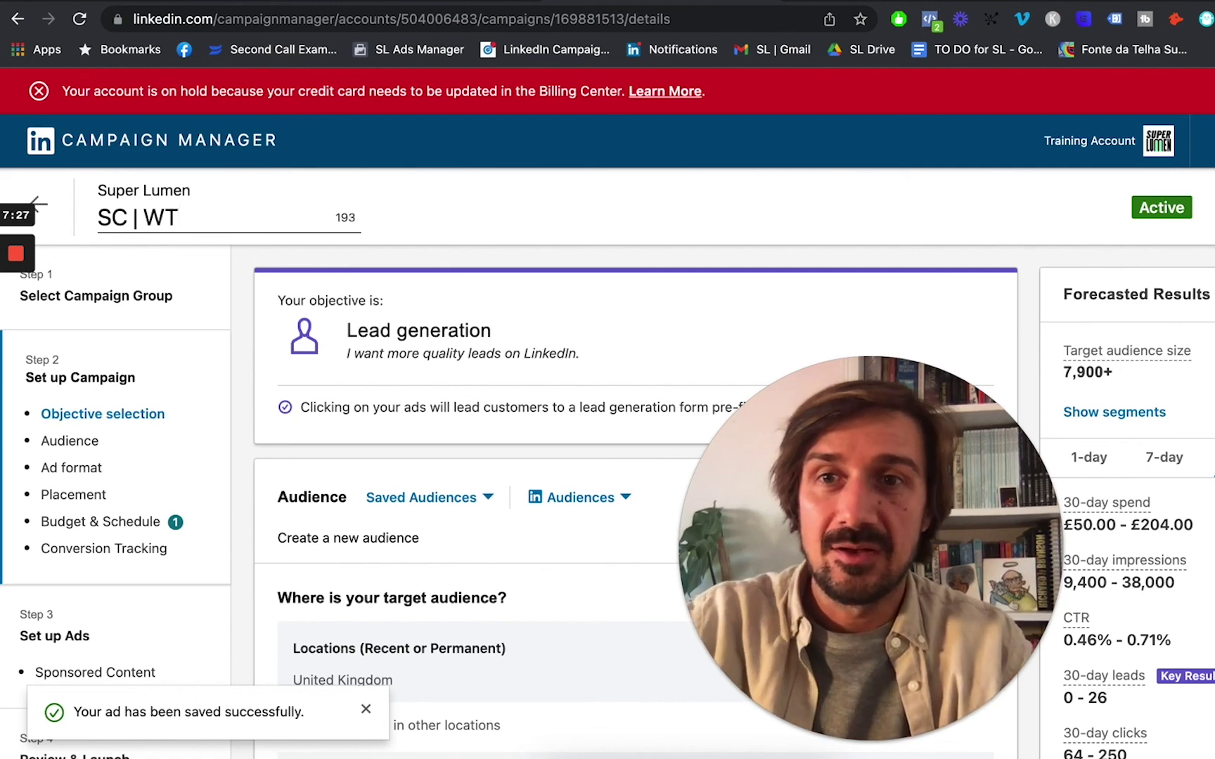
{"action": "key", "text": "BackSpace"}
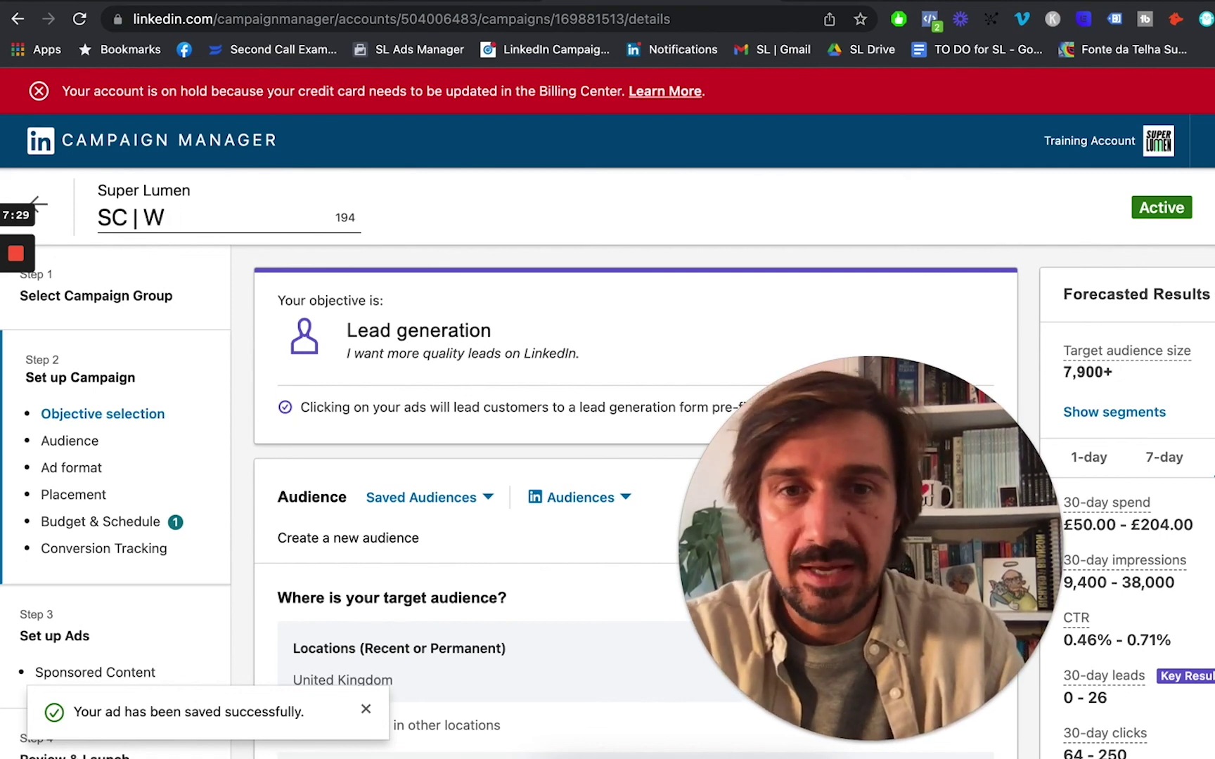
{"action": "type", "text": "C"}
{"action": "key", "text": "BackSpace"}
{"action": "key", "text": "BackSpace"}
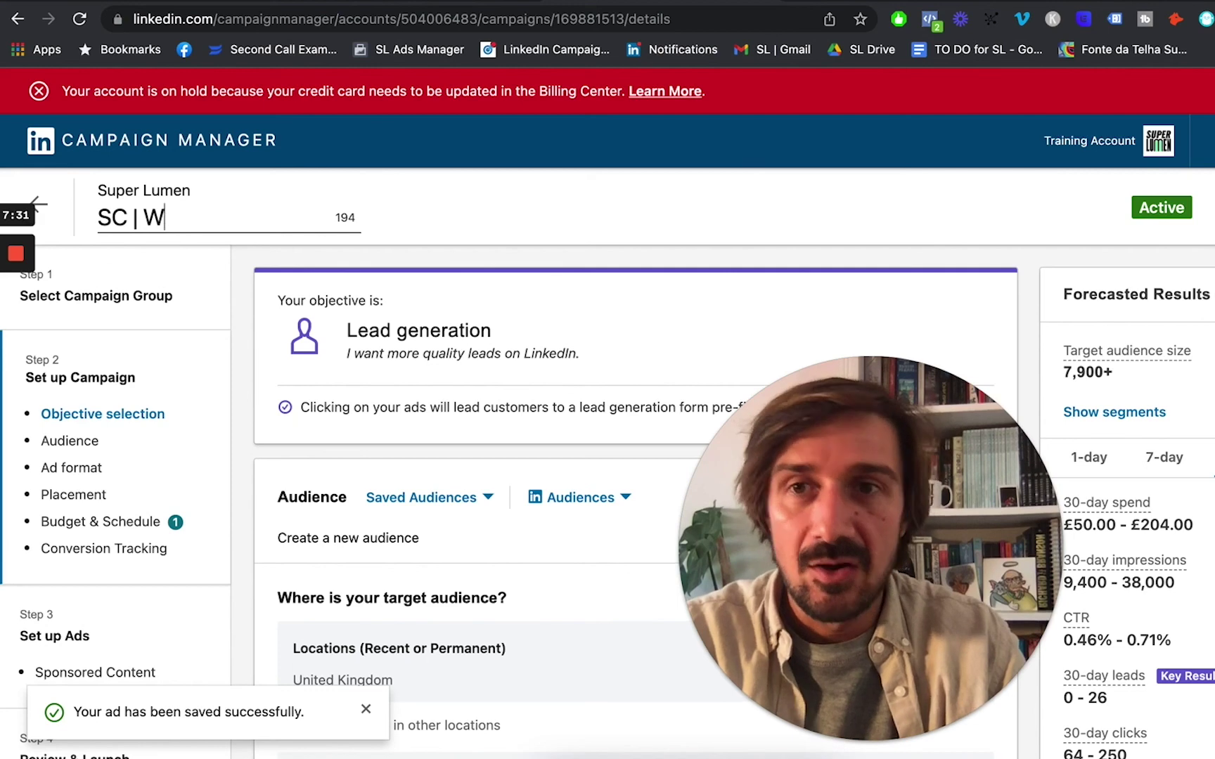
{"action": "type", "text": "C"}
{"action": "key", "text": "BackSpace"}
{"action": "type", "text": "VA"}
{"action": "key", "text": "BackSpace"}
{"action": "key", "text": "BackSpace"}
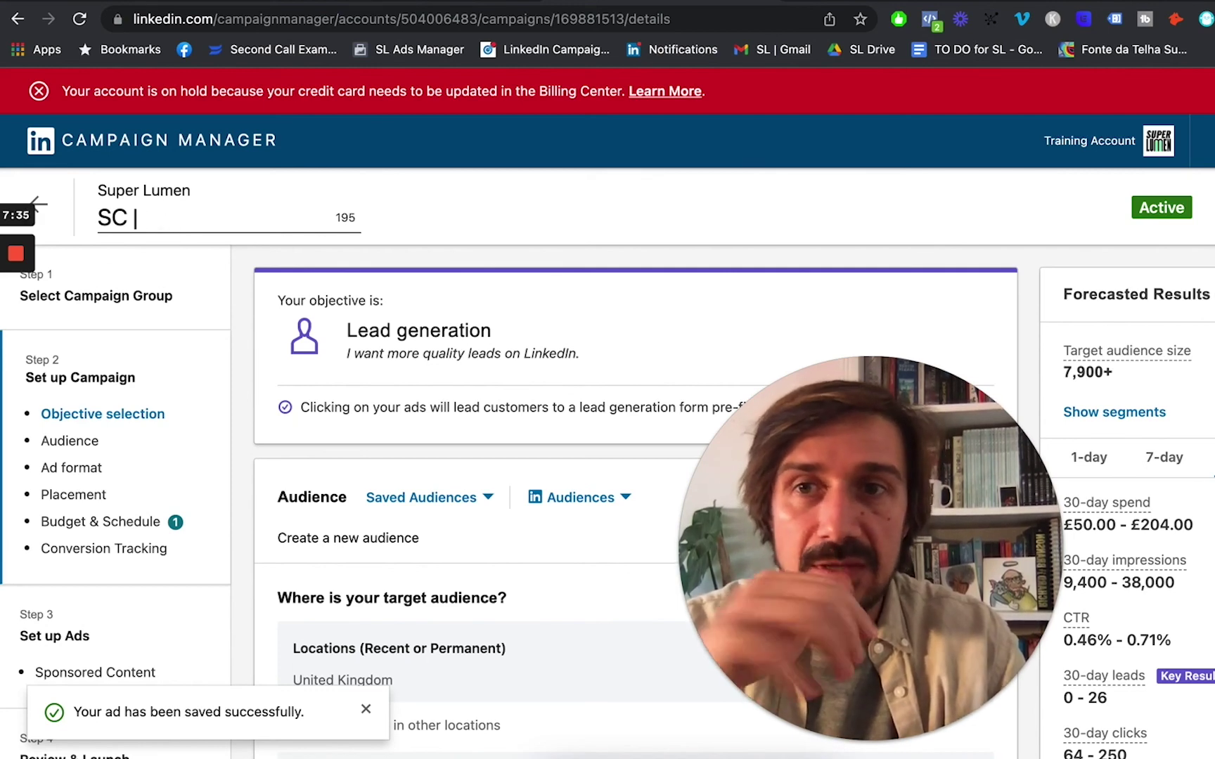
Step: Append the lead generation code "LG |" to the campaign name after the SC prefix
{"action": "type", "text": "LG |"}
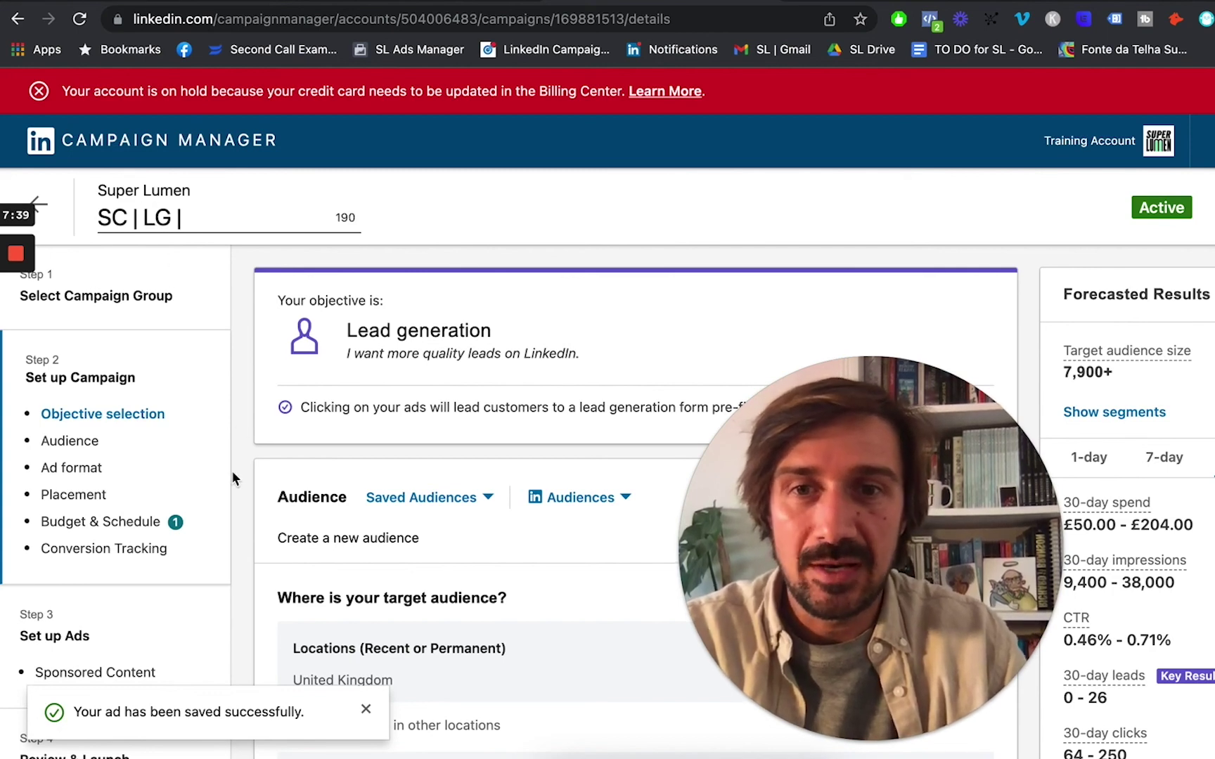
{"action": "scroll", "coordinate": [225, 487], "scroll_direction": "down", "scroll_amount": 5}
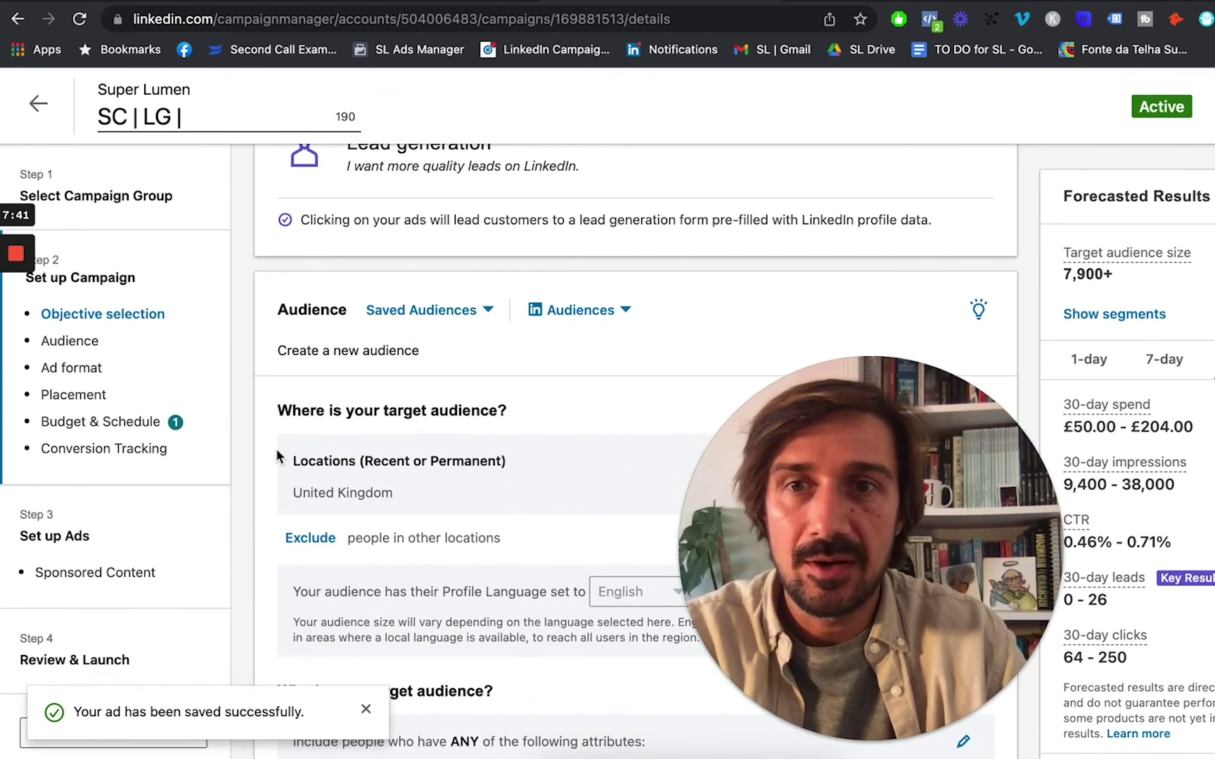
{"action": "scroll", "coordinate": [276, 455], "scroll_direction": "down", "scroll_amount": 1}
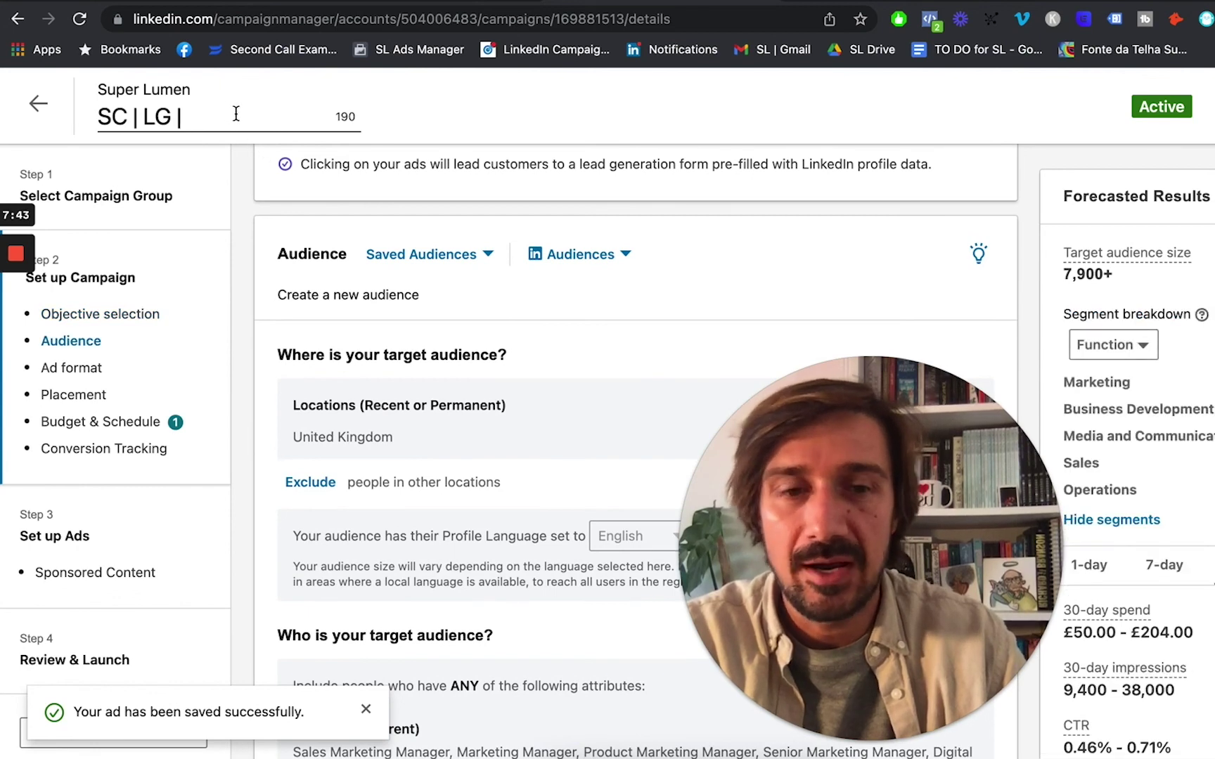
Step: Append the audience description "Marketing Managers / software" to the end of the campaign name
{"action": "type", "text": "MArk"}
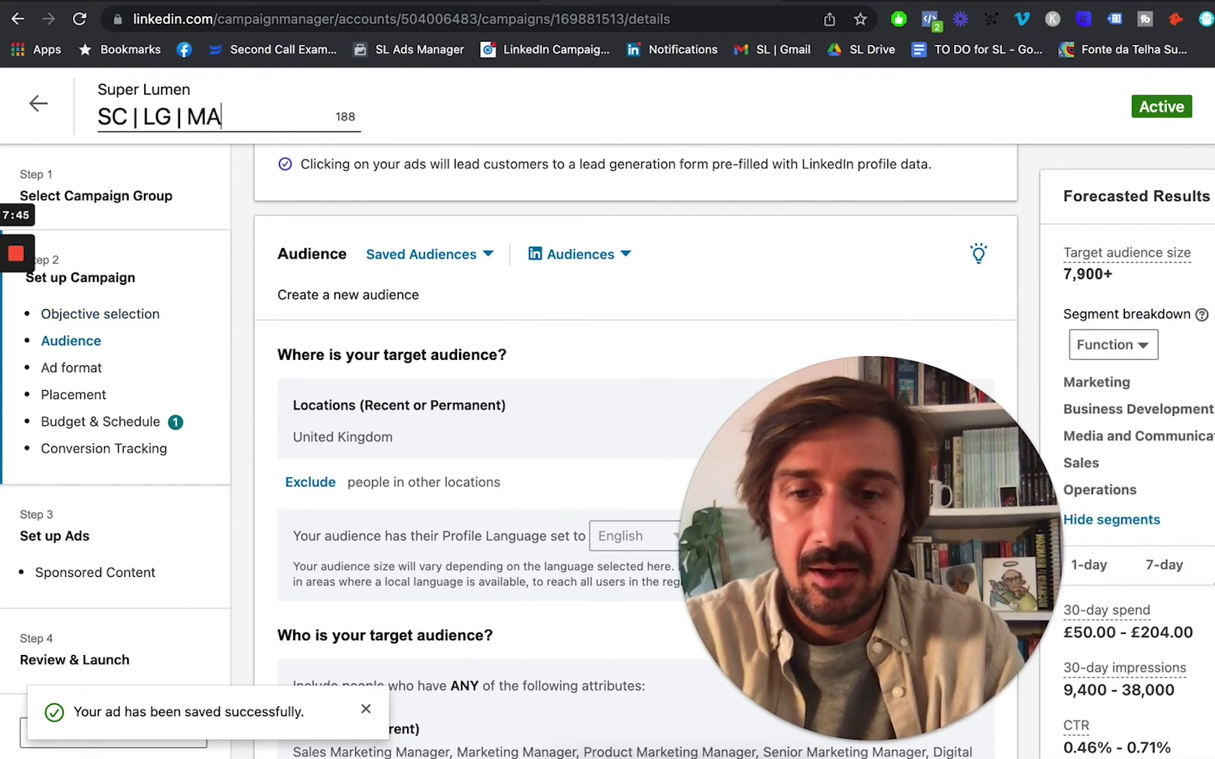
{"action": "key", "text": "BackSpace"}
{"action": "key", "text": "BackSpace"}
{"action": "key", "text": "BackSpace"}
{"action": "type", "text": "arketing M"}
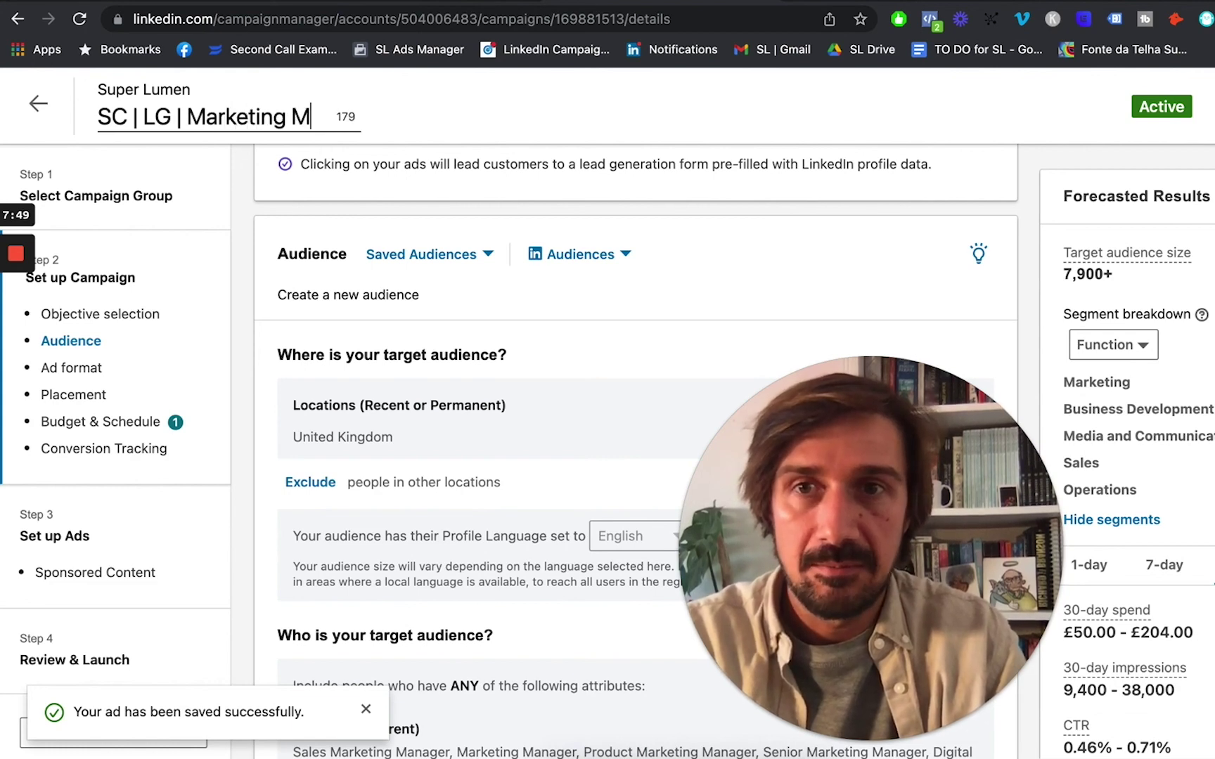
{"action": "type", "text": "a"}
{"action": "type", "text": "nage"}
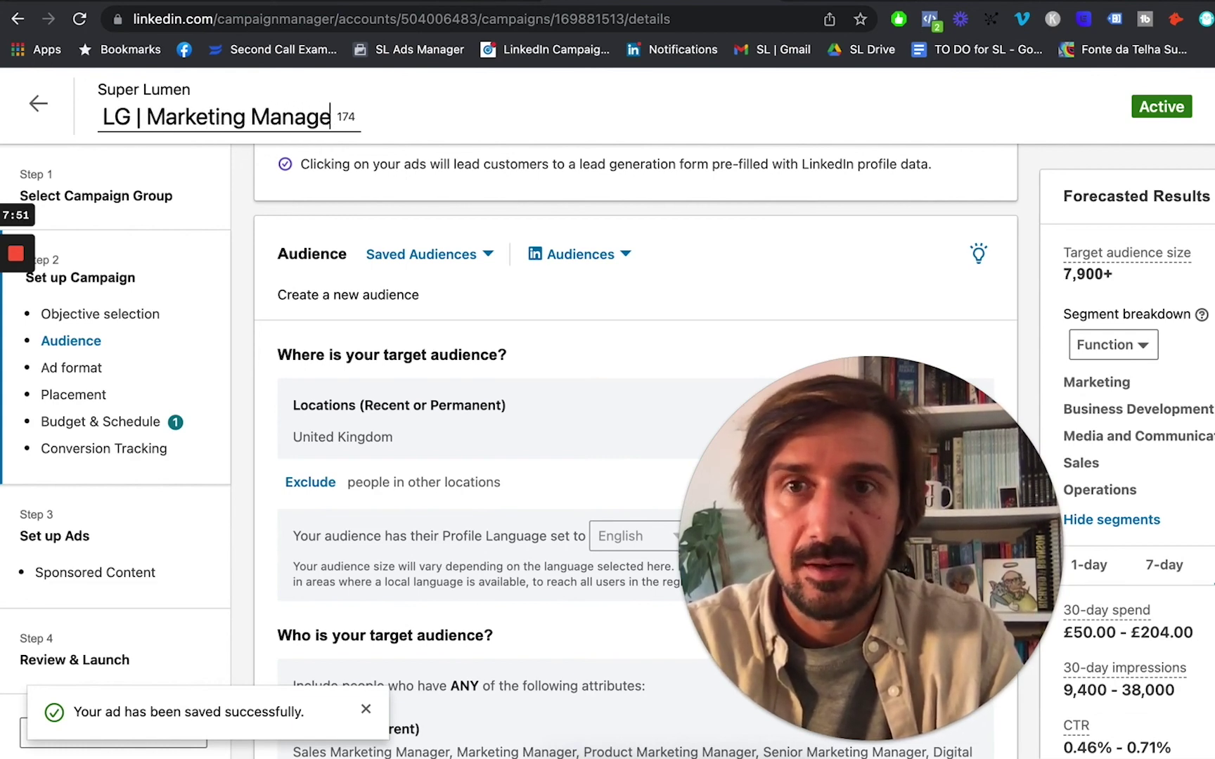
{"action": "type", "text": "rs / "}
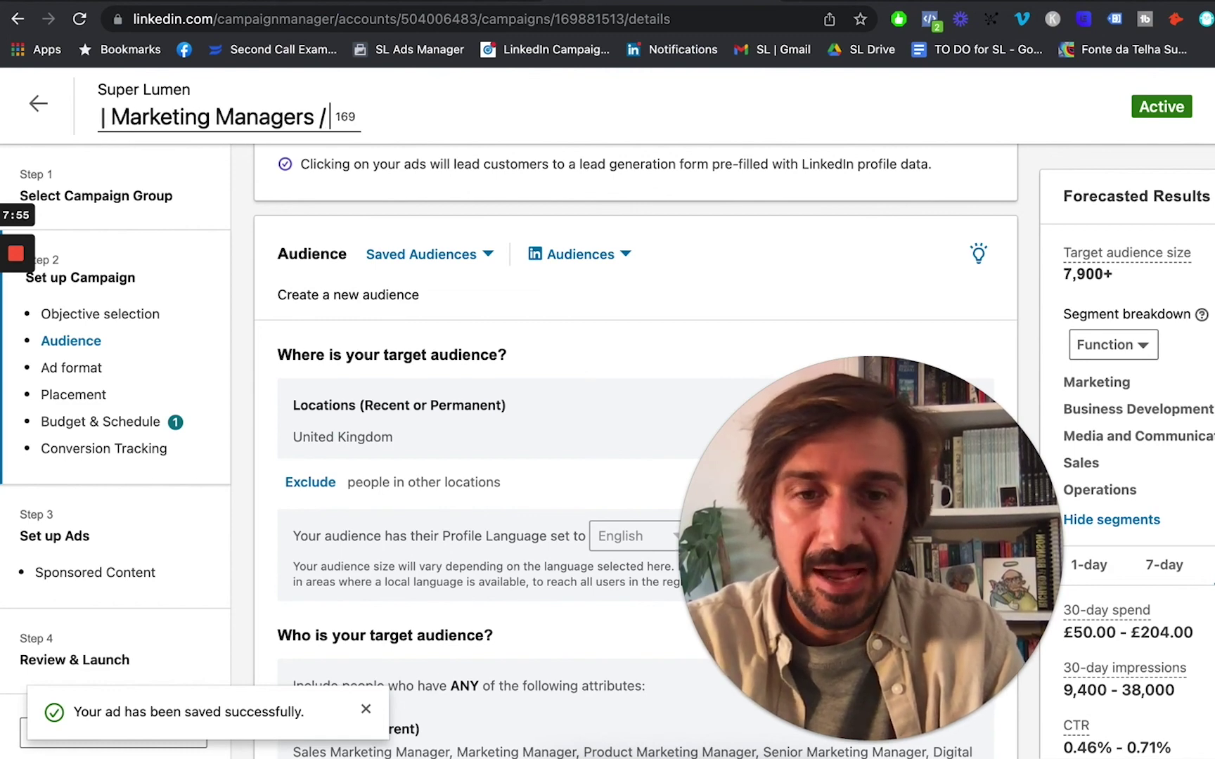
{"action": "type", "text": "softa"}
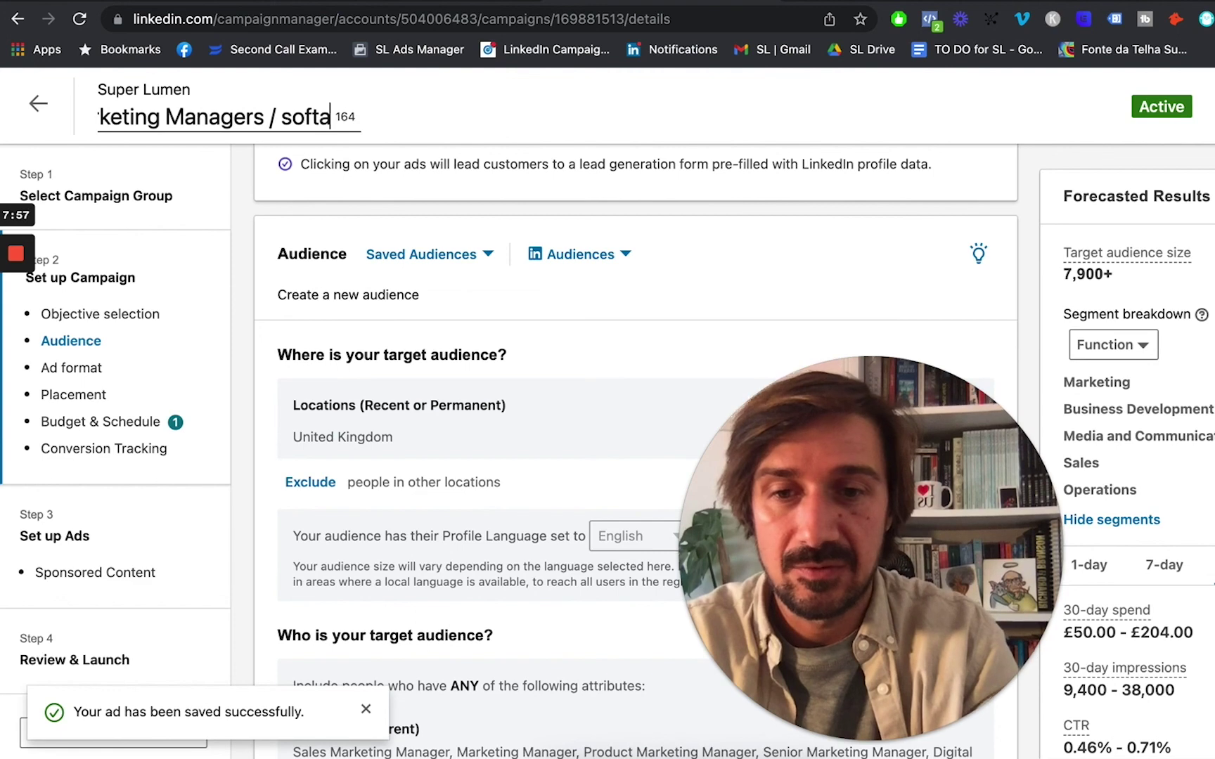
{"action": "key", "text": "BackSpace"}
{"action": "type", "text": "ware"}
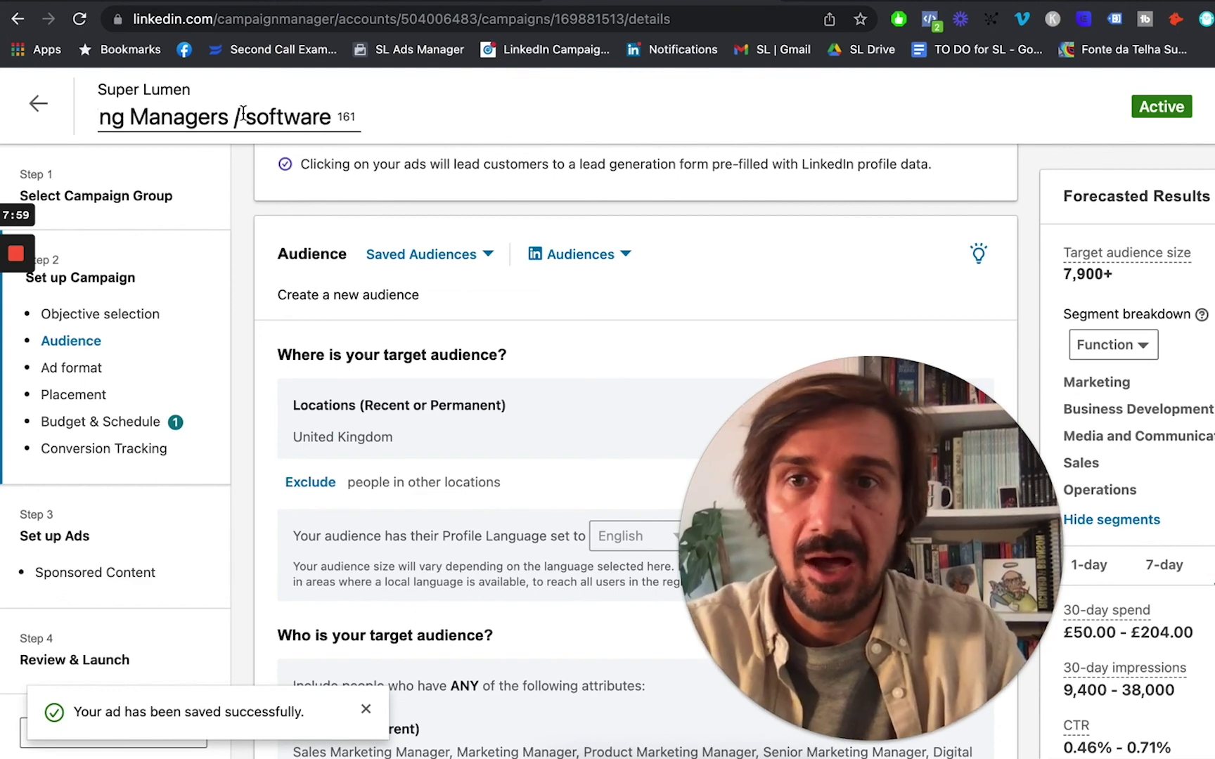
Step: Insert the label "JOB TITLE:" before "Marketing Managers" in the campaign name
{"action": "key", "text": "super+Left"}
{"action": "left_click", "coordinate": [186, 118]}
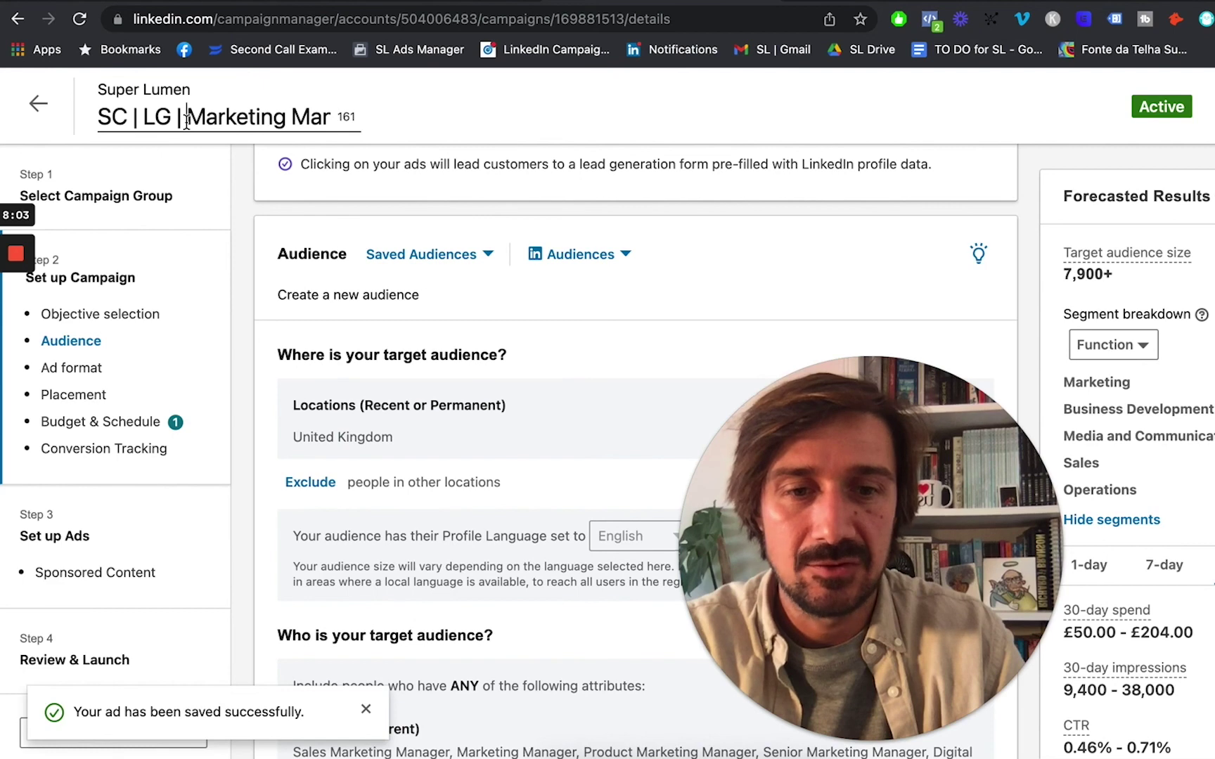
{"action": "type", "text": "JOB "}
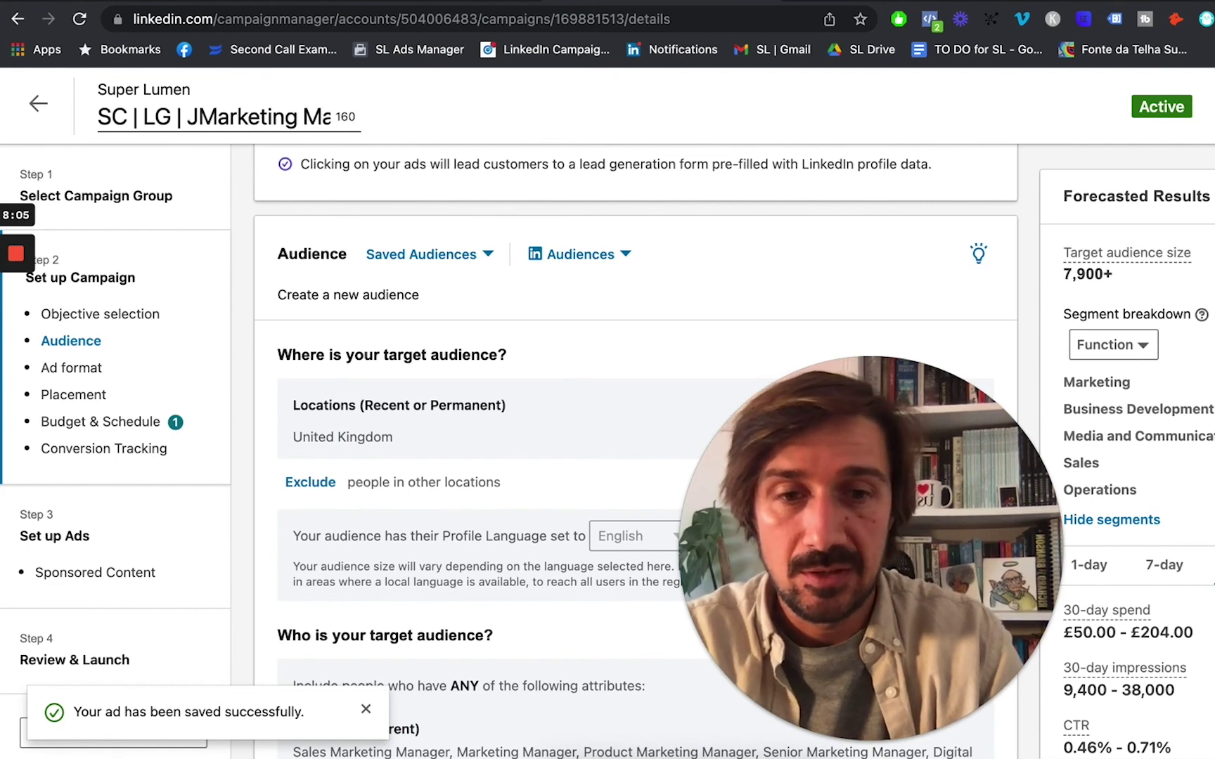
{"action": "type", "text": "TITLE"}
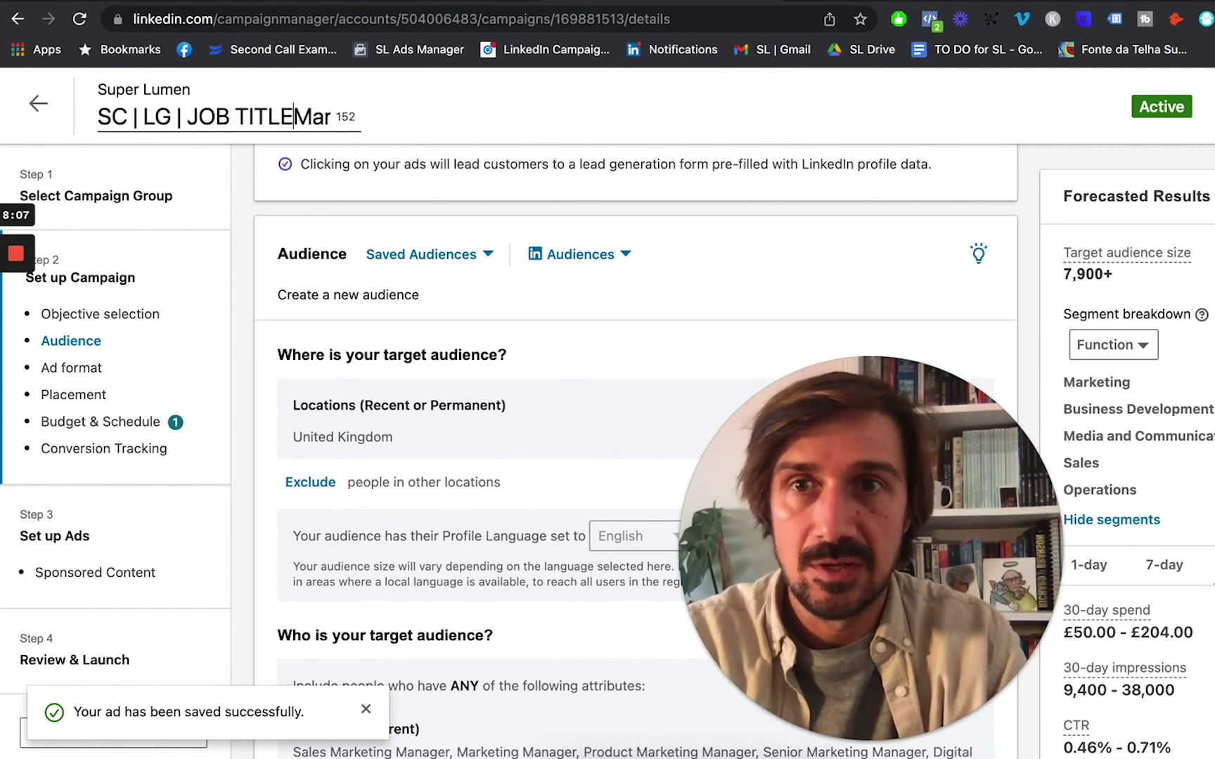
{"action": "type", "text": ":"}
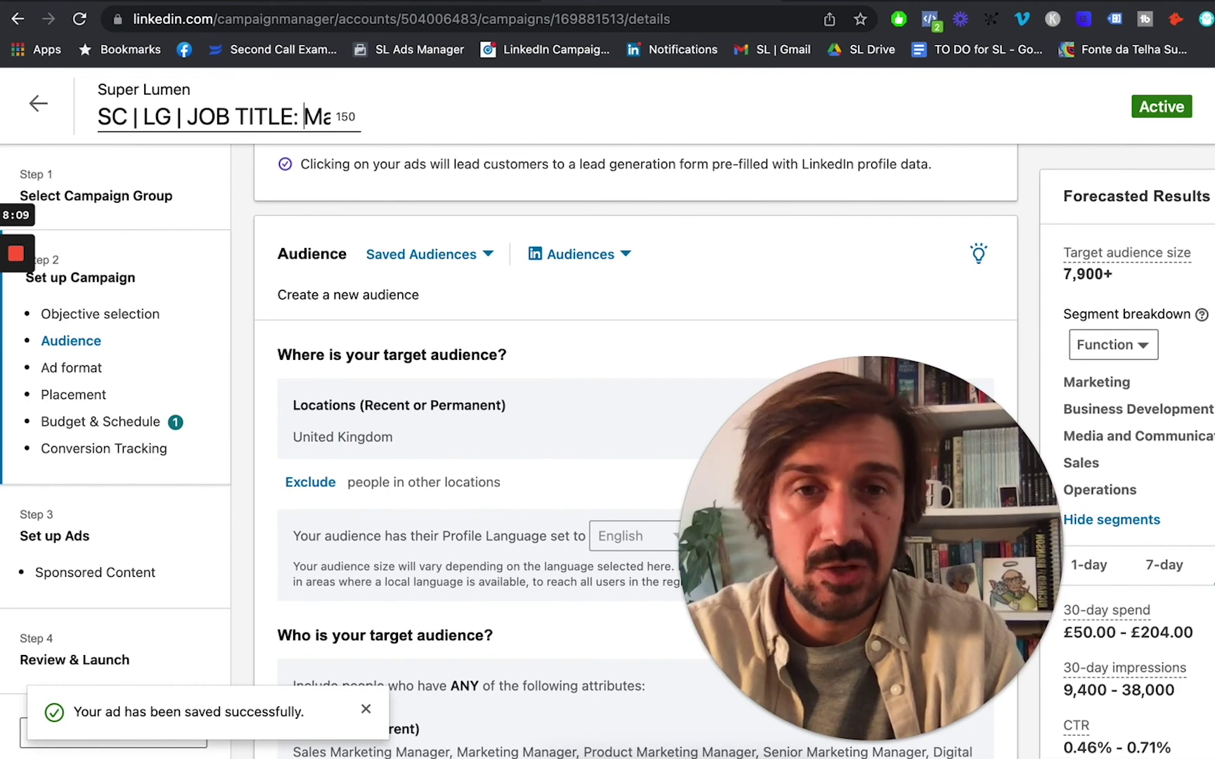
Step: Replace the job title label in the campaign name with "GROUP:"
{"action": "key", "text": "BackSpace"}
{"action": "key", "text": "BackSpace"}
{"action": "key", "text": "BackSpace"}
{"action": "key", "text": "BackSpace"}
{"action": "key", "text": "BackSpace"}
{"action": "key", "text": "BackSpace"}
{"action": "key", "text": "BackSpace"}
{"action": "key", "text": "BackSpace"}
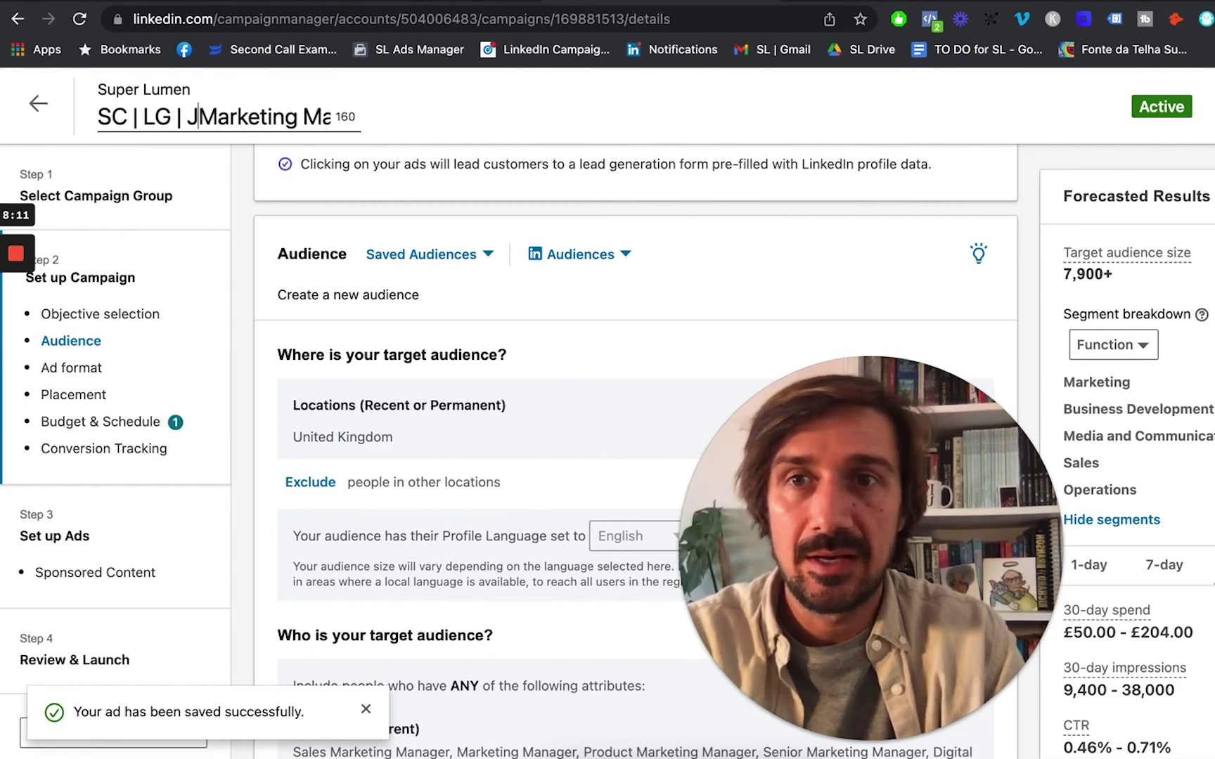
{"action": "type", "text": "GROUP:"}
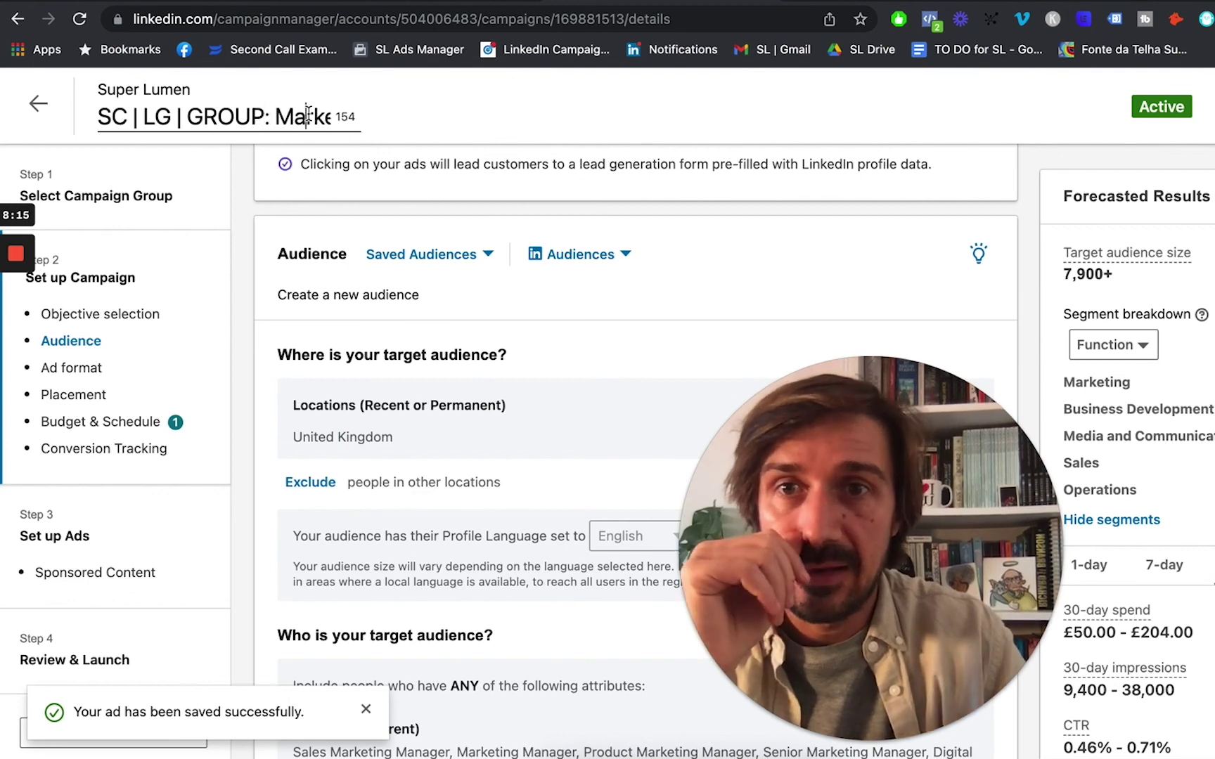
Step: Replace "Marketing Managers / software" in the campaign name with "supply chain"
{"action": "left_click_drag", "start_coordinate": [277, 118], "coordinate": [370, 119]}
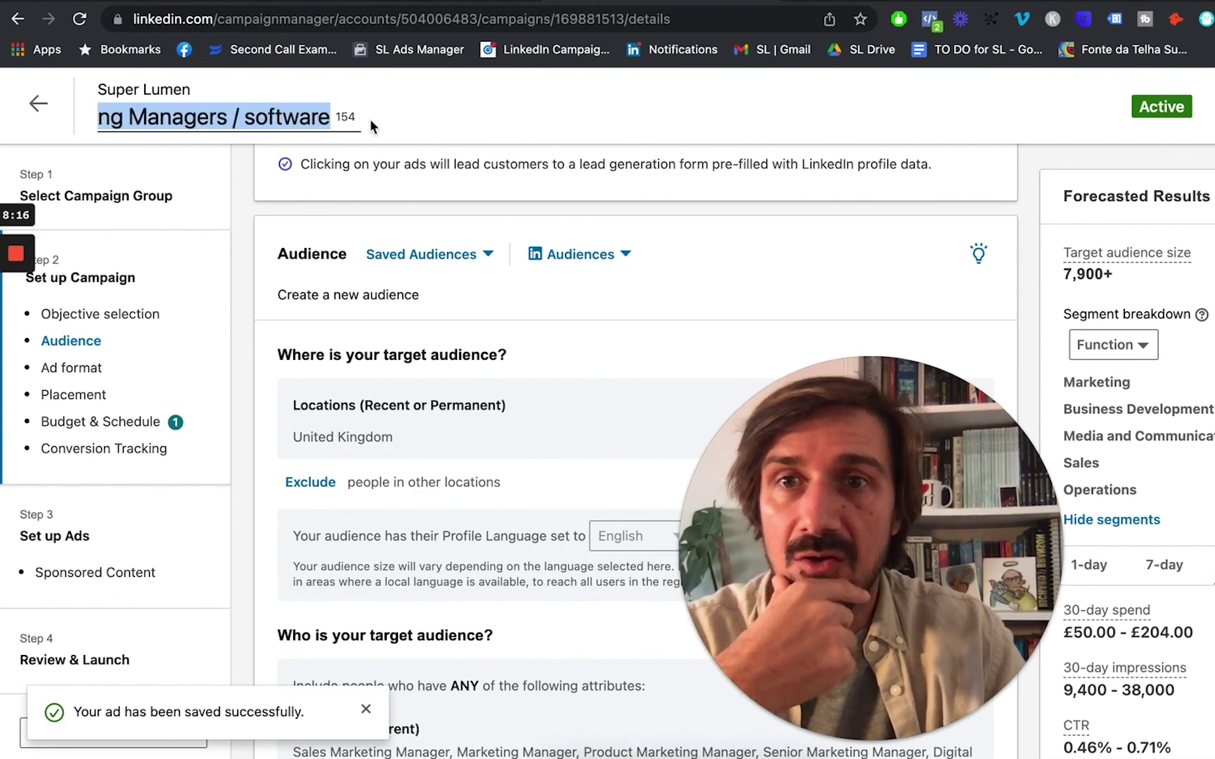
{"action": "left_click", "coordinate": [310, 117]}
{"action": "left_click_drag", "start_coordinate": [123, 116], "coordinate": [330, 117]}
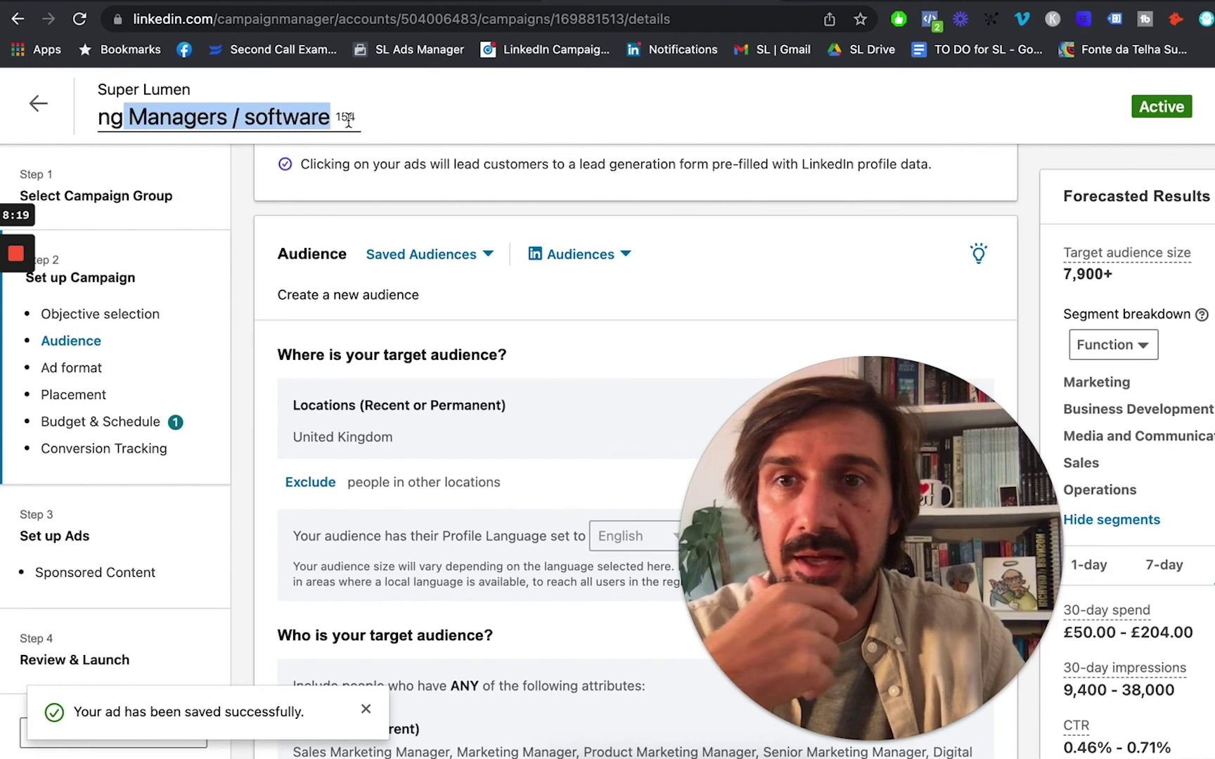
{"action": "key", "text": "BackSpace"}
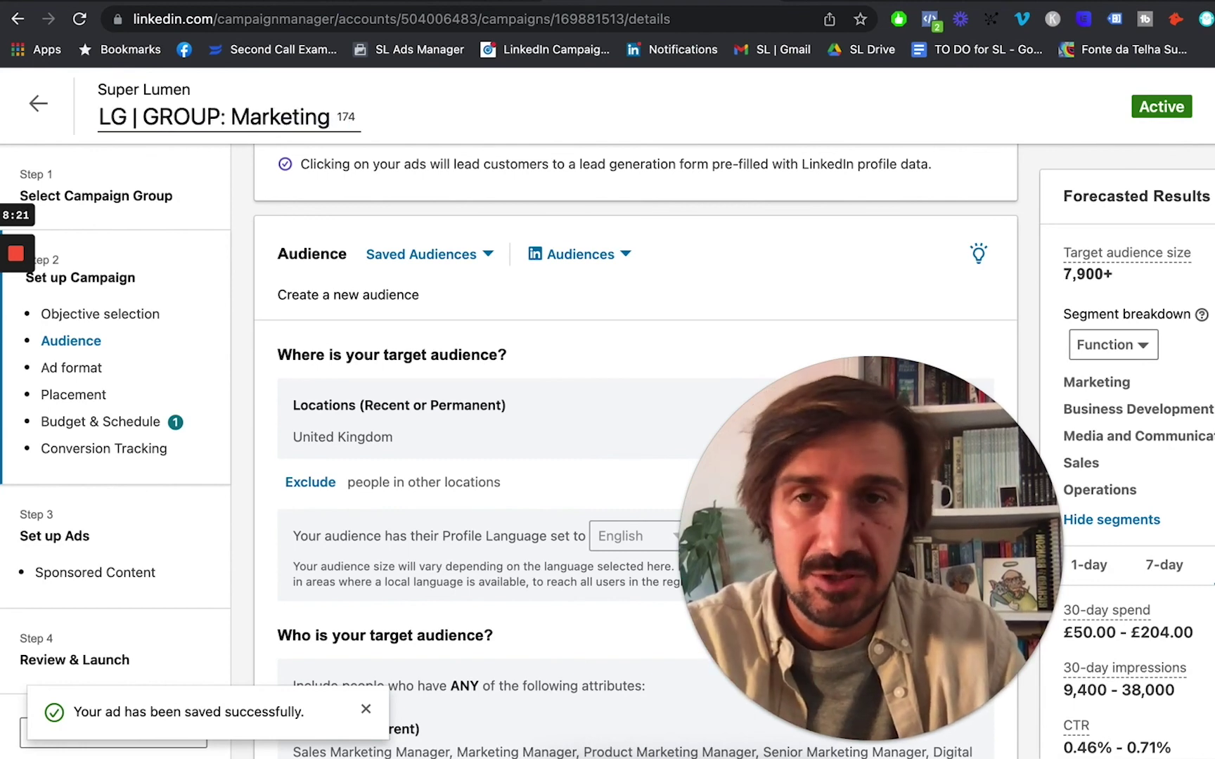
{"action": "key", "text": "BackSpace"}
{"action": "key", "text": "BackSpace"}
{"action": "key", "text": "BackSpace"}
{"action": "key", "text": "BackSpace"}
{"action": "key", "text": "BackSpace"}
{"action": "key", "text": "BackSpace"}
{"action": "key", "text": "BackSpace"}
{"action": "key", "text": "BackSpace"}
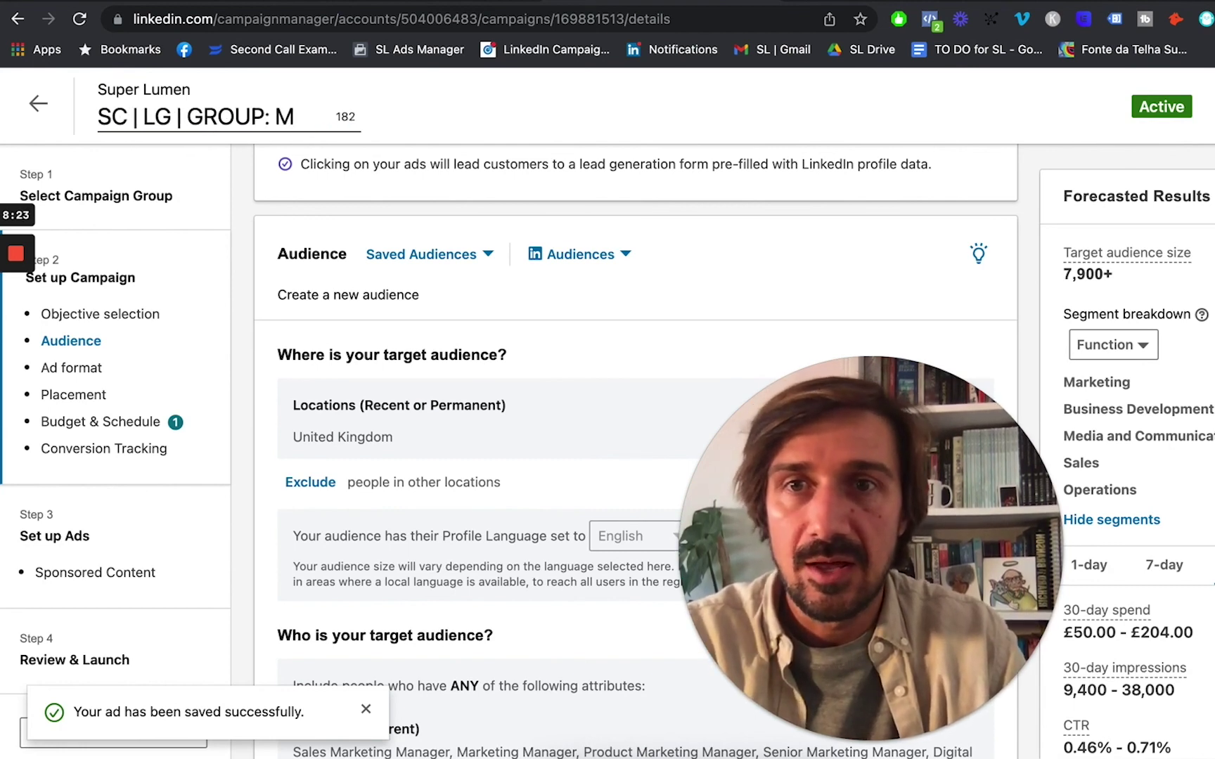
{"action": "type", "text": "supply chain"}
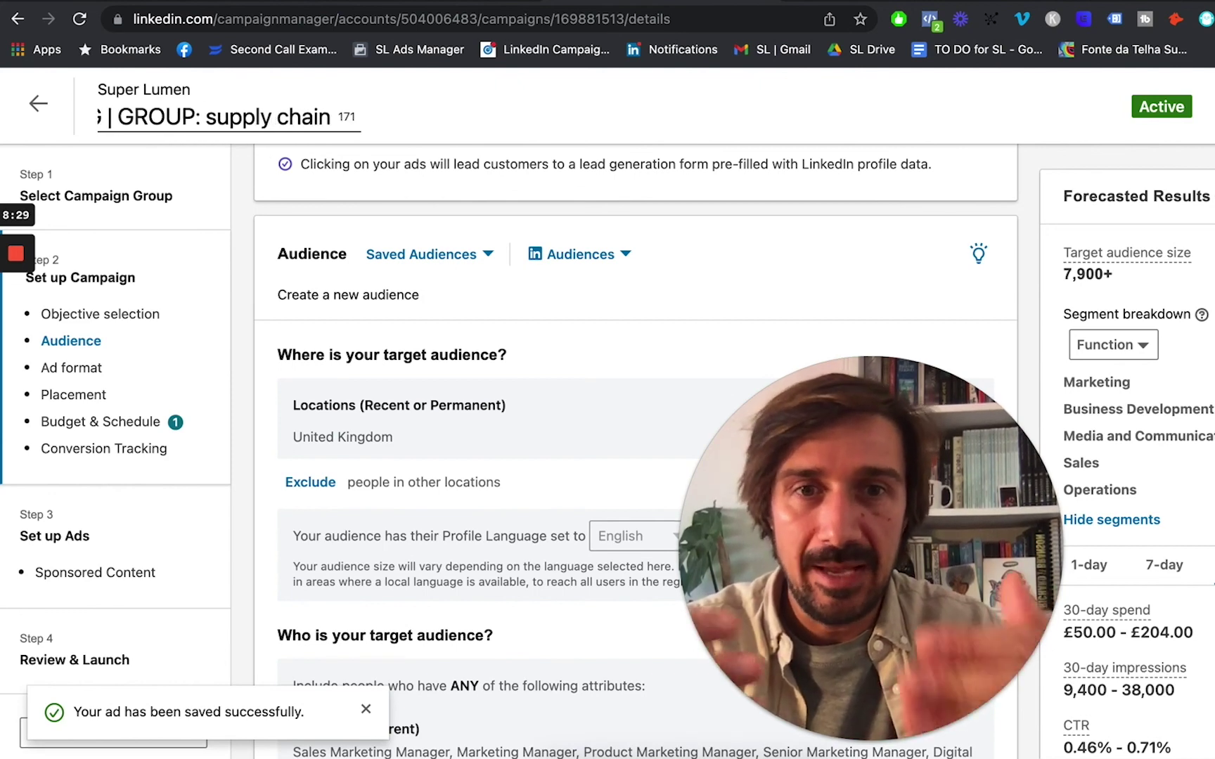
Step: Add a "|" separator after "supply chain" in the campaign name, check the ad format section, and reopen the name for editing at its end
{"action": "type", "text": "|"}
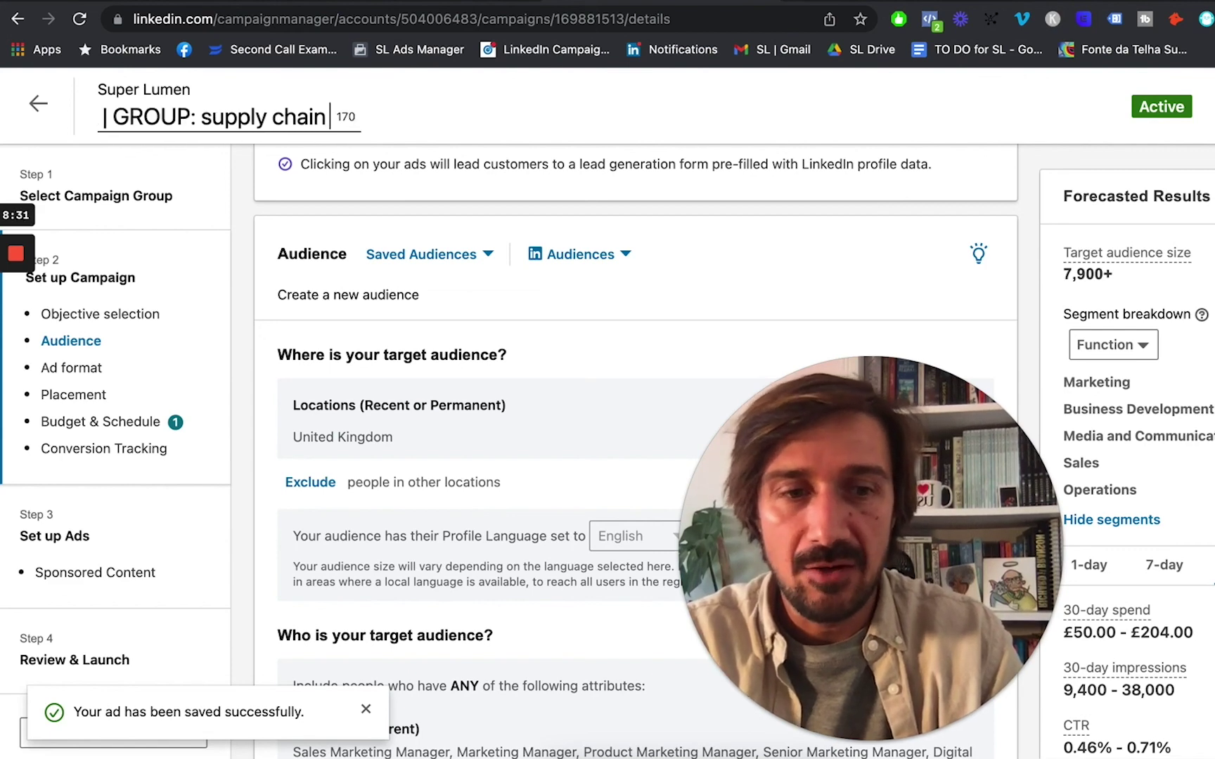
{"action": "scroll", "coordinate": [389, 288], "scroll_direction": "down", "scroll_amount": 10}
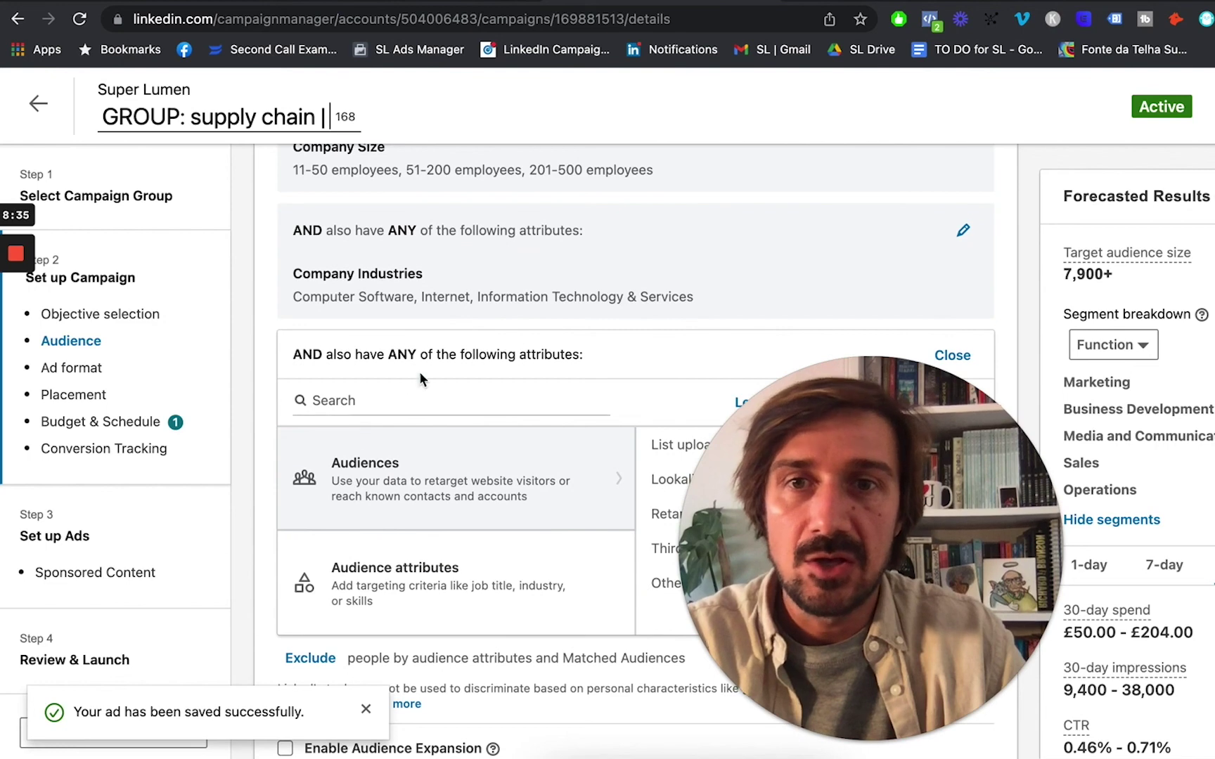
{"action": "scroll", "coordinate": [418, 369], "scroll_direction": "up", "scroll_amount": 2}
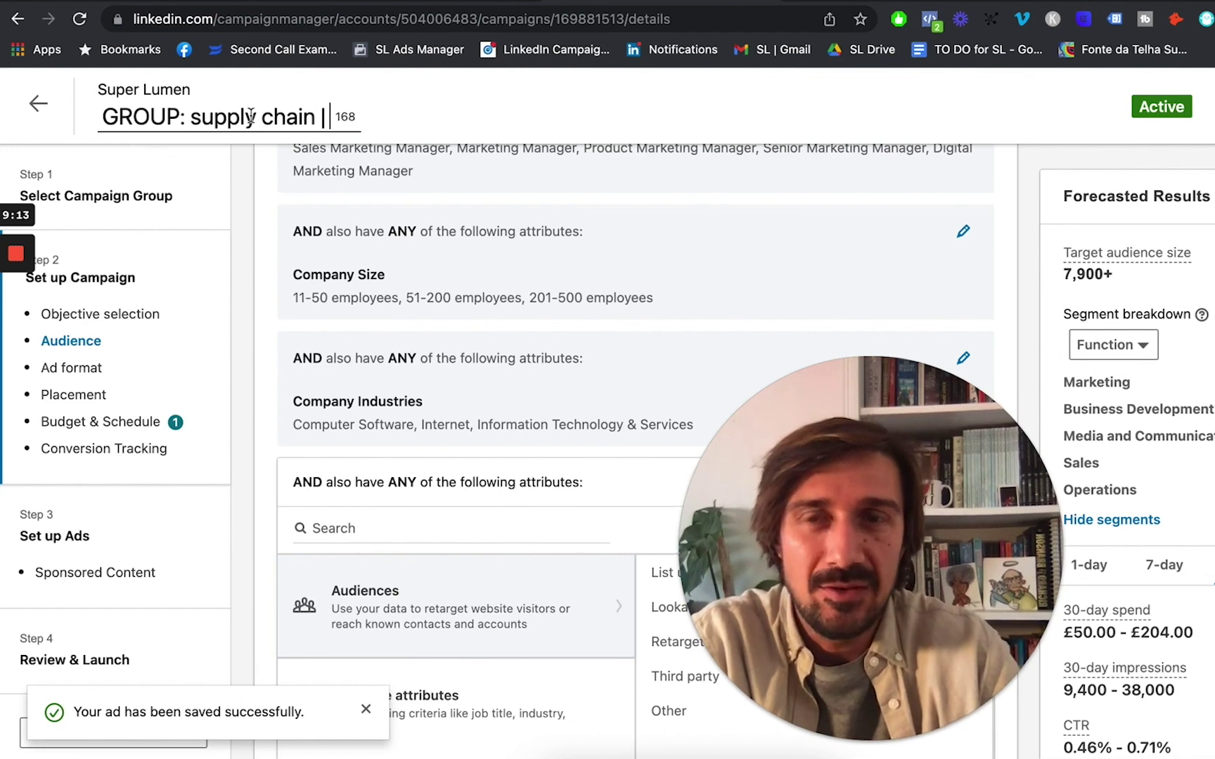
{"action": "left_click_drag", "start_coordinate": [808, 415], "coordinate": [960, 194]}
{"action": "scroll", "coordinate": [531, 538], "scroll_direction": "down", "scroll_amount": 10}
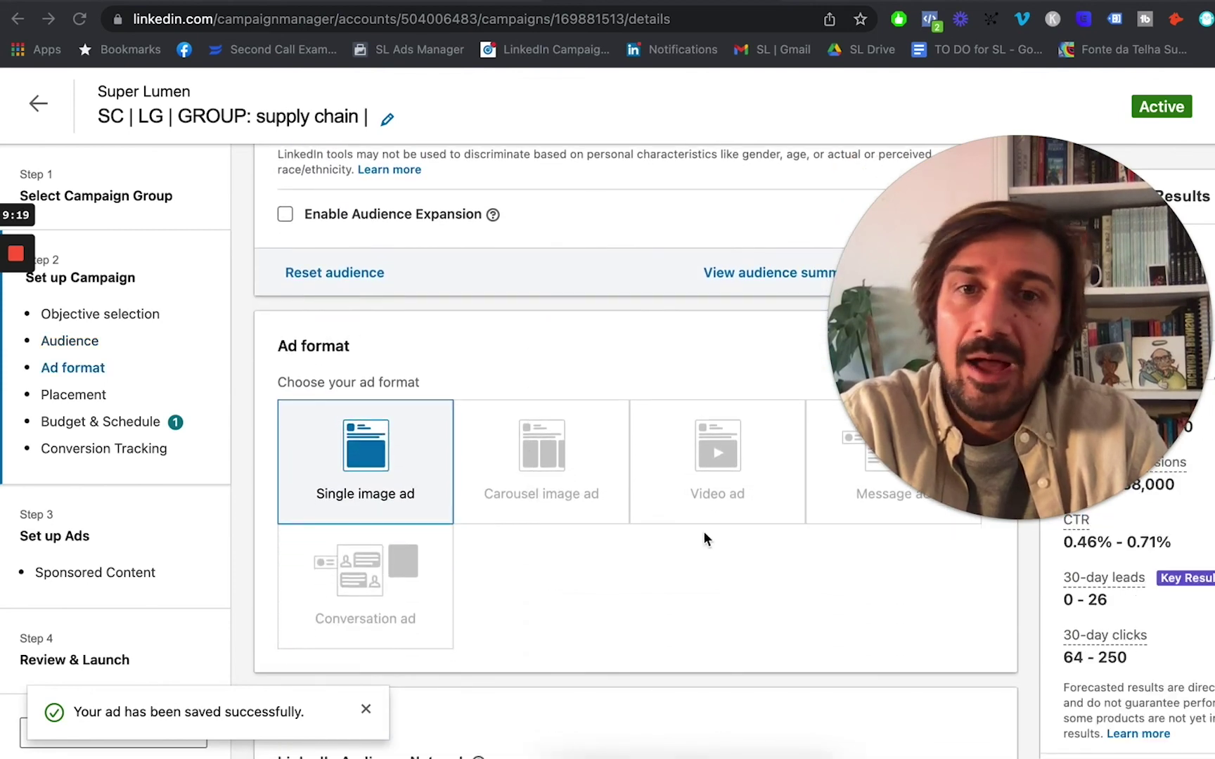
{"action": "left_click_drag", "start_coordinate": [970, 429], "coordinate": [749, 355]}
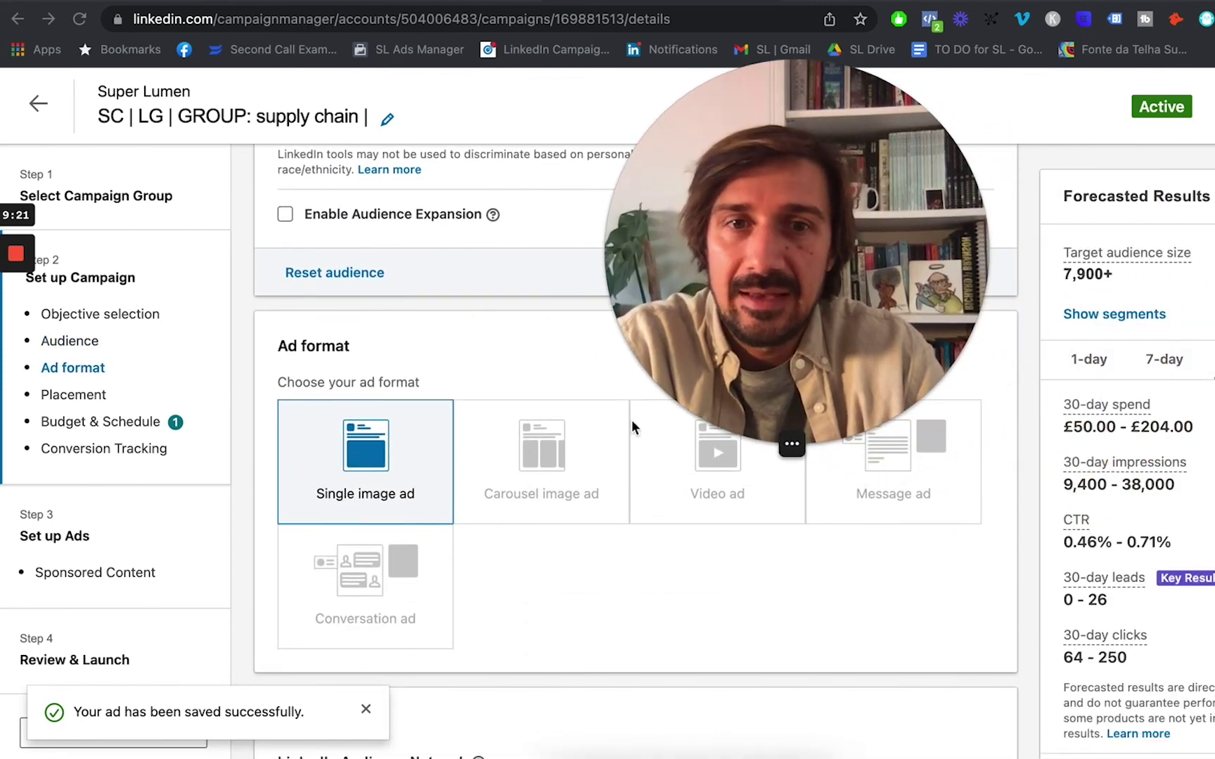
{"action": "left_click", "coordinate": [369, 116]}
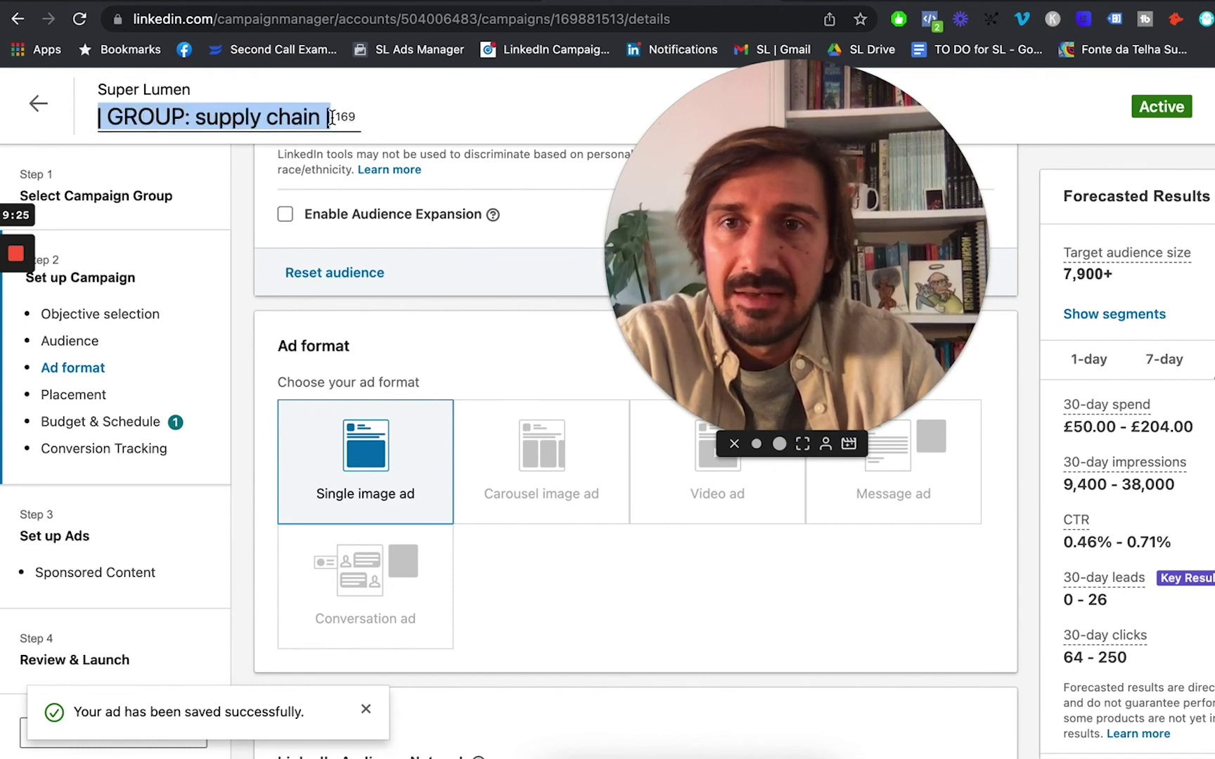
{"action": "left_click", "coordinate": [337, 116]}
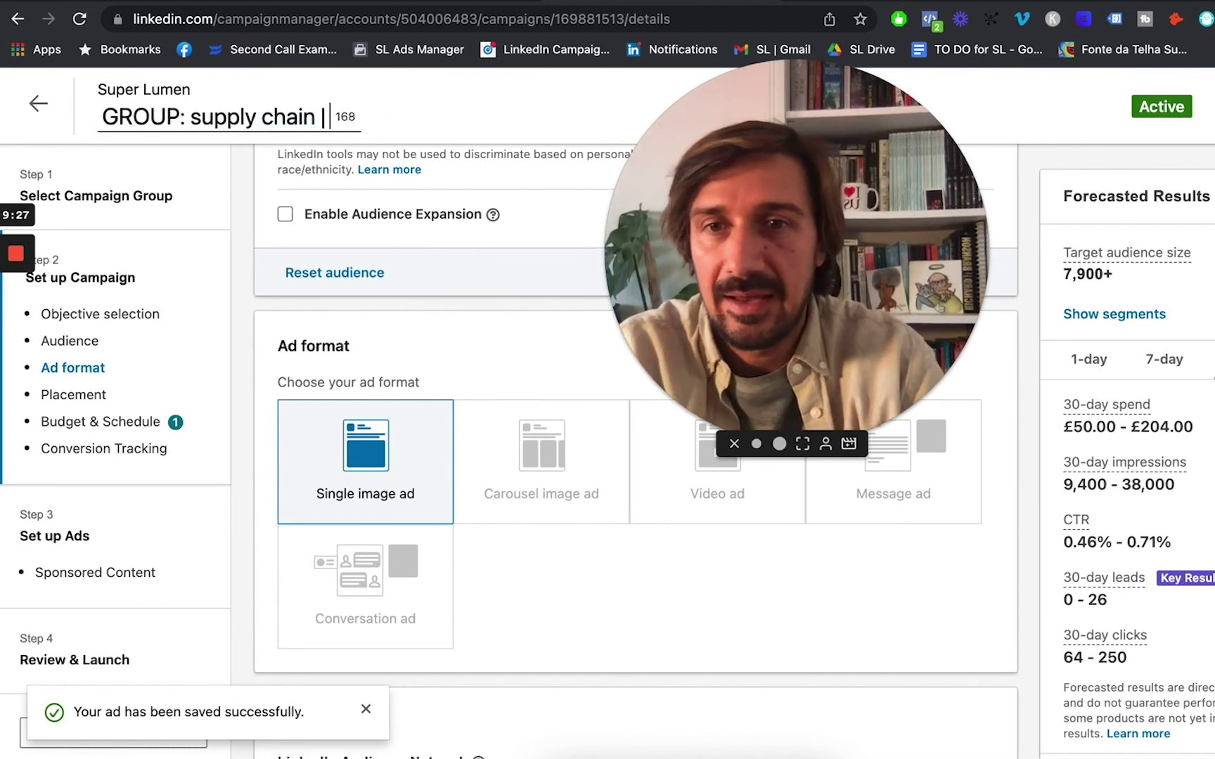
{"action": "type", "text": "| S"}
{"action": "key", "text": "BackSpace"}
{"action": "key", "text": "BackSpace"}
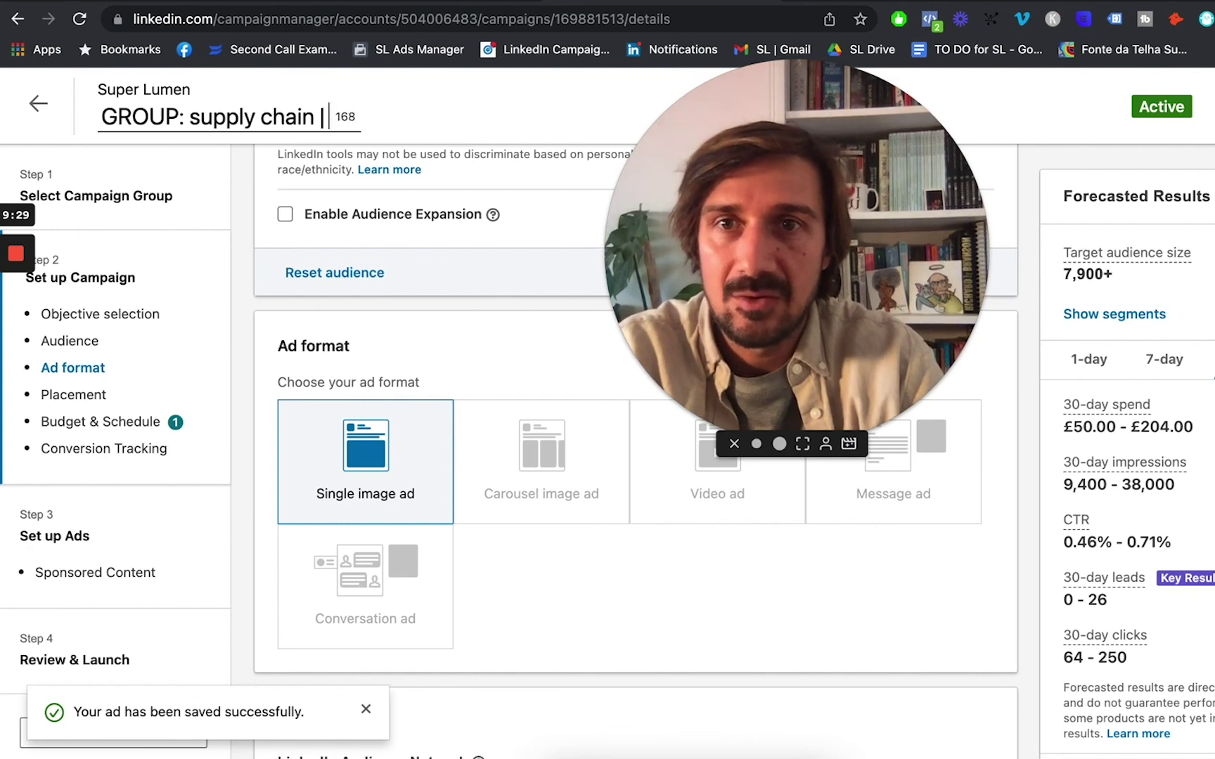
{"action": "type", "text": "Vide"}
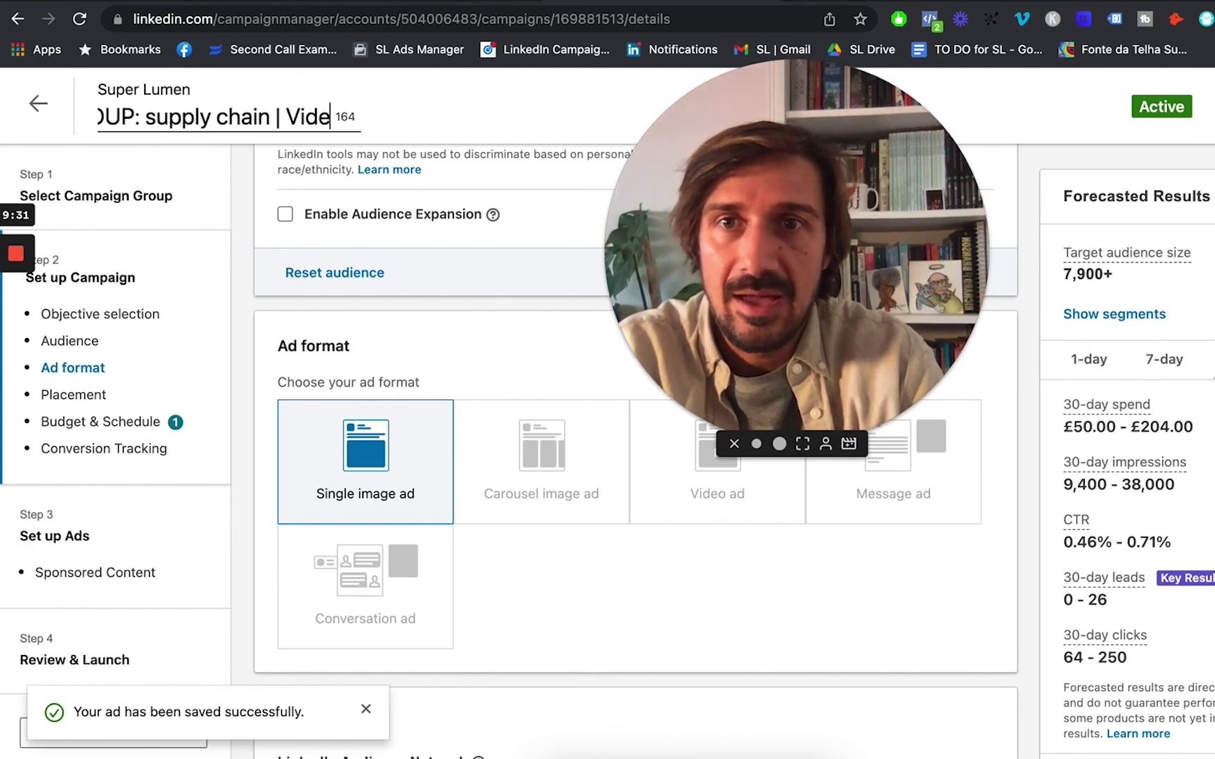
{"action": "key", "text": "BackSpace"}
{"action": "key", "text": "BackSpace"}
{"action": "key", "text": "BackSpace"}
{"action": "key", "text": "BackSpace"}
{"action": "type", "text": "CA"}
{"action": "key", "text": "BackSpace"}
{"action": "key", "text": "BackSpace"}
Step: Append the single image code and destination "SI | Opt-in page" to the end of the campaign name
{"action": "type", "text": "SI |"}
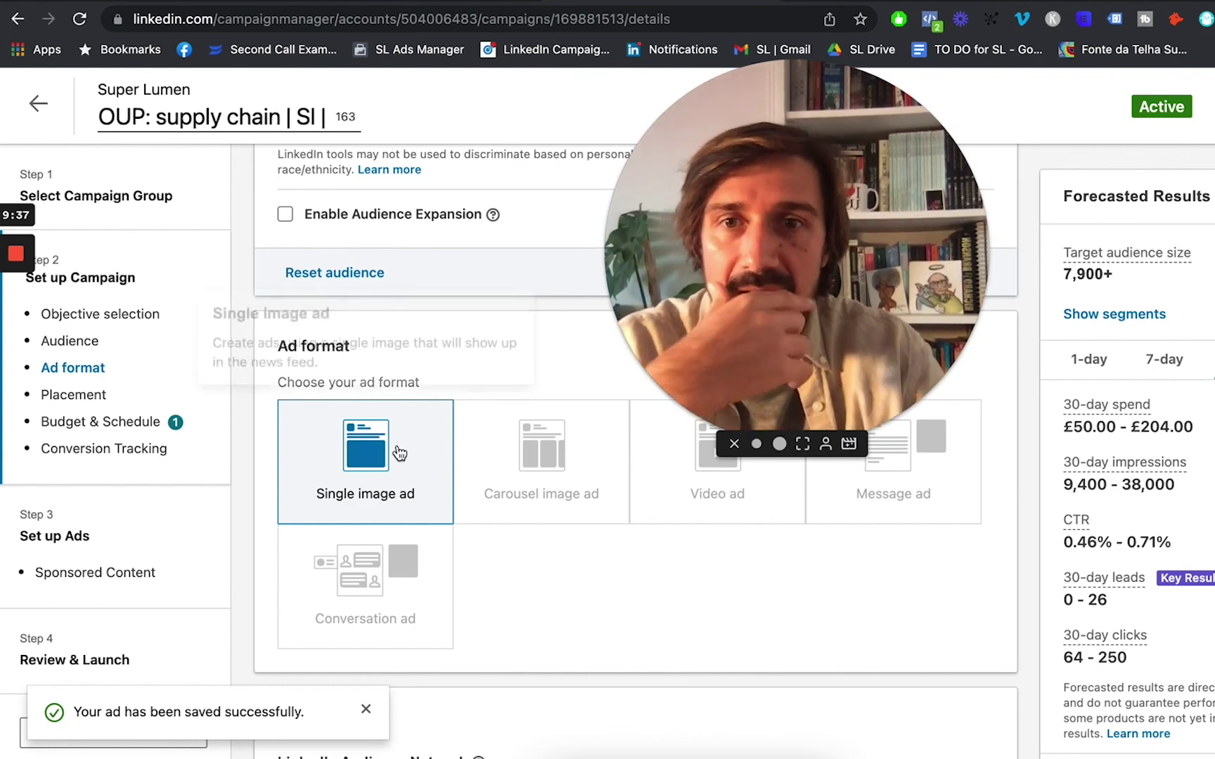
{"action": "scroll", "coordinate": [397, 450], "scroll_direction": "down", "scroll_amount": 3}
{"action": "scroll", "coordinate": [434, 620], "scroll_direction": "down", "scroll_amount": 10}
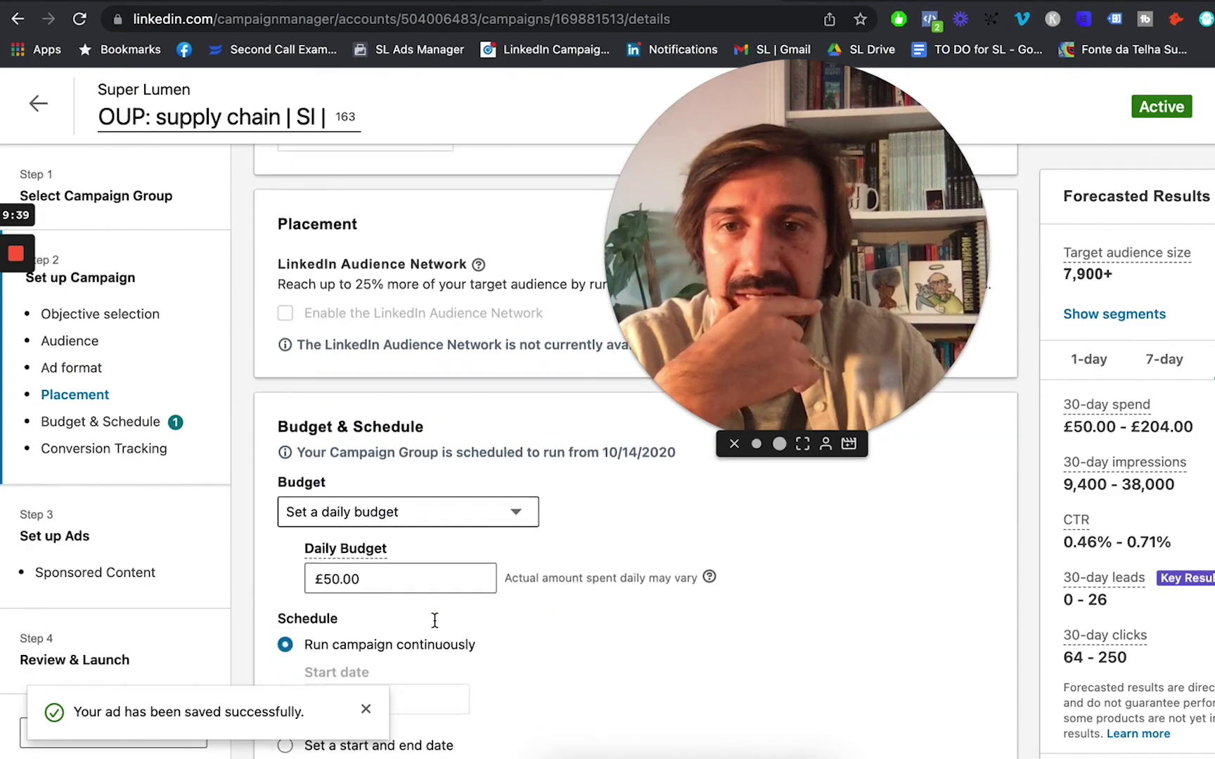
{"action": "scroll", "coordinate": [434, 620], "scroll_direction": "down", "scroll_amount": 1}
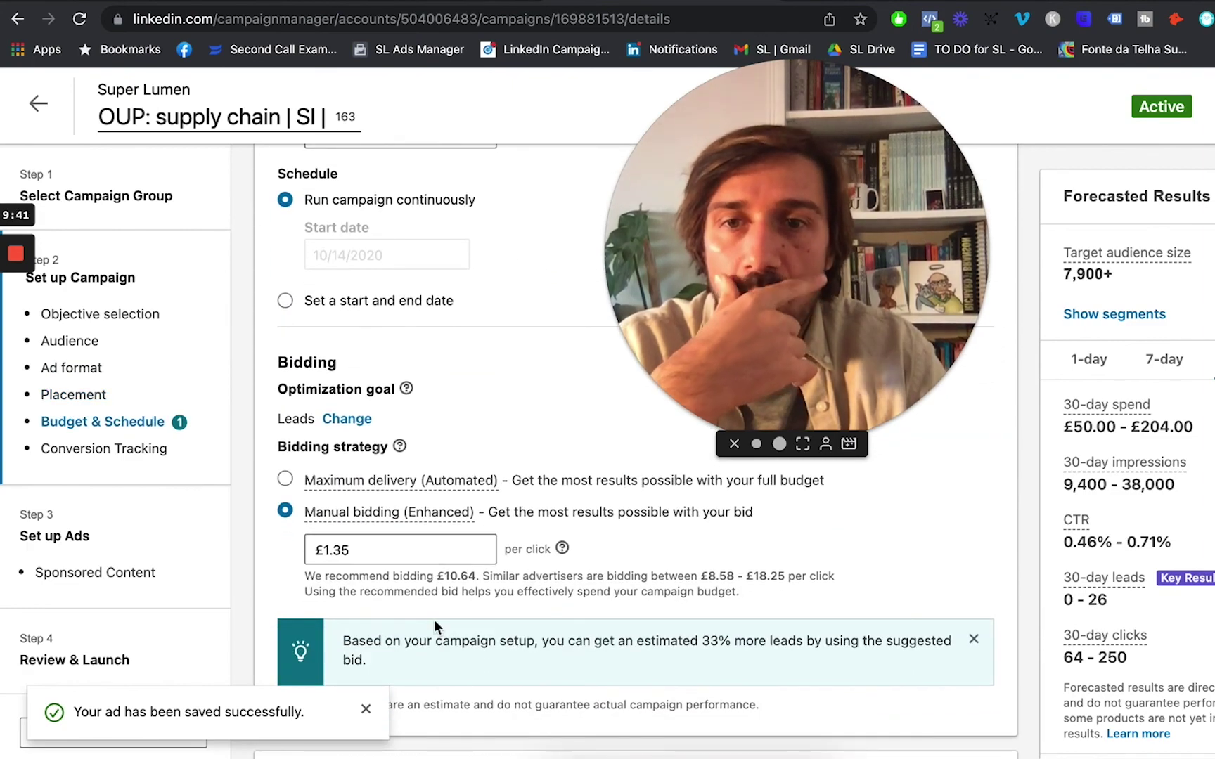
{"action": "scroll", "coordinate": [434, 620], "scroll_direction": "down", "scroll_amount": 4}
{"action": "scroll", "coordinate": [433, 620], "scroll_direction": "down", "scroll_amount": 1}
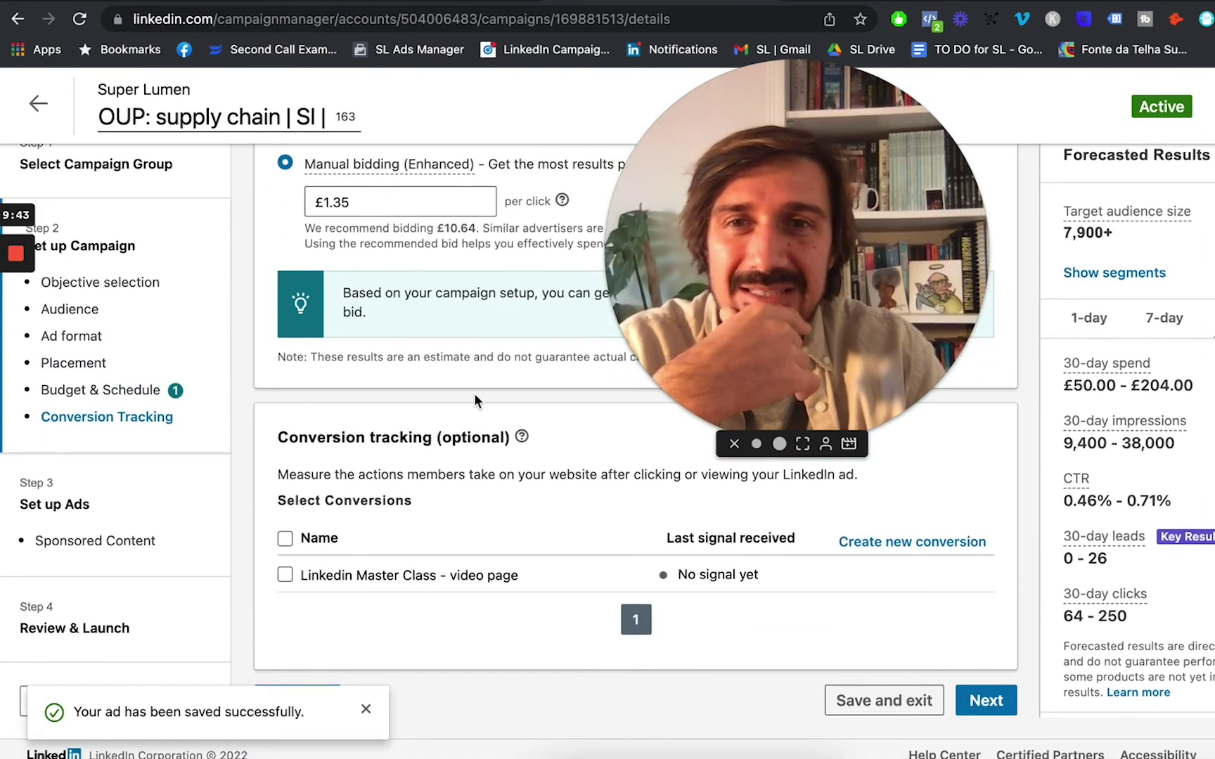
{"action": "scroll", "coordinate": [474, 393], "scroll_direction": "up", "scroll_amount": 20}
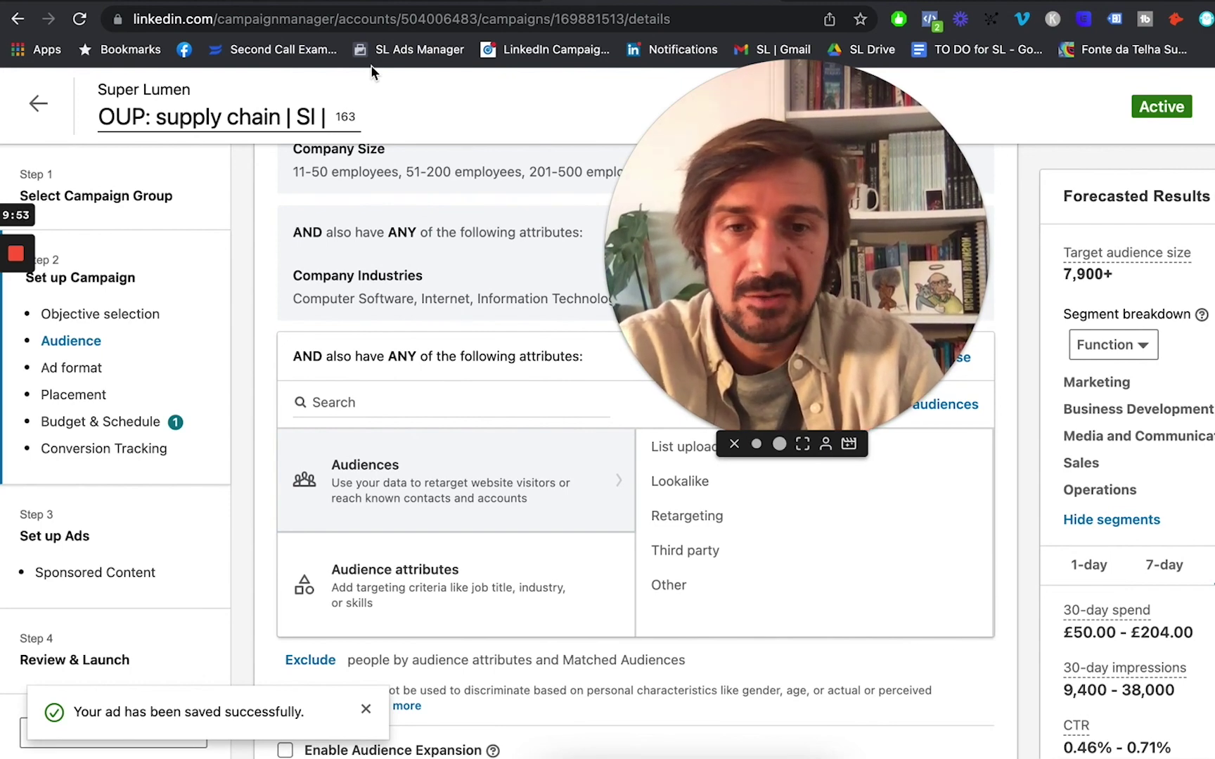
{"action": "type", "text": "Opt-in"}
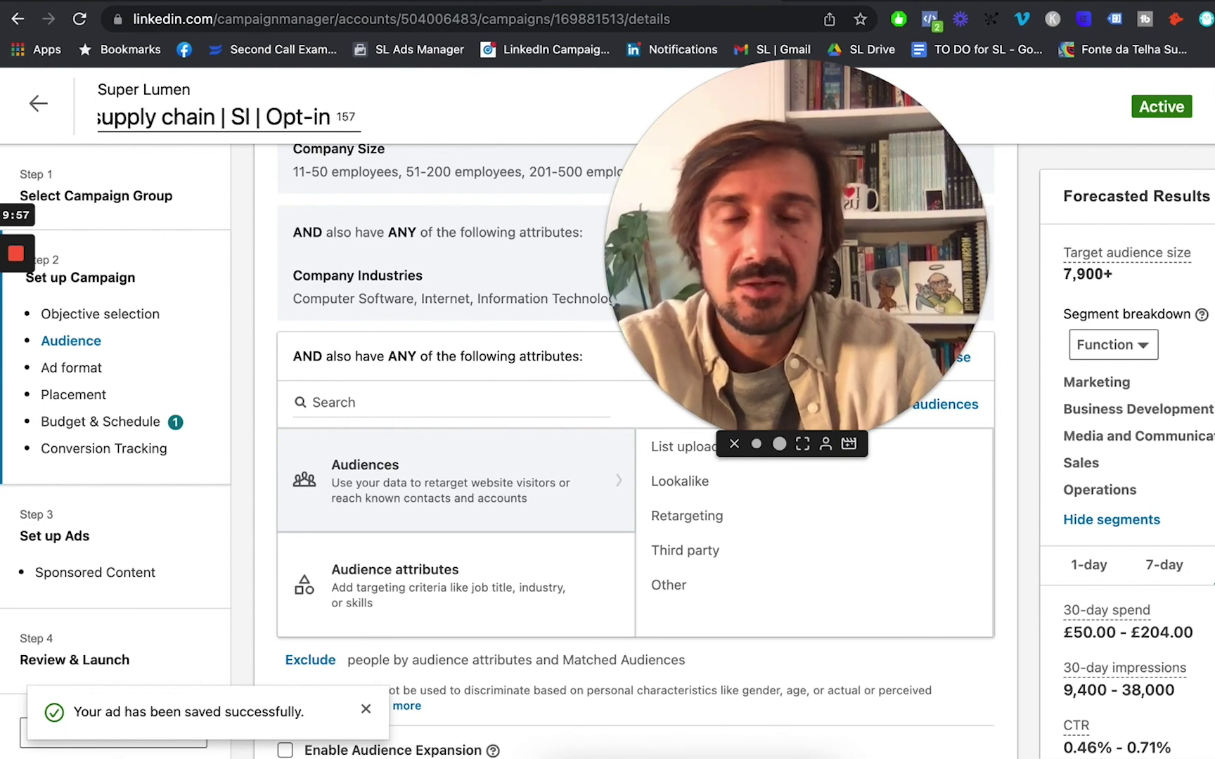
{"action": "type", "text": " page"}
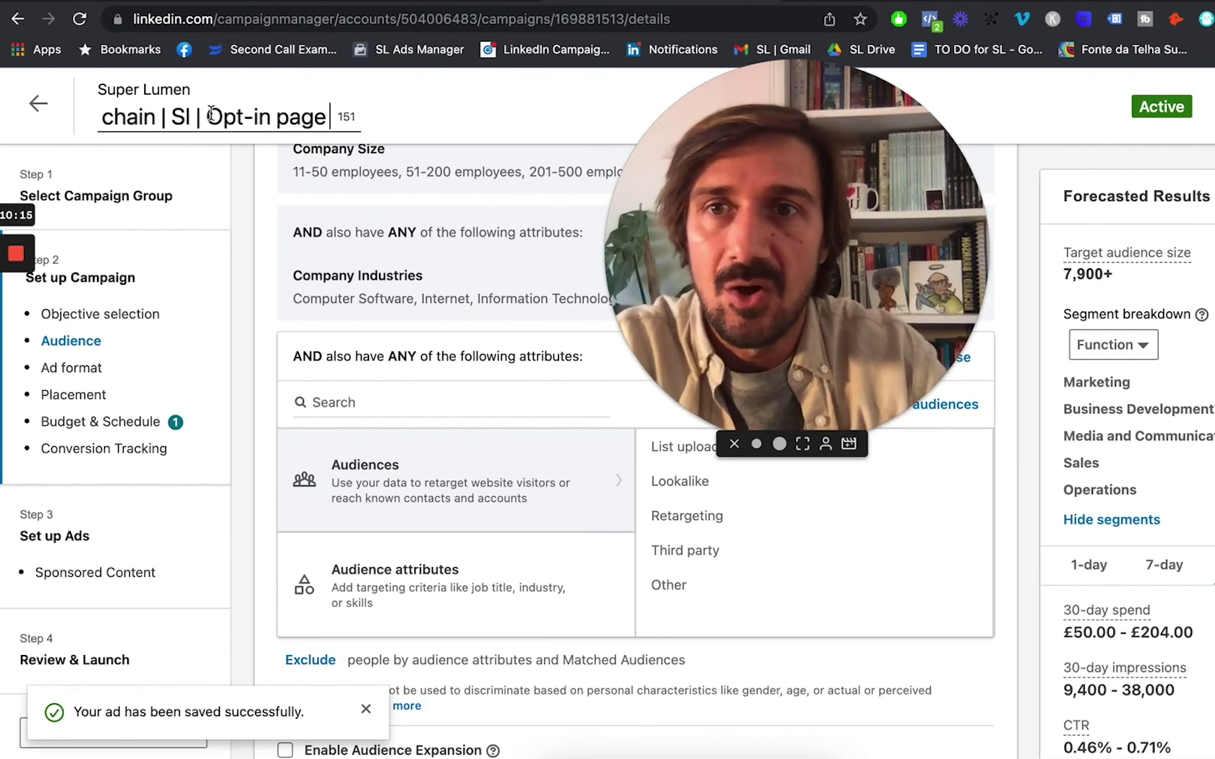
Step: Insert "Gated content 2 |" before "Opt-in page" in the campaign name and finish editing it
{"action": "left_click_drag", "start_coordinate": [258, 114], "coordinate": [353, 112]}
{"action": "left_click", "coordinate": [203, 117]}
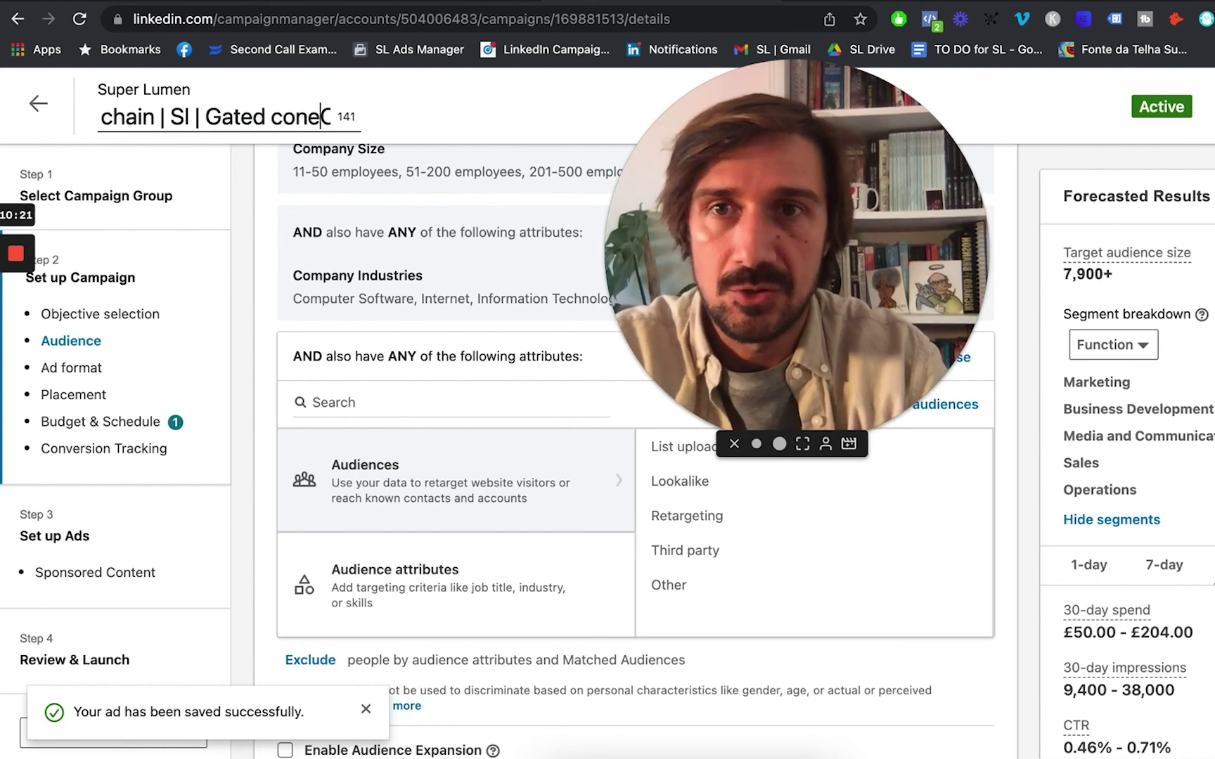
{"action": "type", "text": "Gated content 1"}
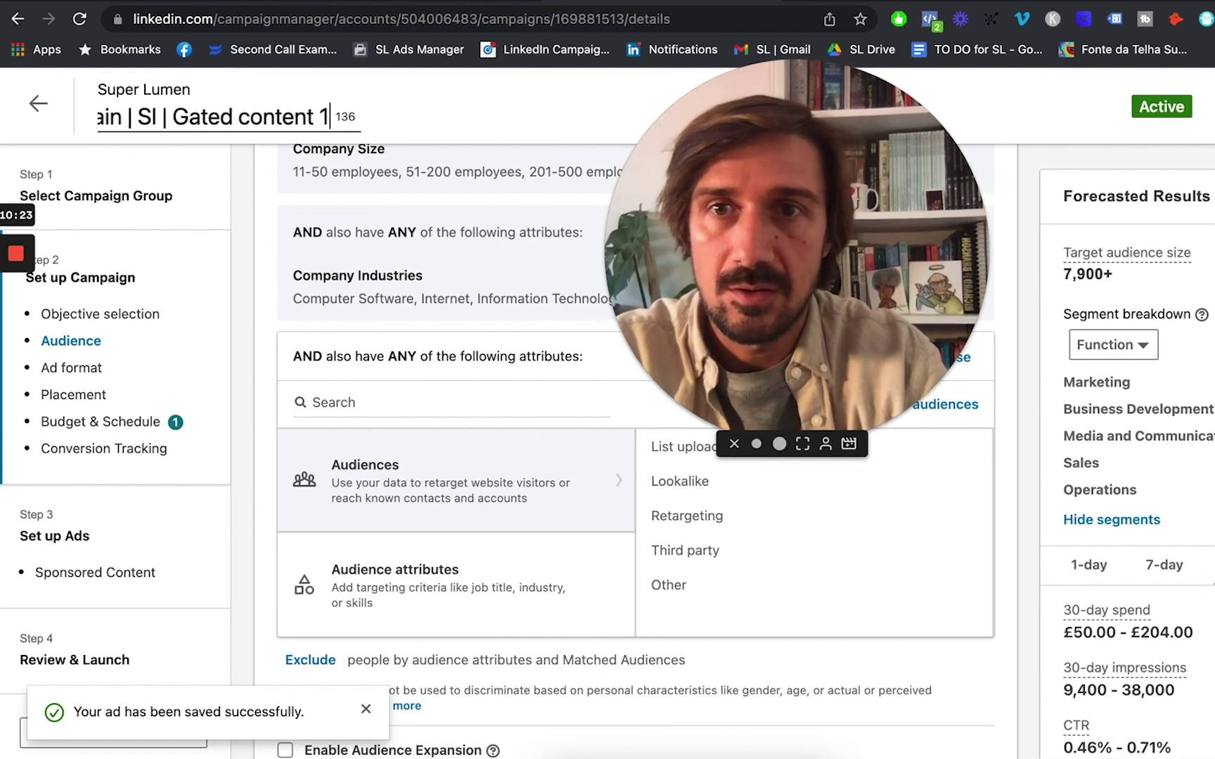
{"action": "key", "text": "BackSpace"}
{"action": "key", "text": "BackSpace"}
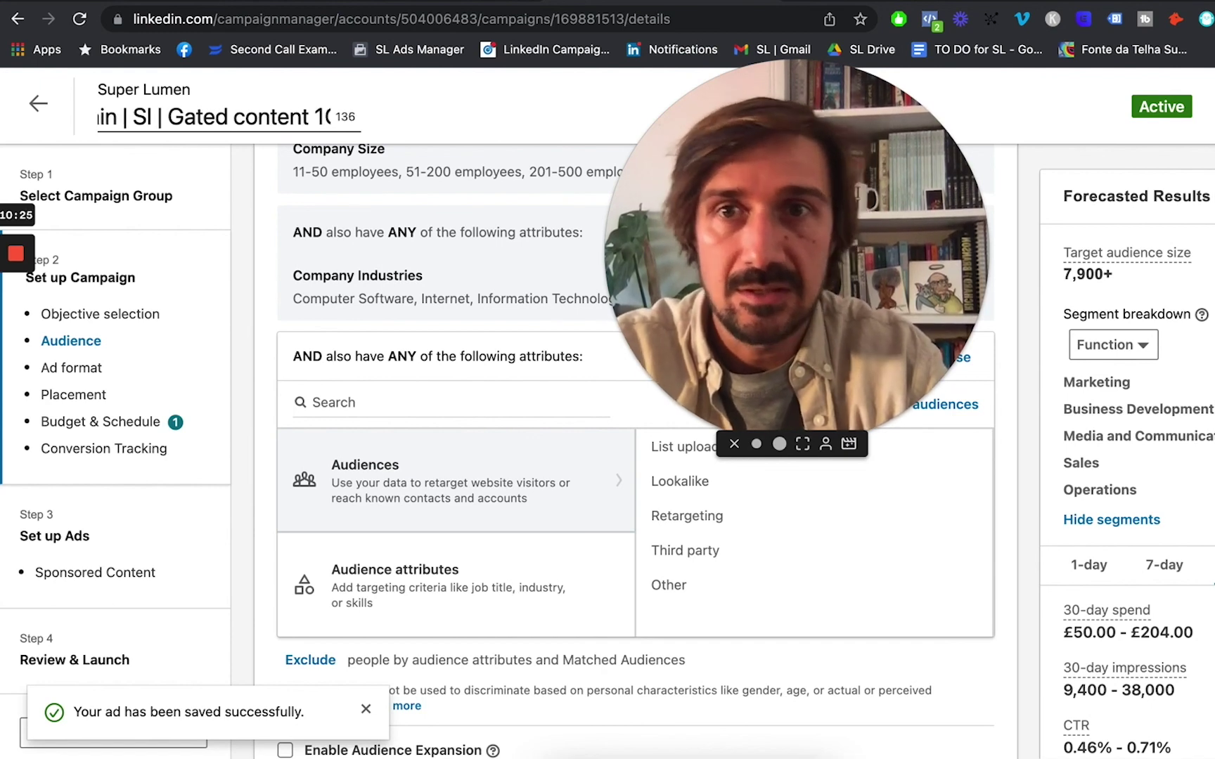
{"action": "type", "text": "2 |"}
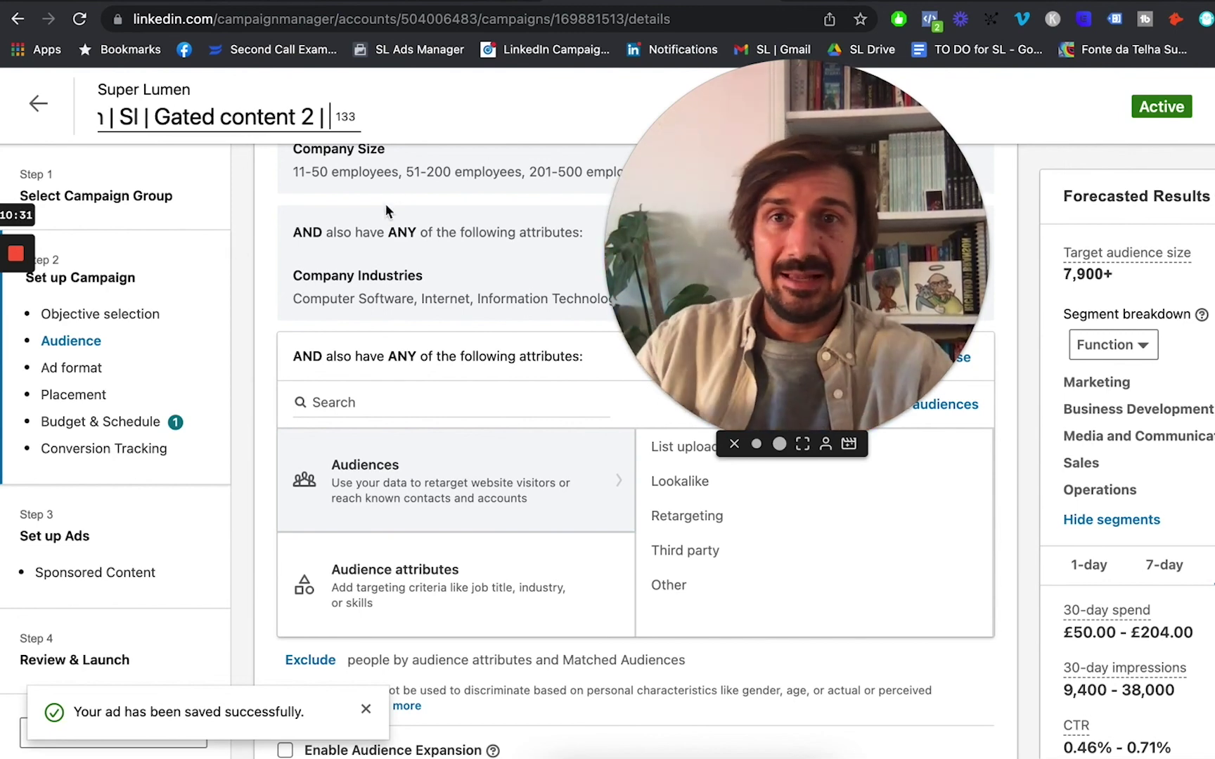
{"action": "left_click", "coordinate": [500, 141]}
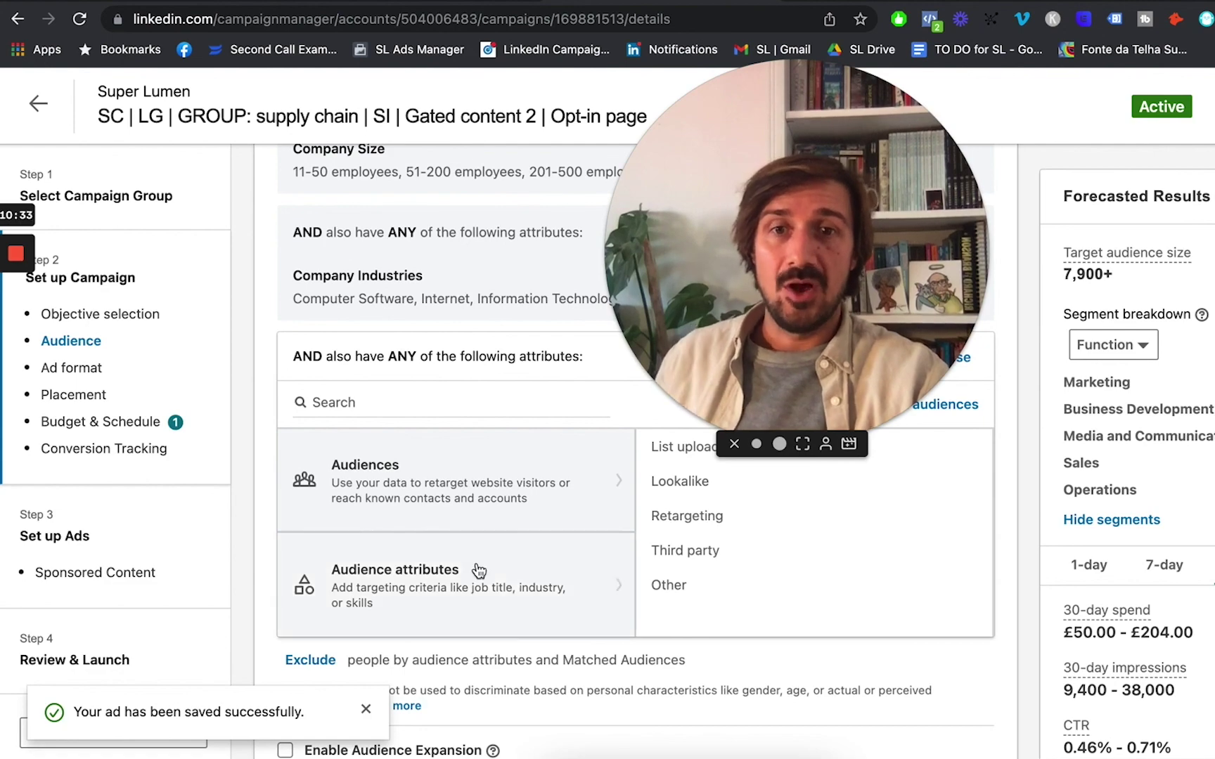
Step: Save the campaign settings and exit the campaign setup
{"action": "scroll", "coordinate": [508, 481], "scroll_direction": "down", "scroll_amount": 15}
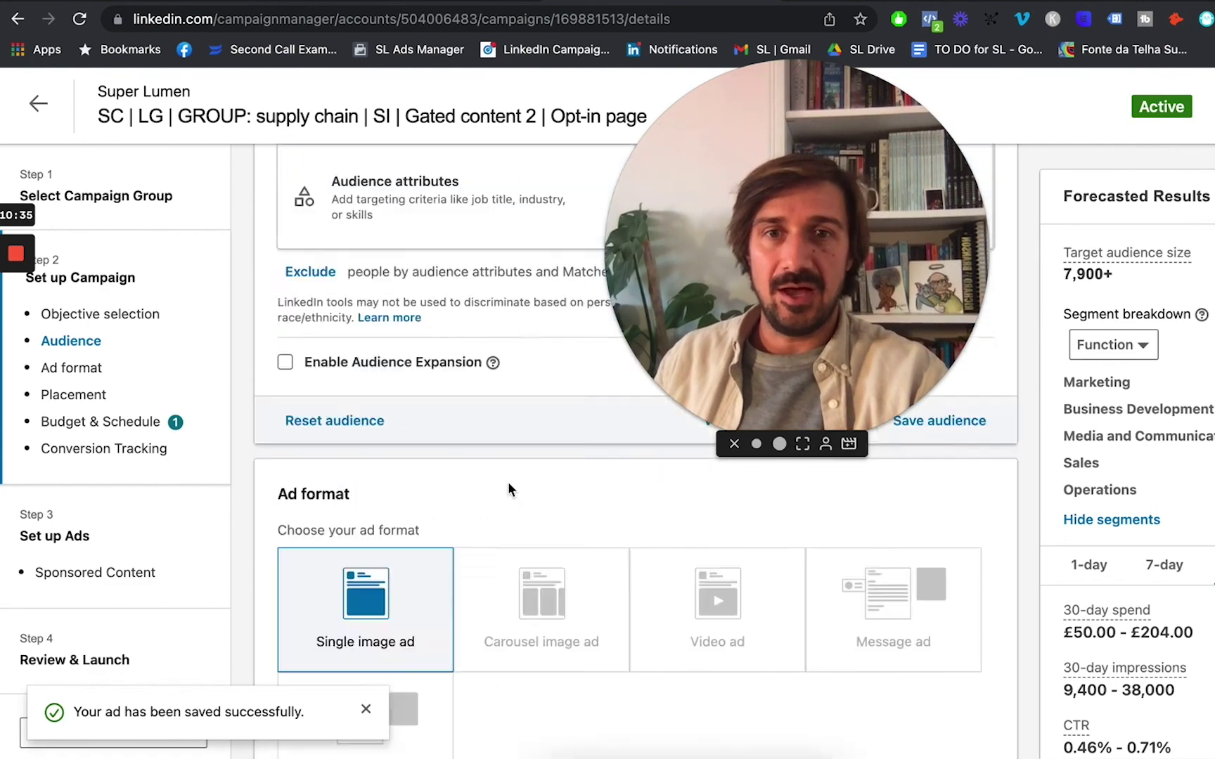
{"action": "left_click", "coordinate": [936, 704]}
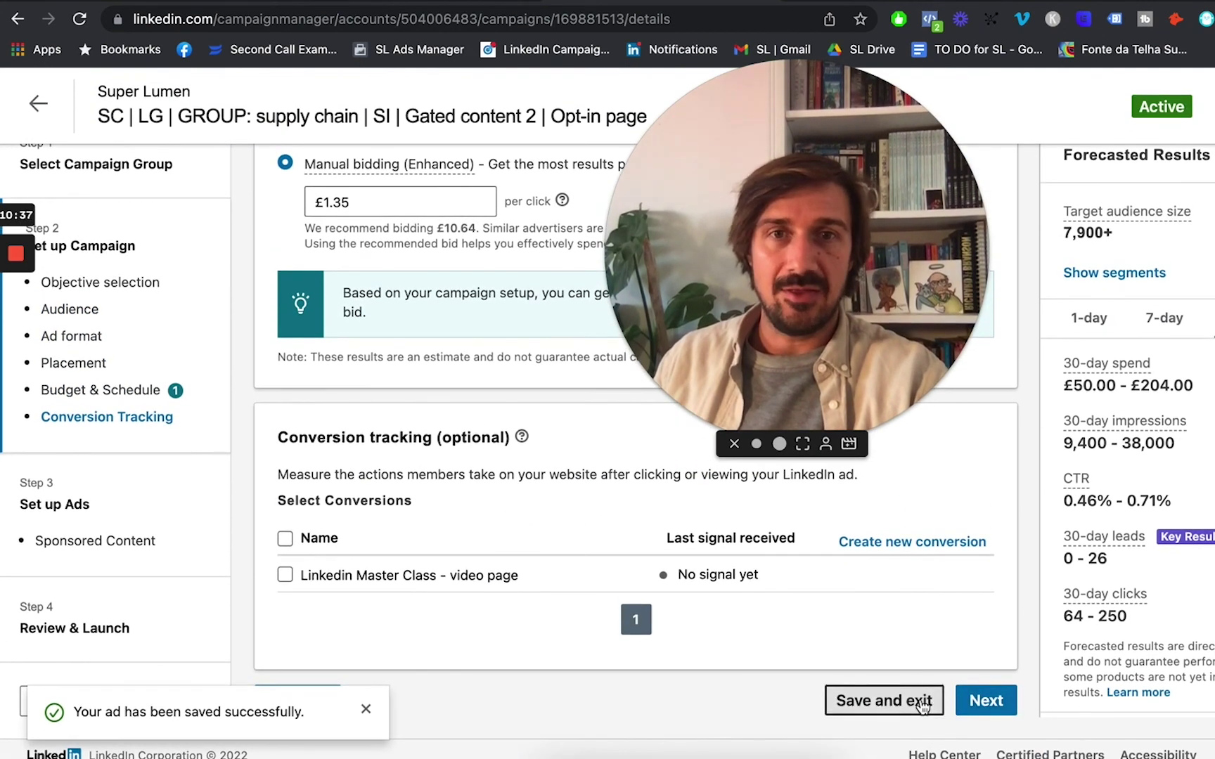